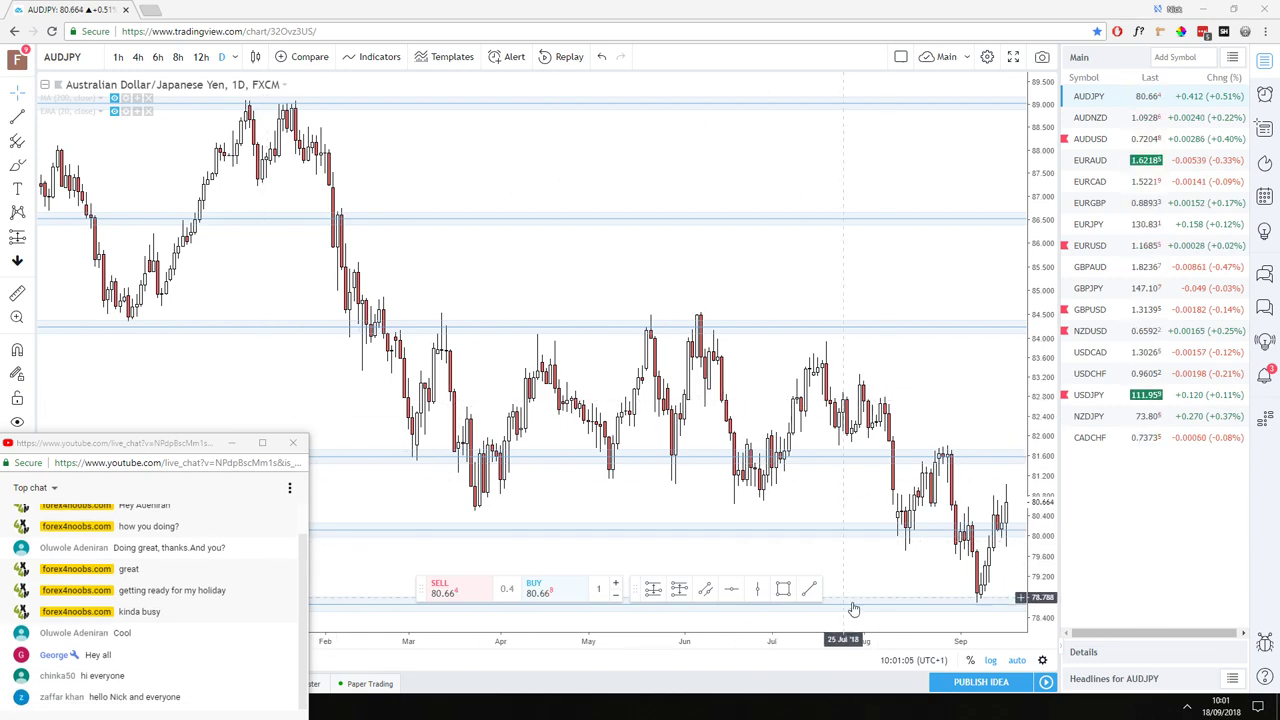
# - Examine the AUDJPY daily decline with the price scale compressed and extra space after the latest candle
pyautogui.moveTo(895, 590); pyautogui.dragTo(793, 590)
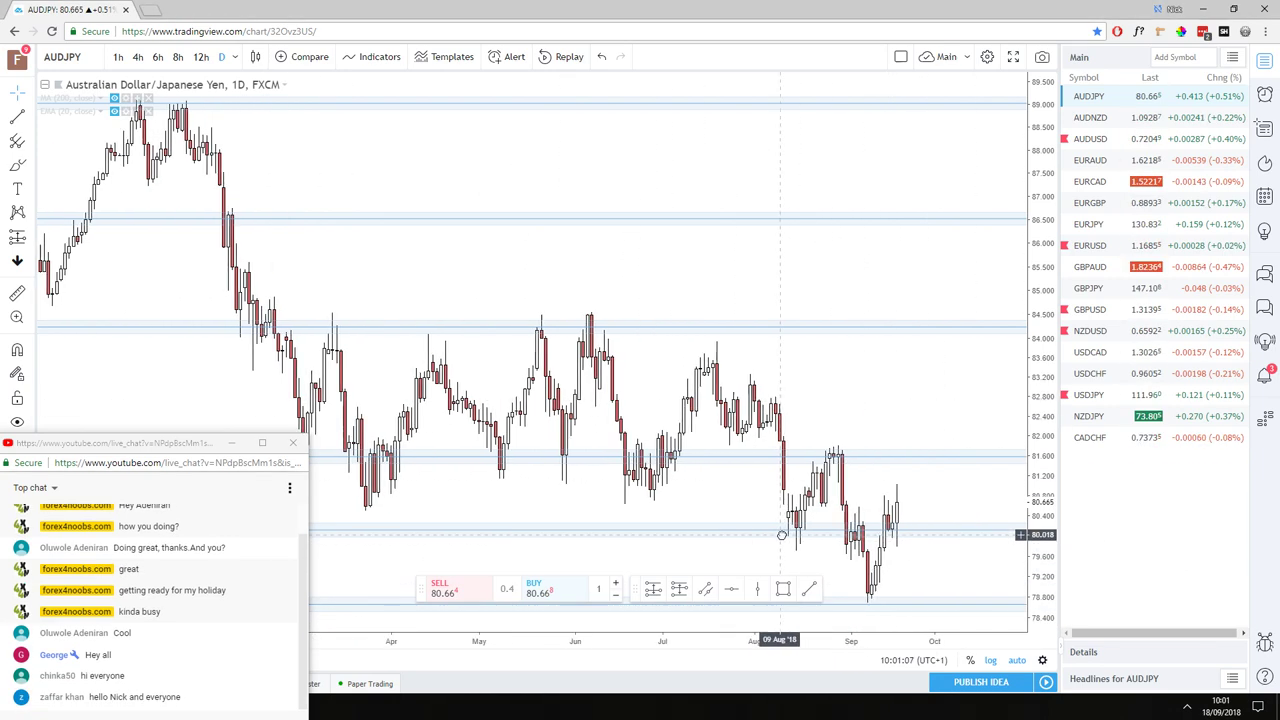
pyautogui.click(1021, 411)
pyautogui.moveTo(1042, 368); pyautogui.dragTo(1042, 412)
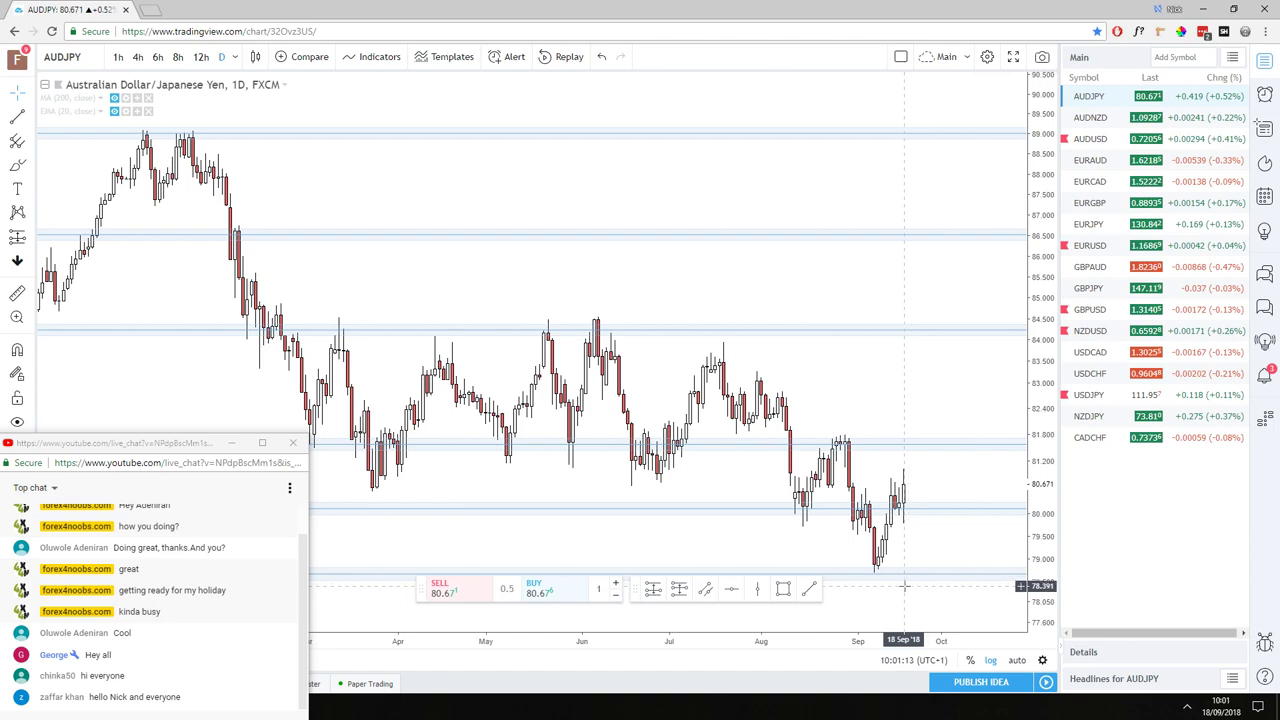
# - Check Thursday 20 September 2018 in the system calendar
pyautogui.click(1212, 706)
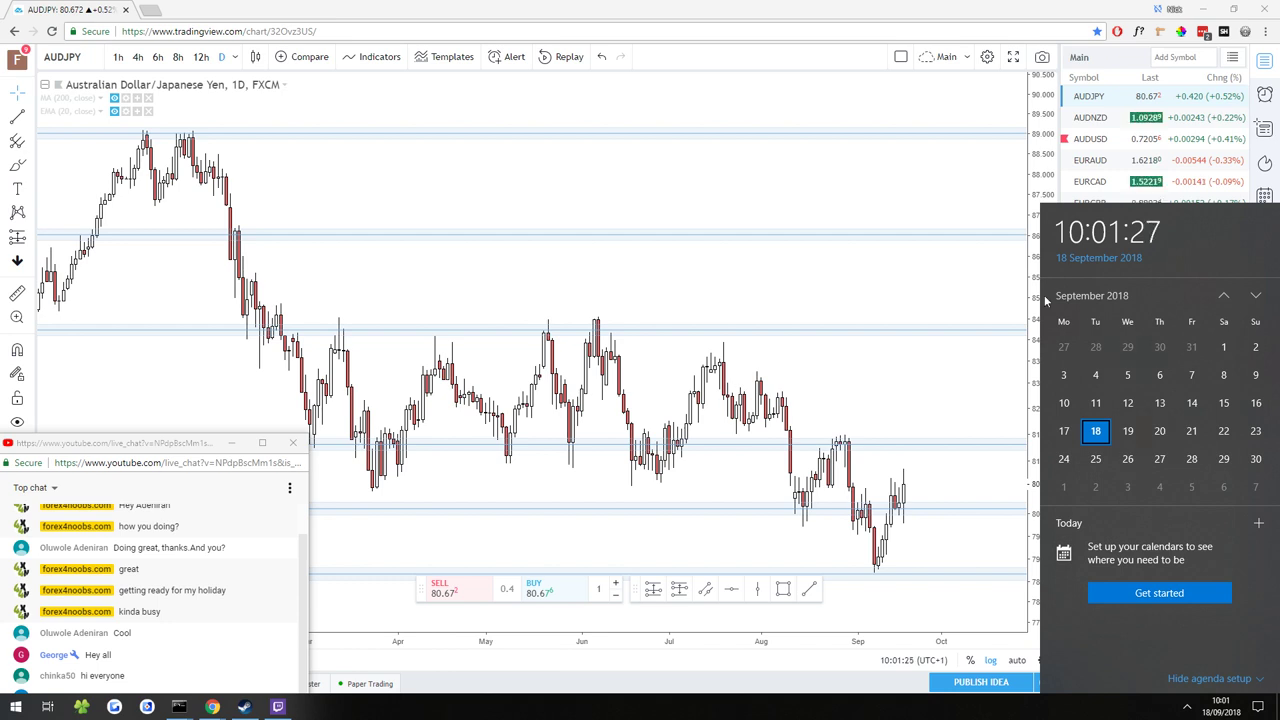
pyautogui.click(436, 202)
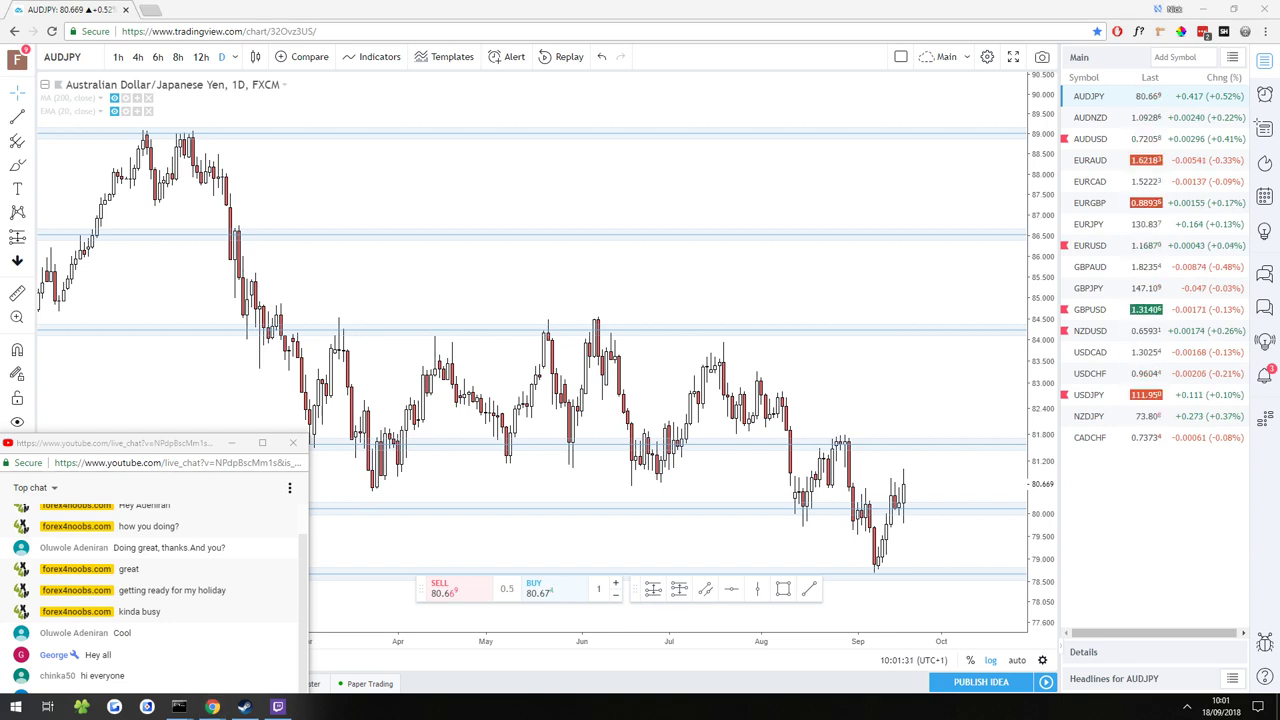
pyautogui.press('F9')
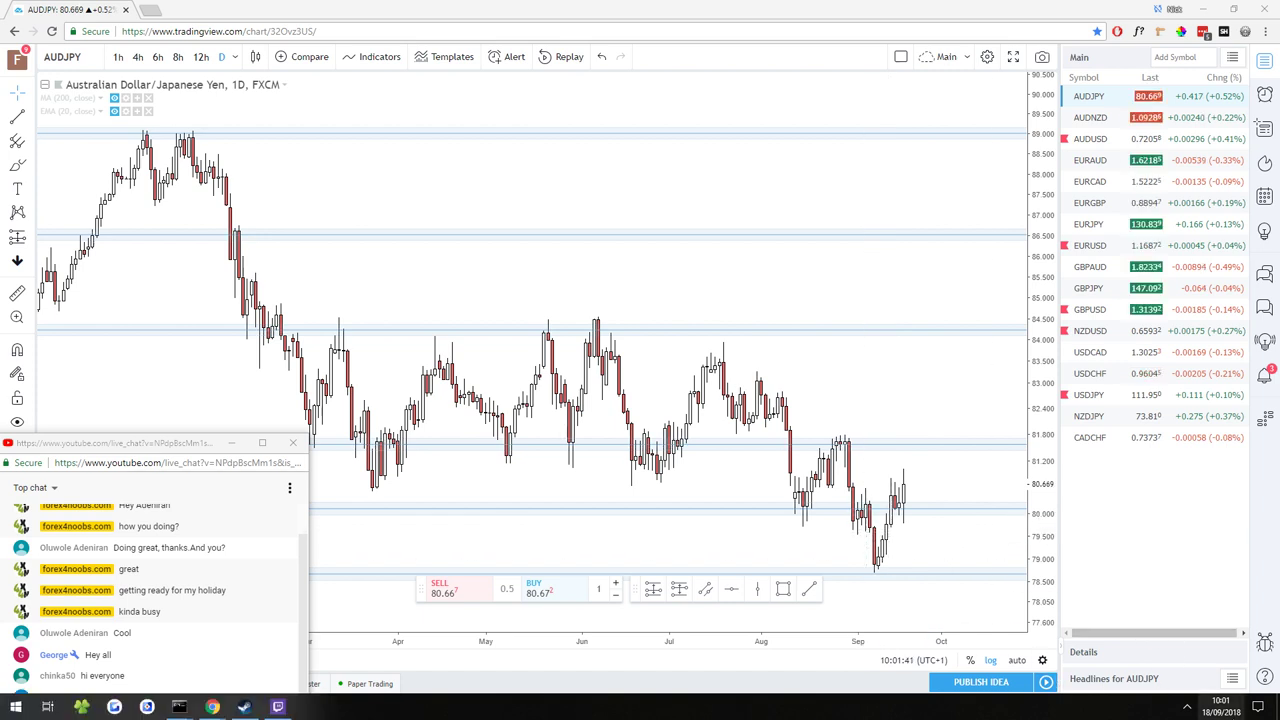
pyautogui.click(1213, 706)
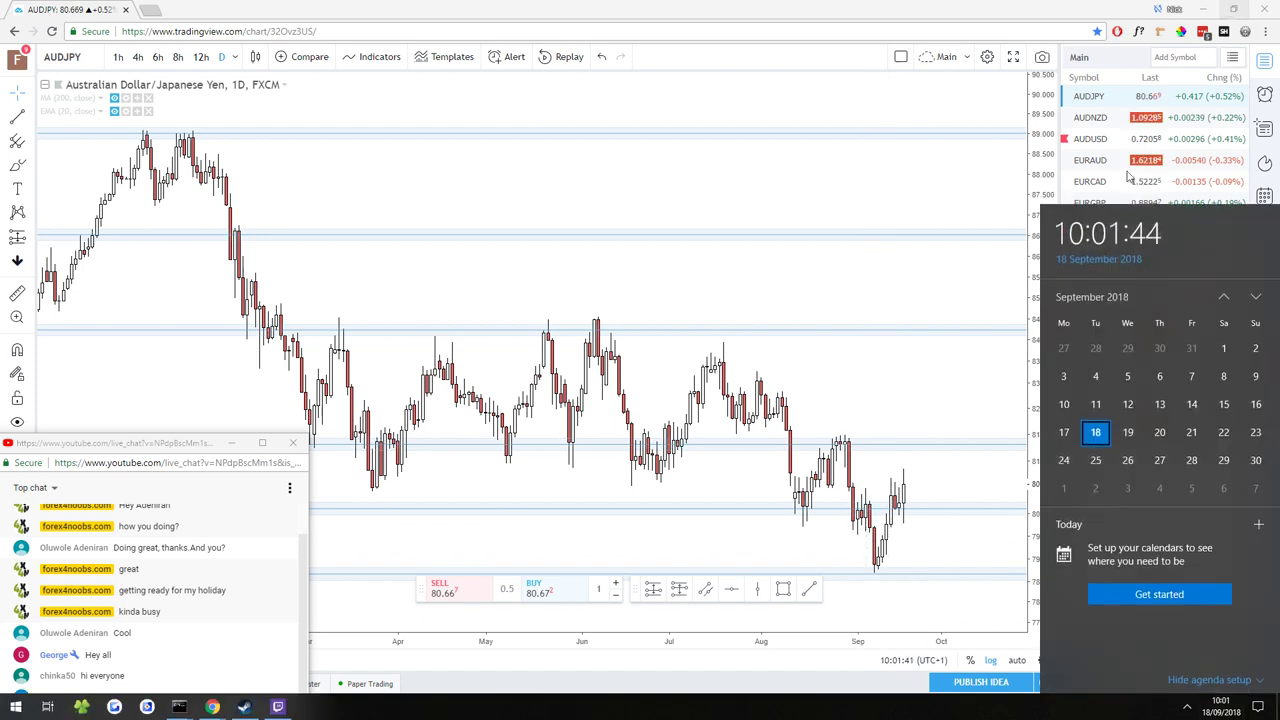
pyautogui.click(1163, 432)
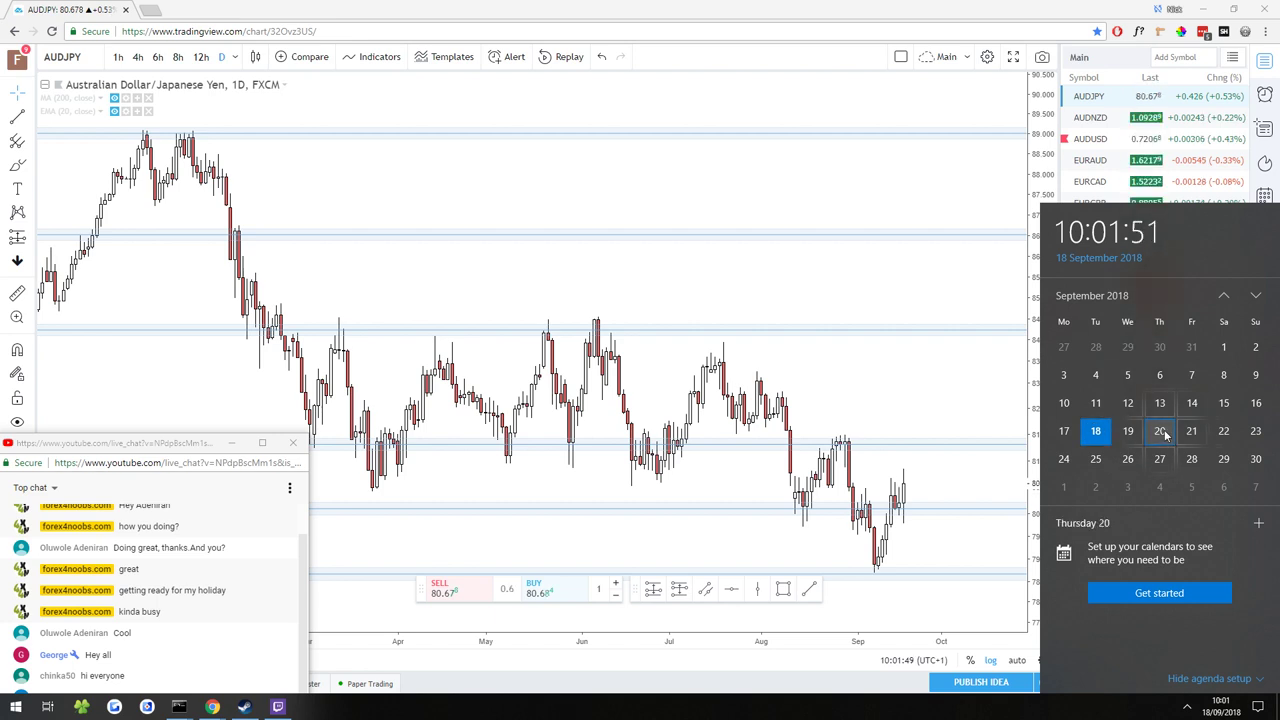
# - Move the live chat window up until its message field is fully on screen
pyautogui.moveTo(142, 442); pyautogui.dragTo(142, 410)
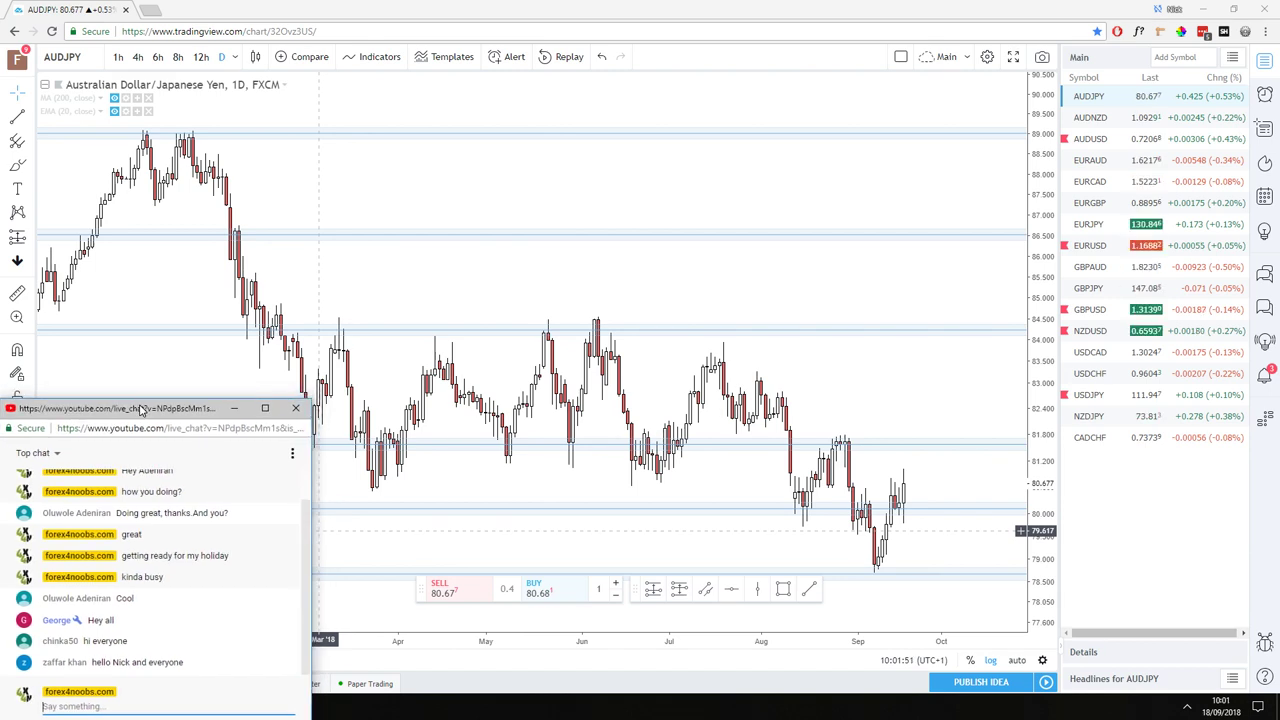
# - Review 20 and 21 September 2018 in the system calendar and close it
pyautogui.click(1220, 708)
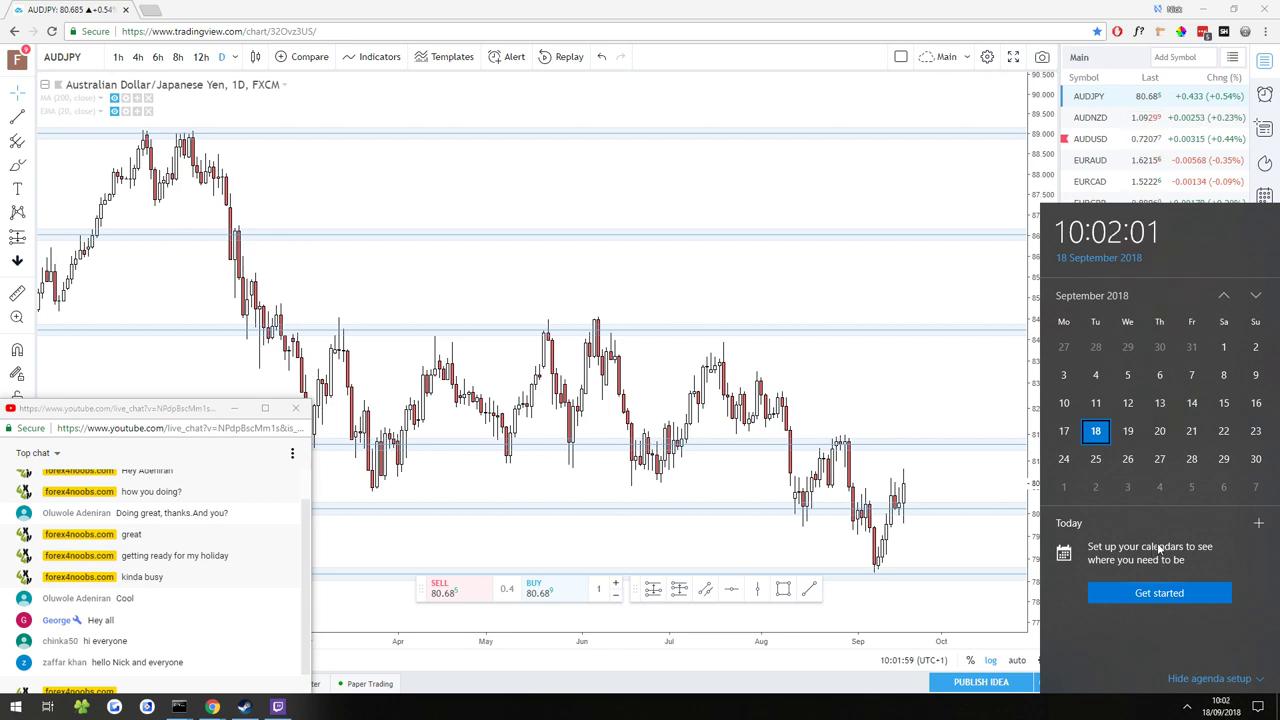
pyautogui.click(1160, 436)
pyautogui.click(1191, 431)
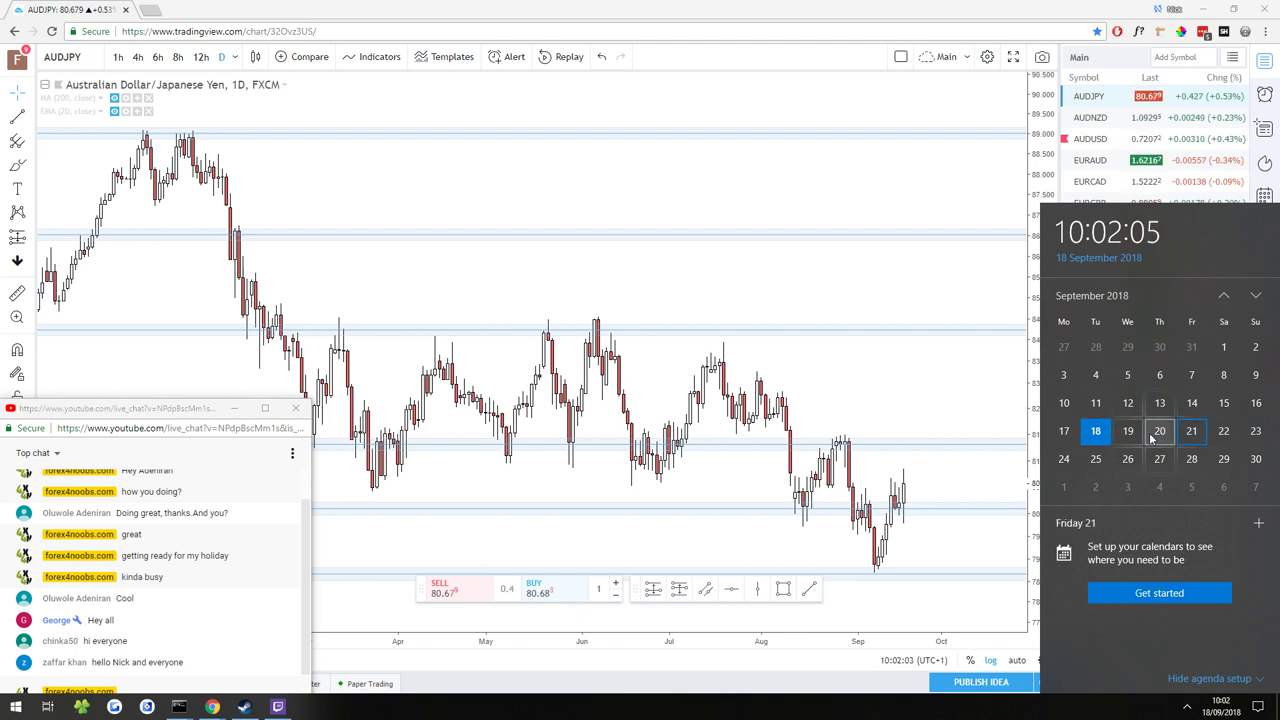
pyautogui.click(1160, 432)
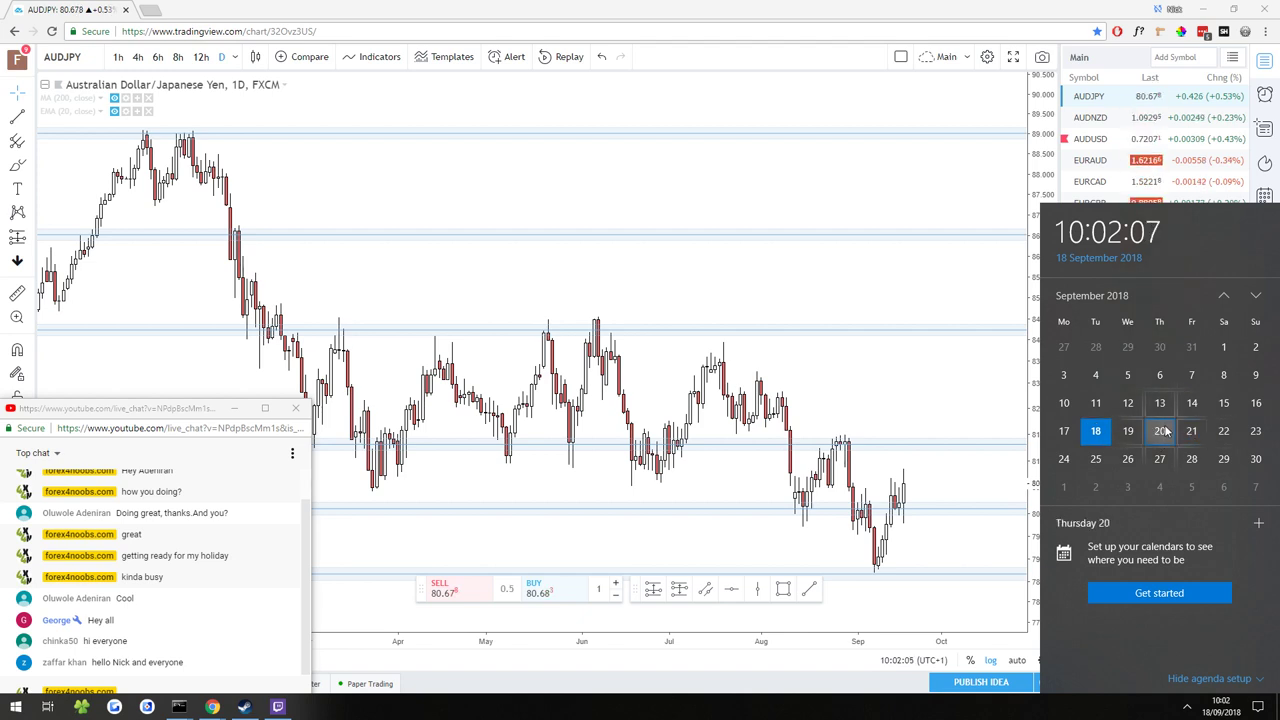
pyautogui.click(1191, 431)
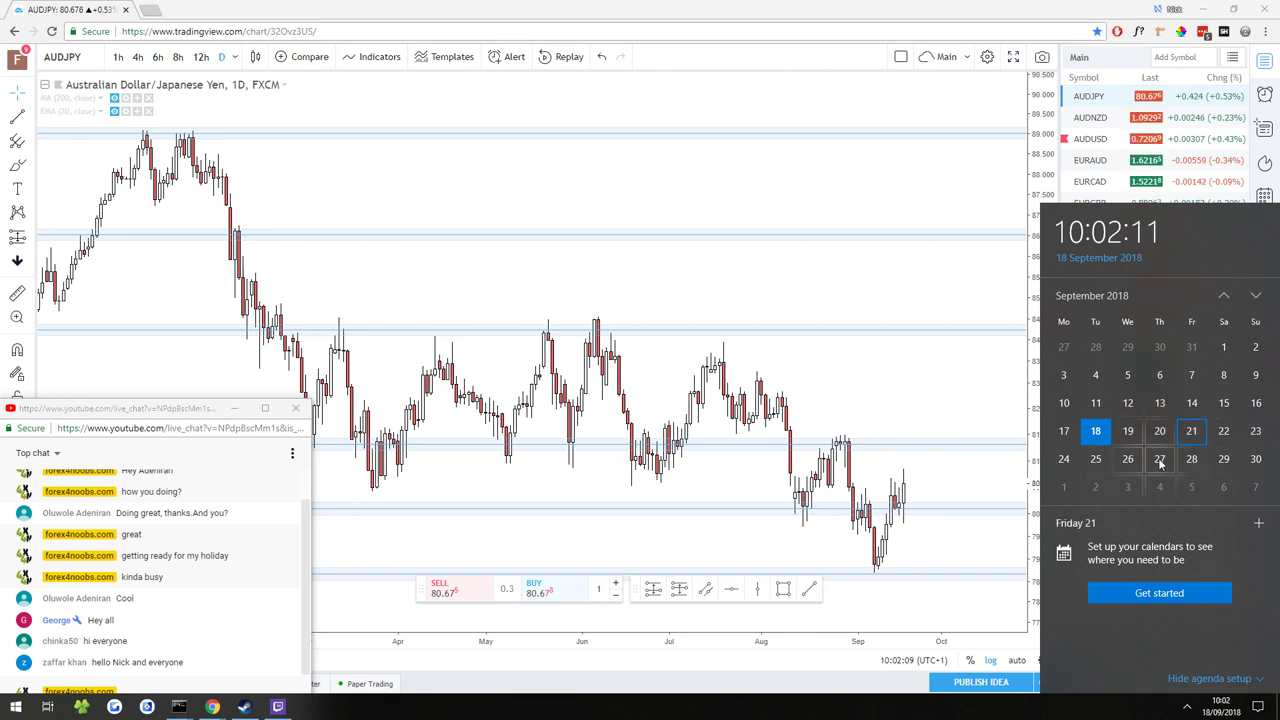
pyautogui.press('Escape')
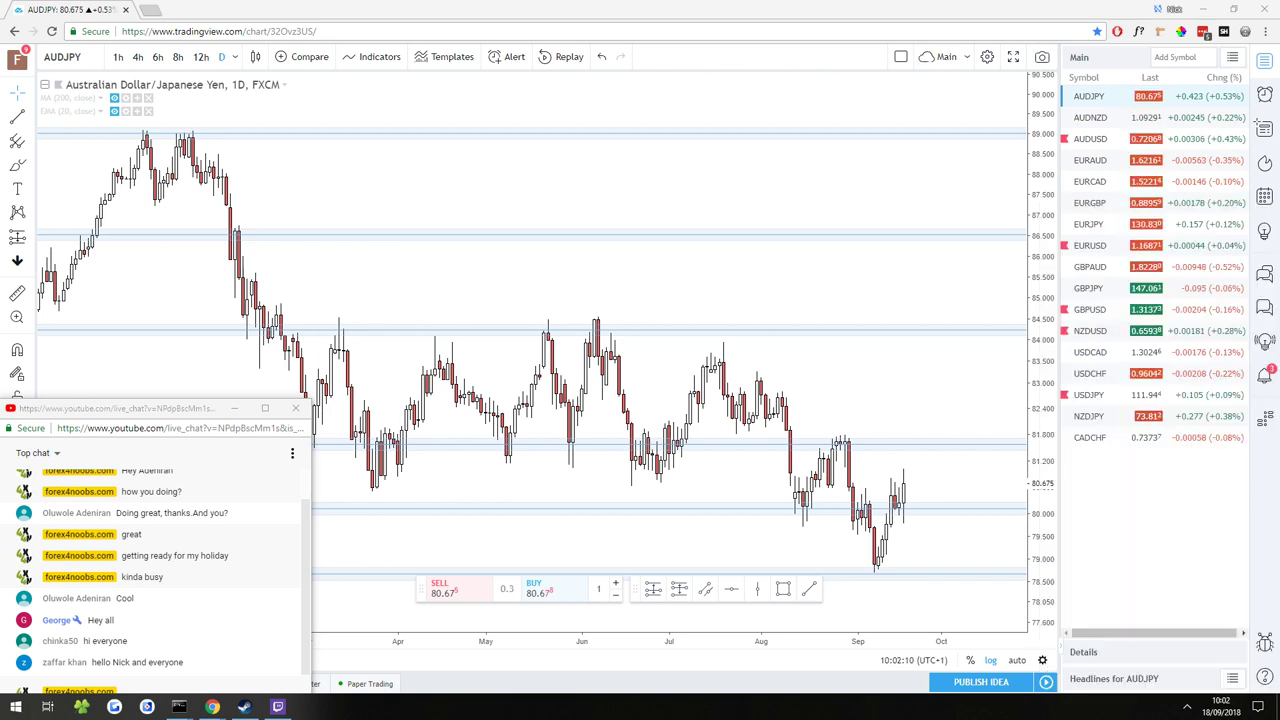
pyautogui.click(1188, 711)
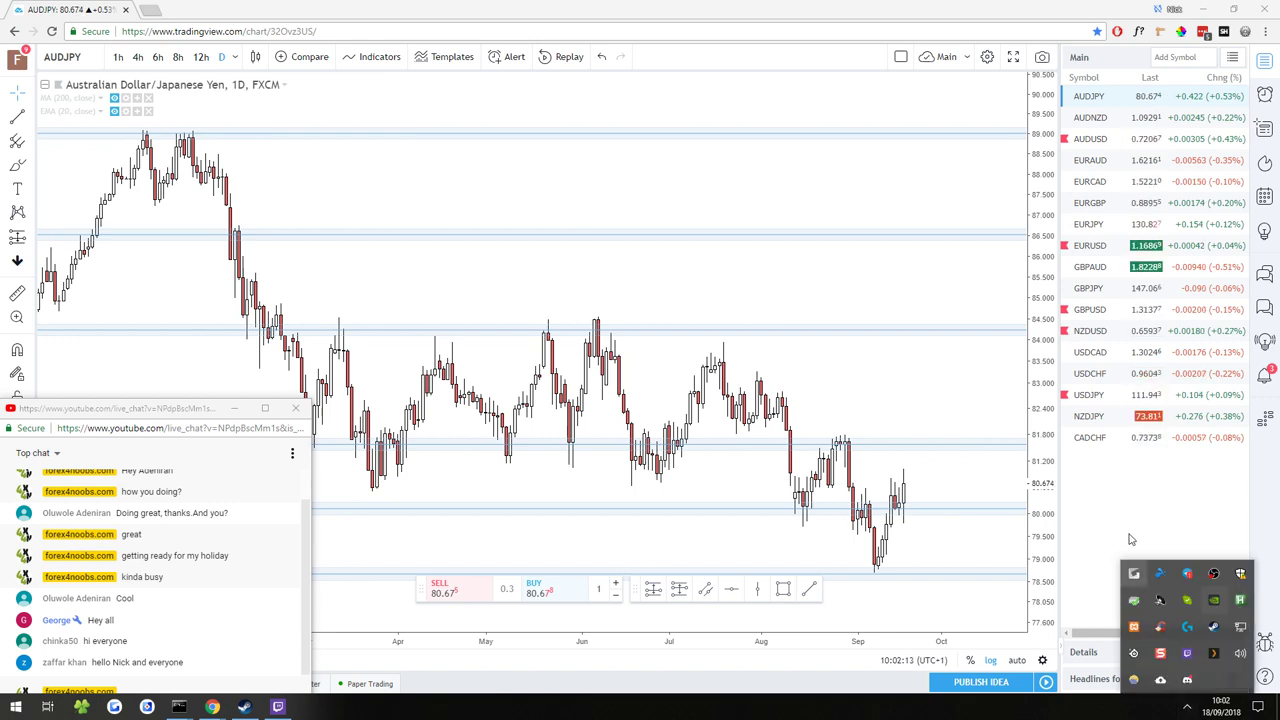
pyautogui.click(1221, 706)
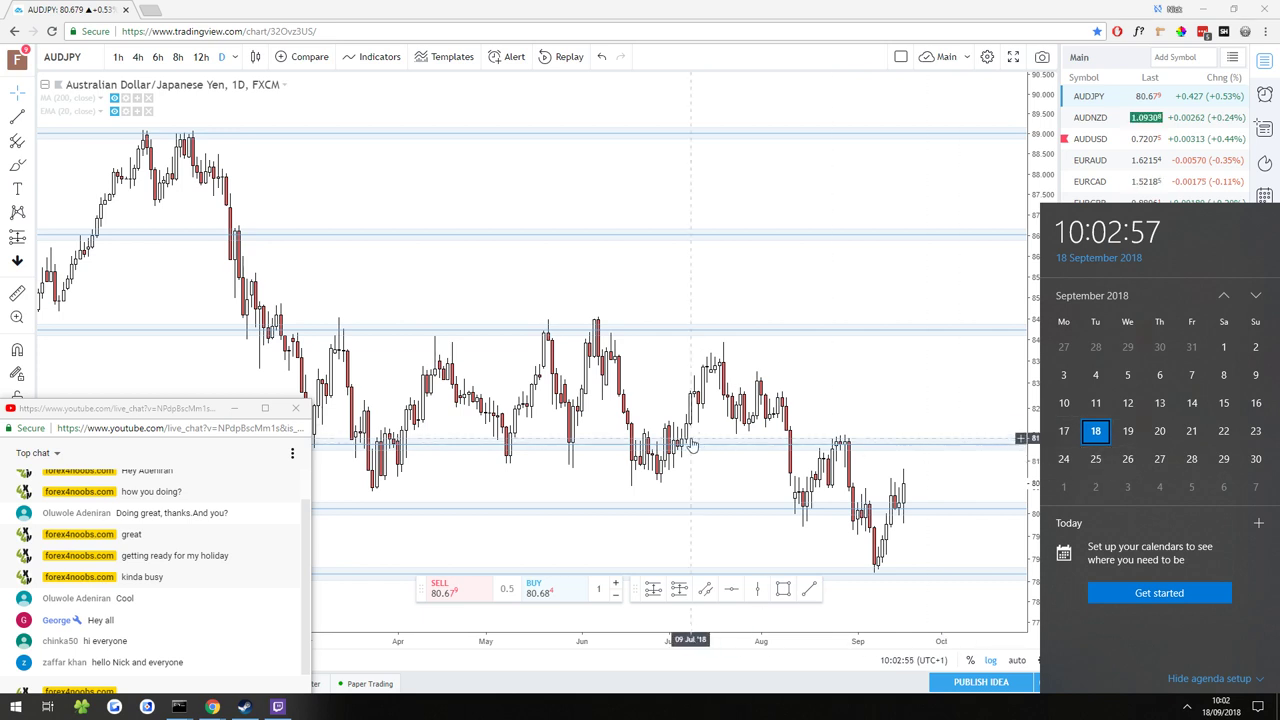
pyautogui.click(679, 397)
# - Examine the AUDJPY daily candles from June to September up close against the marked price zones
pyautogui.scroll(1, 679, 397)
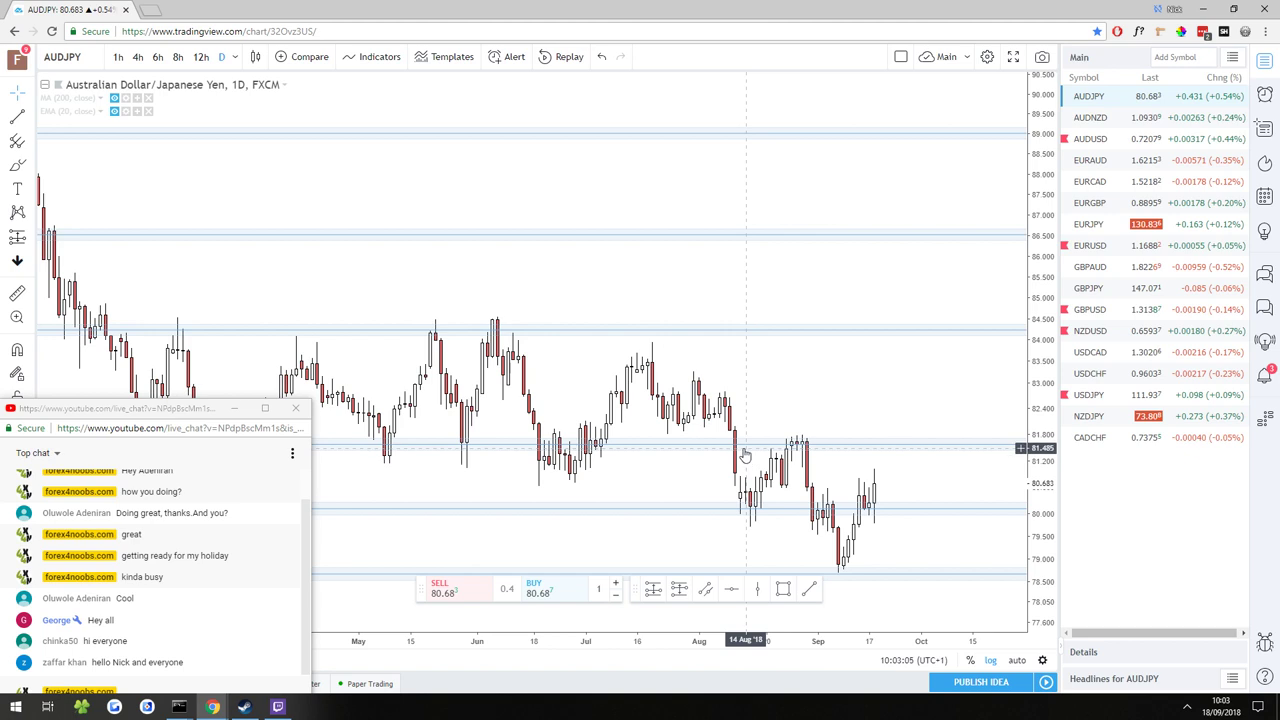
pyautogui.scroll(2, 744, 455)
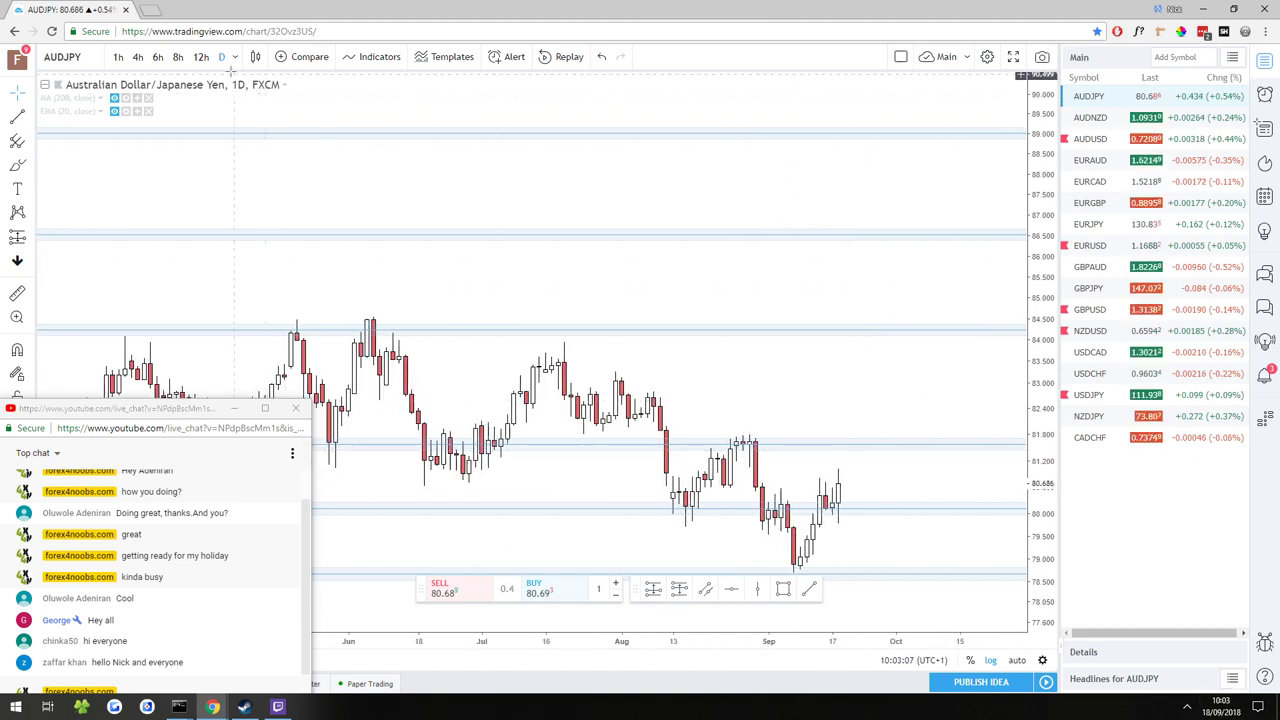
pyautogui.click(169, 411)
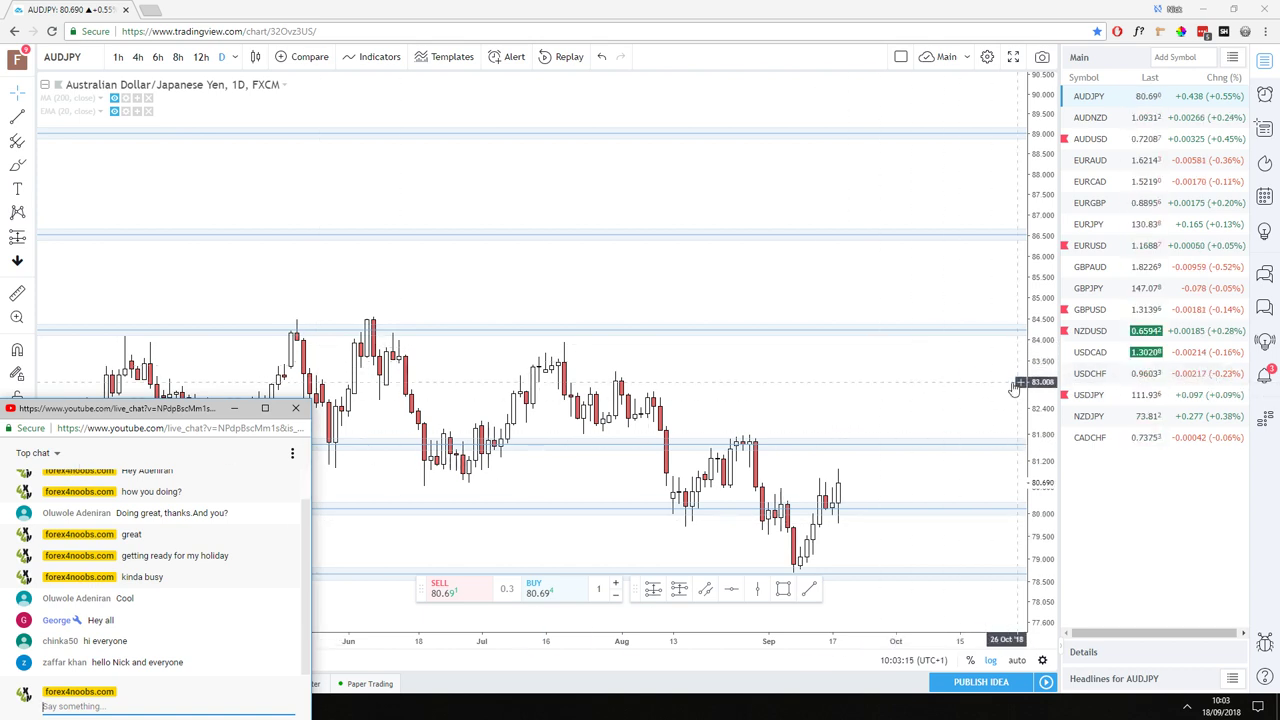
pyautogui.moveTo(880, 393); pyautogui.dragTo(908, 322)
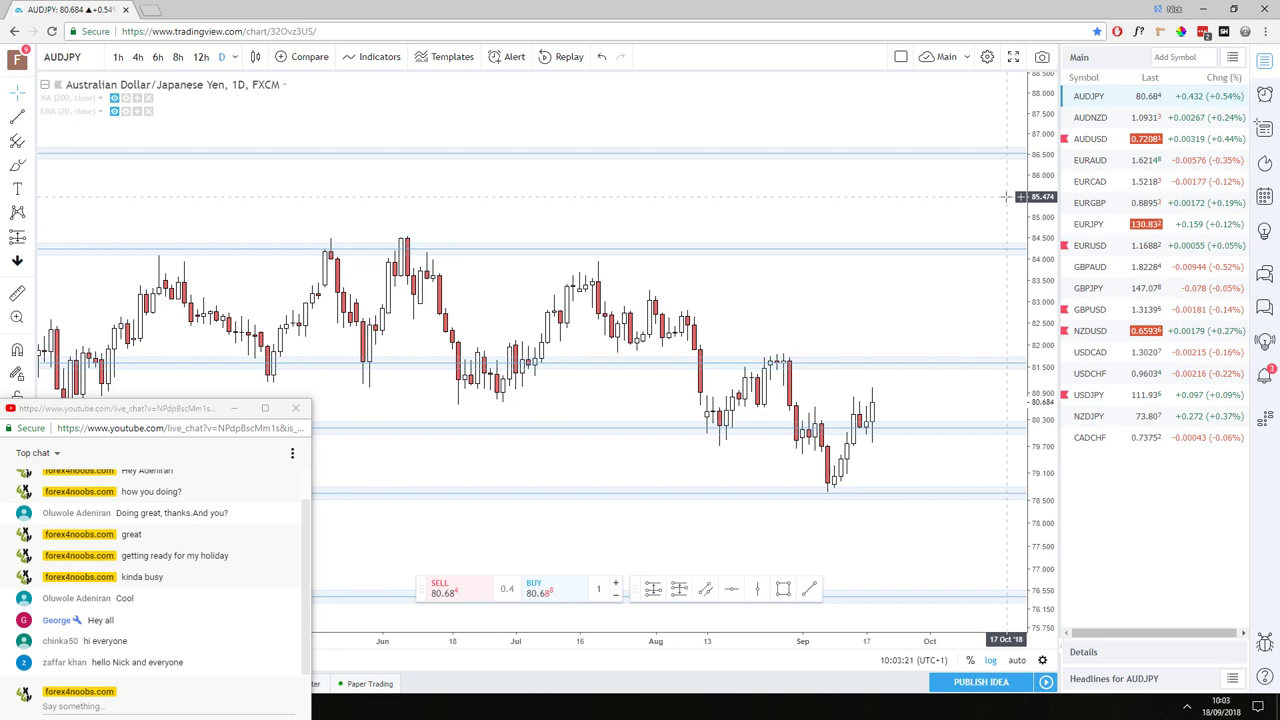
# - Switch the AUDJPY chart to the 8-hour timeframe and examine the August and September swings around the marked zones
pyautogui.click(178, 57)
pyautogui.scroll(-3, 763, 357)
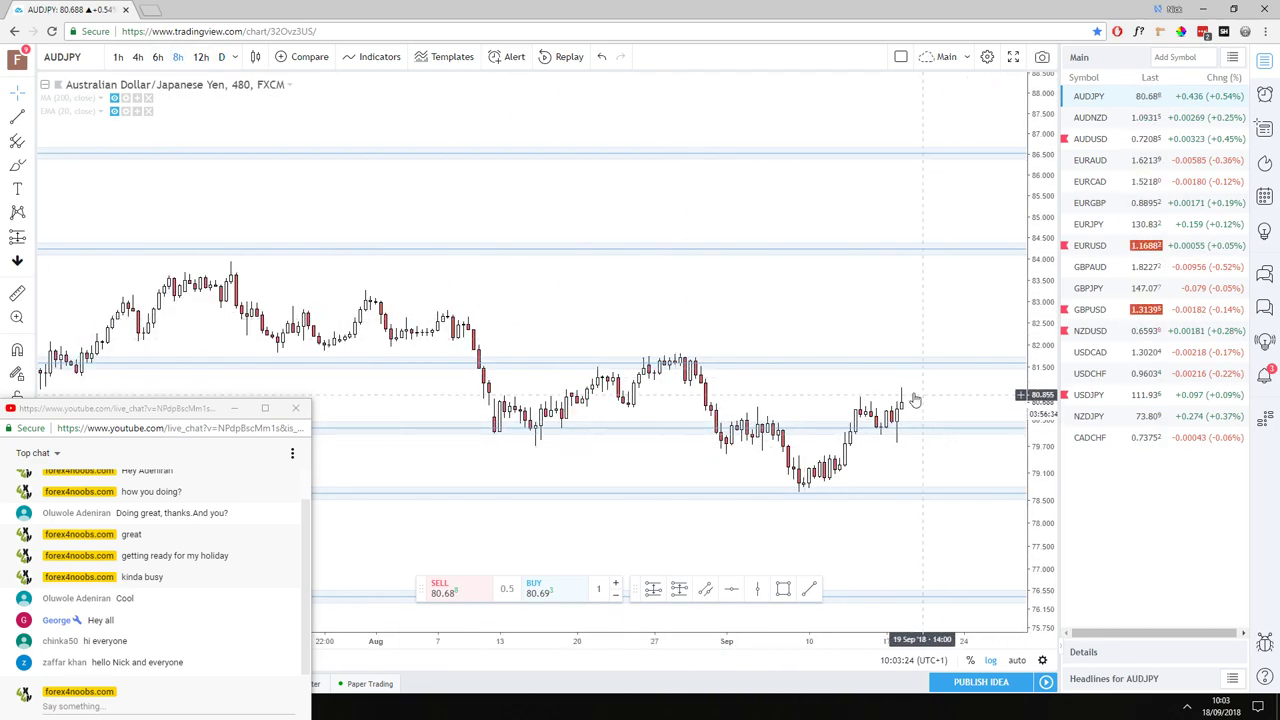
pyautogui.moveTo(932, 451); pyautogui.dragTo(770, 418)
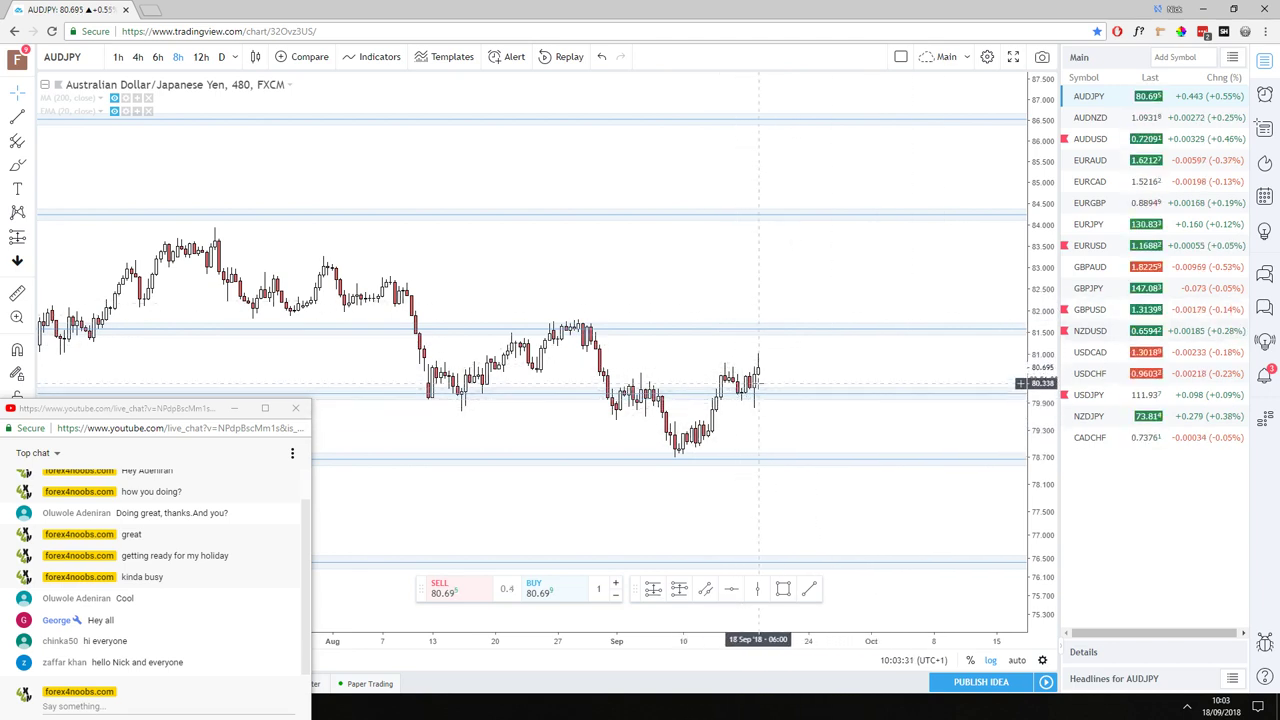
pyautogui.scroll(3, 760, 408)
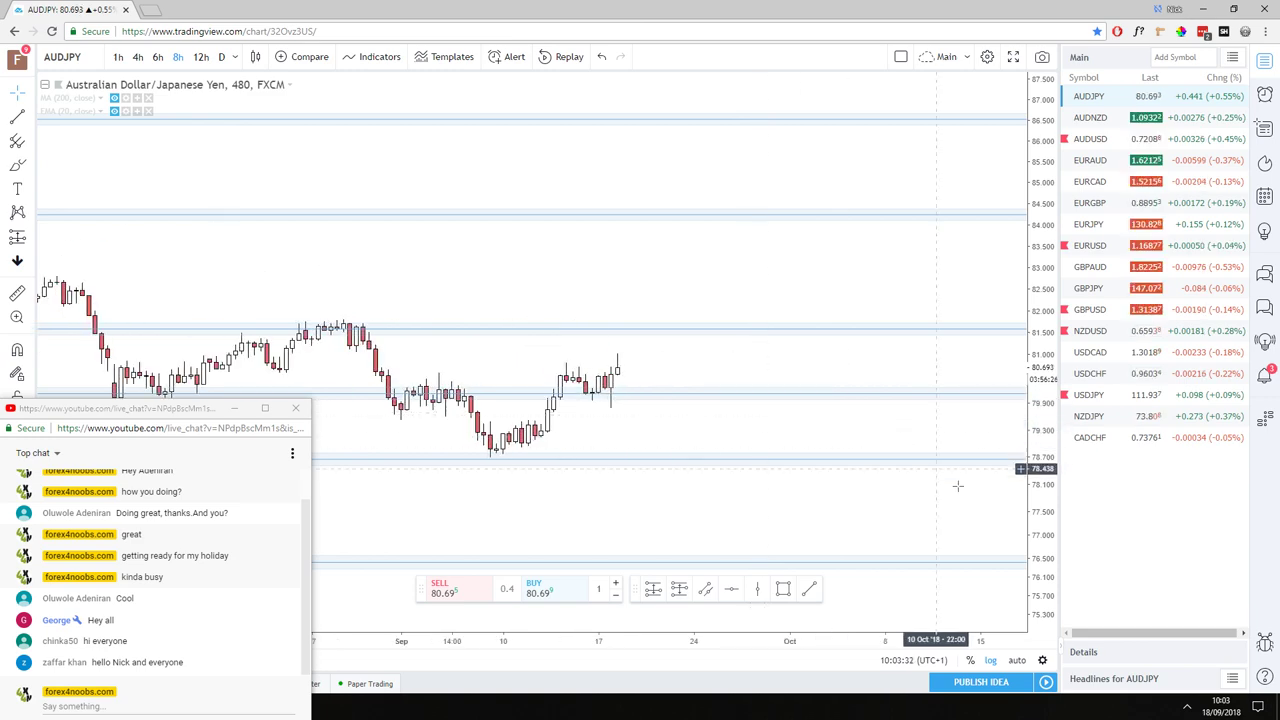
pyautogui.moveTo(1025, 535); pyautogui.dragTo(957, 380)
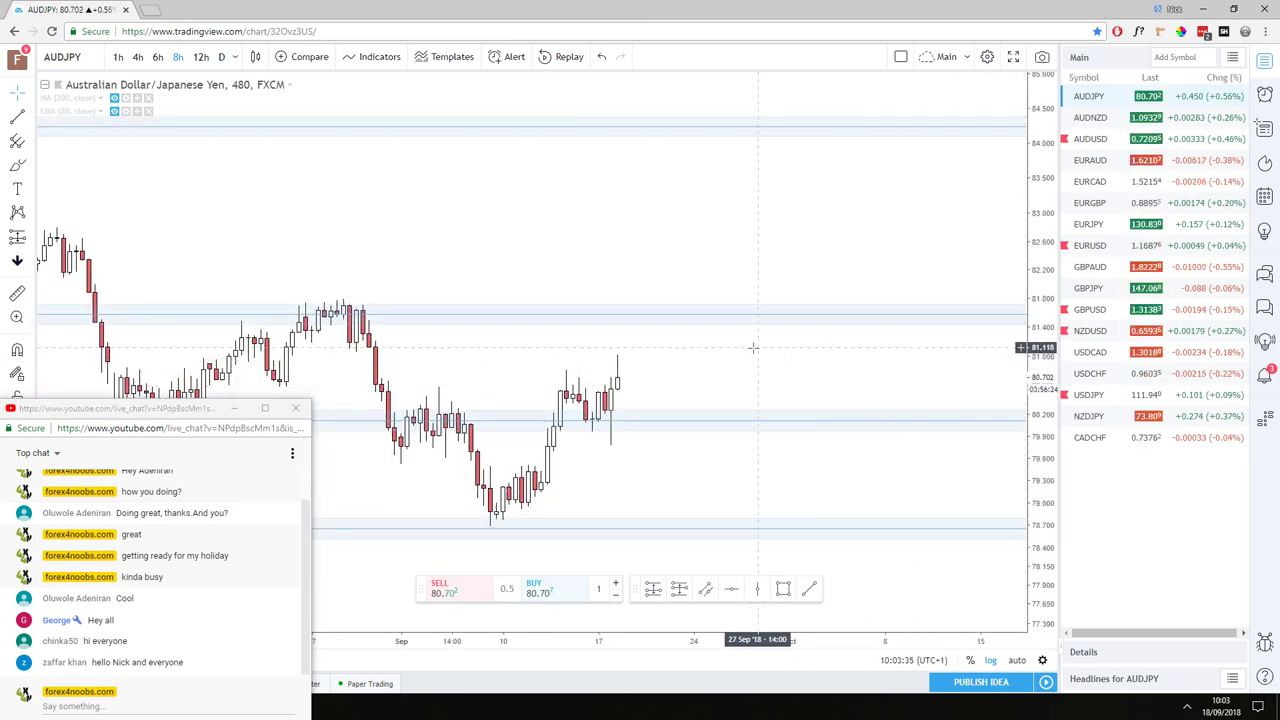
pyautogui.moveTo(580, 335); pyautogui.dragTo(709, 294)
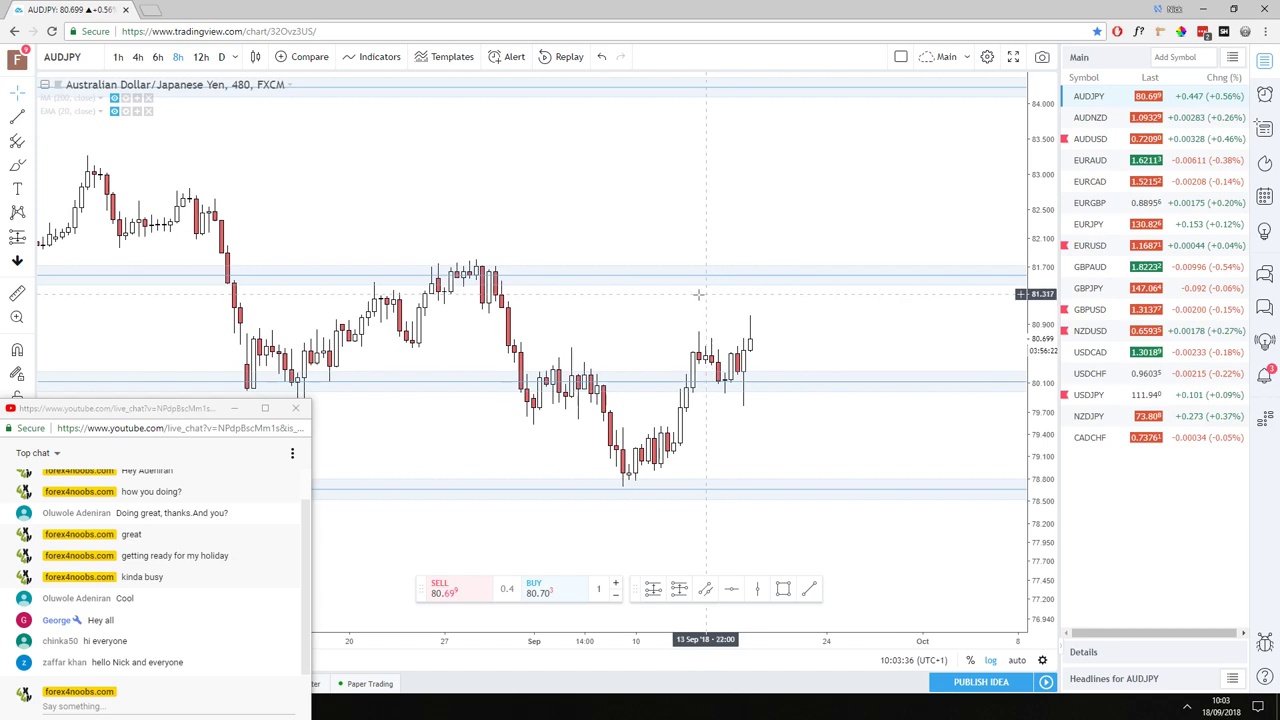
pyautogui.scroll(-2, 675, 300)
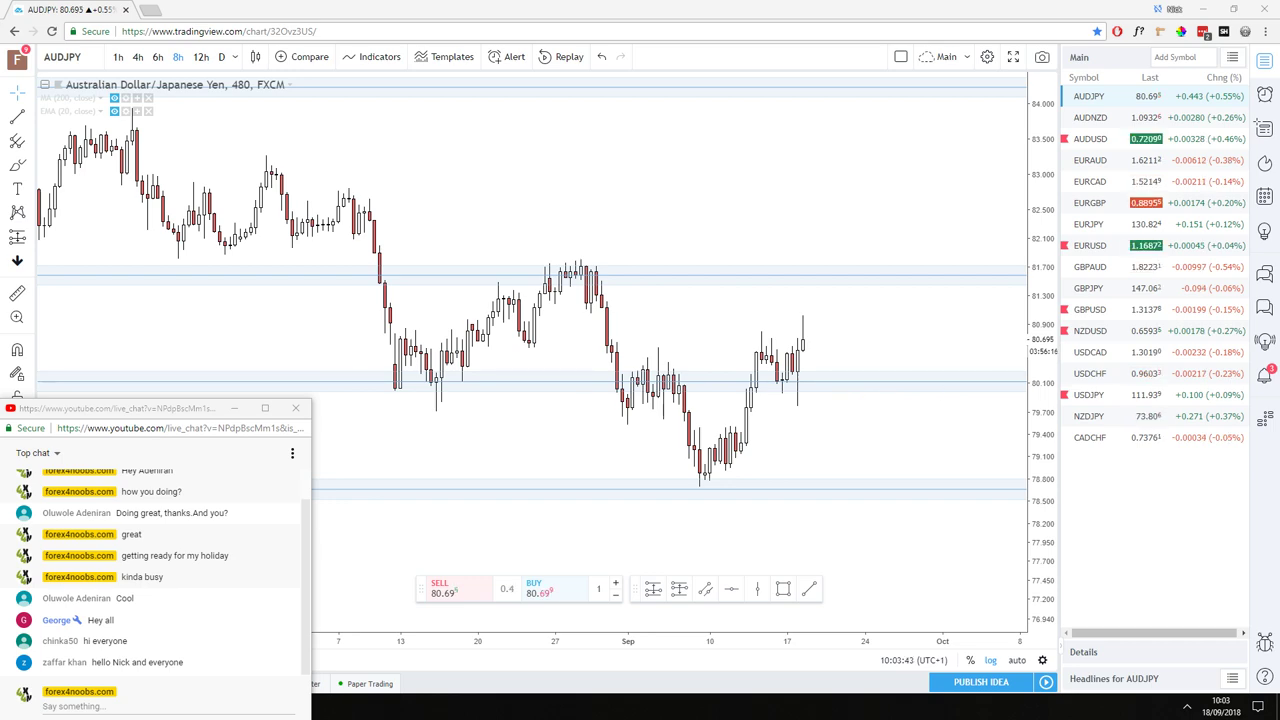
pyautogui.scroll(-3, 680, 286)
pyautogui.scroll(-2, 583, 207)
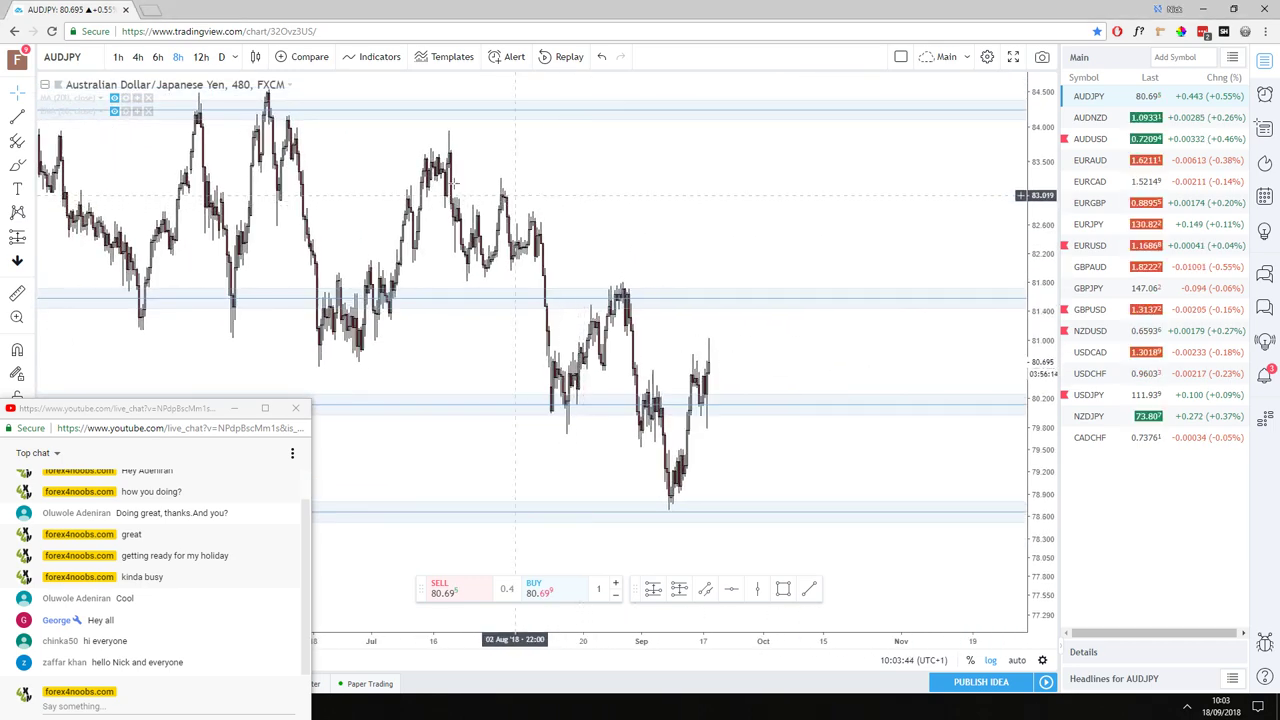
# - Return the AUDJPY chart to the daily timeframe and examine the latest rally against the surrounding price zones
pyautogui.click(221, 57)
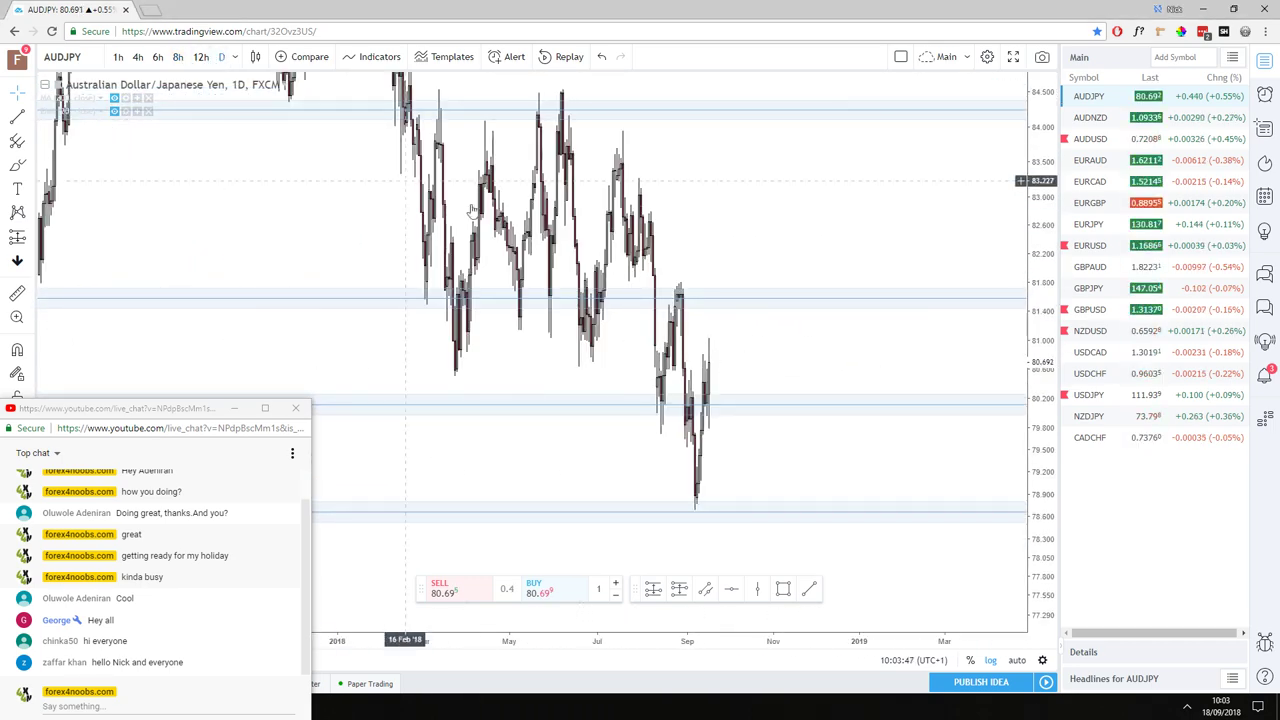
pyautogui.moveTo(722, 346); pyautogui.dragTo(885, 340)
pyautogui.scroll(1, 866, 348)
pyautogui.scroll(5, 866, 349)
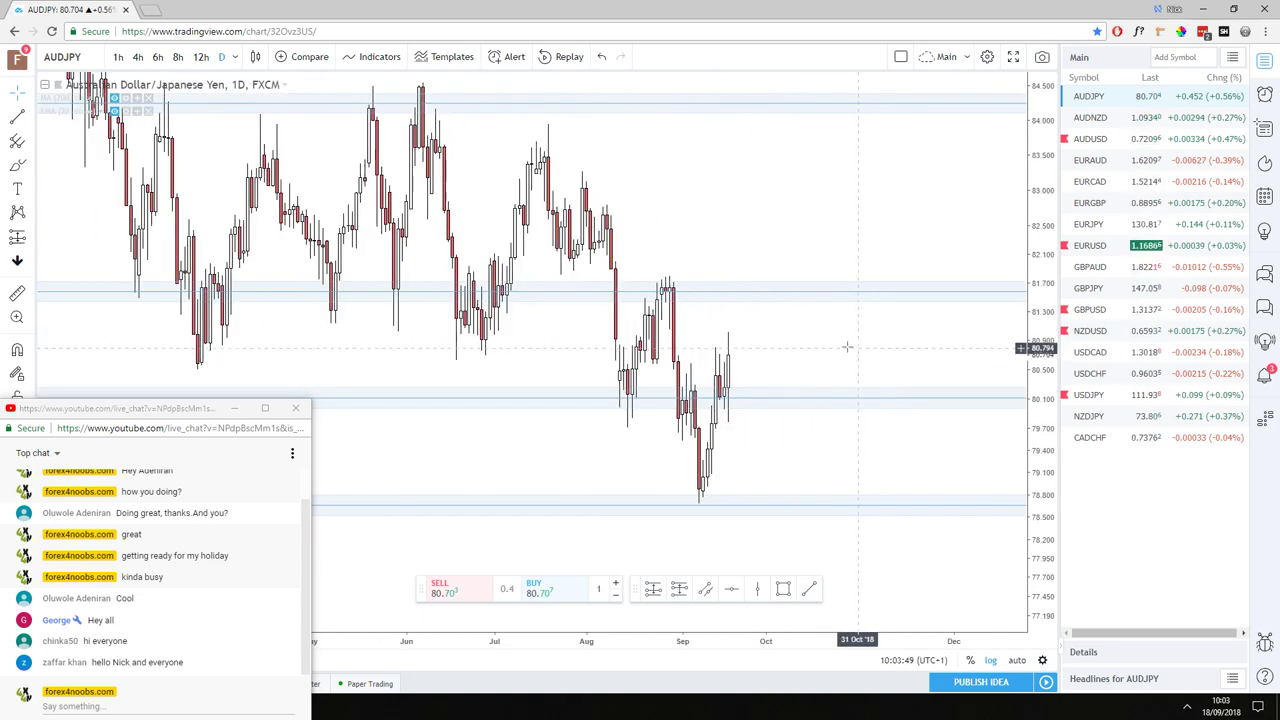
pyautogui.moveTo(1042, 325); pyautogui.dragTo(1037, 476)
pyautogui.scroll(-1, 785, 421)
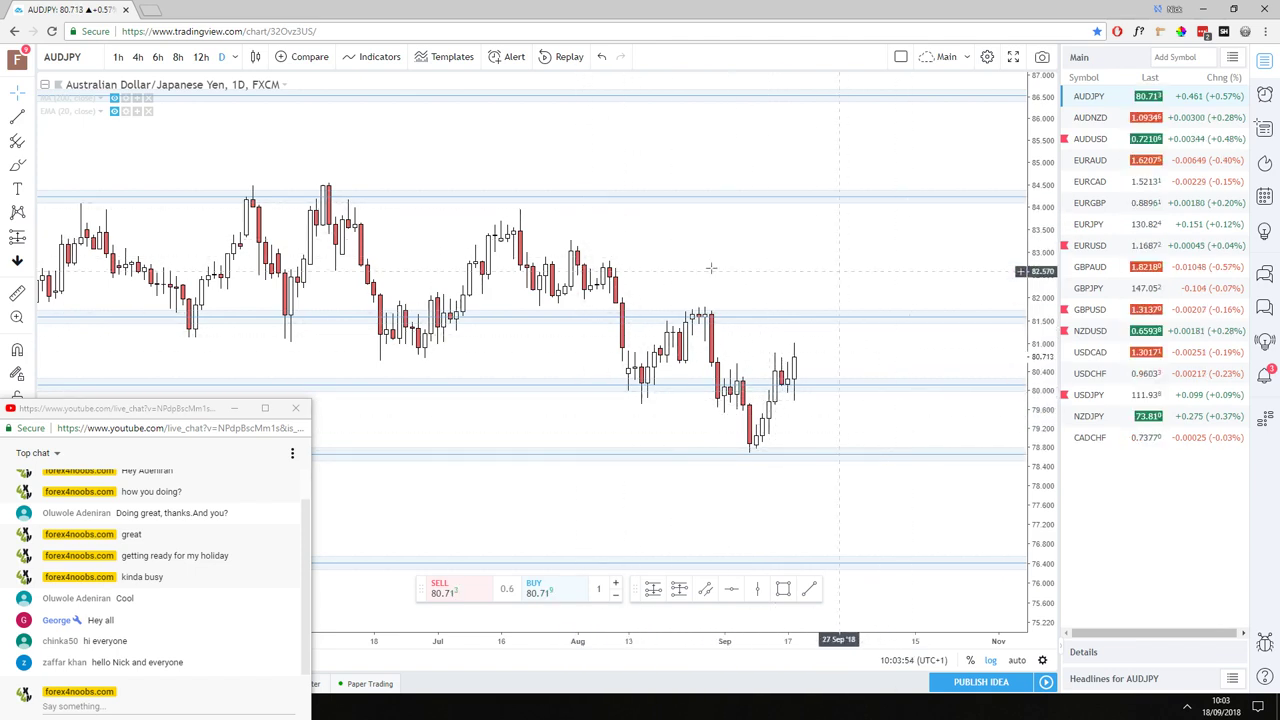
pyautogui.scroll(3, 722, 338)
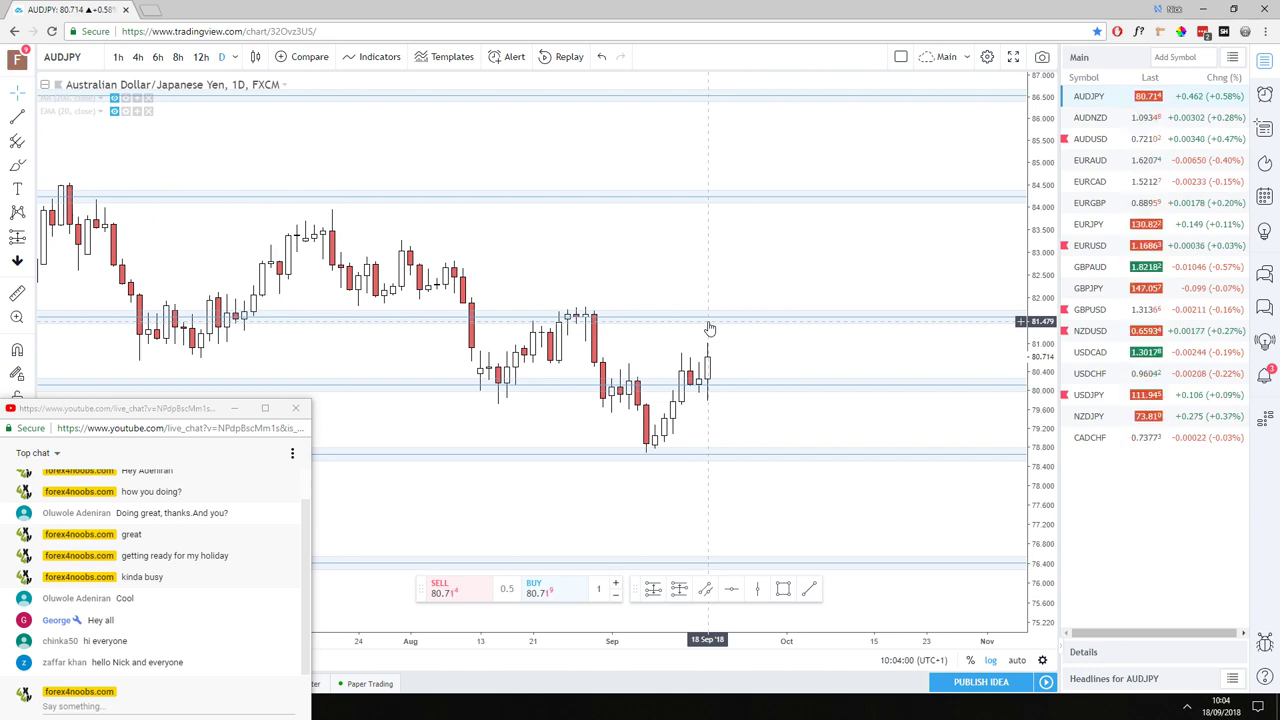
pyautogui.scroll(-1, 720, 320)
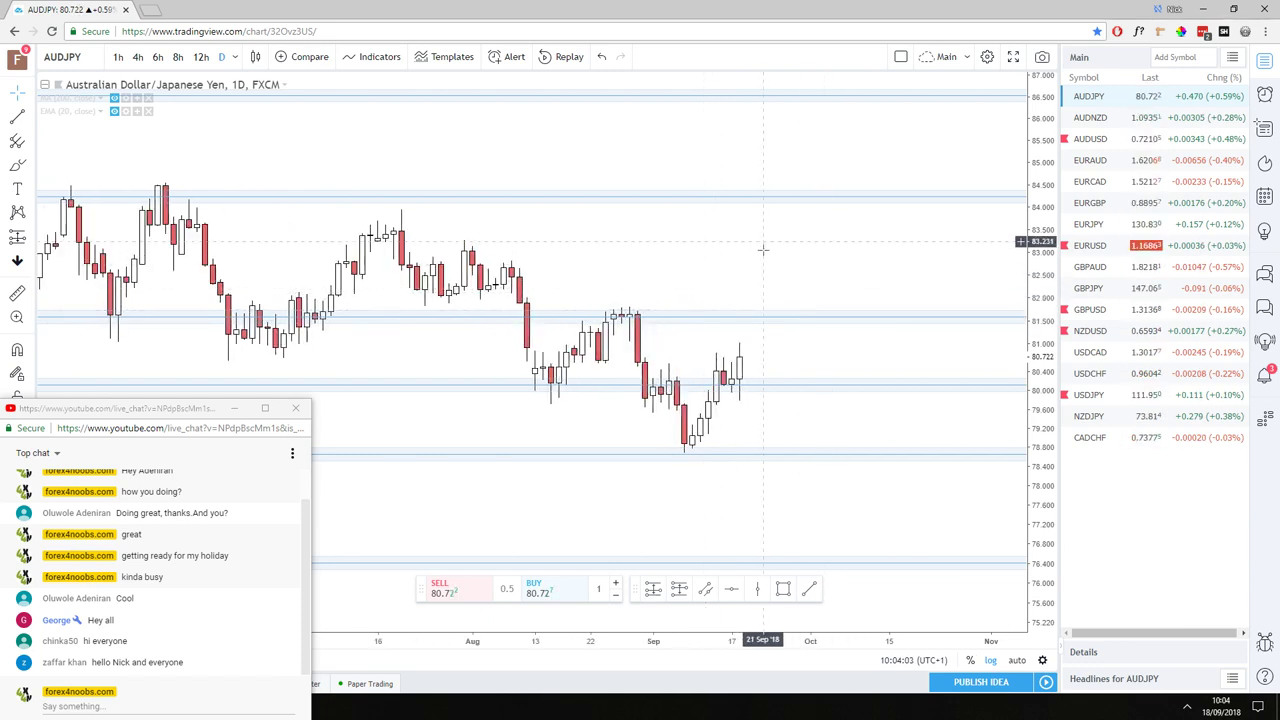
pyautogui.scroll(-2, 763, 249)
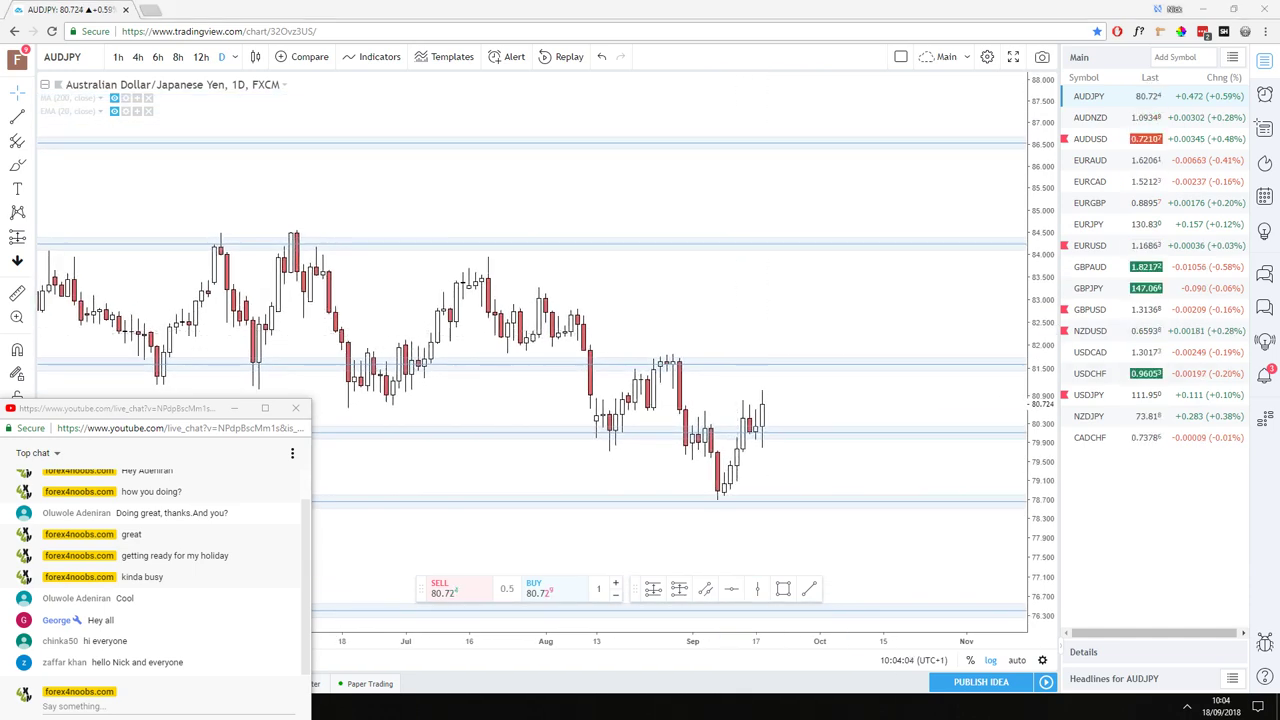
# - Sketch a straight descending line along the AUDJPY highs from July to September and undo it
pyautogui.moveTo(429, 248); pyautogui.dragTo(859, 452)
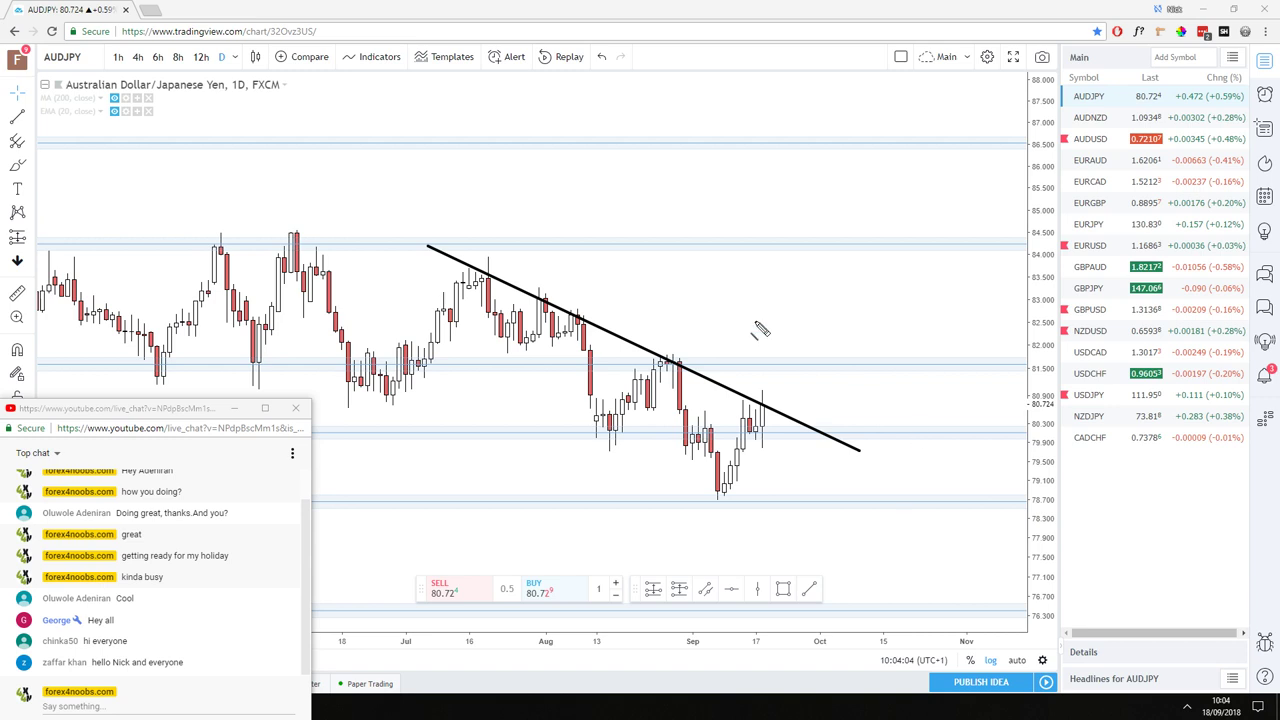
pyautogui.hotkey('ctrl', 'z')
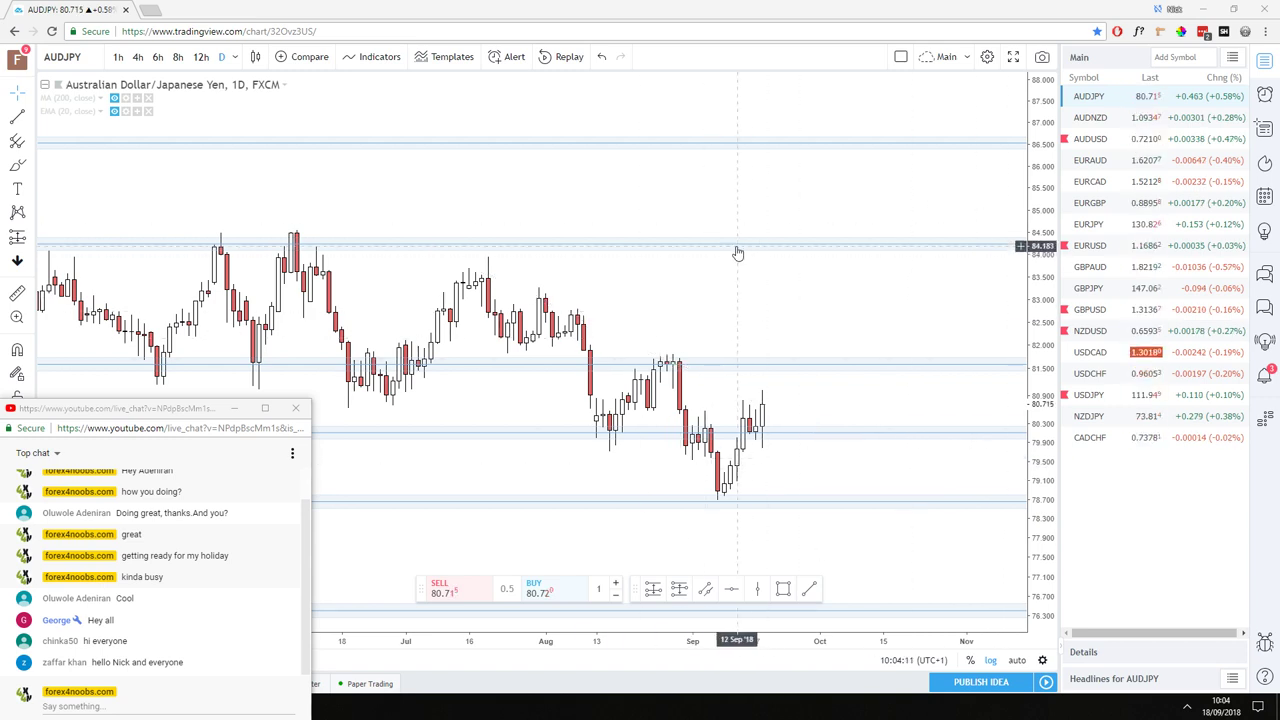
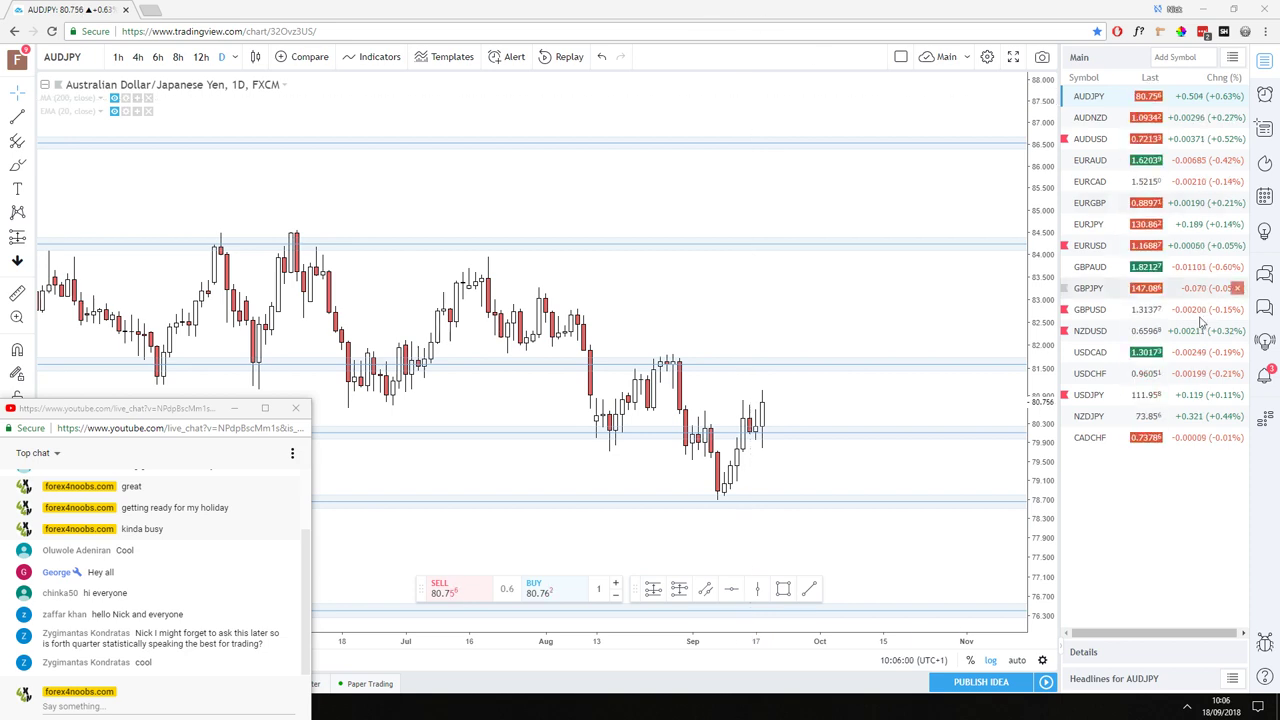
# - Switch the daily chart to GBPJPY and go back through its price history to the 2008 decline
pyautogui.click(1098, 296)
pyautogui.scroll(-5, 717, 298)
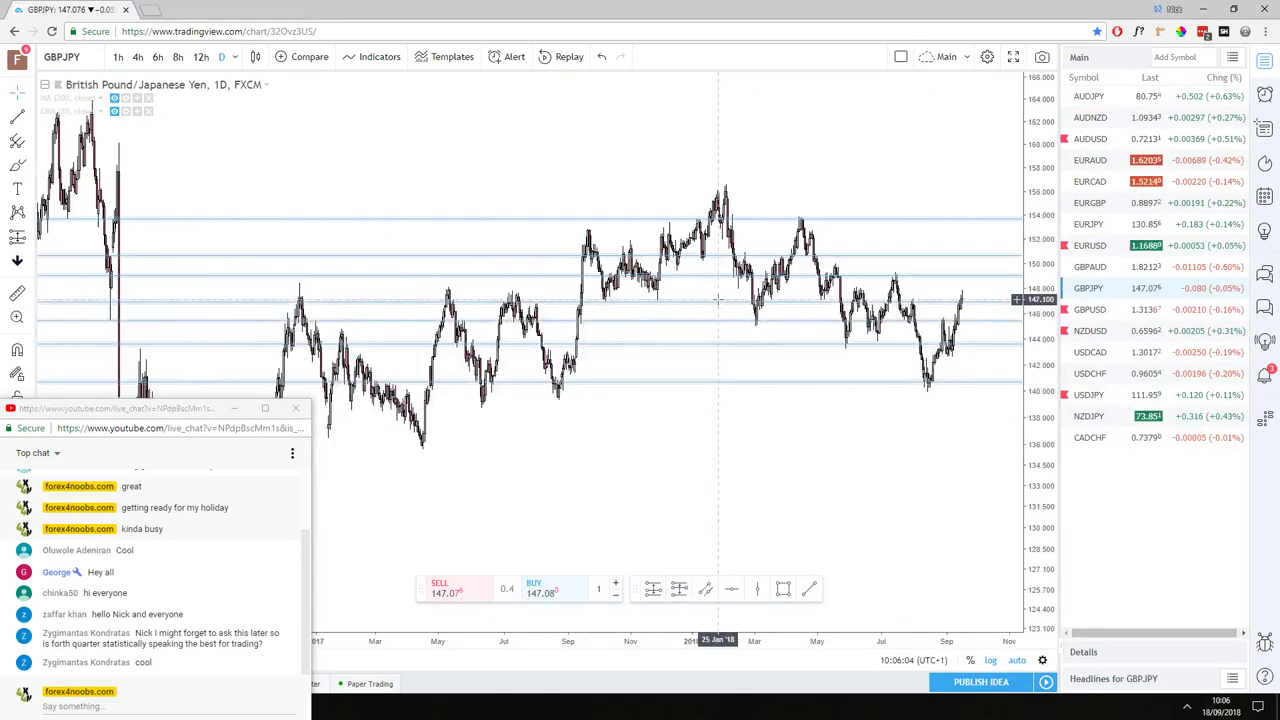
pyautogui.moveTo(596, 450); pyautogui.dragTo(880, 412)
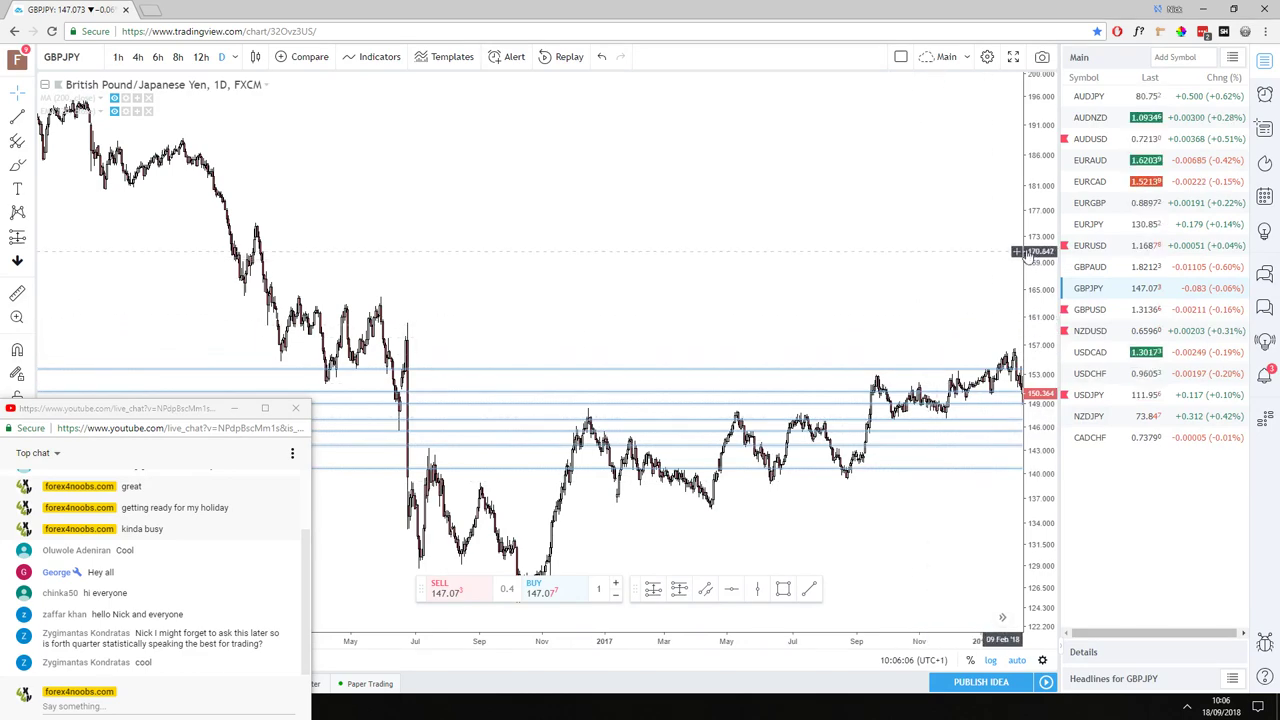
pyautogui.moveTo(420, 260); pyautogui.dragTo(868, 216)
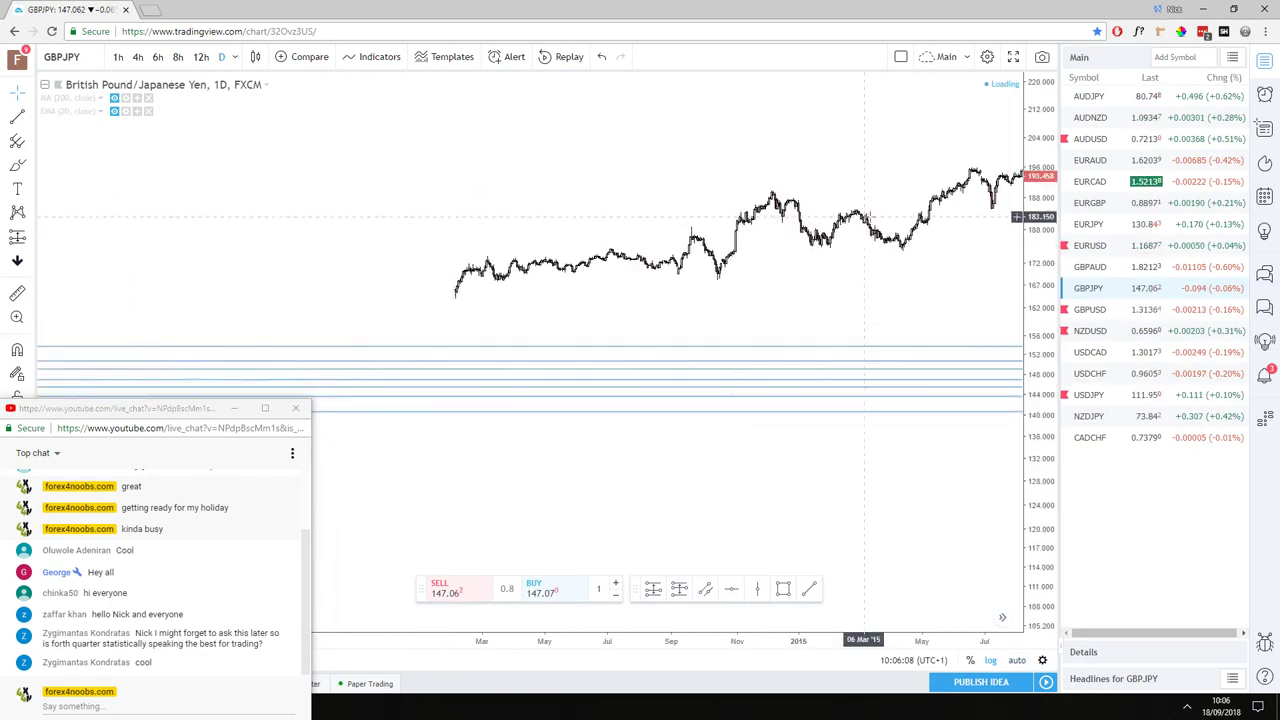
pyautogui.moveTo(446, 366); pyautogui.dragTo(834, 277)
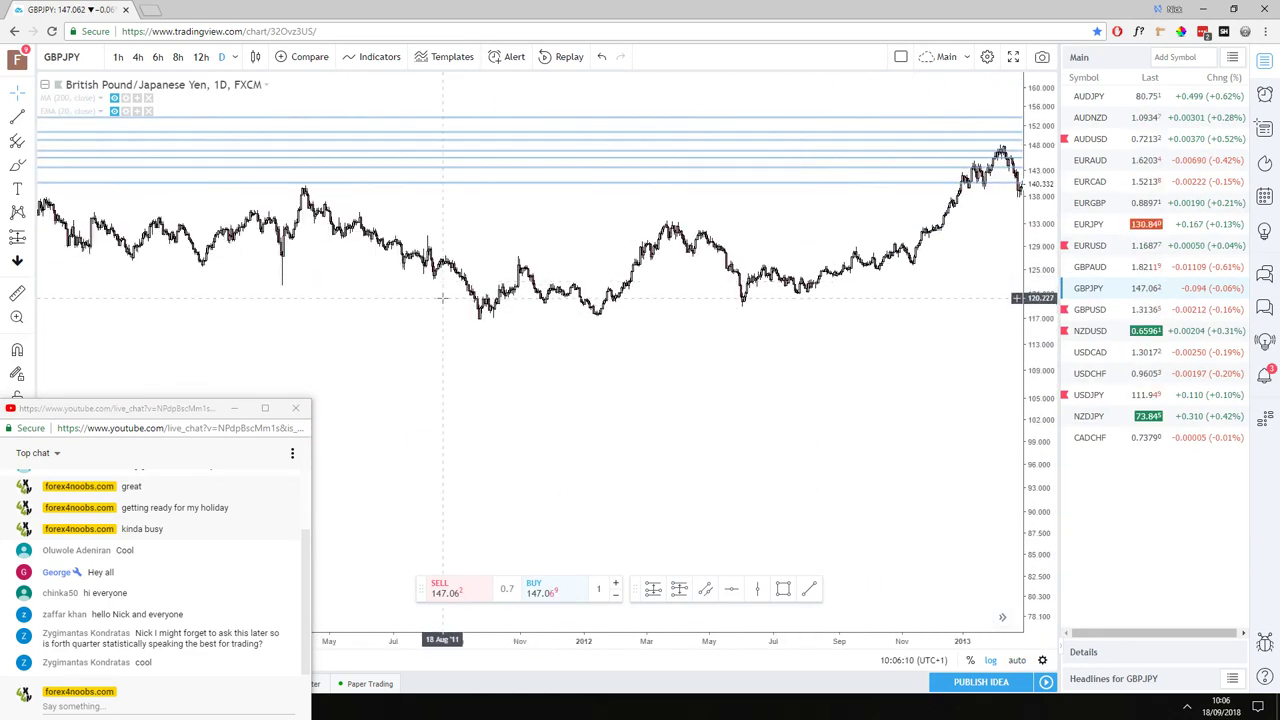
pyautogui.moveTo(443, 298); pyautogui.dragTo(866, 393)
pyautogui.moveTo(476, 382); pyautogui.dragTo(871, 457)
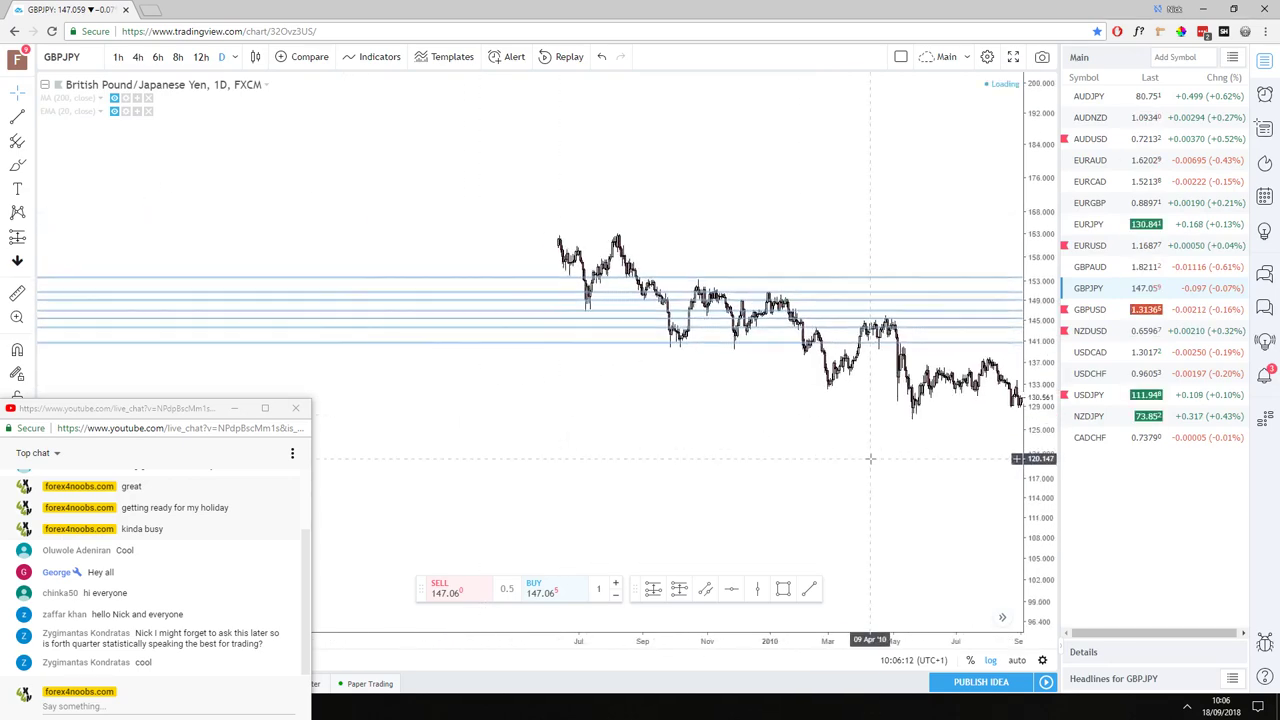
pyautogui.moveTo(428, 300); pyautogui.dragTo(827, 270)
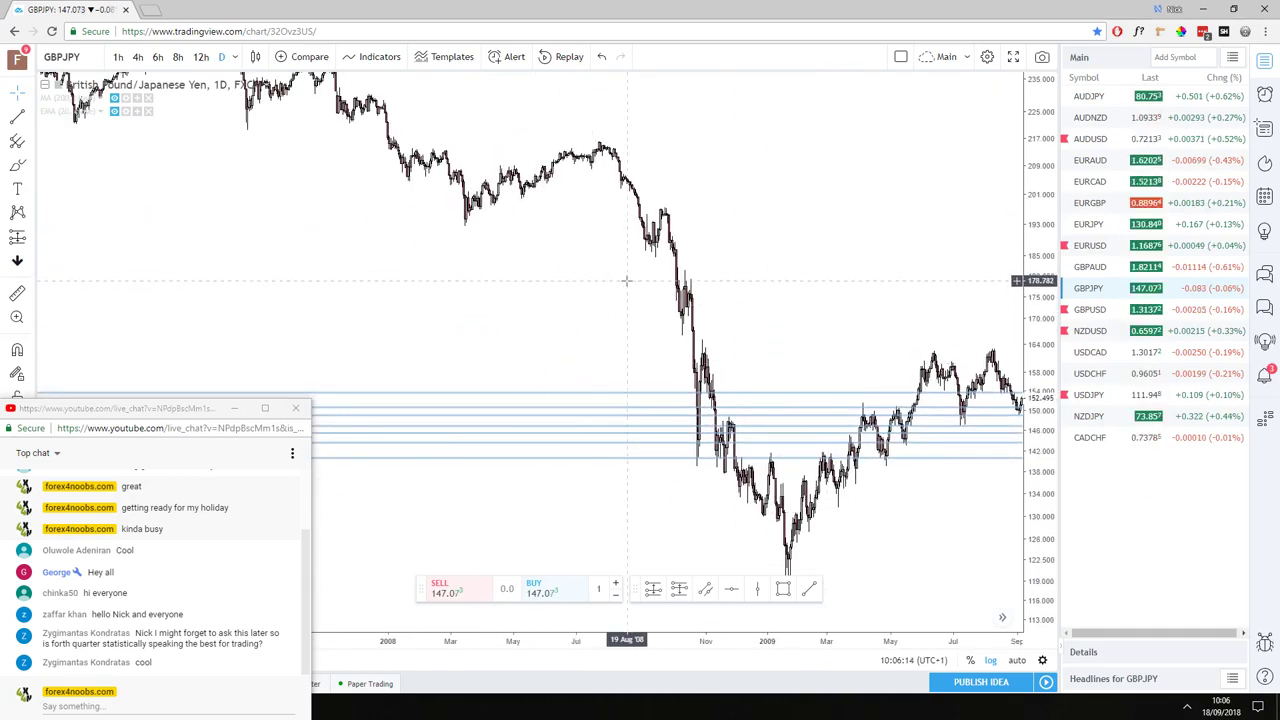
# - Examine the GBPJPY daily candles from mid-2008 to January 2009 up close against the marked price zones
pyautogui.scroll(3, 626, 280)
pyautogui.scroll(3, 408, 242)
pyautogui.moveTo(296, 256); pyautogui.dragTo(722, 272)
pyautogui.scroll(5, 523, 297)
pyautogui.scroll(2, 464, 262)
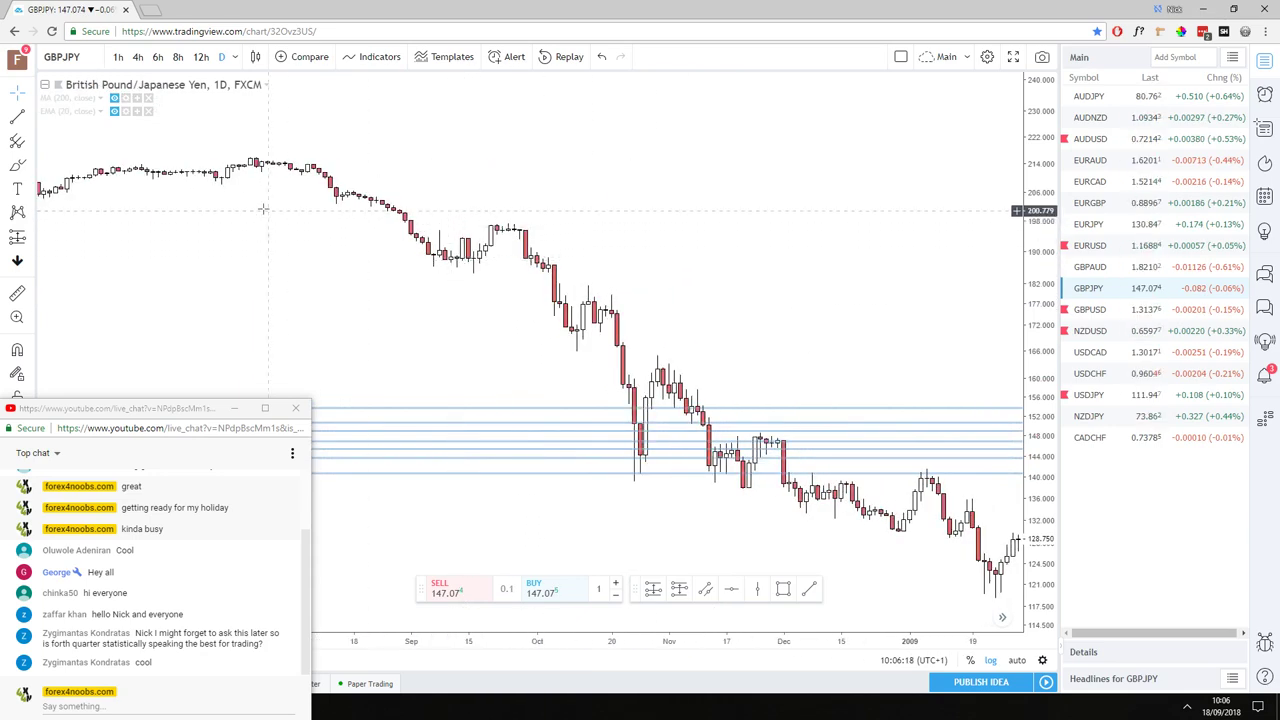
pyautogui.moveTo(293, 201); pyautogui.dragTo(543, 195)
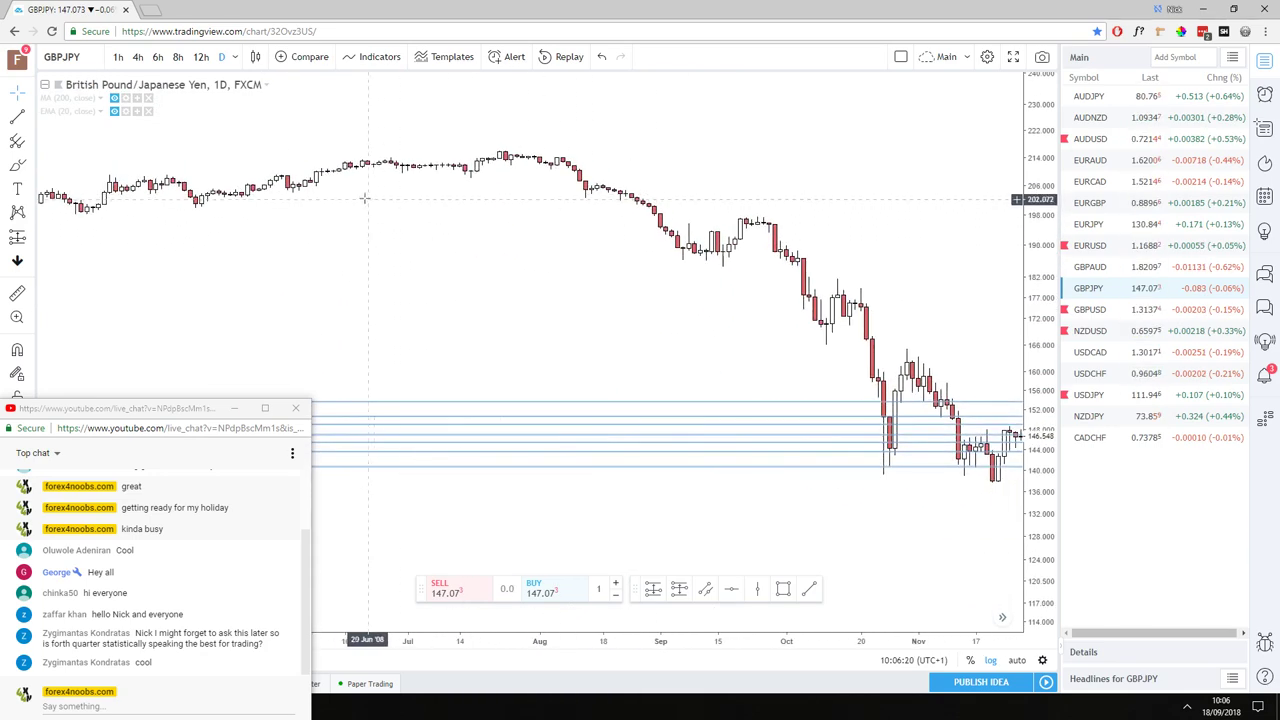
# - Examine earlier GBPJPY daily swings from 2007 back to mid-2006, adjusting the price scale to enlarge the candles
pyautogui.moveTo(1040, 453); pyautogui.dragTo(1040, 300)
pyautogui.moveTo(300, 228); pyautogui.dragTo(830, 394)
pyautogui.moveTo(332, 292); pyautogui.dragTo(821, 307)
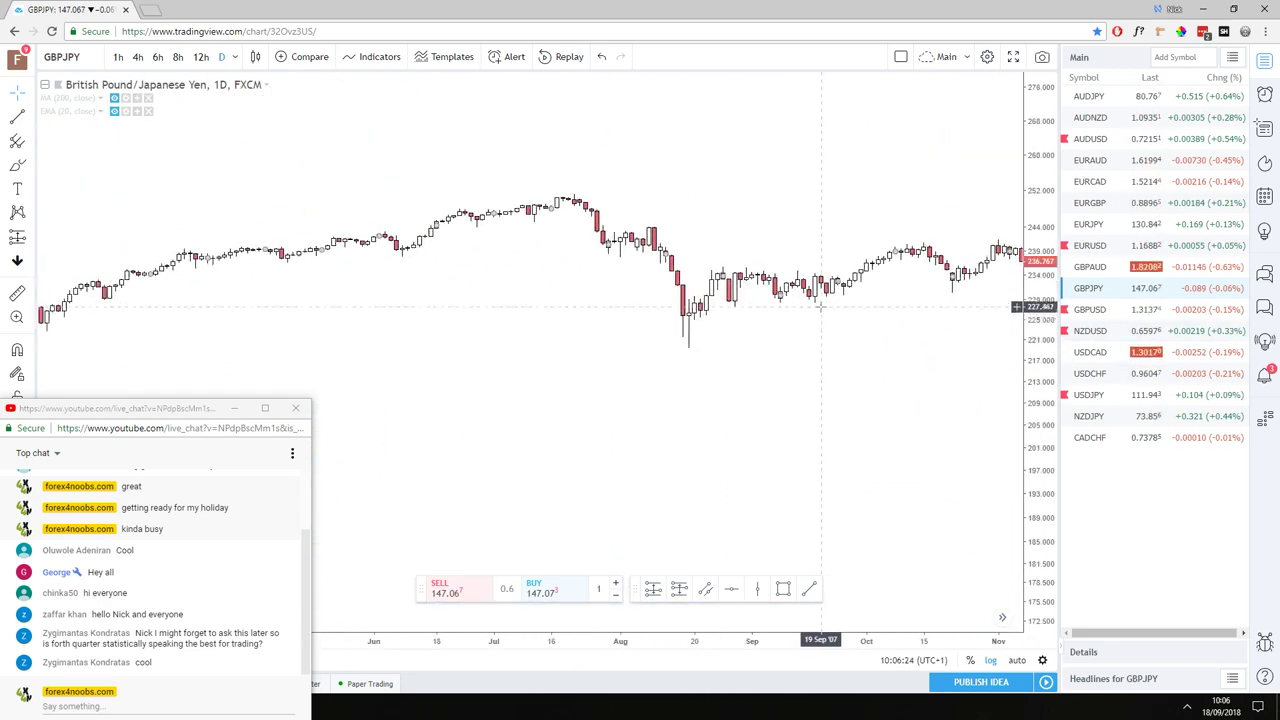
pyautogui.moveTo(538, 291); pyautogui.dragTo(760, 296)
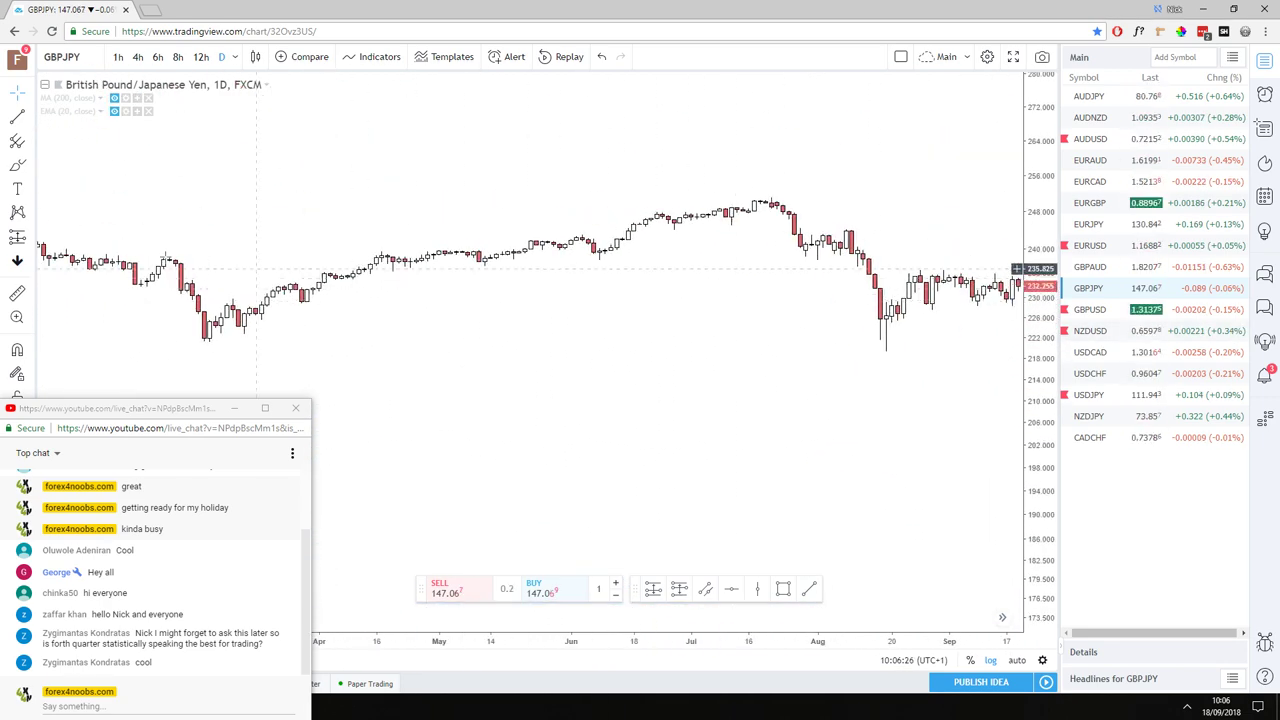
pyautogui.moveTo(66, 270); pyautogui.dragTo(680, 281)
pyautogui.moveTo(126, 232); pyautogui.dragTo(575, 168)
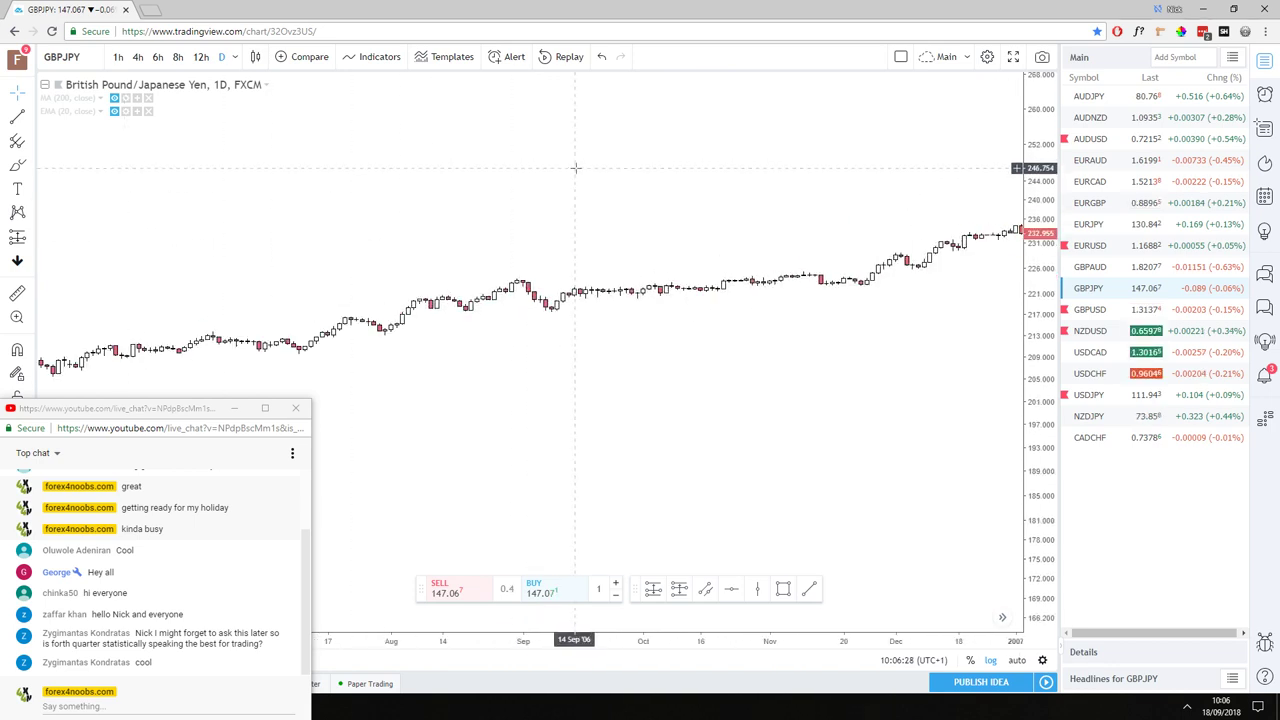
pyautogui.moveTo(1038, 470); pyautogui.dragTo(776, 240)
pyautogui.moveTo(601, 209); pyautogui.dragTo(536, 191)
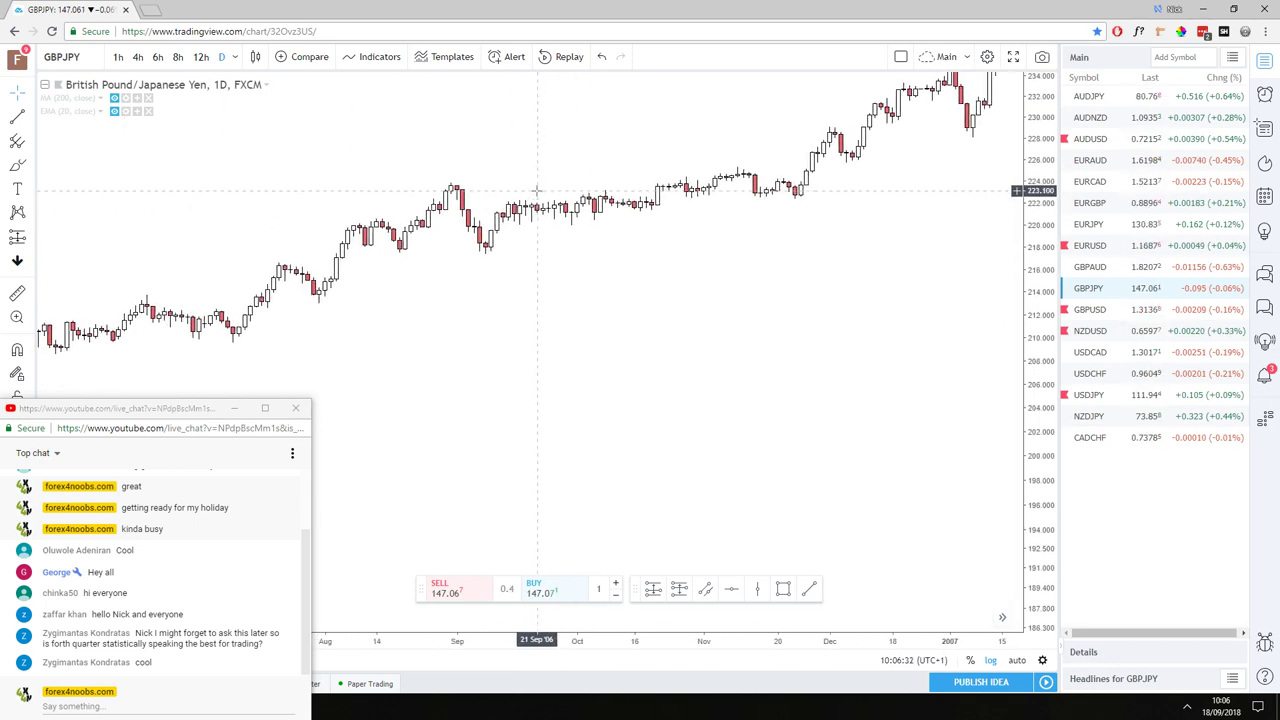
# - Follow the GBPJPY daily swings forward from late 2006 through 2007 into early 2008
pyautogui.moveTo(758, 181); pyautogui.dragTo(370, 283)
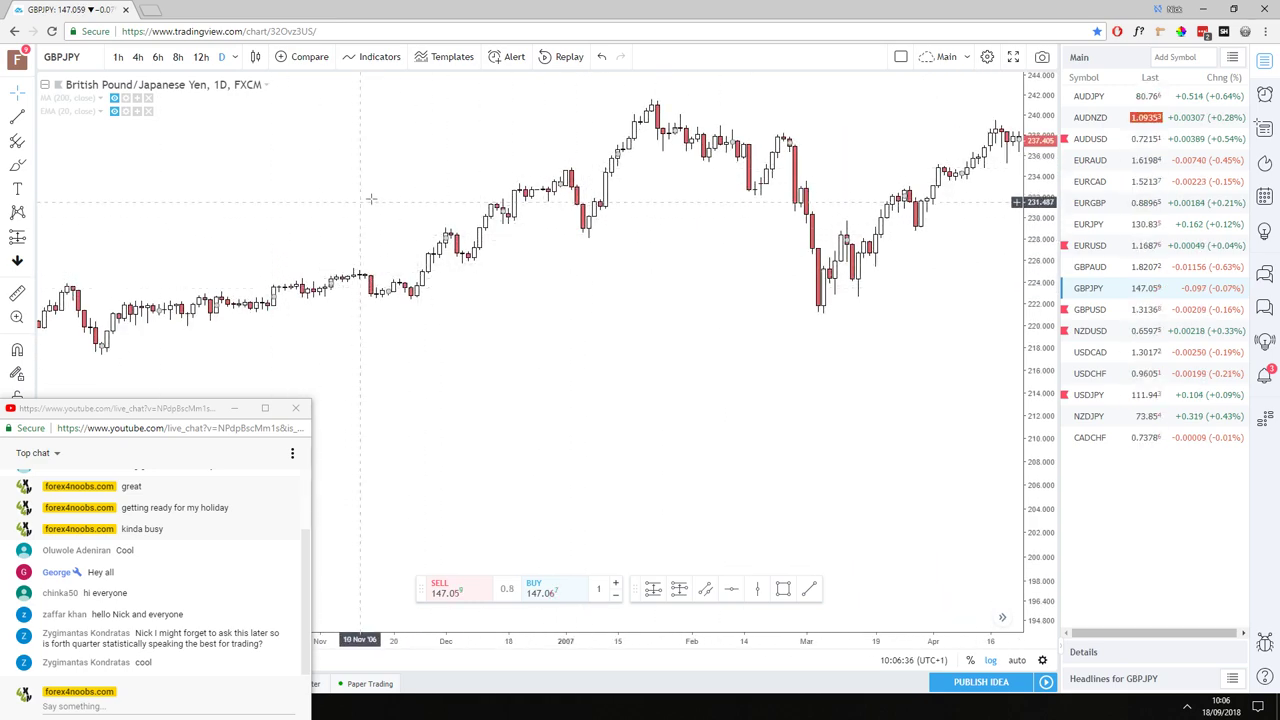
pyautogui.moveTo(661, 213); pyautogui.dragTo(189, 257)
pyautogui.moveTo(526, 238); pyautogui.dragTo(66, 276)
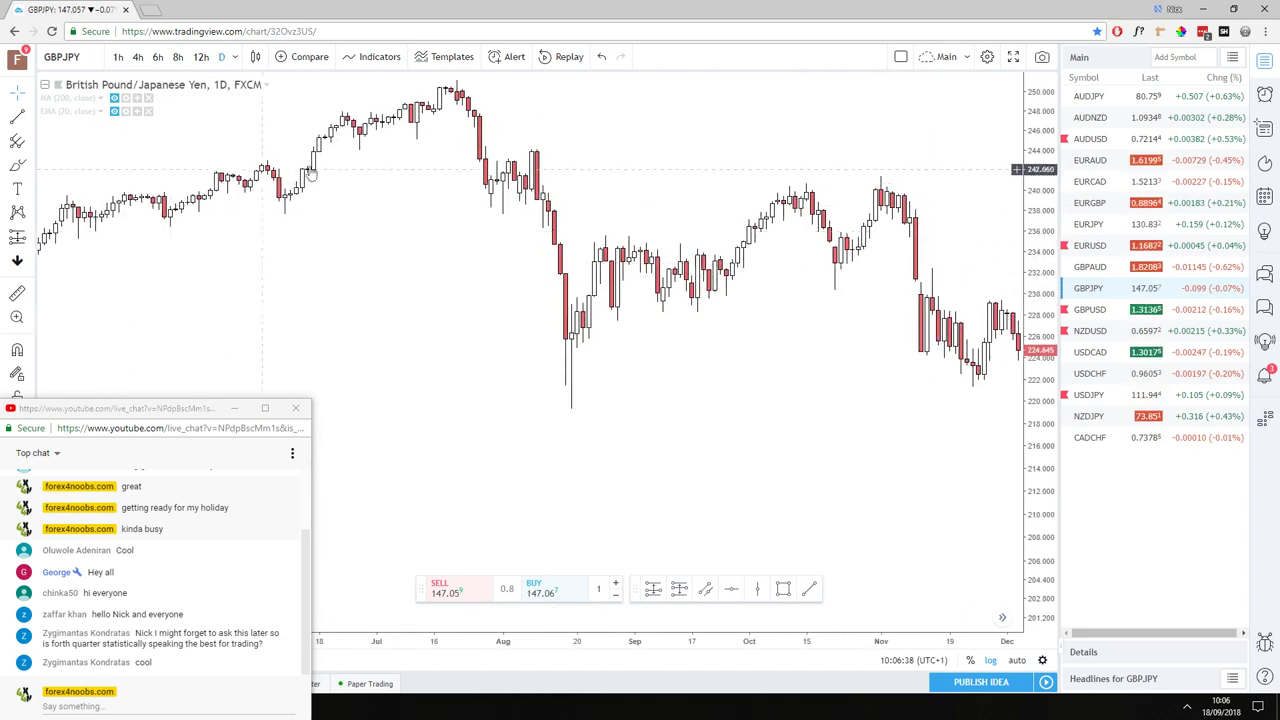
pyautogui.moveTo(645, 183); pyautogui.dragTo(15, 125)
pyautogui.scroll(-8, 803, 236)
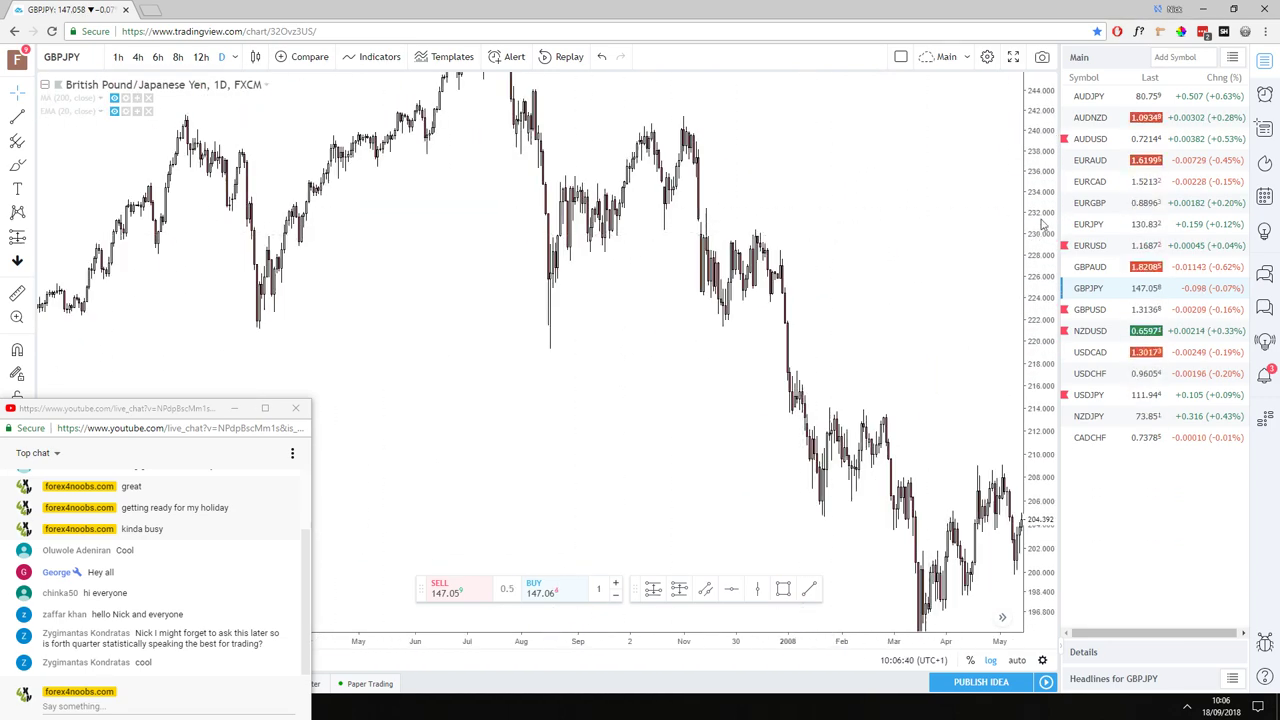
# - Compress the price scale and examine the full 2008 GBPJPY sell-off down to the marked zones
pyautogui.moveTo(1043, 225); pyautogui.dragTo(1040, 383)
pyautogui.moveTo(823, 248); pyautogui.dragTo(336, 138)
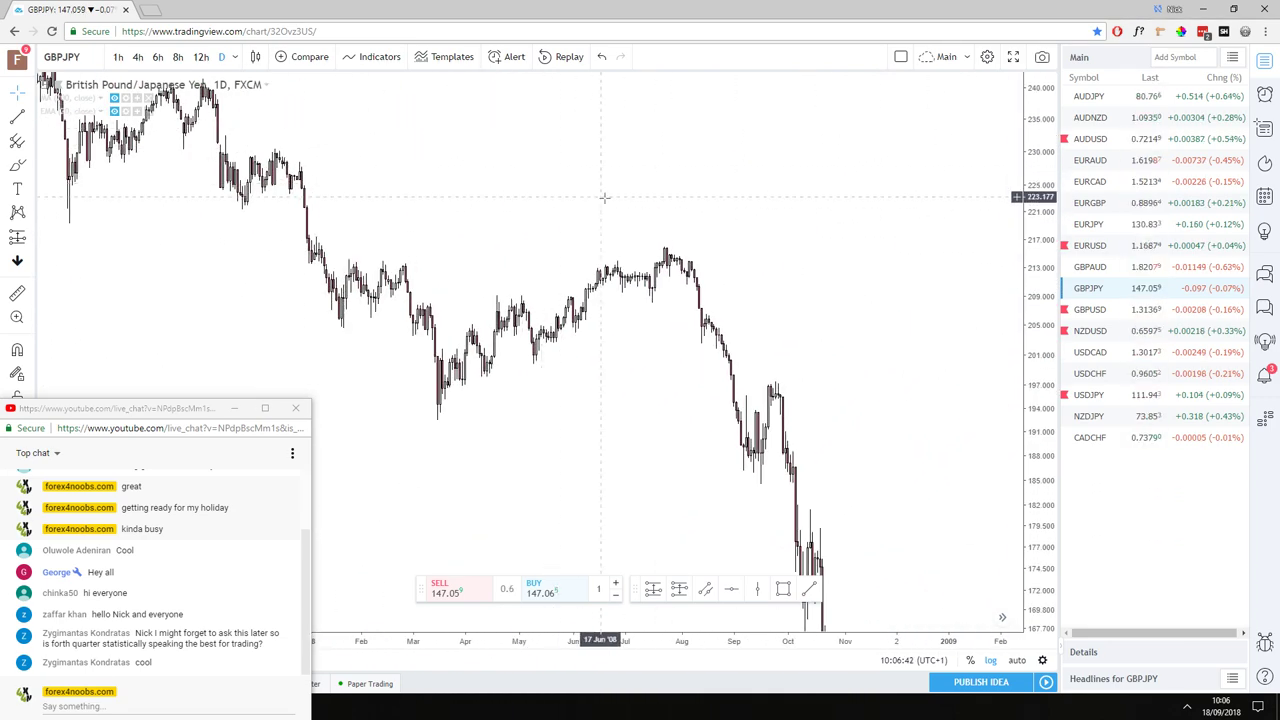
pyautogui.moveTo(680, 220); pyautogui.dragTo(567, 55)
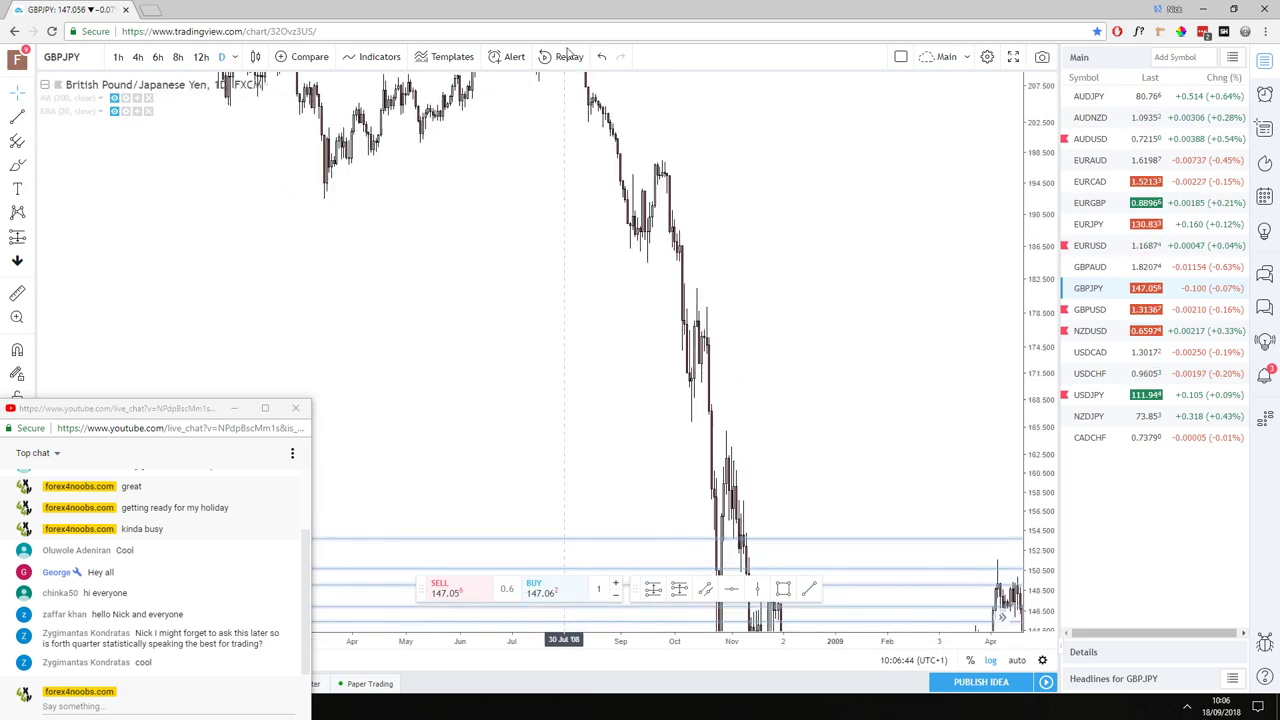
pyautogui.moveTo(686, 214); pyautogui.dragTo(648, 143)
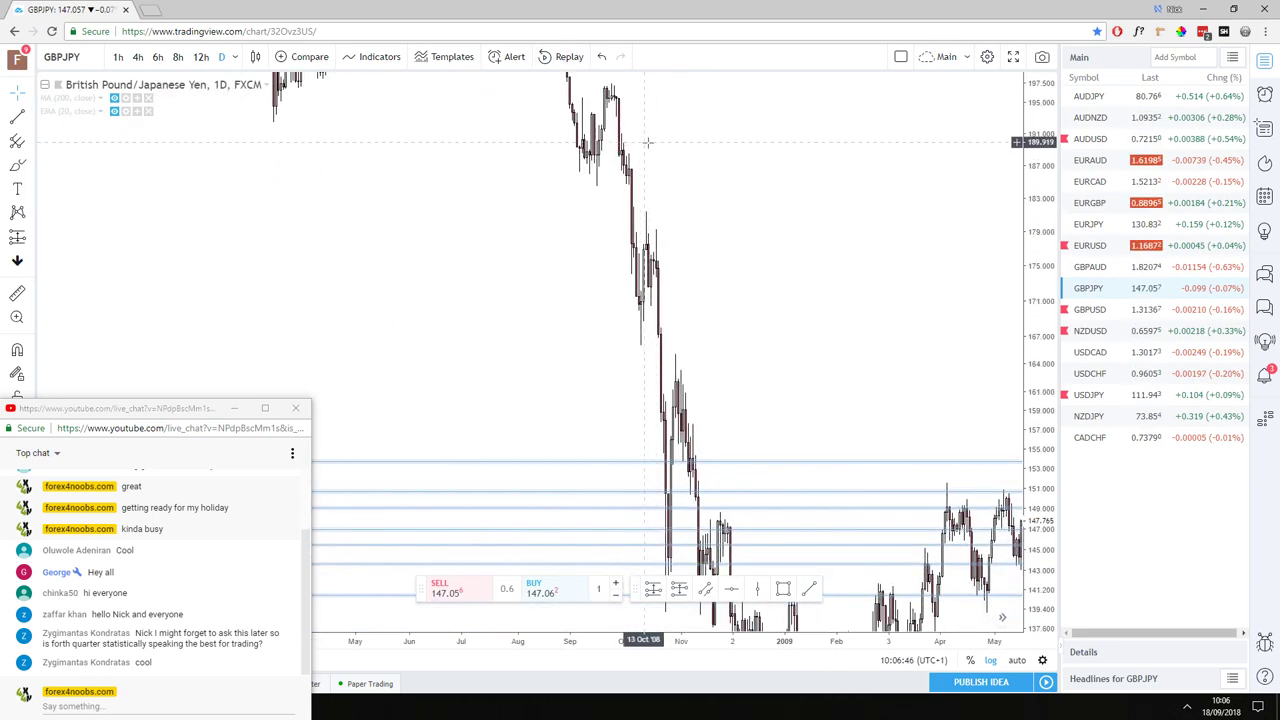
pyautogui.moveTo(1015, 207); pyautogui.dragTo(989, 275)
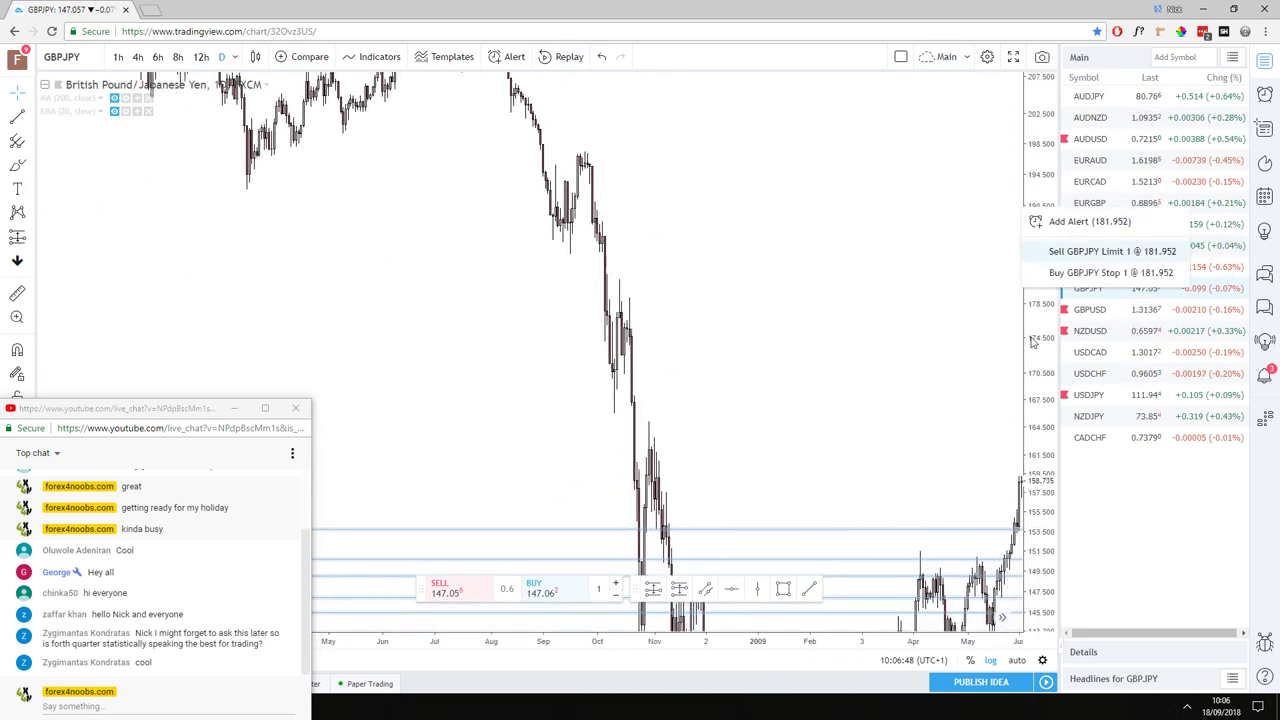
pyautogui.moveTo(1033, 343); pyautogui.dragTo(1034, 502)
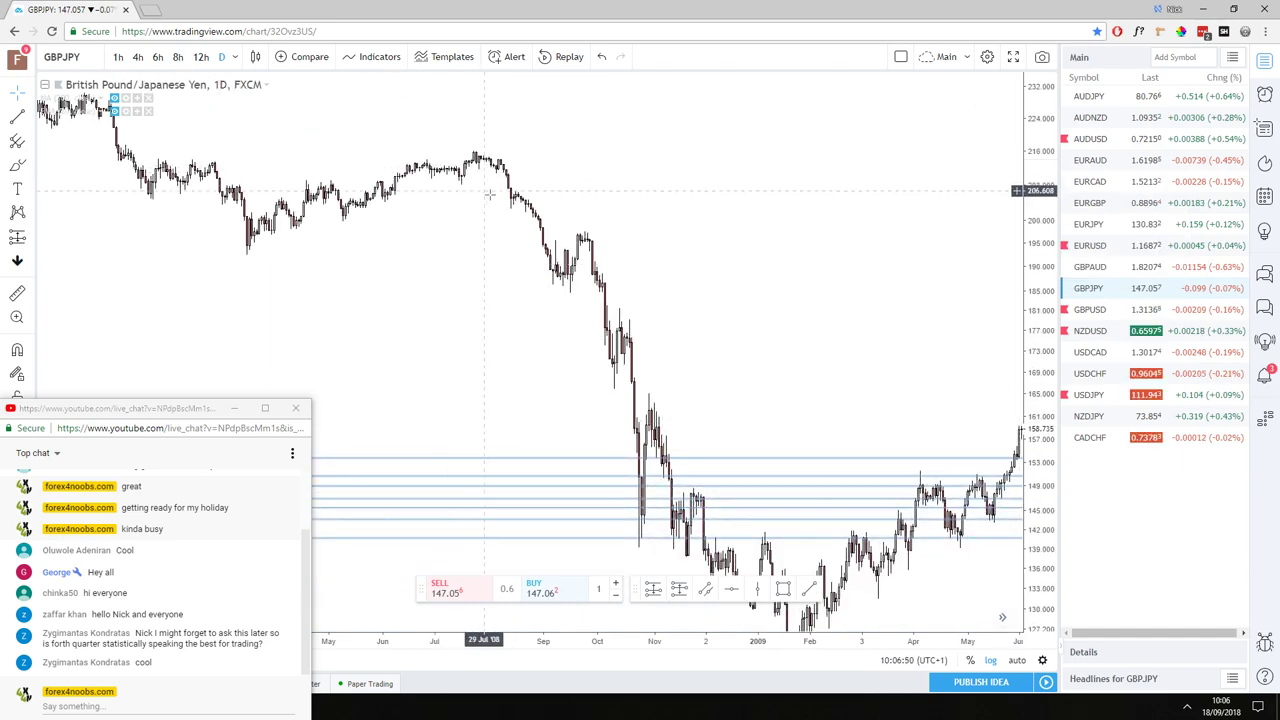
# - Measure the steep late-October 2008 GBPJPY drop down to its low with the ruler
pyautogui.scroll(3, 689, 200)
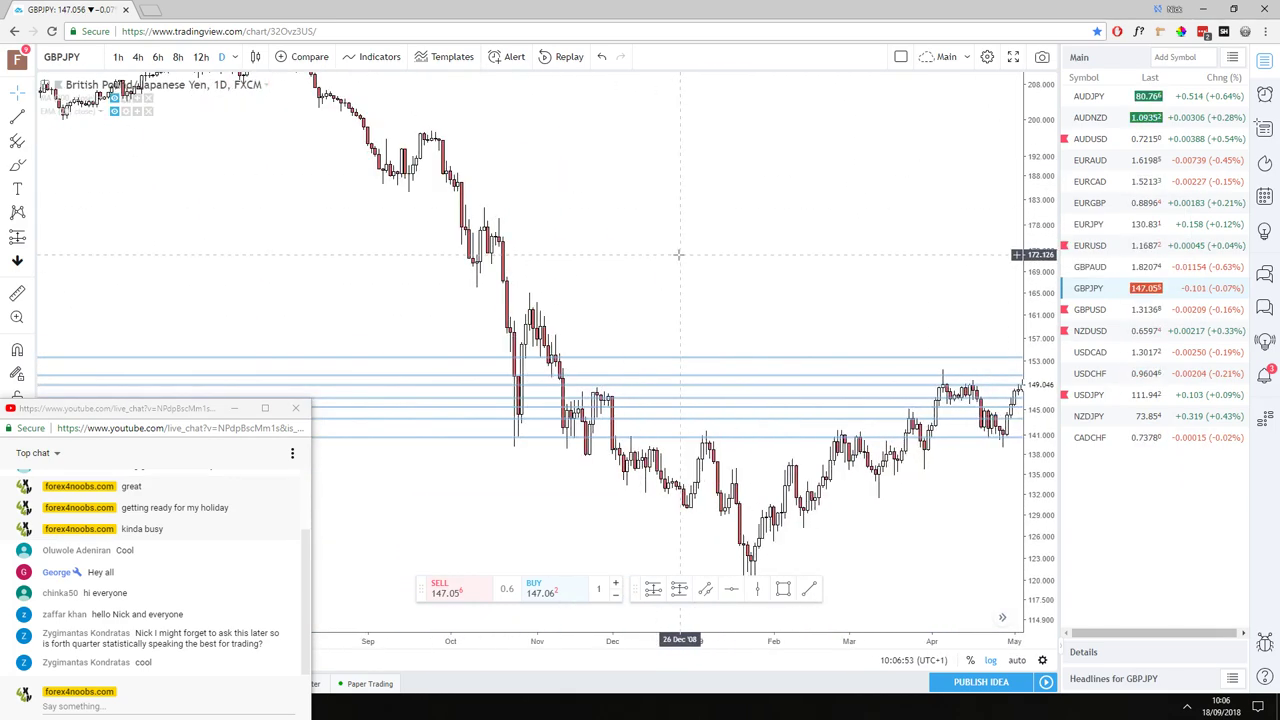
pyautogui.moveTo(638, 215); pyautogui.dragTo(728, 227)
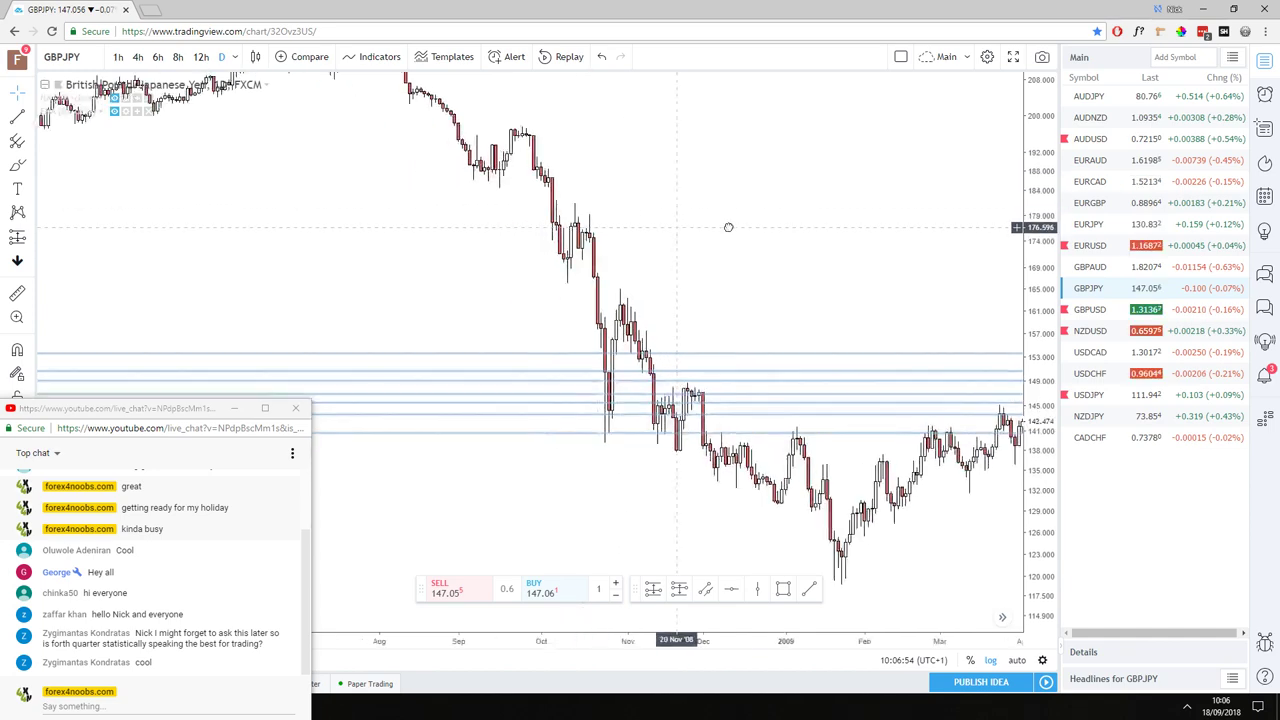
pyautogui.scroll(3, 733, 245)
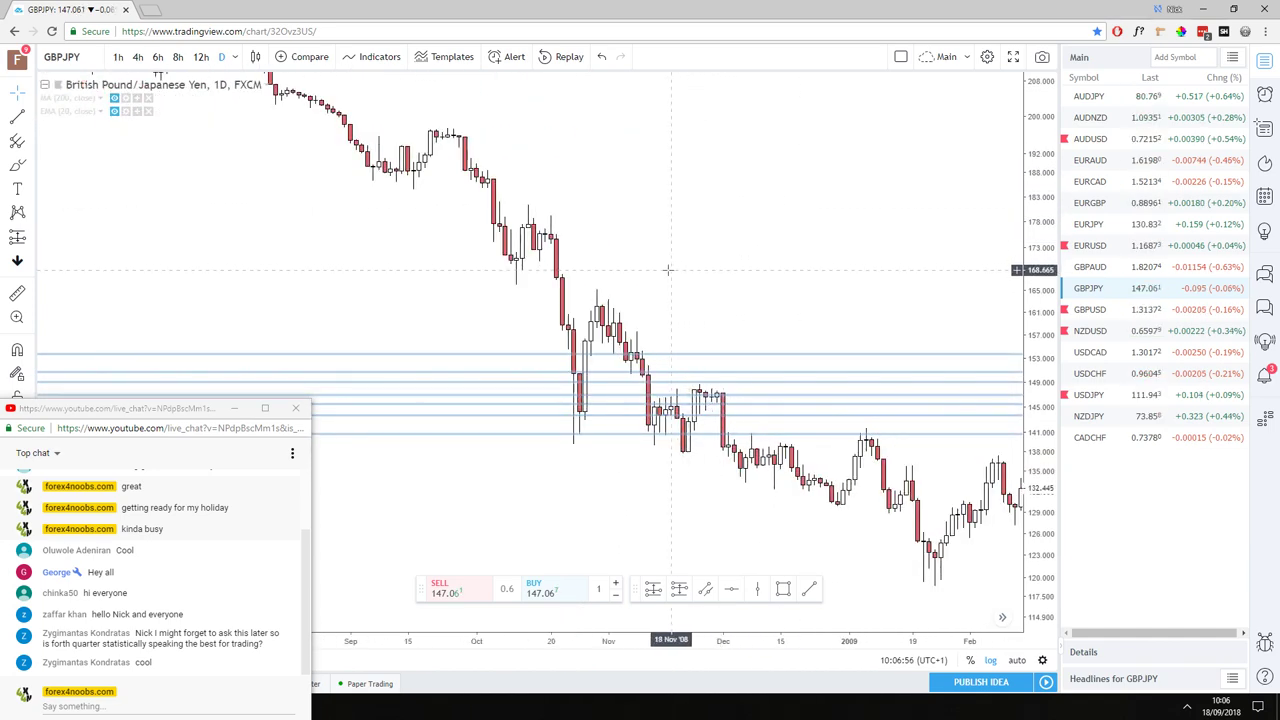
pyautogui.scroll(2, 588, 266)
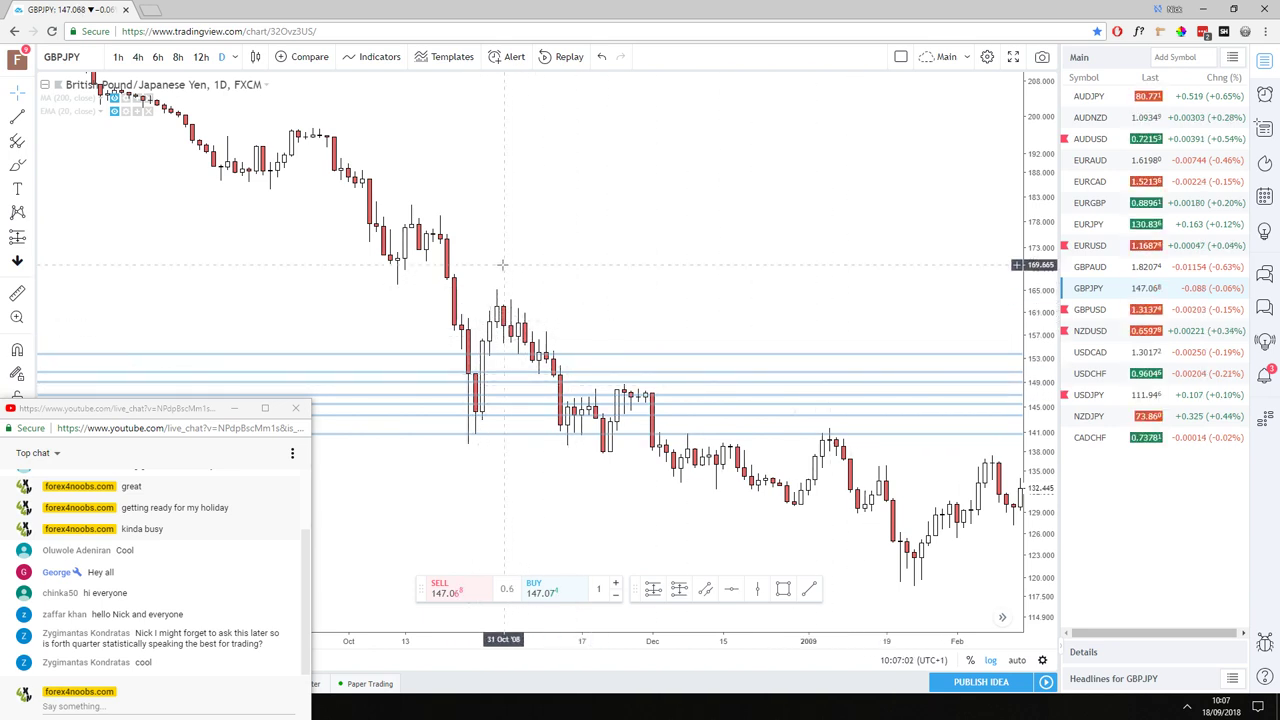
pyautogui.keyDown('shift'); pyautogui.click(490, 318); pyautogui.keyUp('shift')
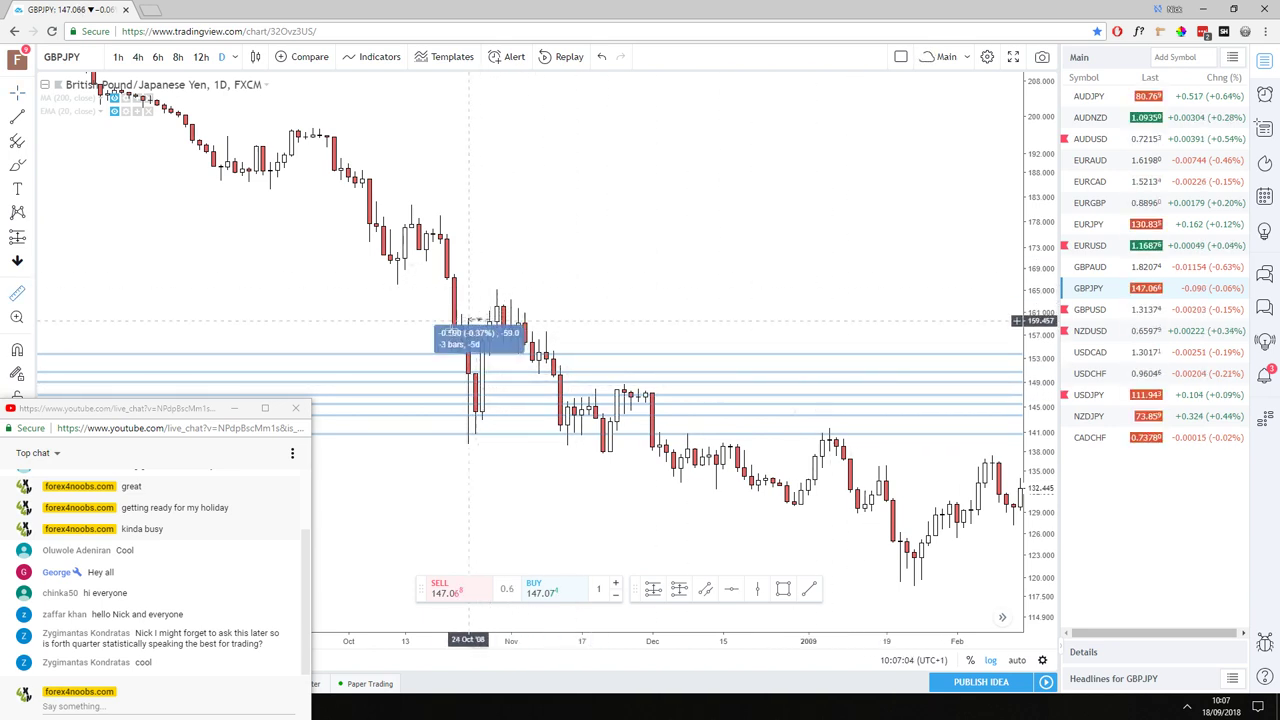
pyautogui.click(455, 443)
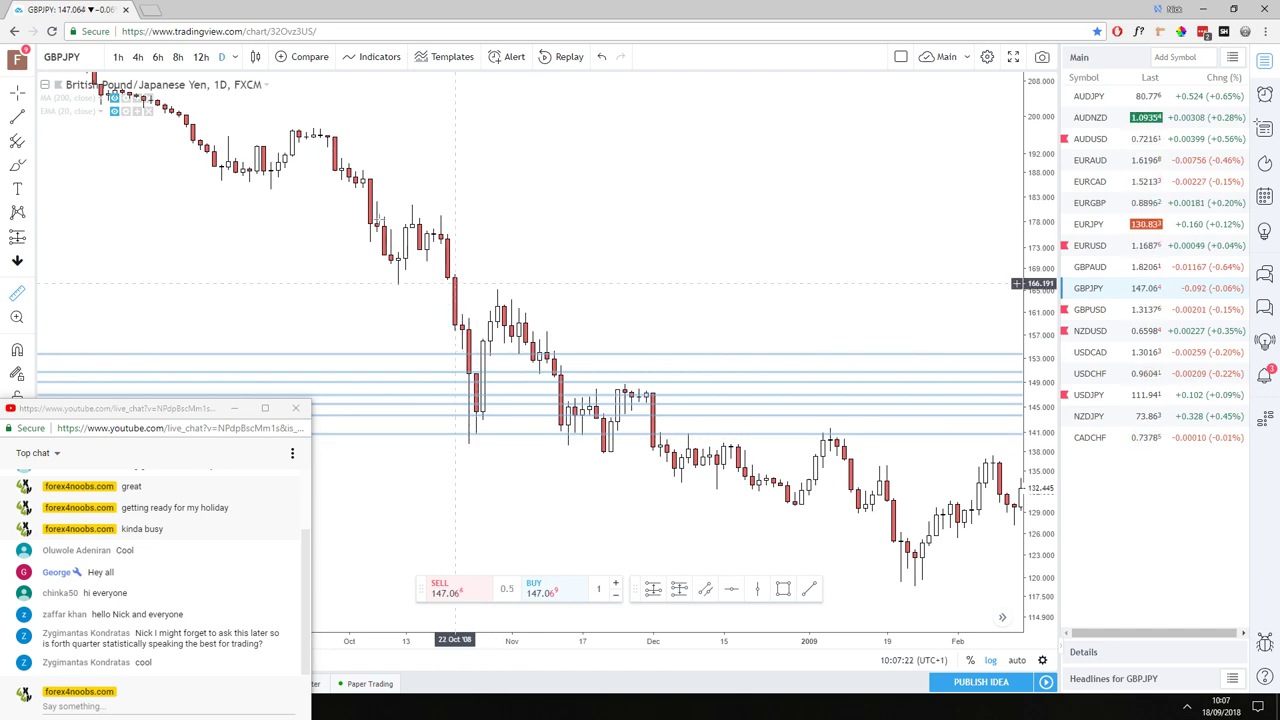
# - Measure the height of the large bearish GBPJPY candle in early October 2008
pyautogui.click(375, 178)
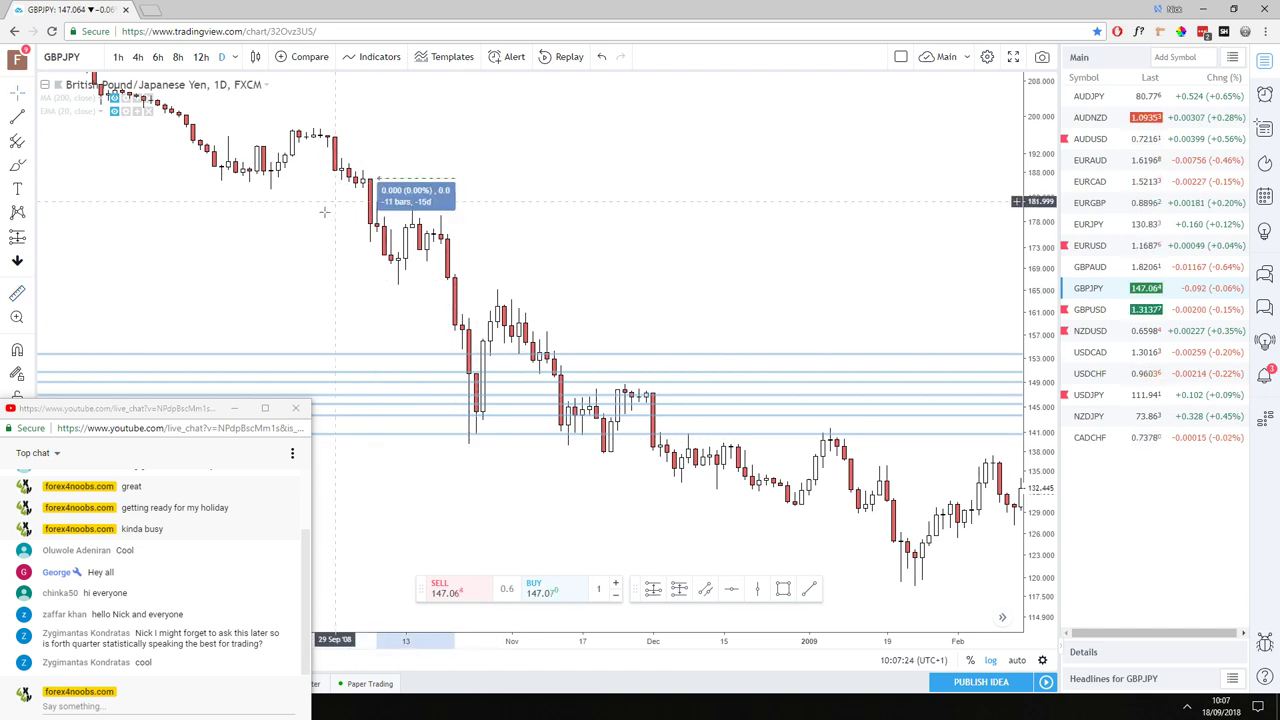
pyautogui.moveTo(356, 211); pyautogui.dragTo(332, 225)
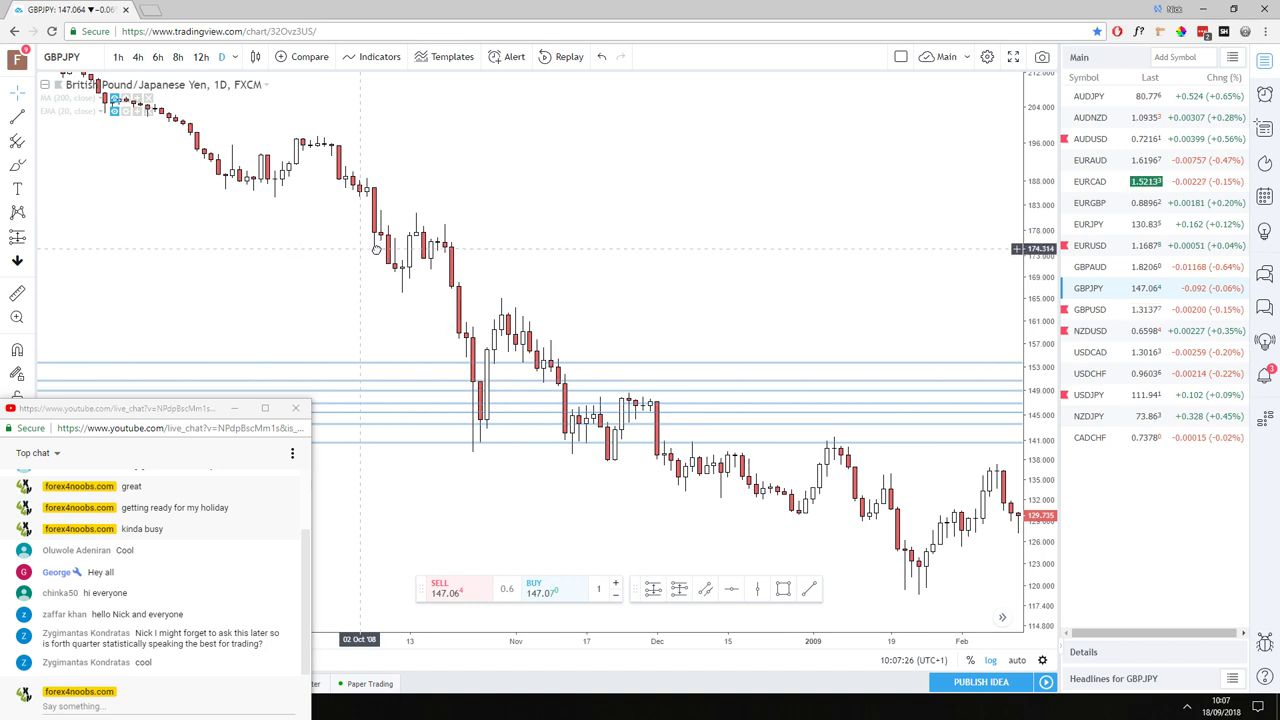
pyautogui.keyDown('shift'); pyautogui.click(362, 249); pyautogui.keyUp('shift')
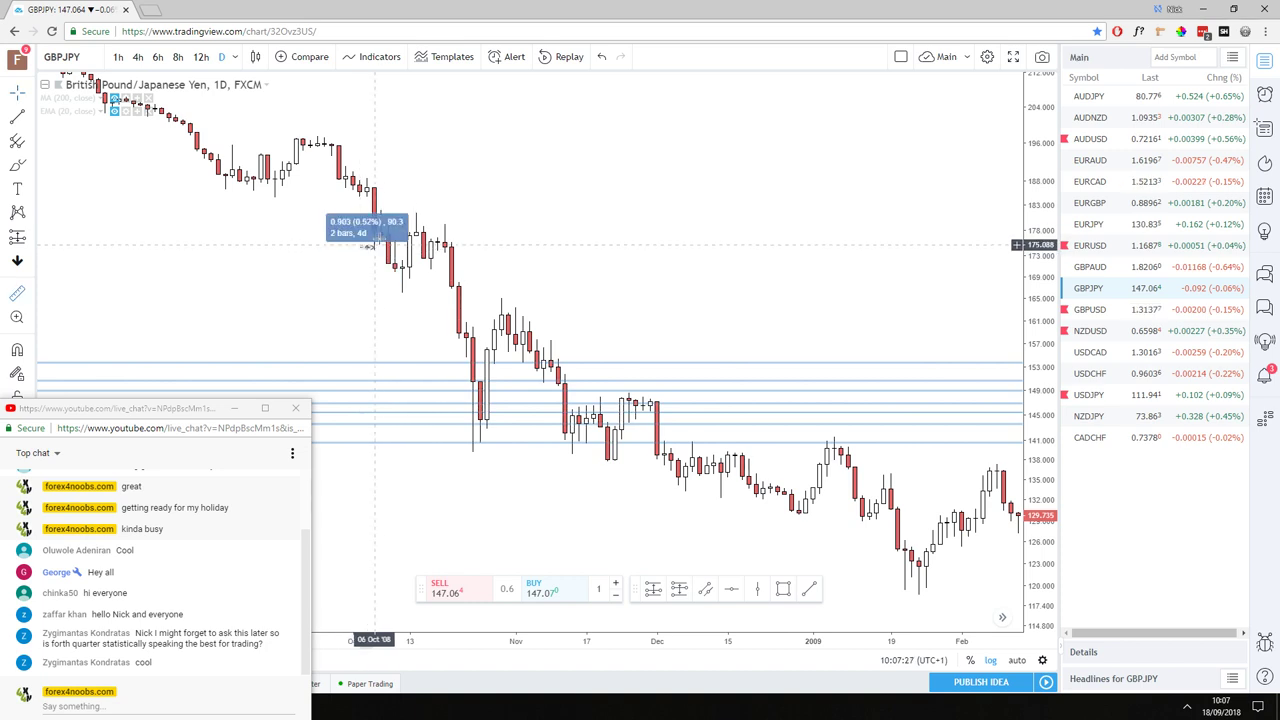
pyautogui.click(416, 188)
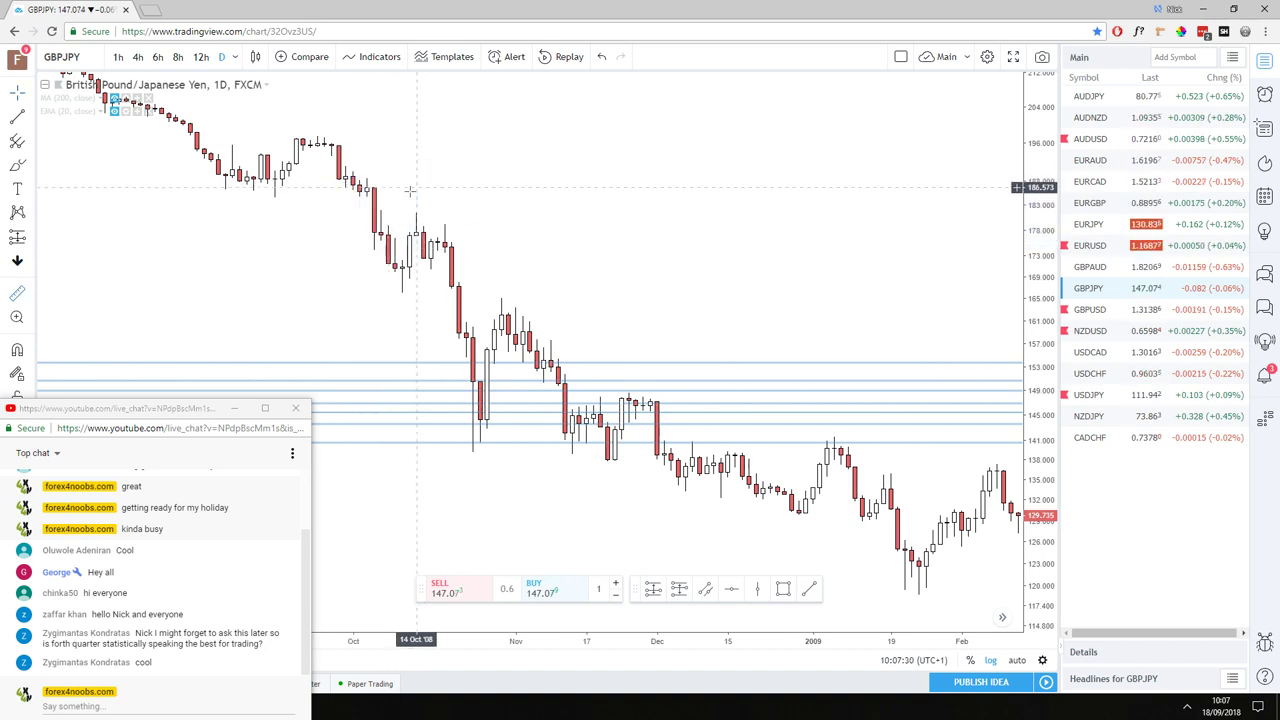
# - Measure the large bearish GBPJPY candle of mid-to-late January 2009
pyautogui.moveTo(414, 189); pyautogui.dragTo(480, 198)
pyautogui.moveTo(581, 254); pyautogui.dragTo(421, 212)
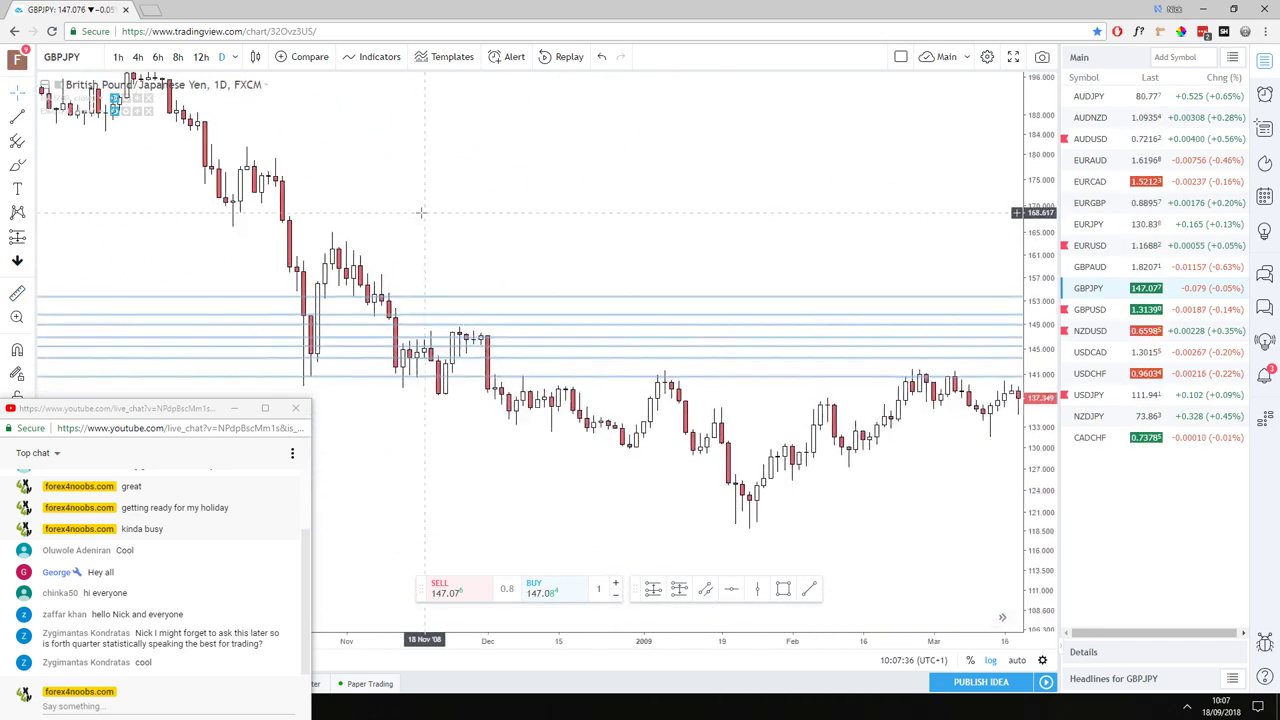
pyautogui.keyDown('shift'); pyautogui.click(736, 440); pyautogui.keyUp('shift')
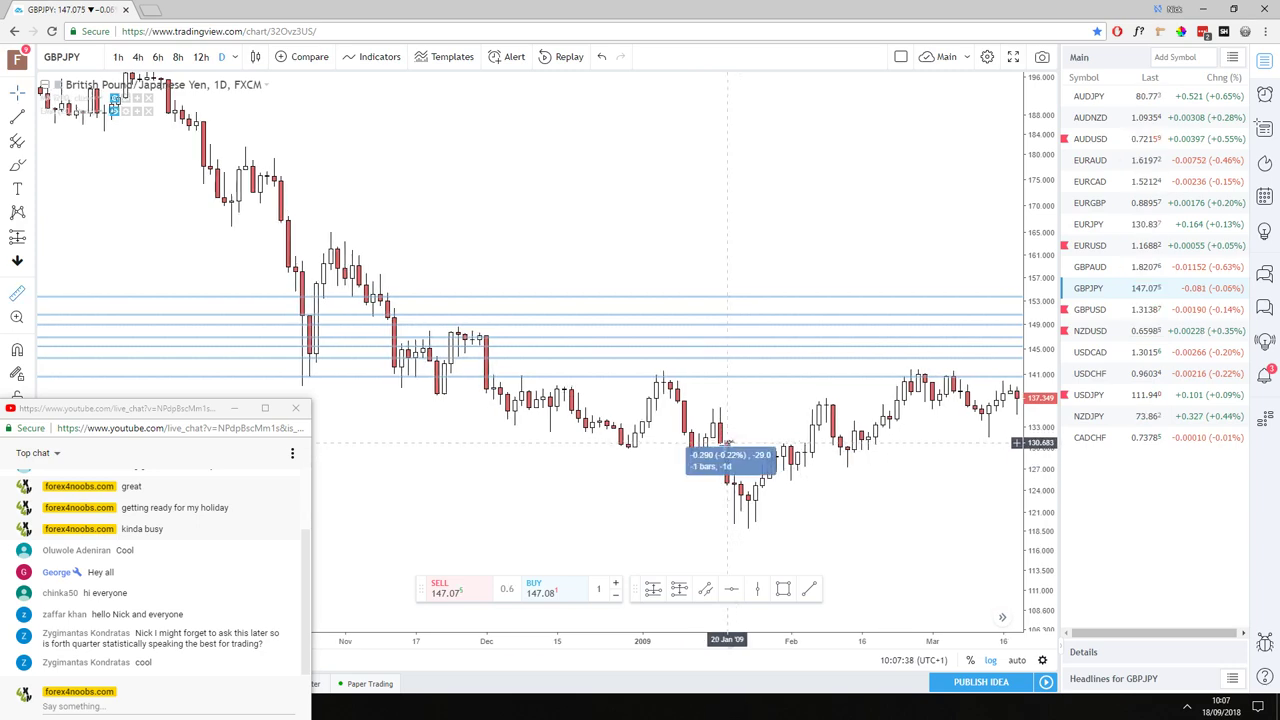
pyautogui.click(640, 485)
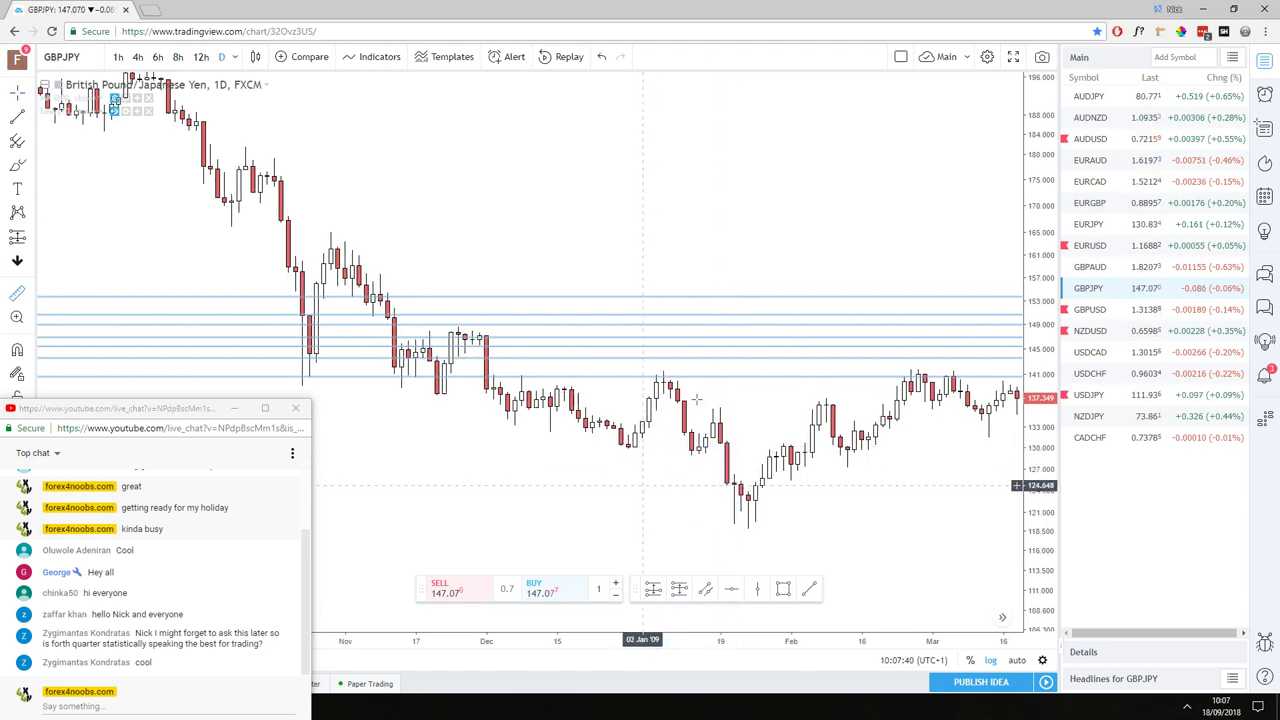
# - Scan the daily GBPJPY chart forward from early 2009 to the latest candles of September 2018
pyautogui.moveTo(643, 485); pyautogui.dragTo(363, 451)
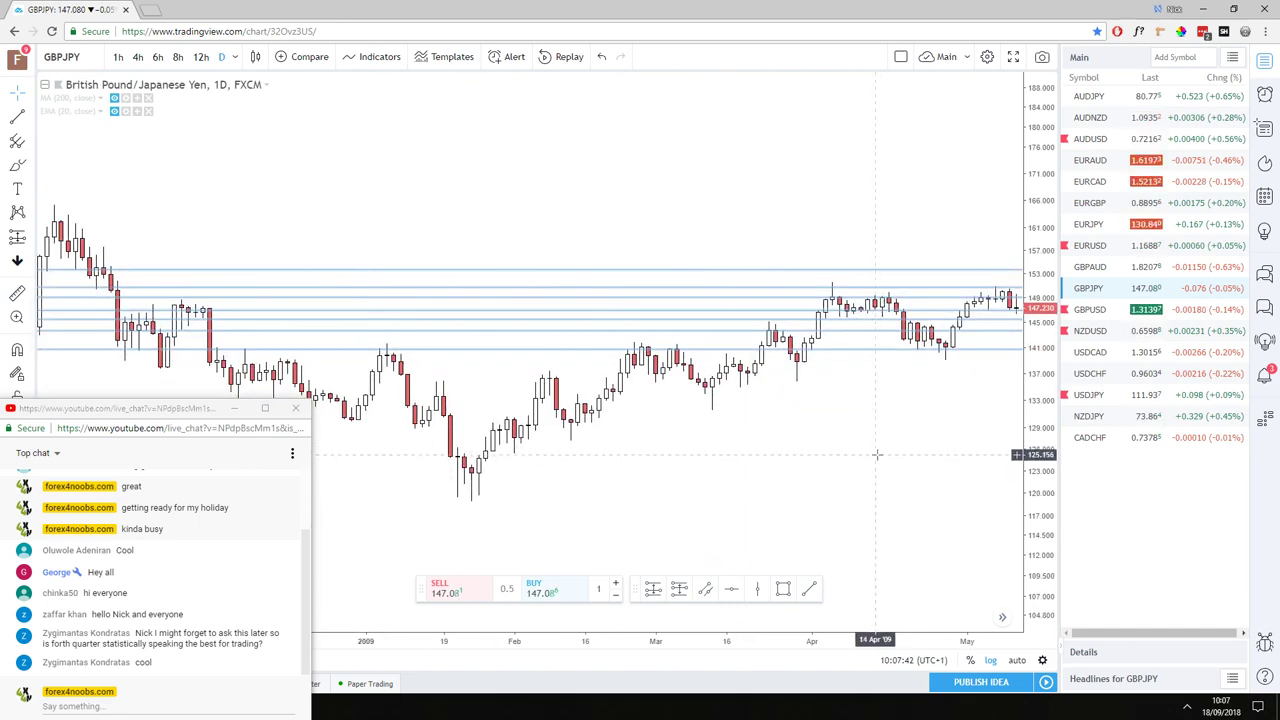
pyautogui.moveTo(877, 455); pyautogui.dragTo(320, 432)
pyautogui.moveTo(811, 446); pyautogui.dragTo(190, 420)
pyautogui.moveTo(850, 434); pyautogui.dragTo(250, 412)
pyautogui.moveTo(856, 428); pyautogui.dragTo(732, 427)
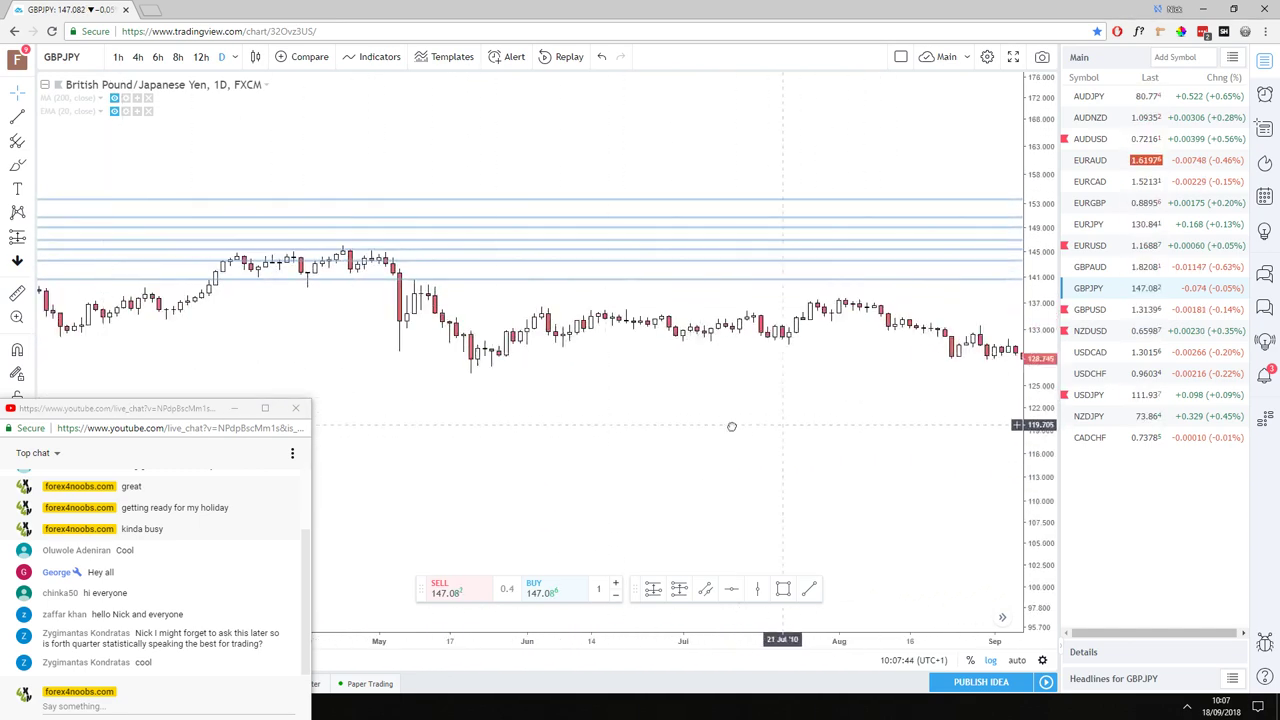
pyautogui.hscroll(15, 731, 426)
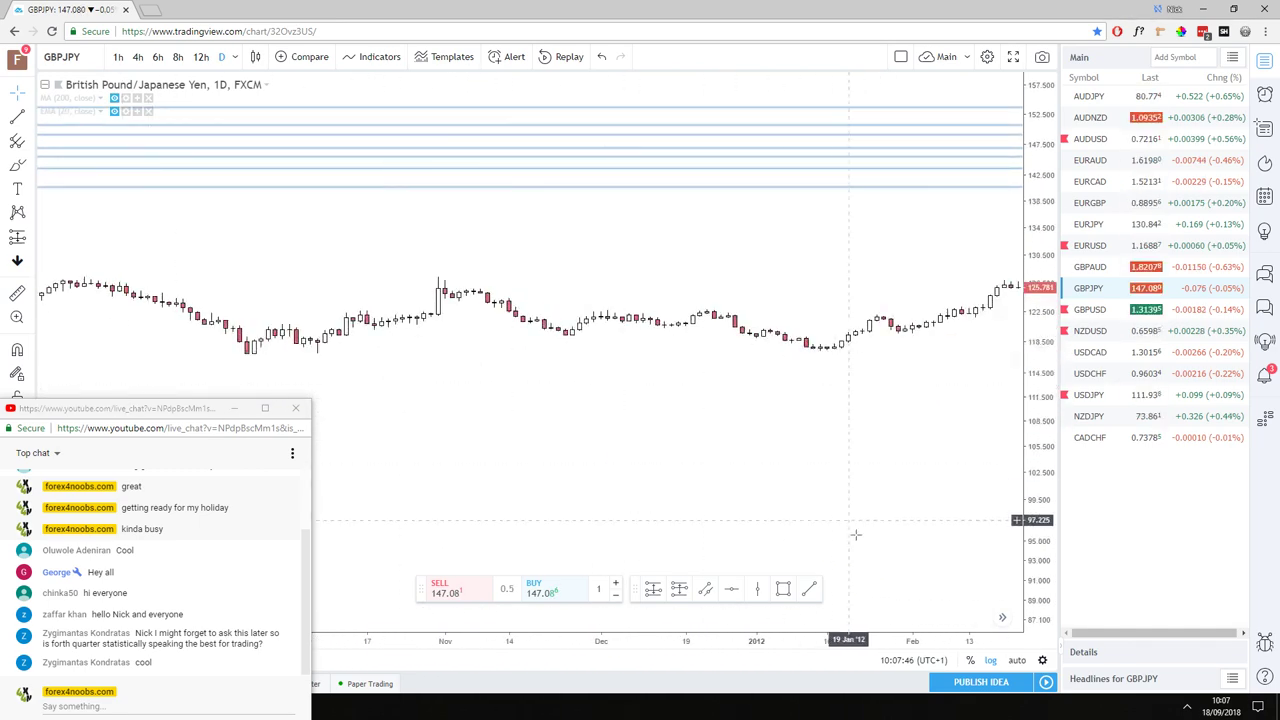
pyautogui.hscroll(15, 855, 535)
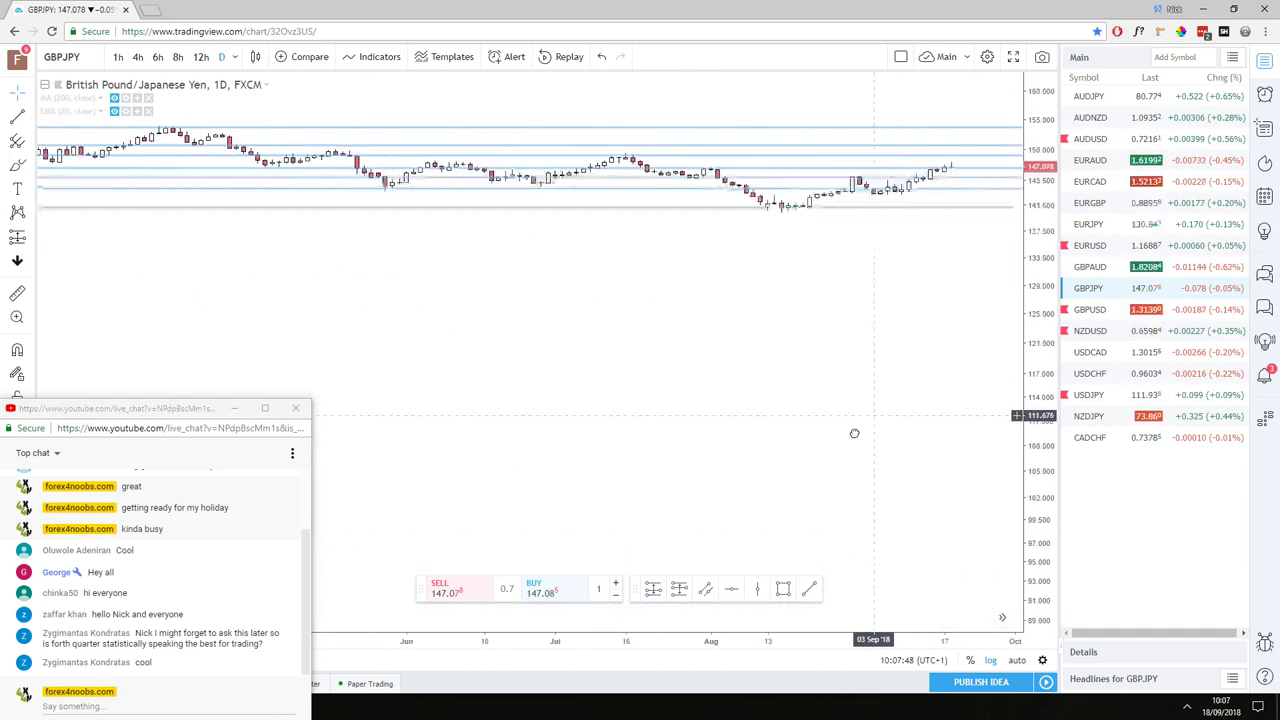
pyautogui.moveTo(854, 433); pyautogui.dragTo(866, 565)
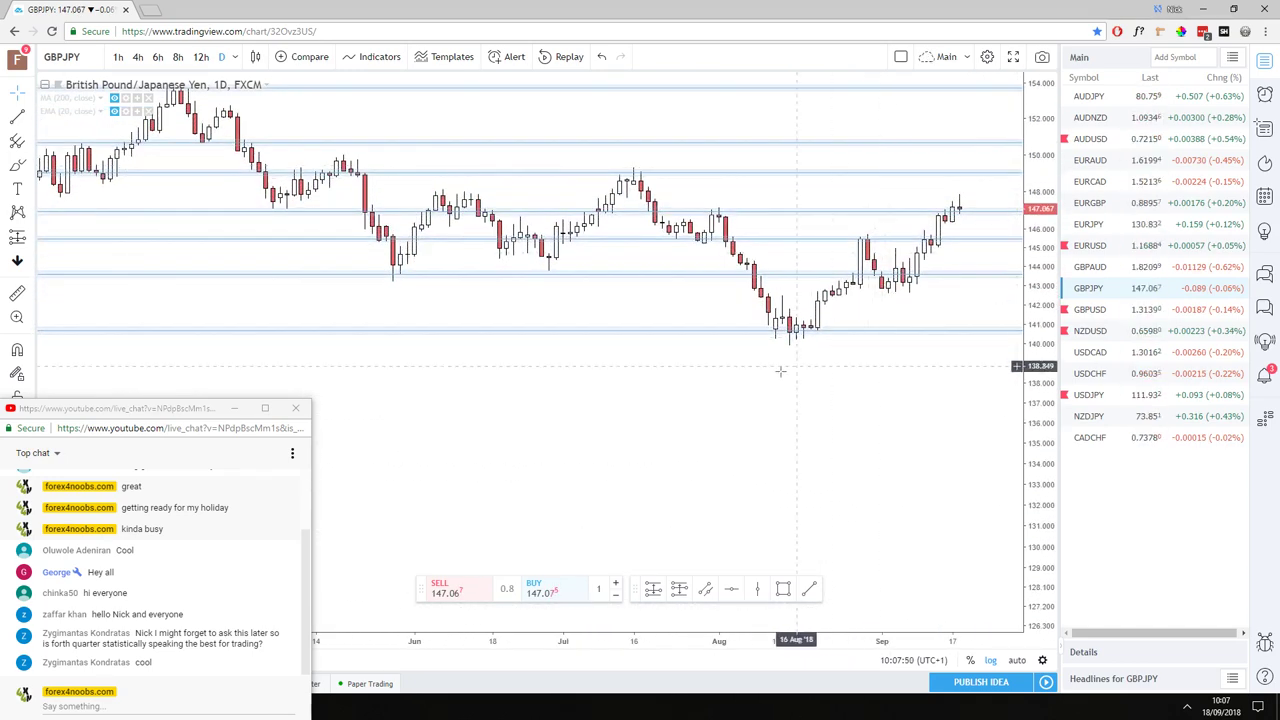
# - Review daily GBPJPY price action backwards through 2018 and 2017 to the sharp June 2016 drop
pyautogui.scroll(-3, 783, 370)
pyautogui.moveTo(786, 371); pyautogui.dragTo(927, 560)
pyautogui.moveTo(283, 207); pyautogui.dragTo(706, 106)
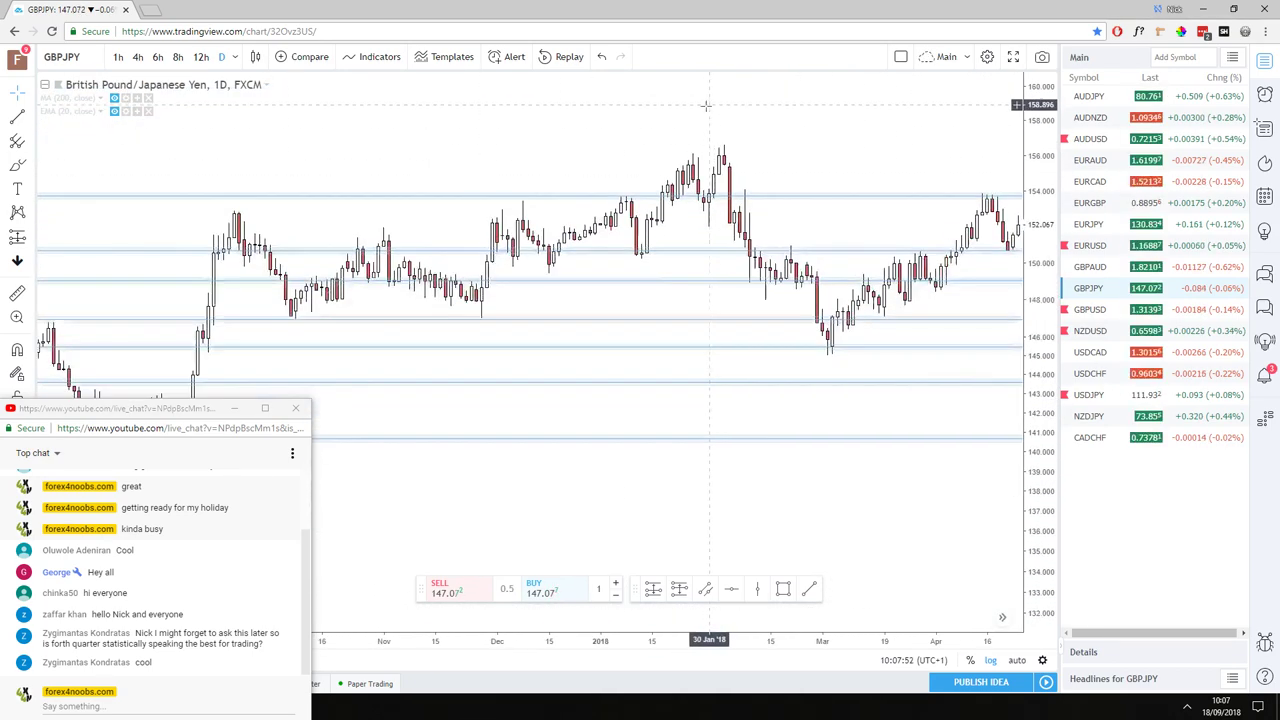
pyautogui.moveTo(326, 123); pyautogui.dragTo(511, 134)
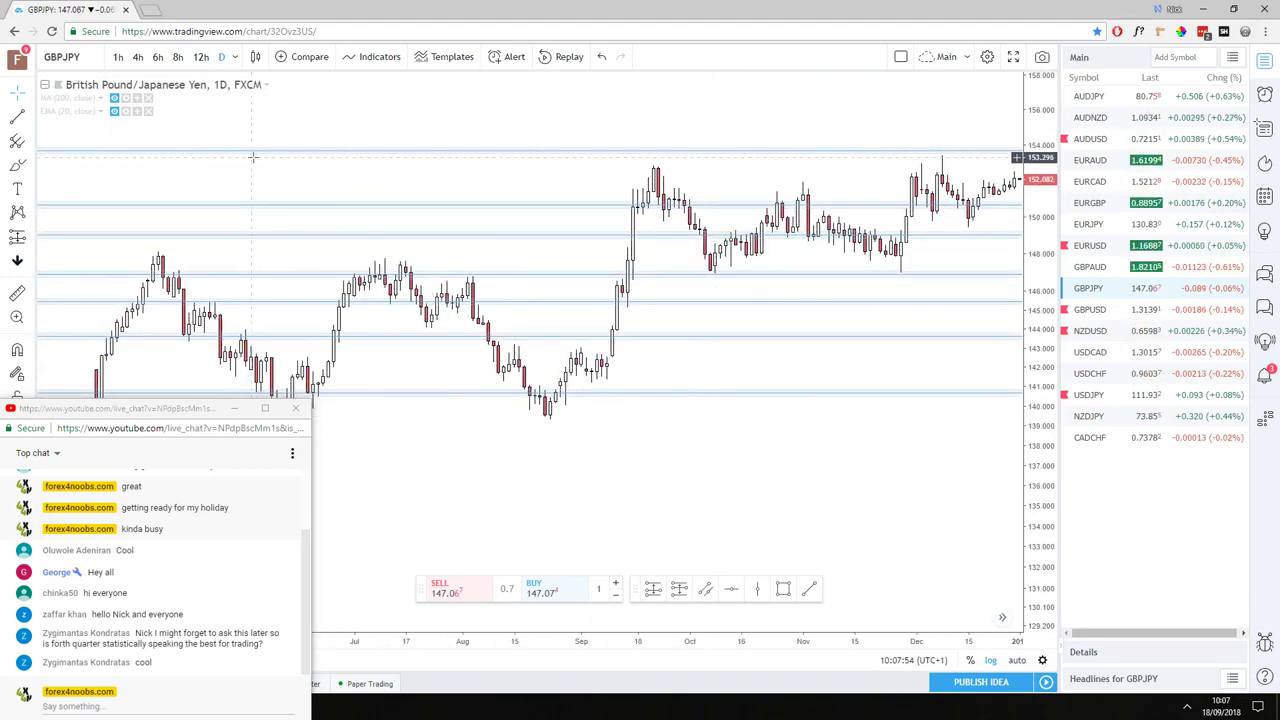
pyautogui.moveTo(486, 423); pyautogui.dragTo(826, 371)
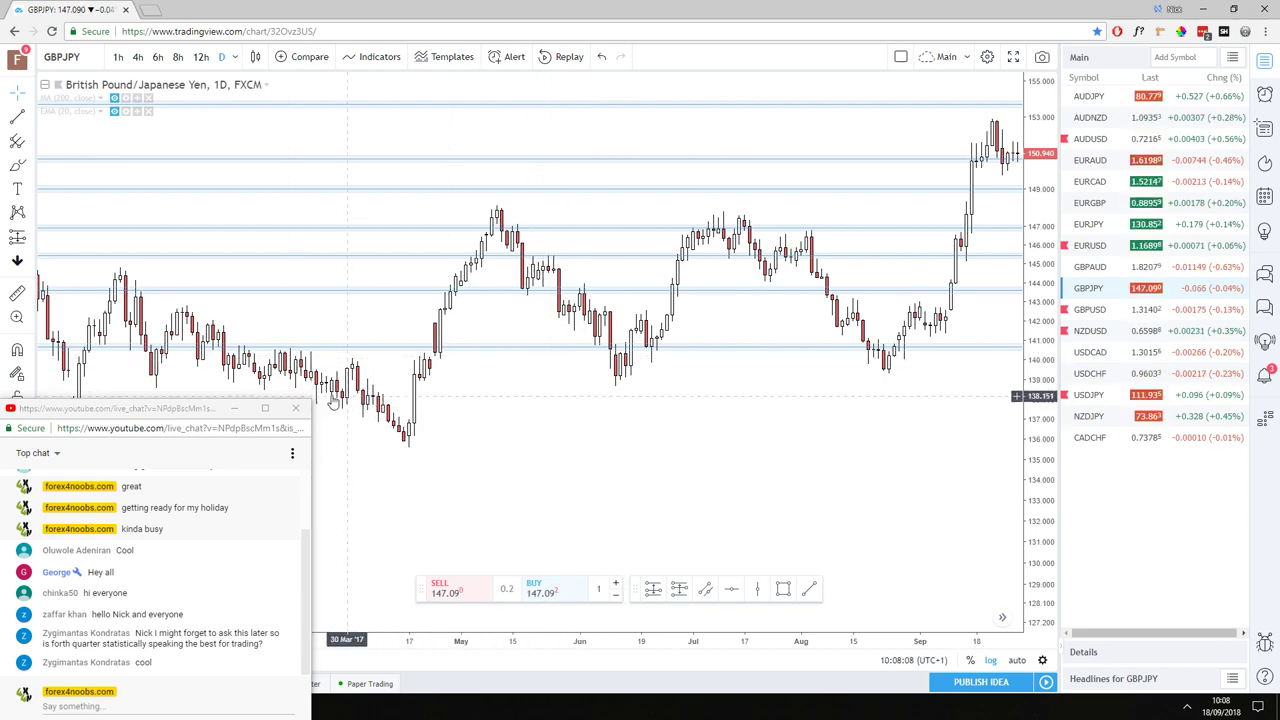
pyautogui.moveTo(338, 397); pyautogui.dragTo(894, 269)
pyautogui.moveTo(1042, 205); pyautogui.dragTo(1000, 542)
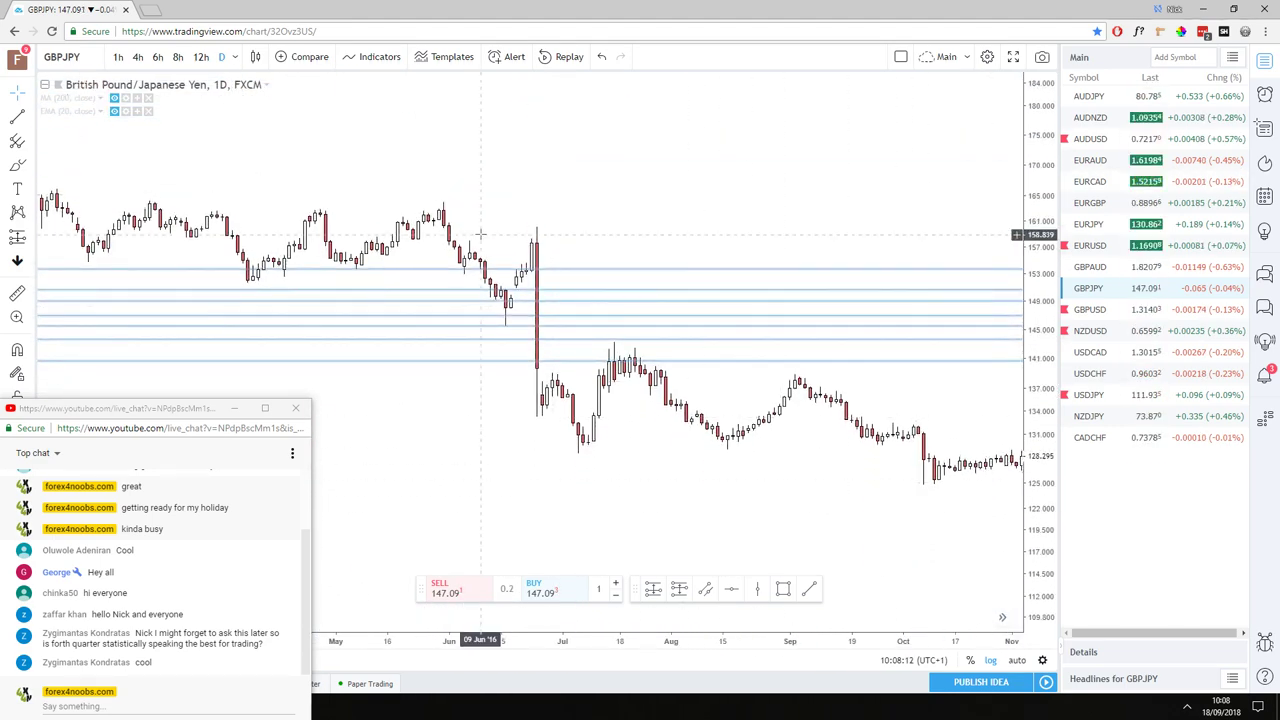
# - Trace the daily GBPJPY history back from mid-2016 to the late-2008 sell-off
pyautogui.moveTo(288, 172); pyautogui.dragTo(943, 284)
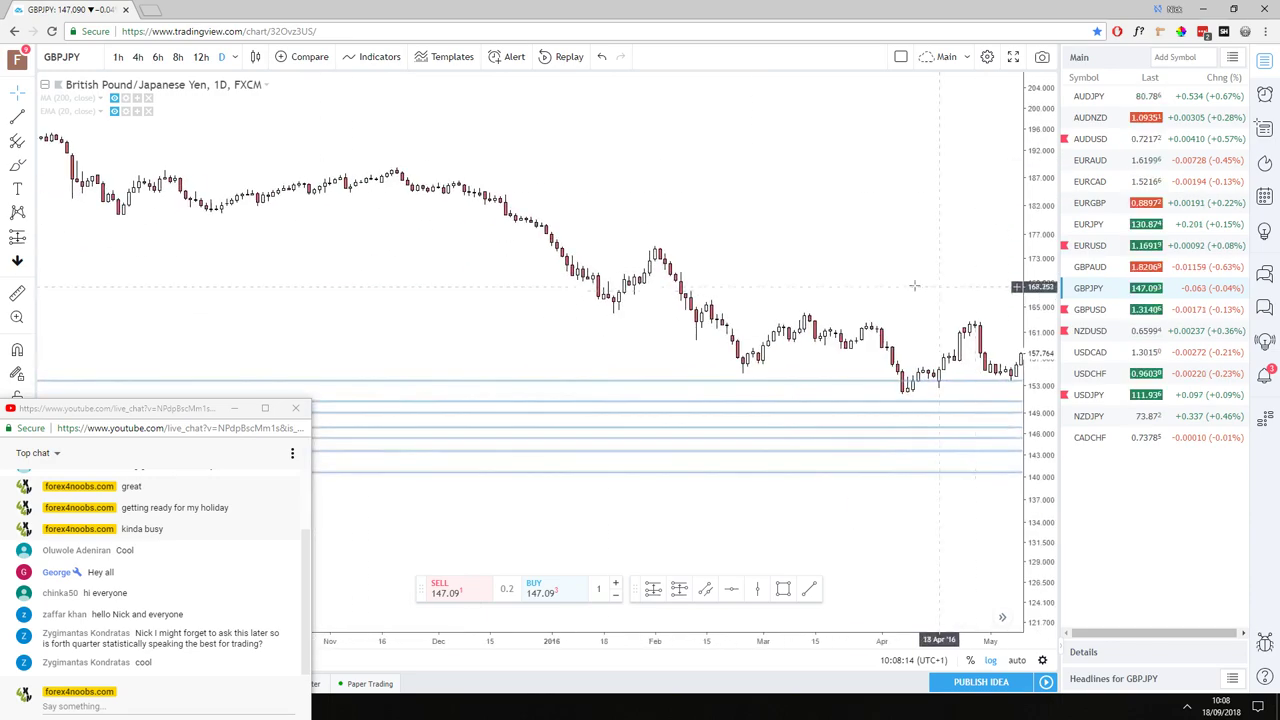
pyautogui.moveTo(320, 211); pyautogui.dragTo(960, 337)
pyautogui.moveTo(304, 309); pyautogui.dragTo(914, 225)
pyautogui.moveTo(135, 238); pyautogui.dragTo(803, 194)
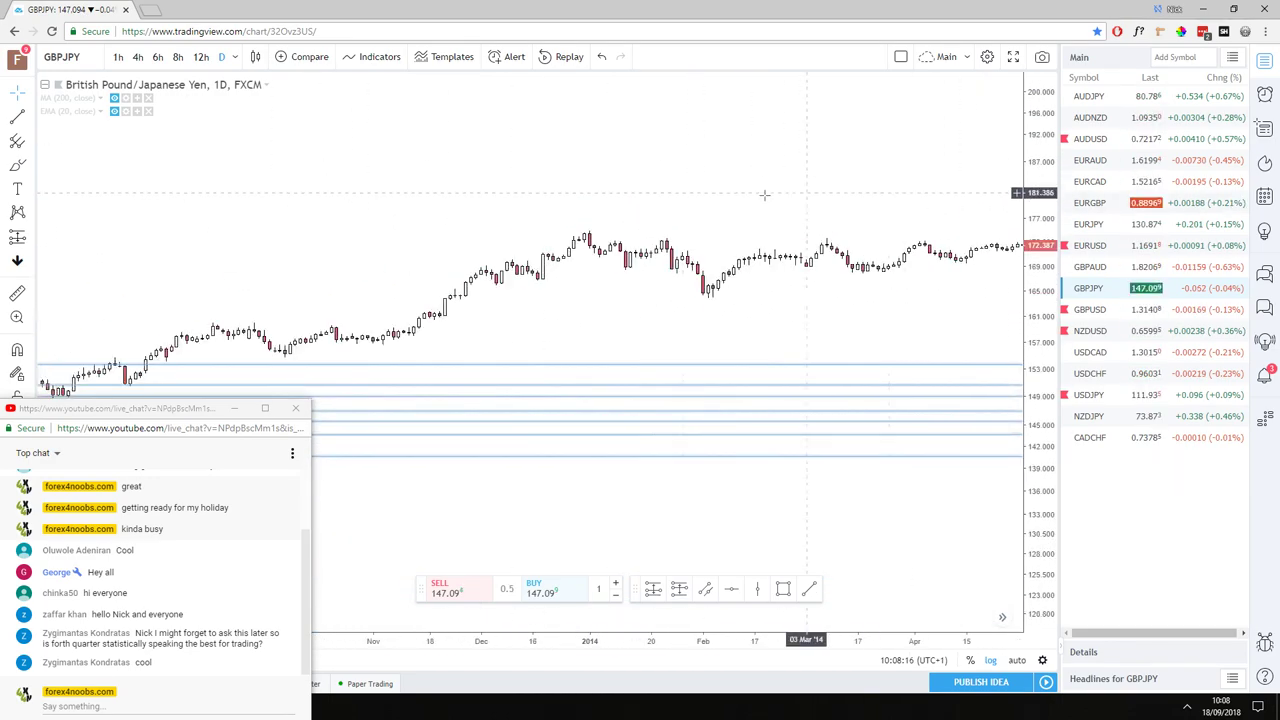
pyautogui.moveTo(180, 220); pyautogui.dragTo(912, 103)
pyautogui.scroll(-4, 185, 220)
pyautogui.scroll(-3, 185, 220)
pyautogui.moveTo(314, 206); pyautogui.dragTo(860, 79)
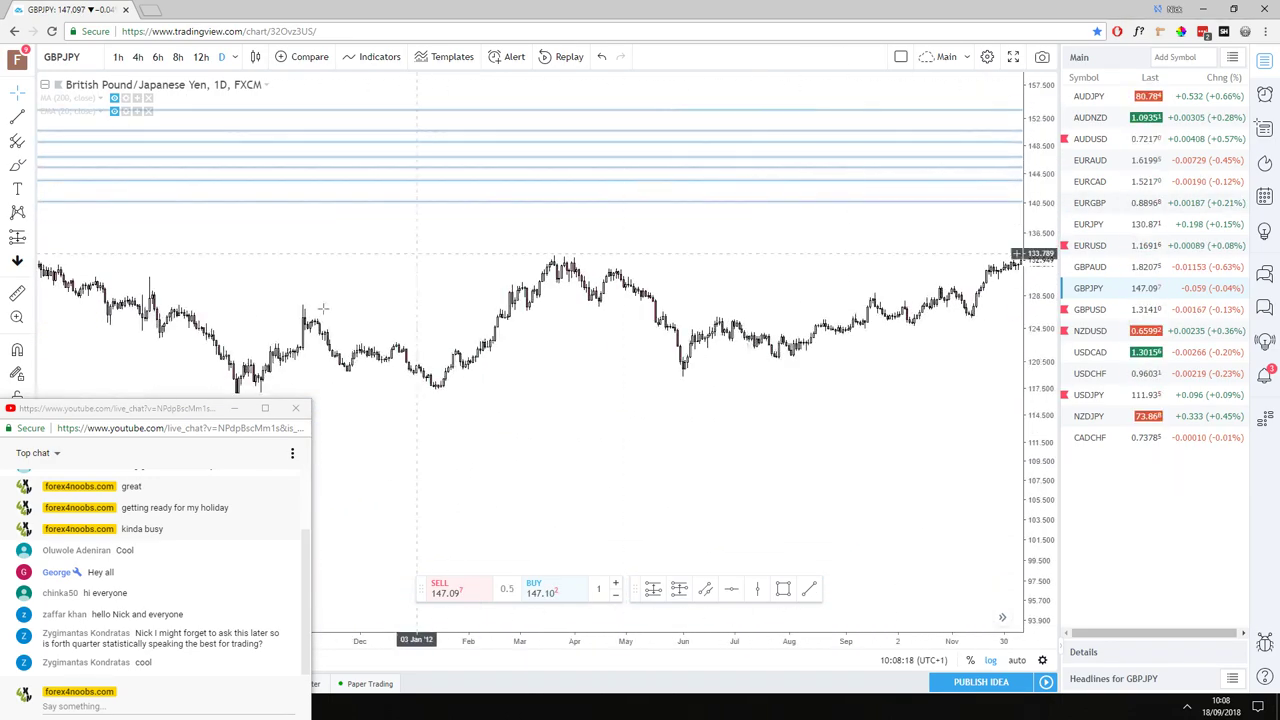
pyautogui.moveTo(213, 336); pyautogui.dragTo(905, 391)
pyautogui.moveTo(309, 335); pyautogui.dragTo(987, 340)
pyautogui.moveTo(267, 357); pyautogui.dragTo(1004, 400)
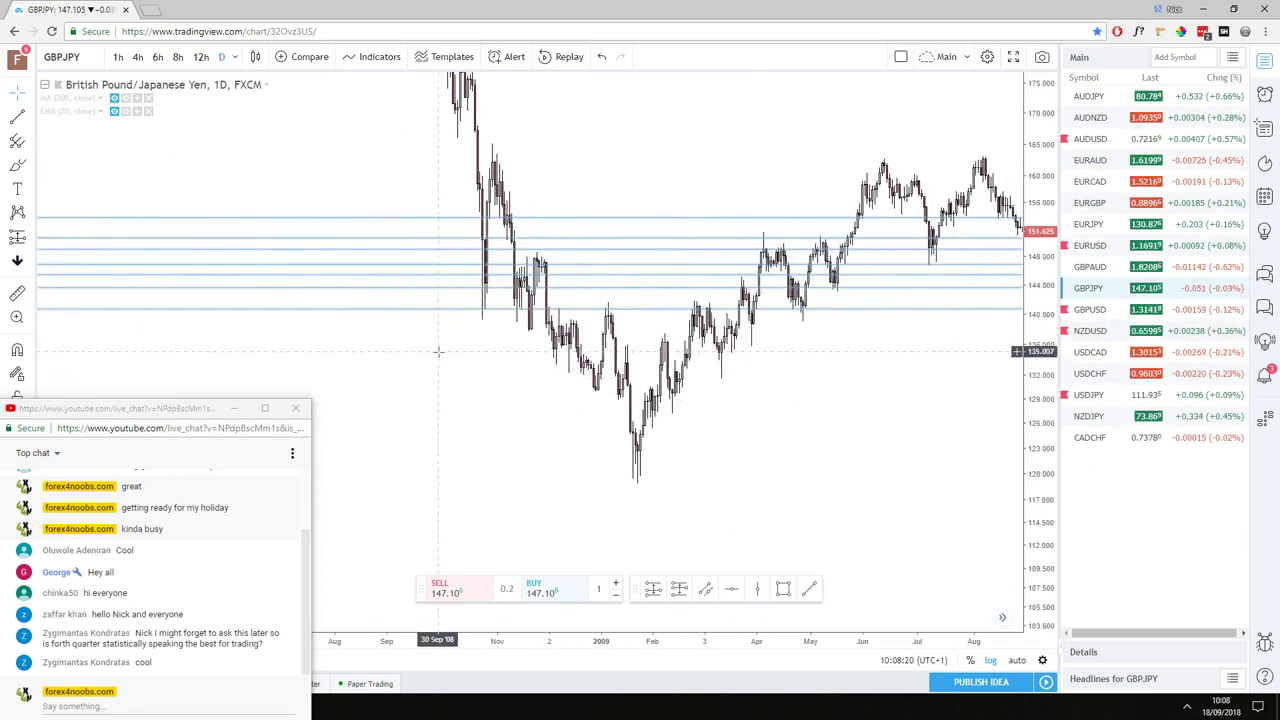
# - Examine the individual daily GBPJPY candles of the October 2008 decline up close
pyautogui.moveTo(443, 360); pyautogui.dragTo(622, 467)
pyautogui.scroll(3, 583, 441)
pyautogui.scroll(2, 581, 441)
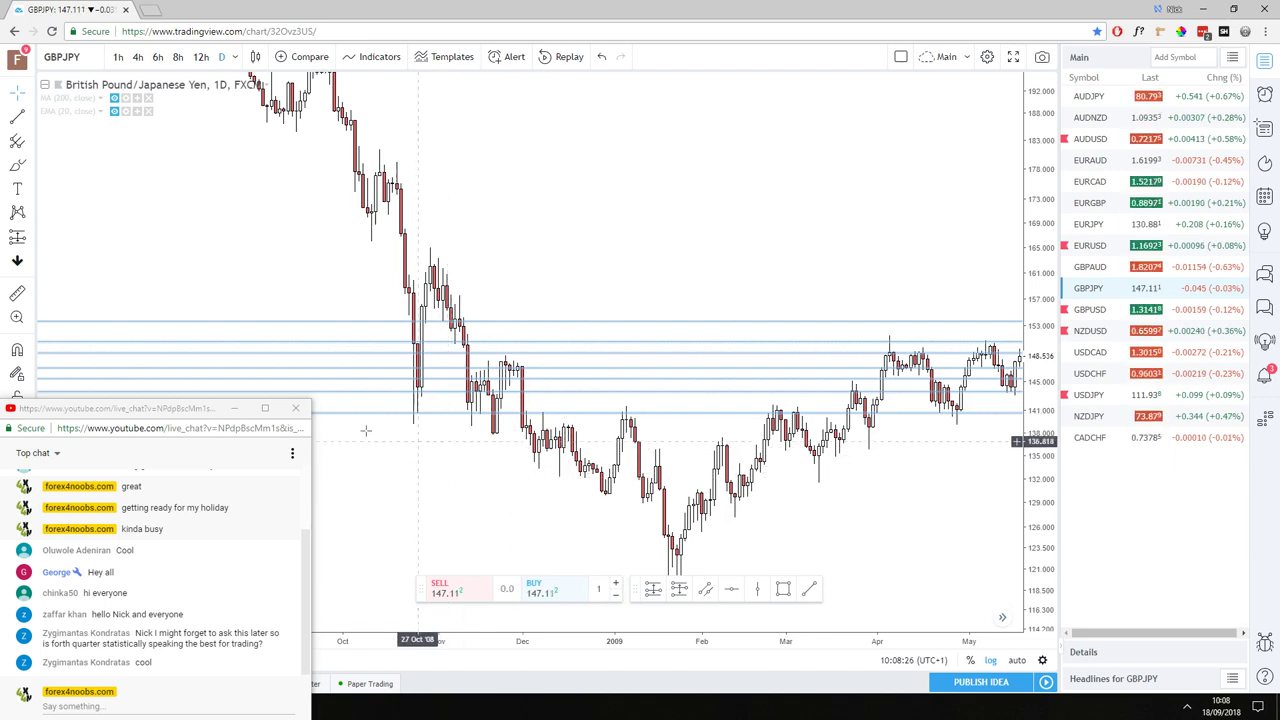
pyautogui.moveTo(480, 470); pyautogui.dragTo(737, 476)
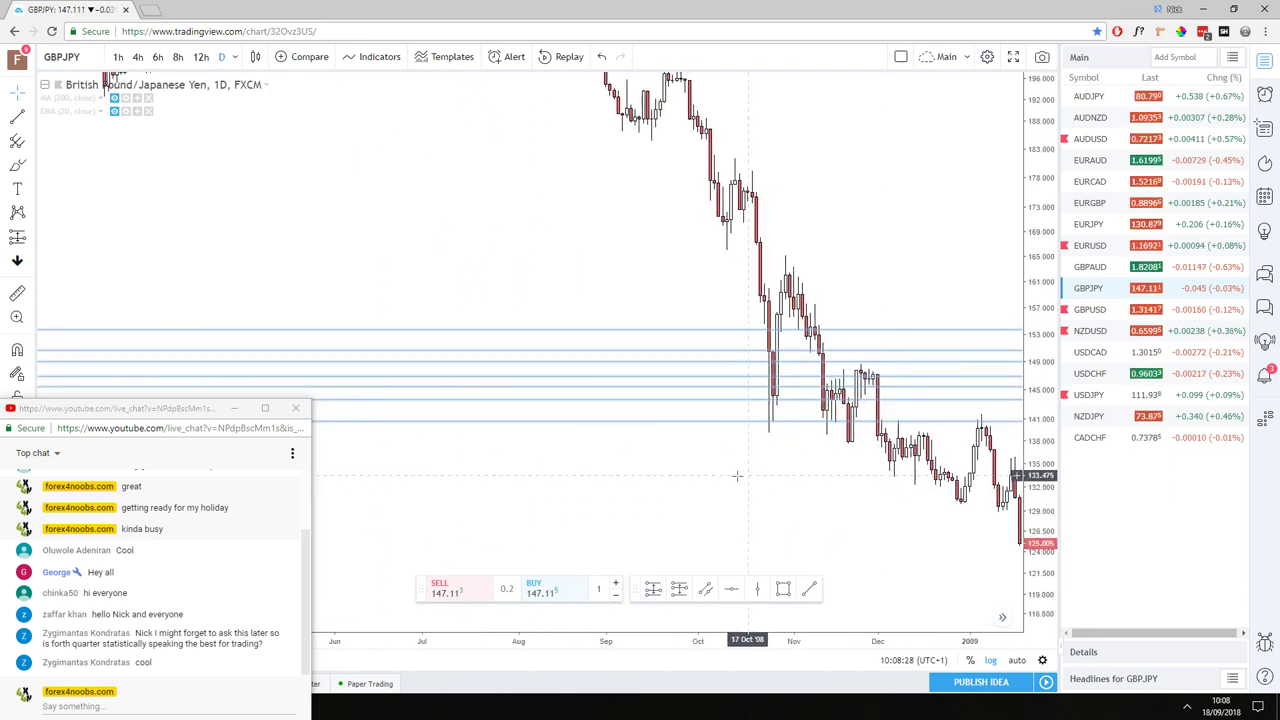
pyautogui.moveTo(751, 238); pyautogui.dragTo(671, 255)
pyautogui.scroll(4, 558, 249)
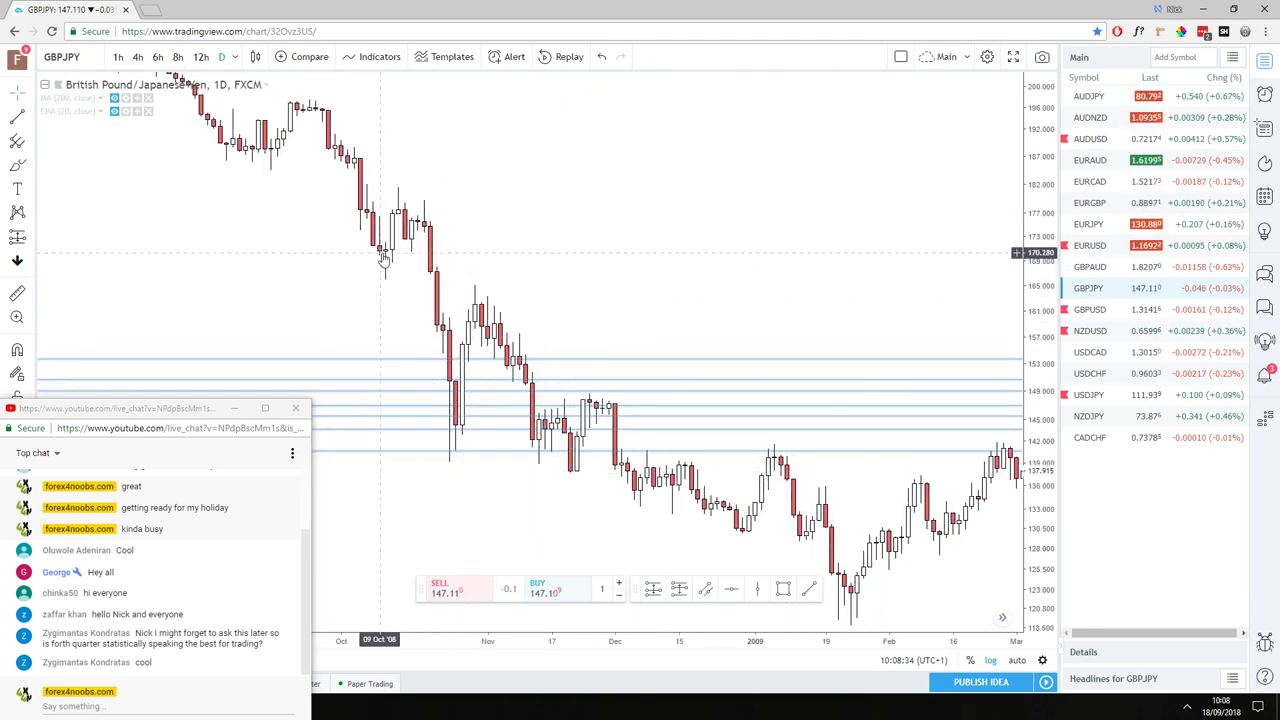
# - Compare the GBPJPY decline of late 2008 with the price action through early 2009
pyautogui.moveTo(787, 243); pyautogui.dragTo(502, 169)
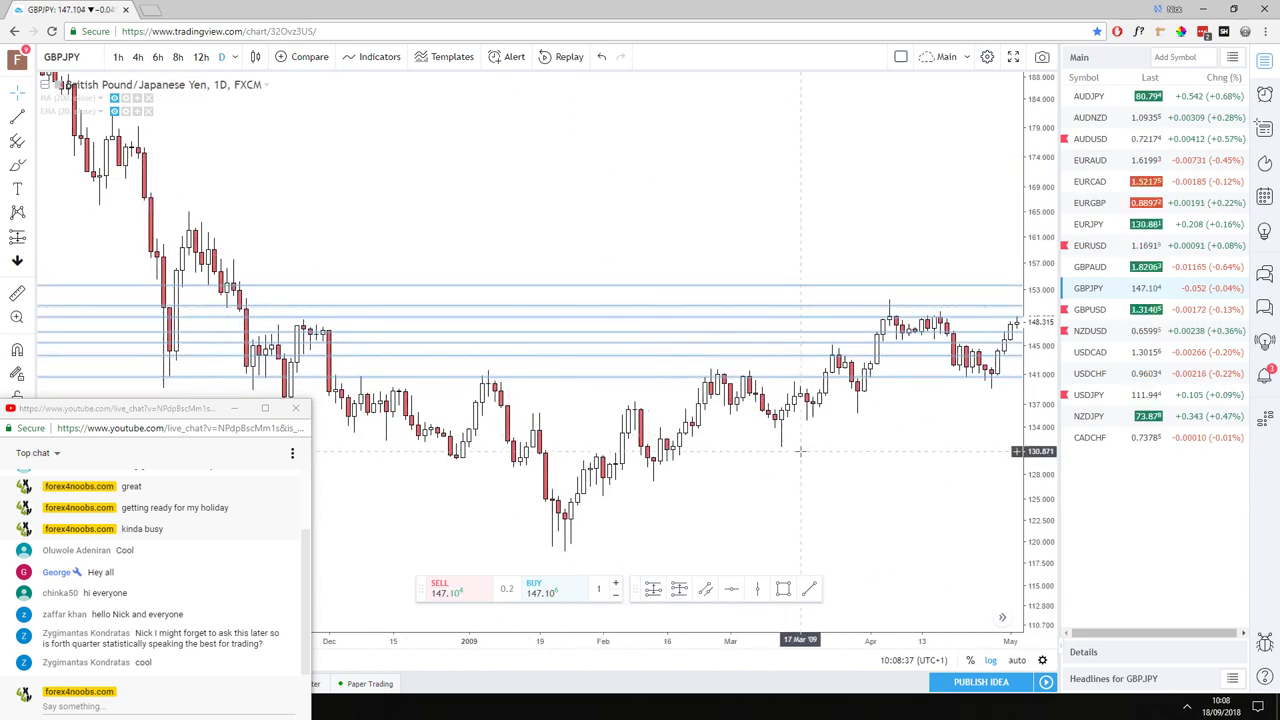
pyautogui.moveTo(802, 451); pyautogui.dragTo(1005, 435)
pyautogui.moveTo(530, 383); pyautogui.dragTo(676, 425)
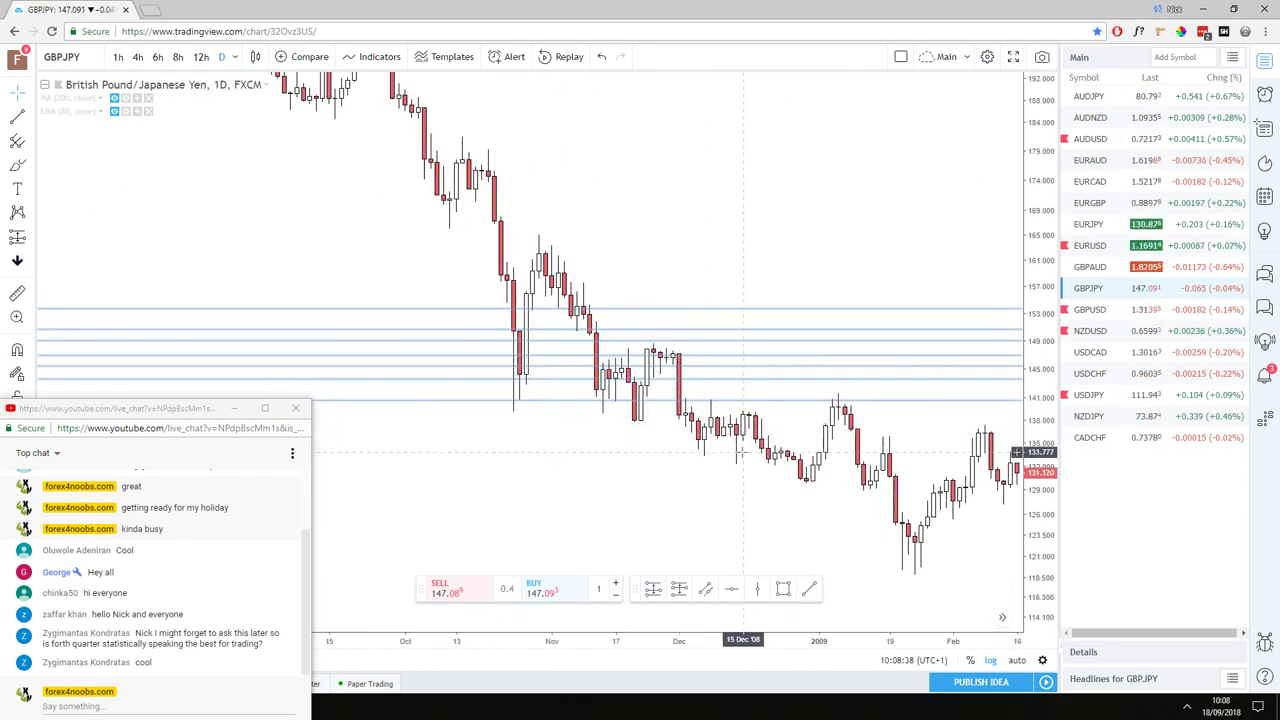
pyautogui.moveTo(743, 451); pyautogui.dragTo(738, 452)
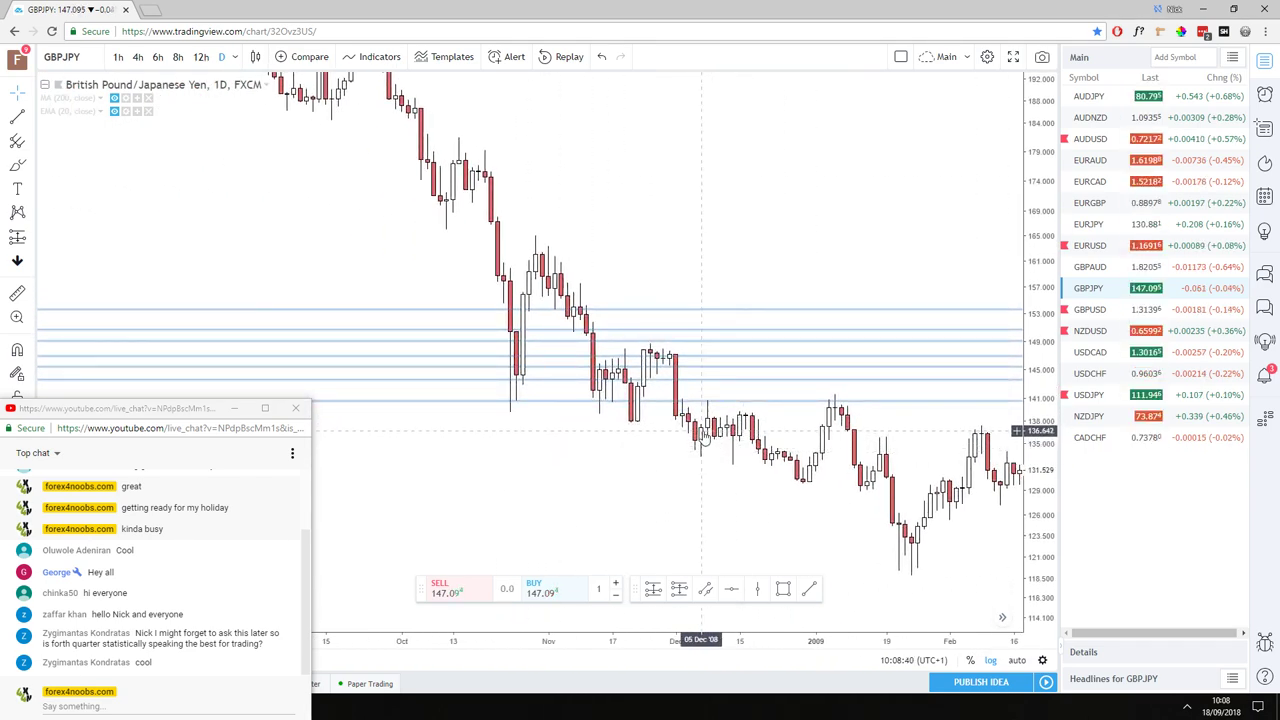
pyautogui.scroll(-2, 684, 425)
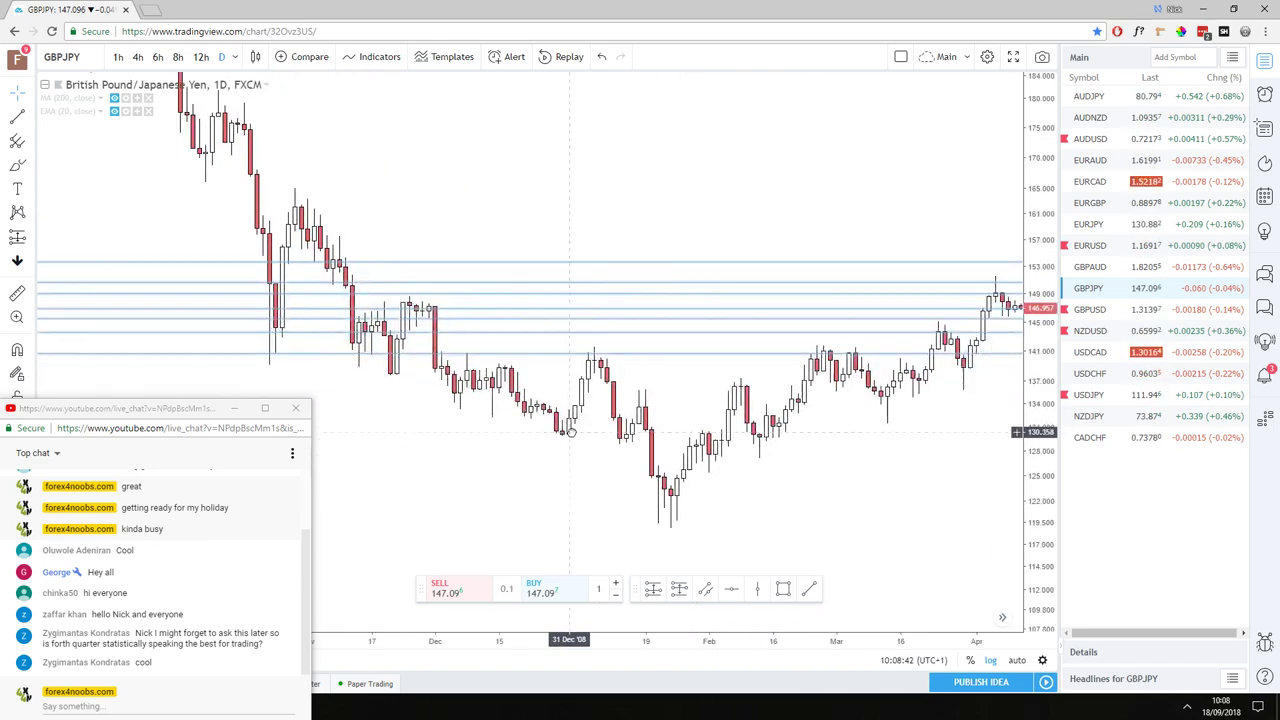
pyautogui.scroll(2, 565, 428)
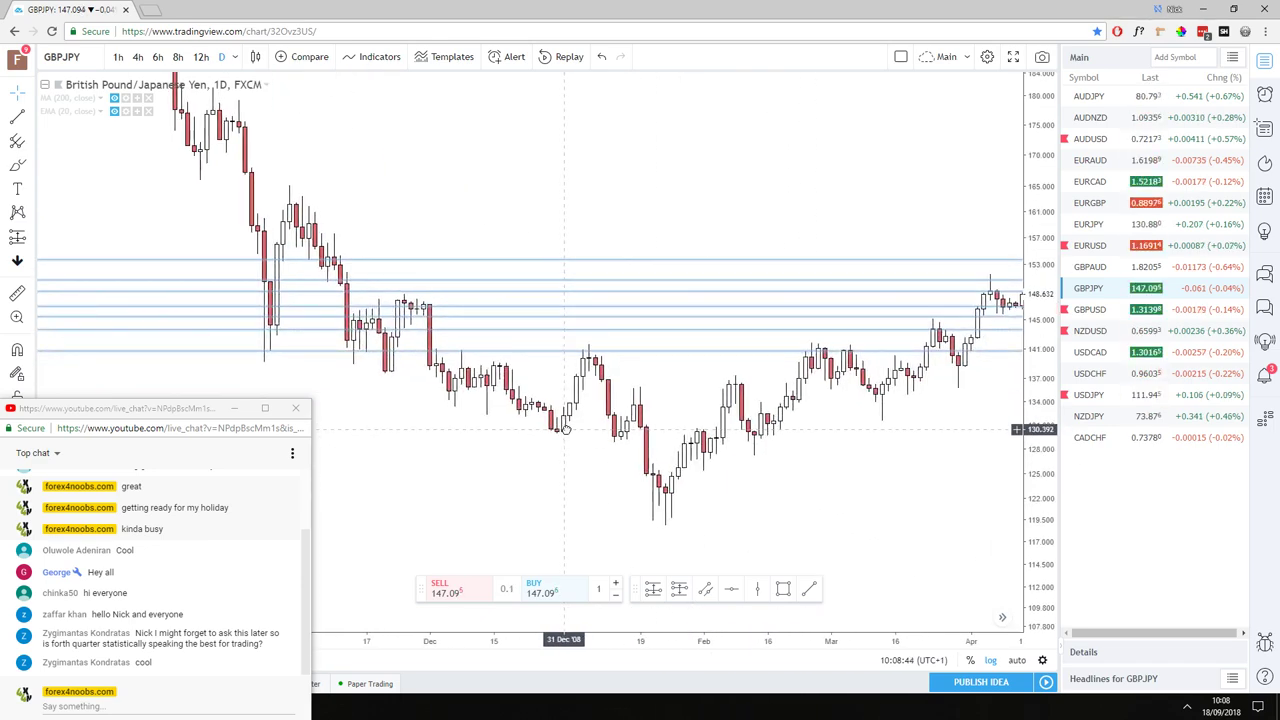
pyautogui.moveTo(403, 381); pyautogui.dragTo(650, 406)
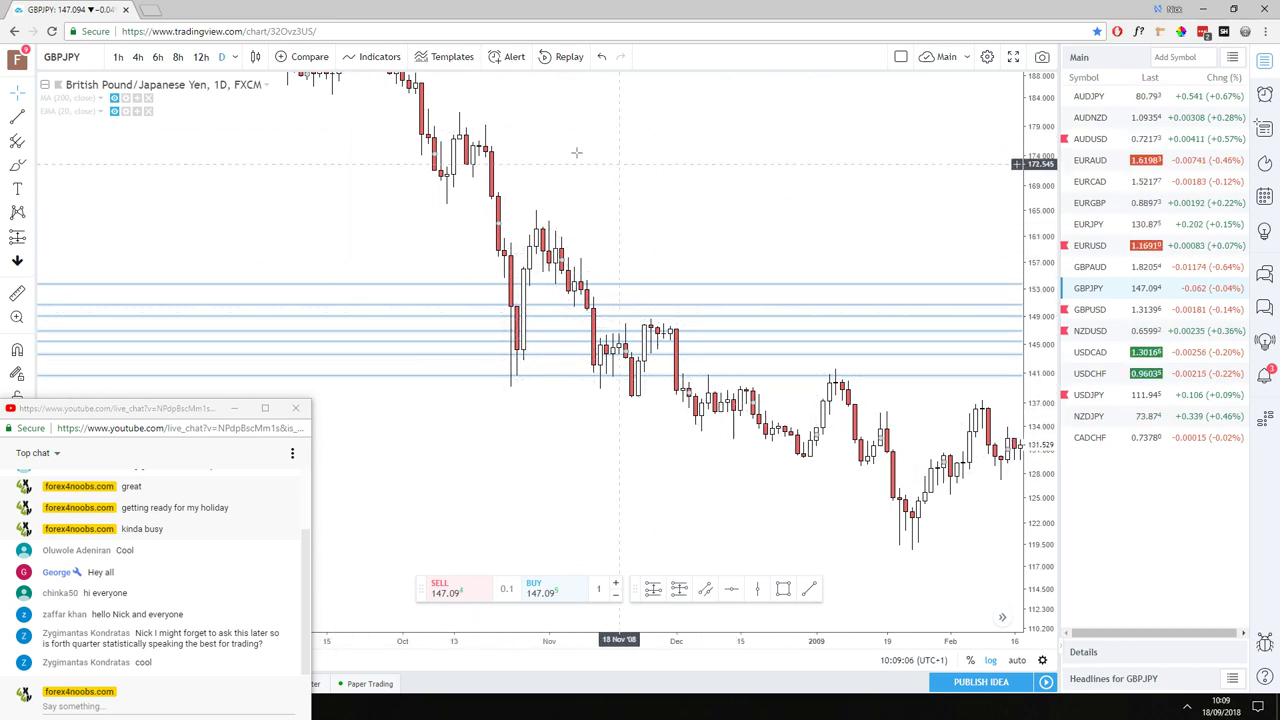
# - Return the daily GBPJPY chart to the most recent candles and review price since spring 2018
pyautogui.moveTo(853, 196)
pyautogui.mouseDown()
pyautogui.moveTo(469, 146)
pyautogui.moveTo(130, 131)
pyautogui.mouseUp()
pyautogui.moveTo(887, 406); pyautogui.dragTo(120, 335)
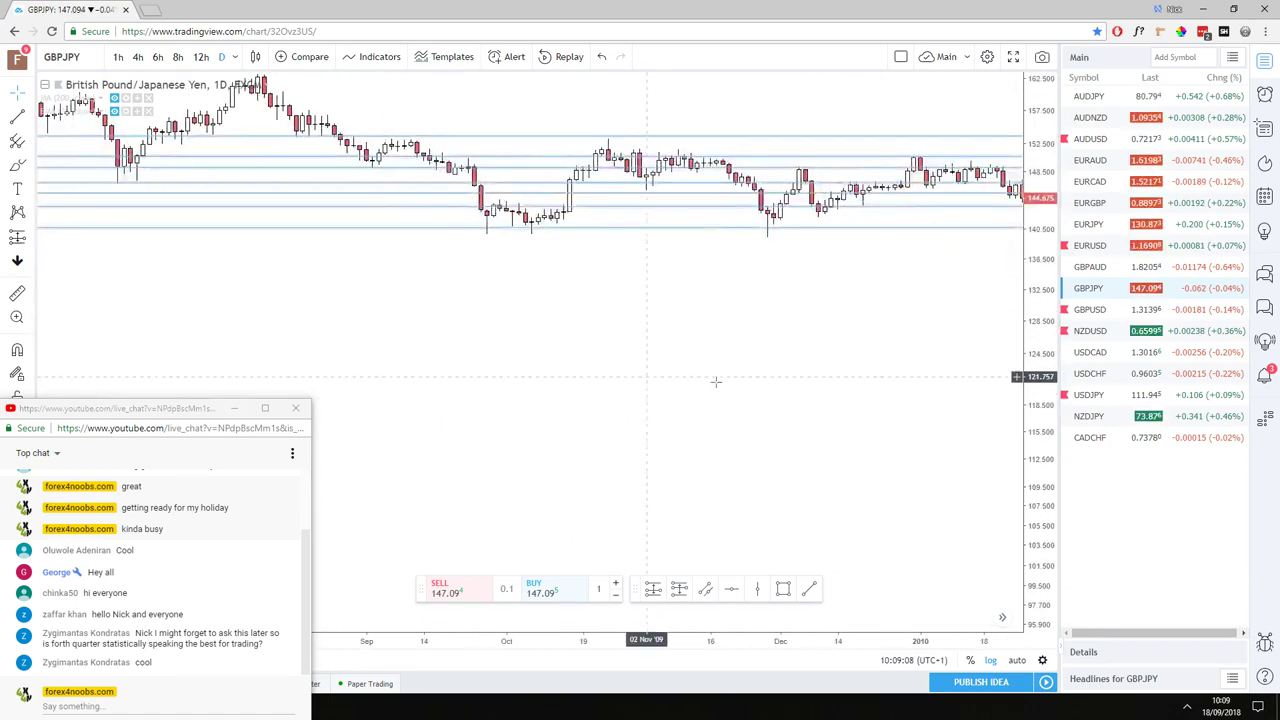
pyautogui.moveTo(830, 380); pyautogui.dragTo(227, 364)
pyautogui.hscroll(15, 782, 360)
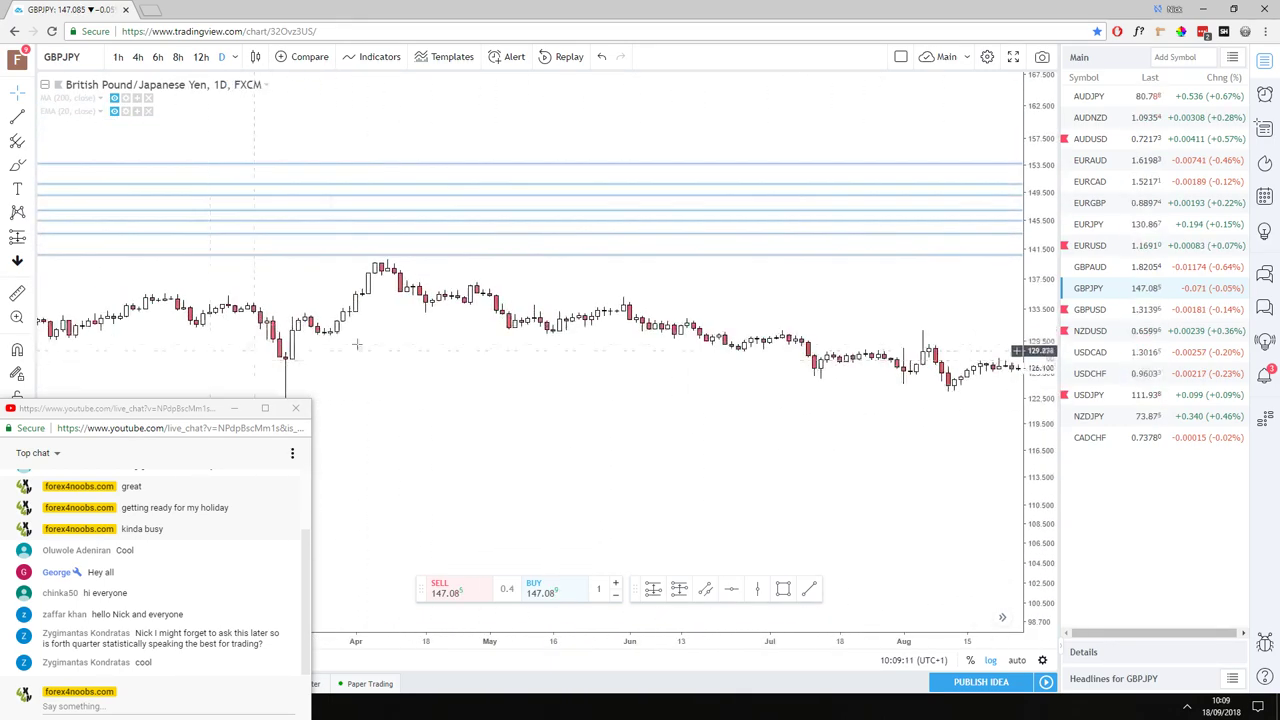
pyautogui.hscroll(12, 213, 370)
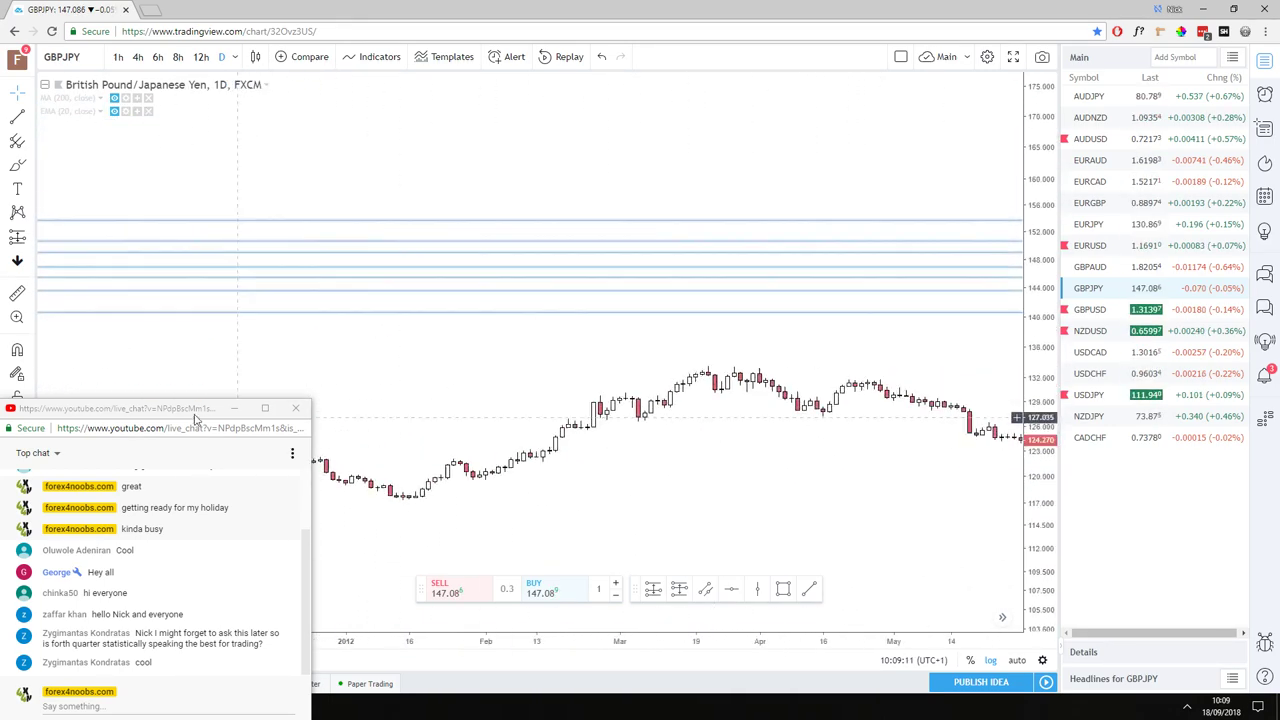
pyautogui.click(1000, 620)
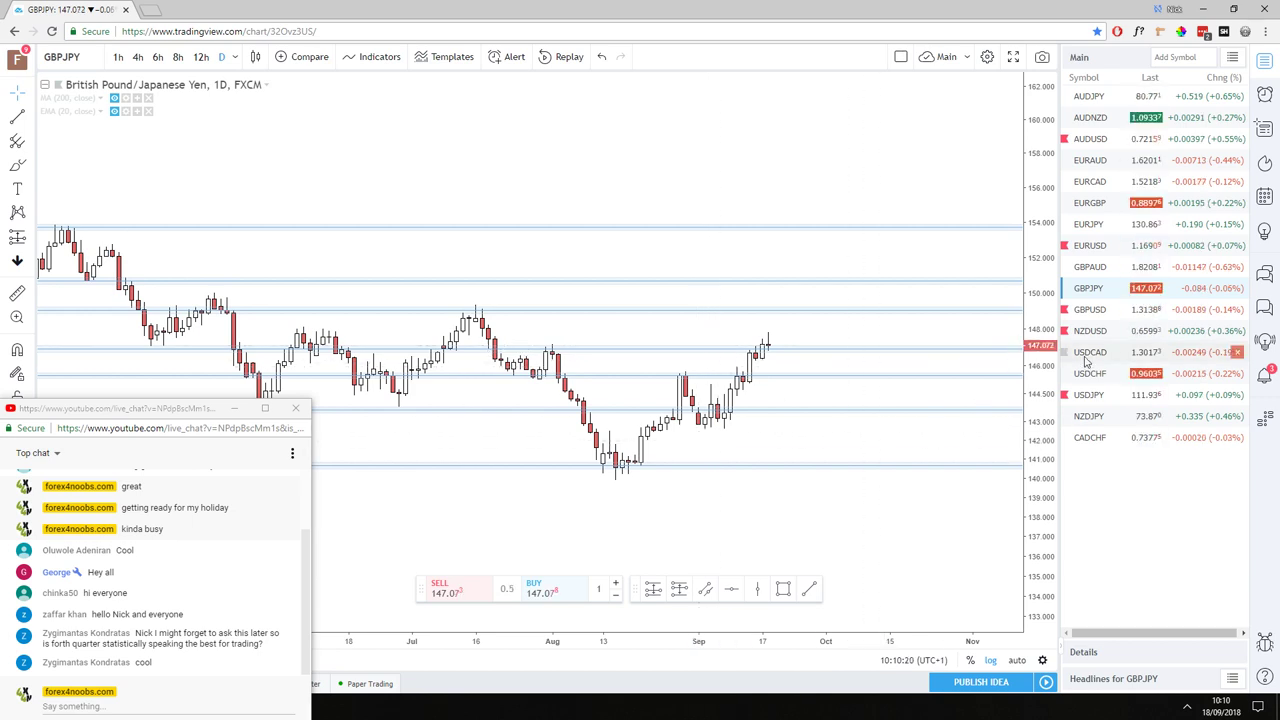
pyautogui.scroll(-2, 709, 320)
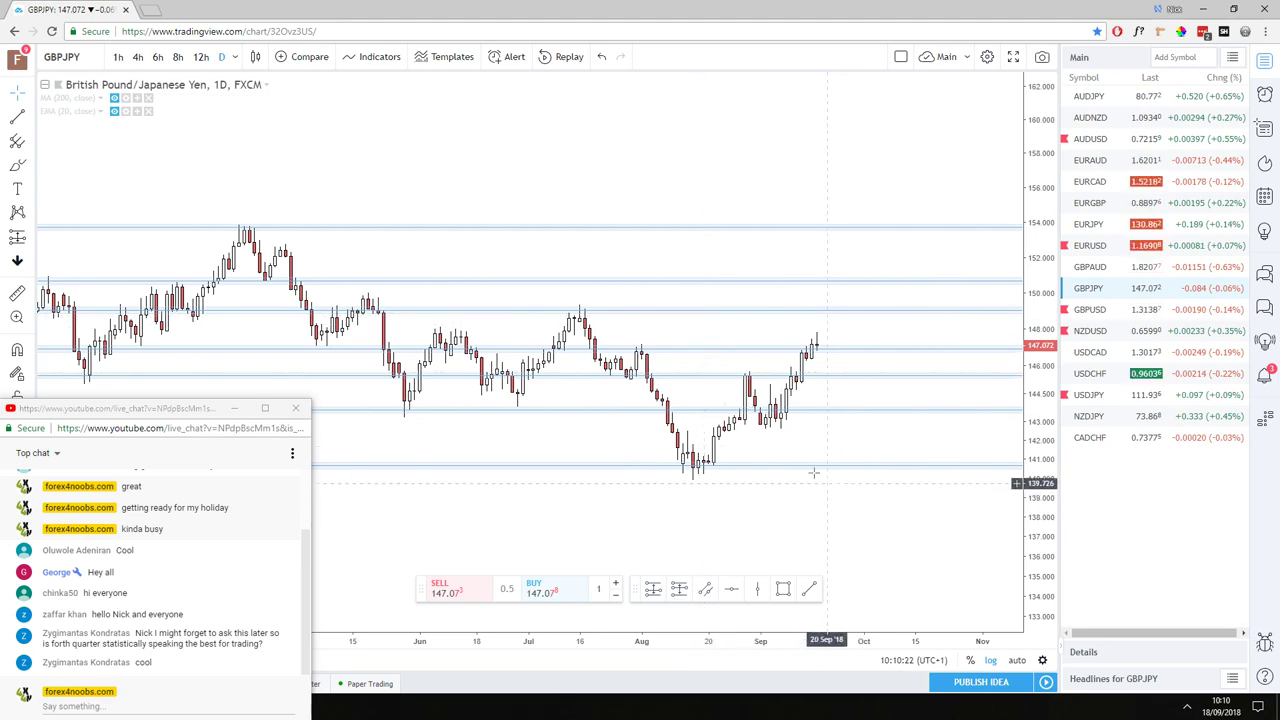
# - Check the AUDJPY chart briefly, and open AUDNZD to examine its recent daily candles against the marked zones
pyautogui.click(1090, 97)
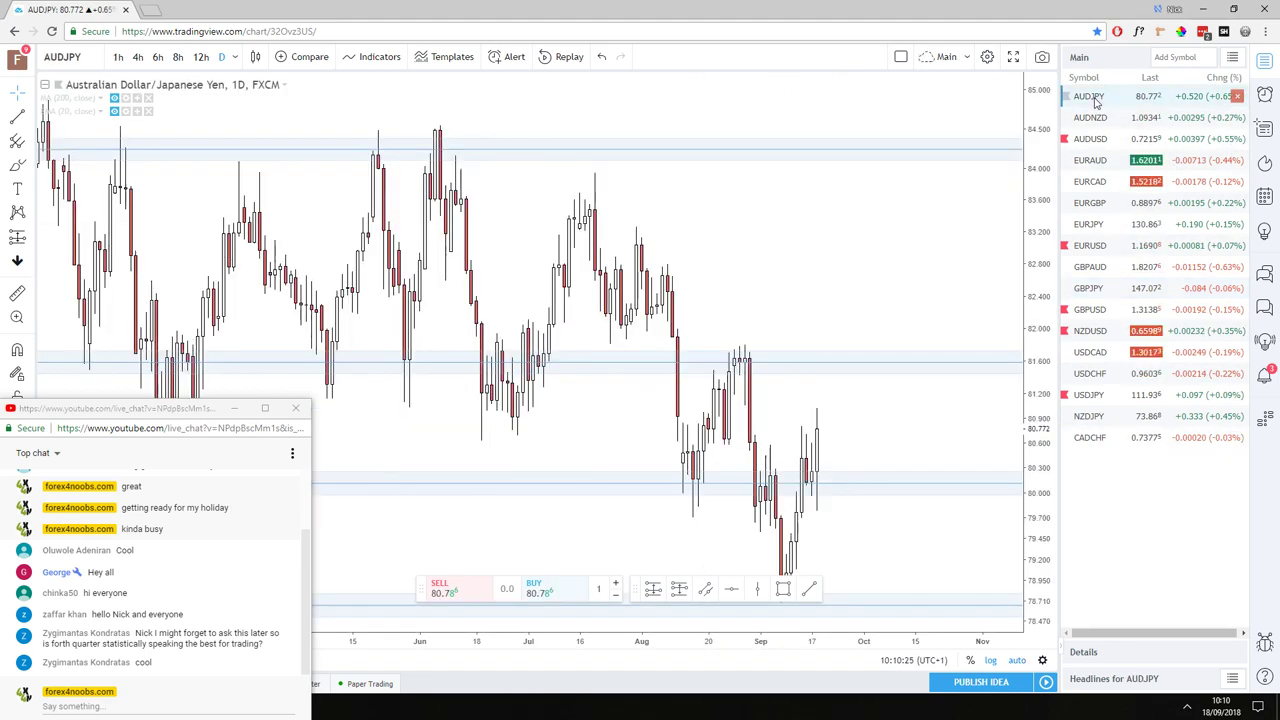
pyautogui.click(1090, 117)
pyautogui.scroll(2, 834, 423)
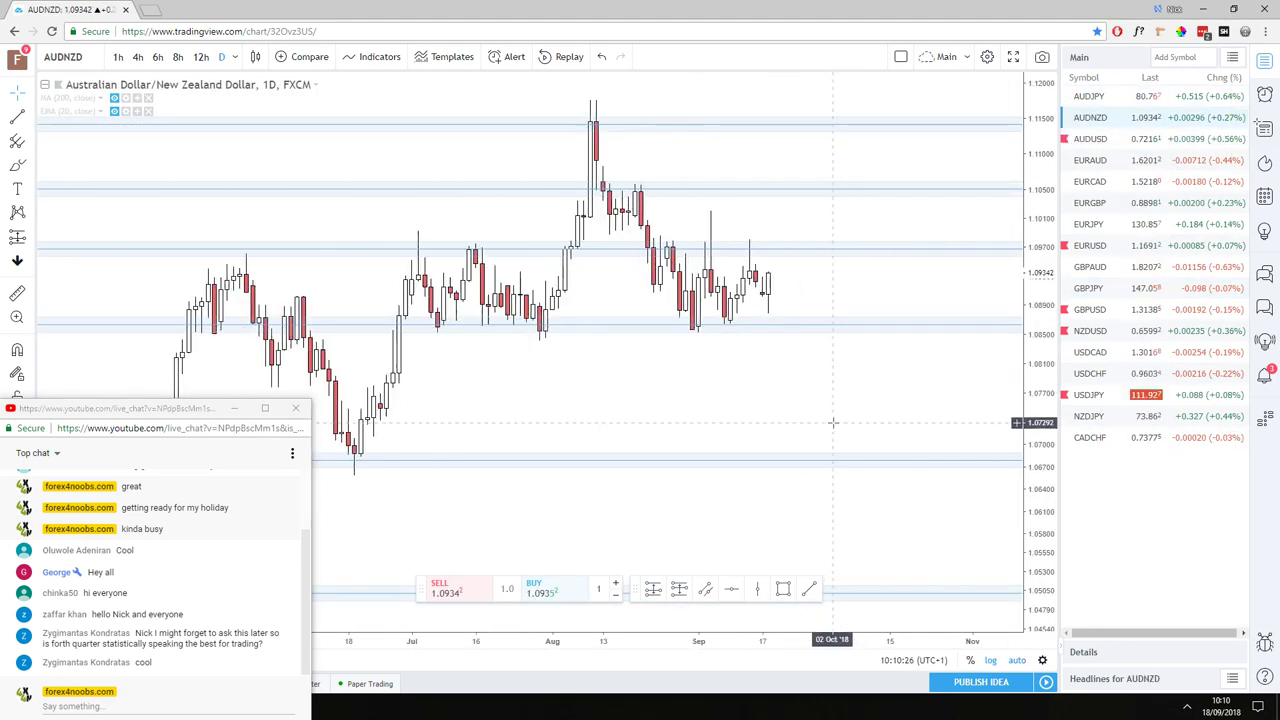
pyautogui.moveTo(723, 397); pyautogui.dragTo(871, 428)
pyautogui.scroll(2, 868, 427)
pyautogui.scroll(2, 868, 427)
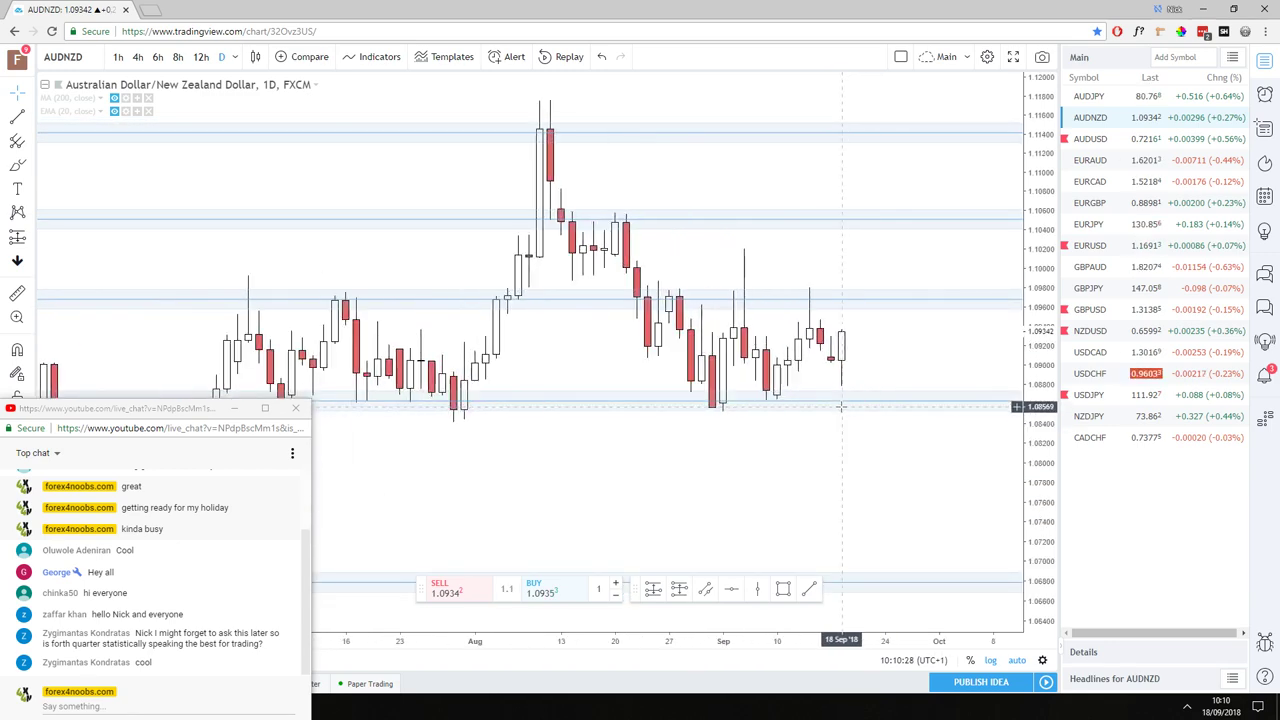
pyautogui.moveTo(1031, 313); pyautogui.dragTo(1037, 346)
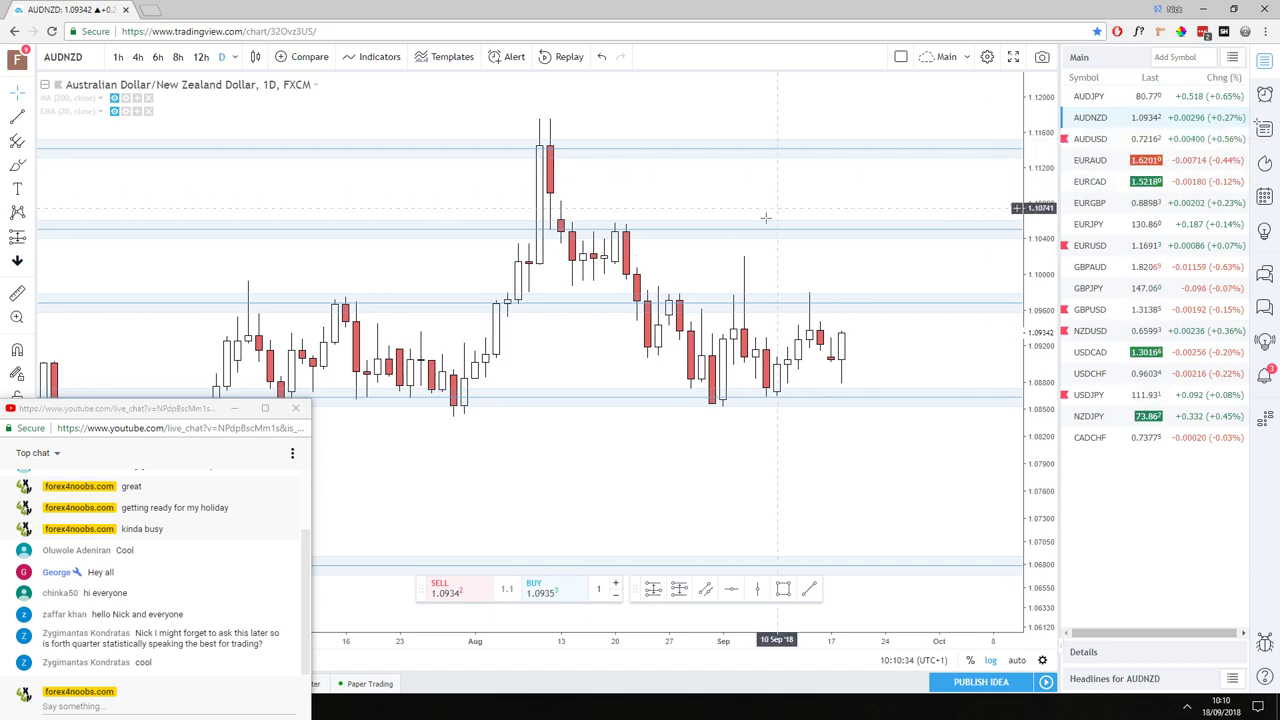
# - View AUDNZD on the 12-hour and 8-hour timeframes and settle on 6-hour candles from August to September
pyautogui.click(200, 57)
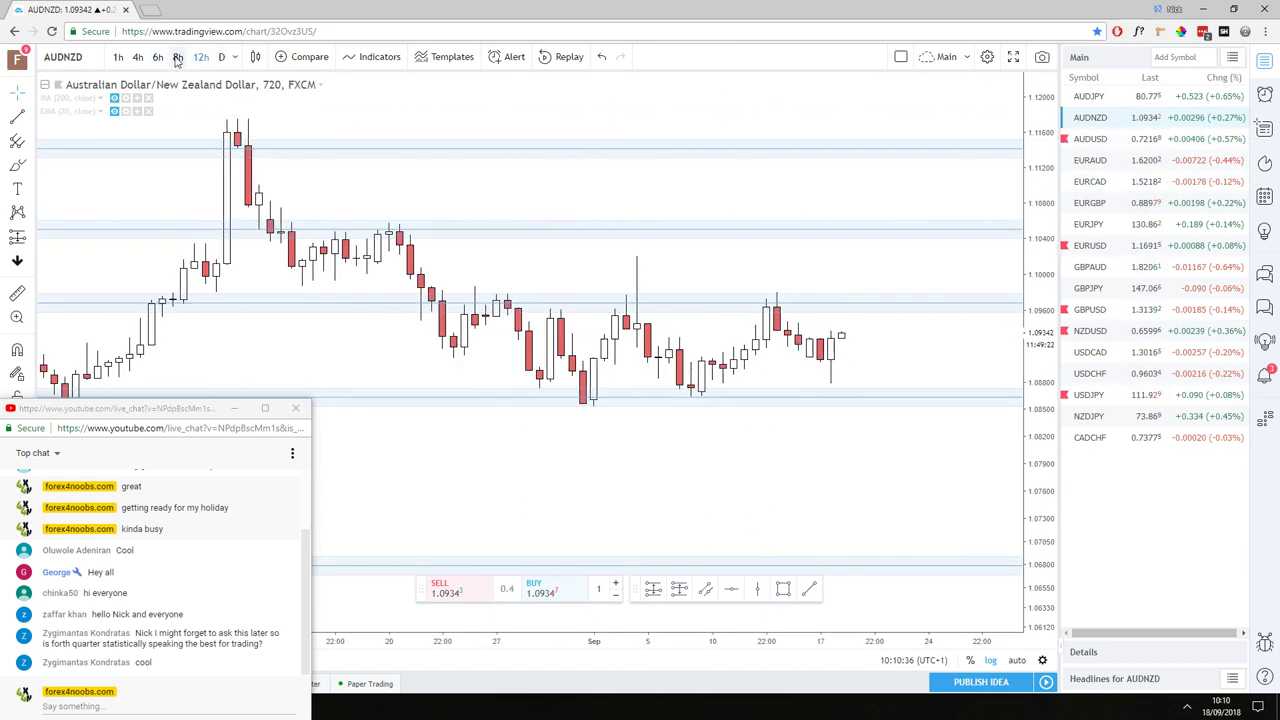
pyautogui.click(177, 57)
pyautogui.click(160, 57)
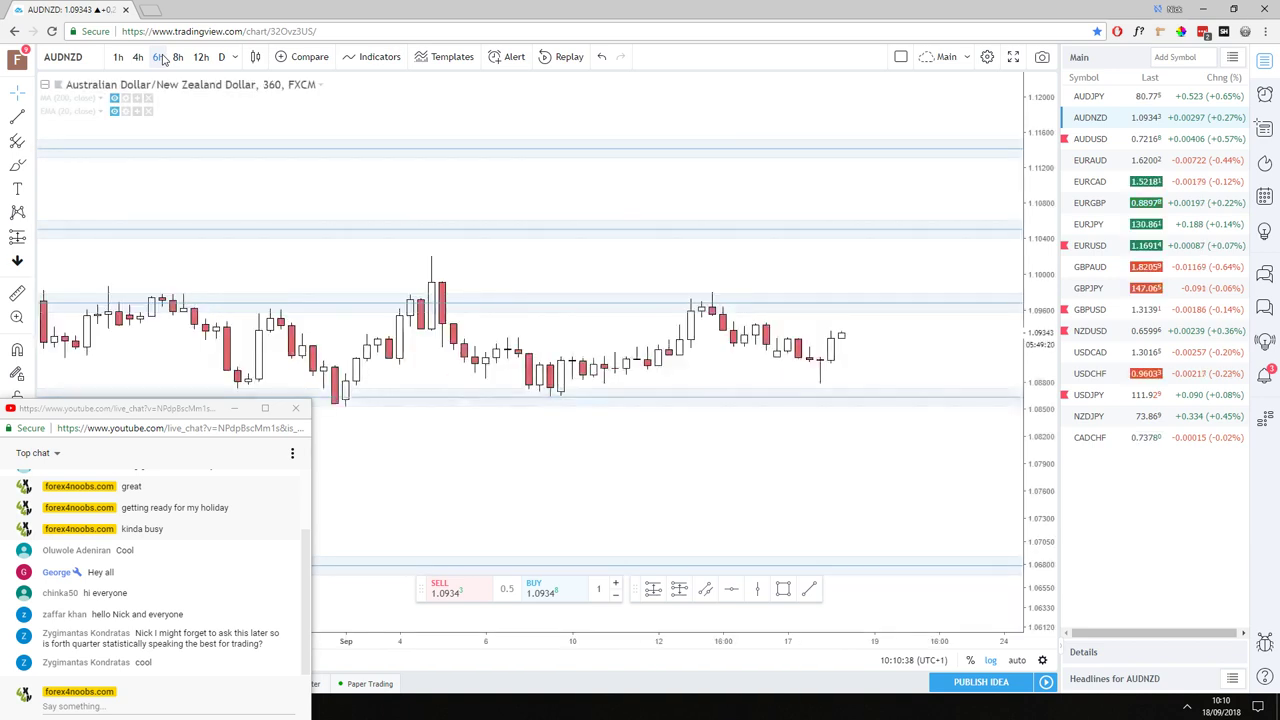
pyautogui.scroll(-6, 729, 268)
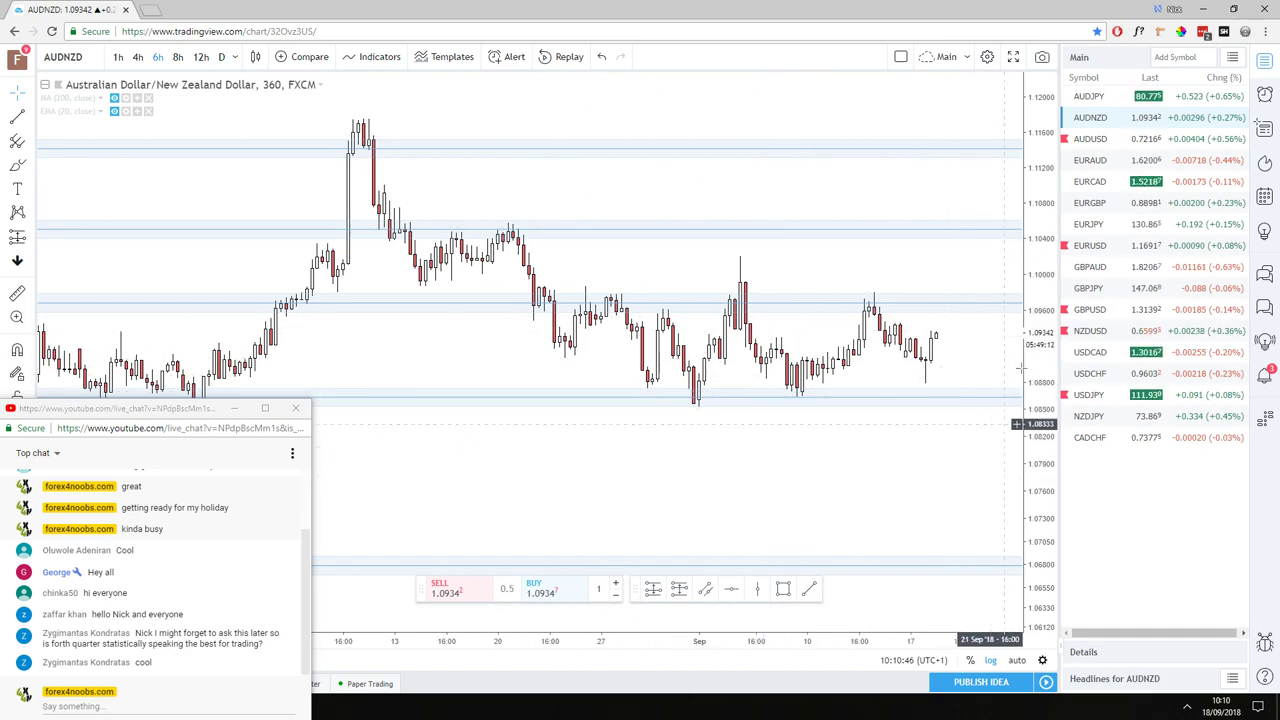
# - Open the AUDUSD 6-hour chart and delete the drawing beyond the latest candles
pyautogui.click(1140, 144)
pyautogui.moveTo(932, 365); pyautogui.dragTo(508, 310)
pyautogui.click(788, 520)
pyautogui.press('Delete')
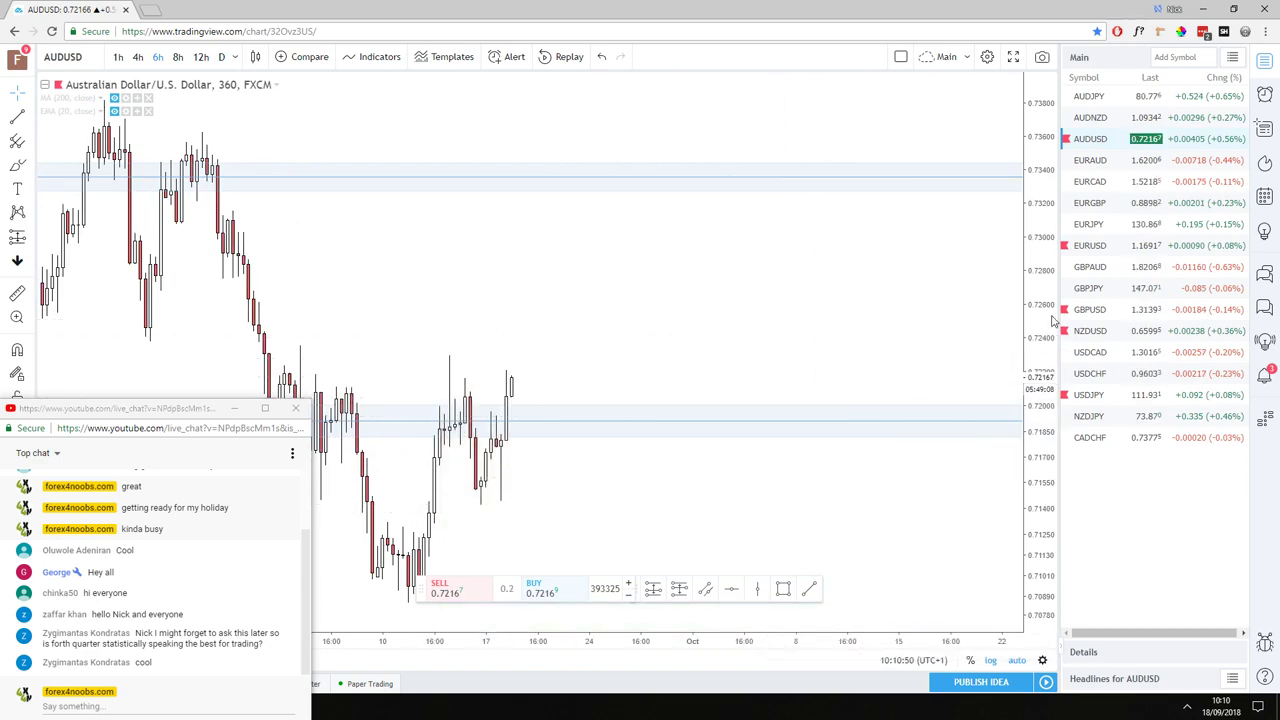
# - Look over AUDUSD's recent 6-hour candles, and open EURUSD to check price against its green horizontal levels
pyautogui.moveTo(599, 452); pyautogui.dragTo(869, 335)
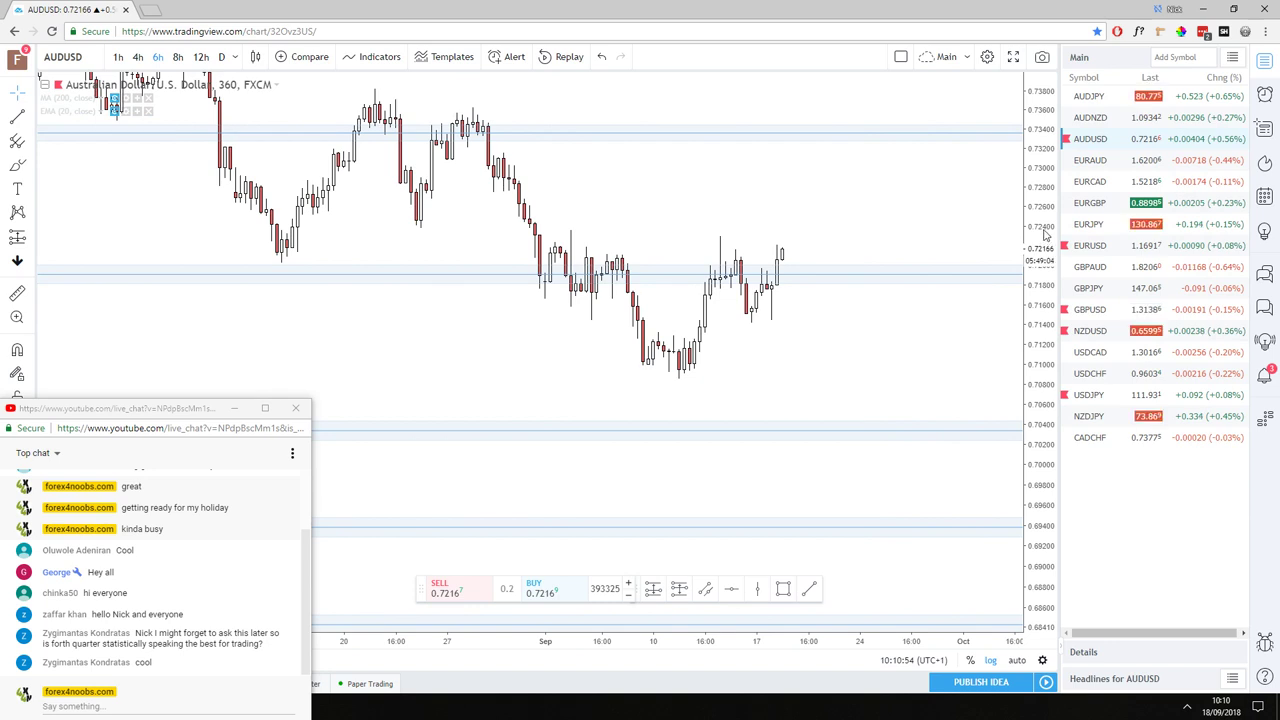
pyautogui.click(1108, 168)
pyautogui.click(1090, 248)
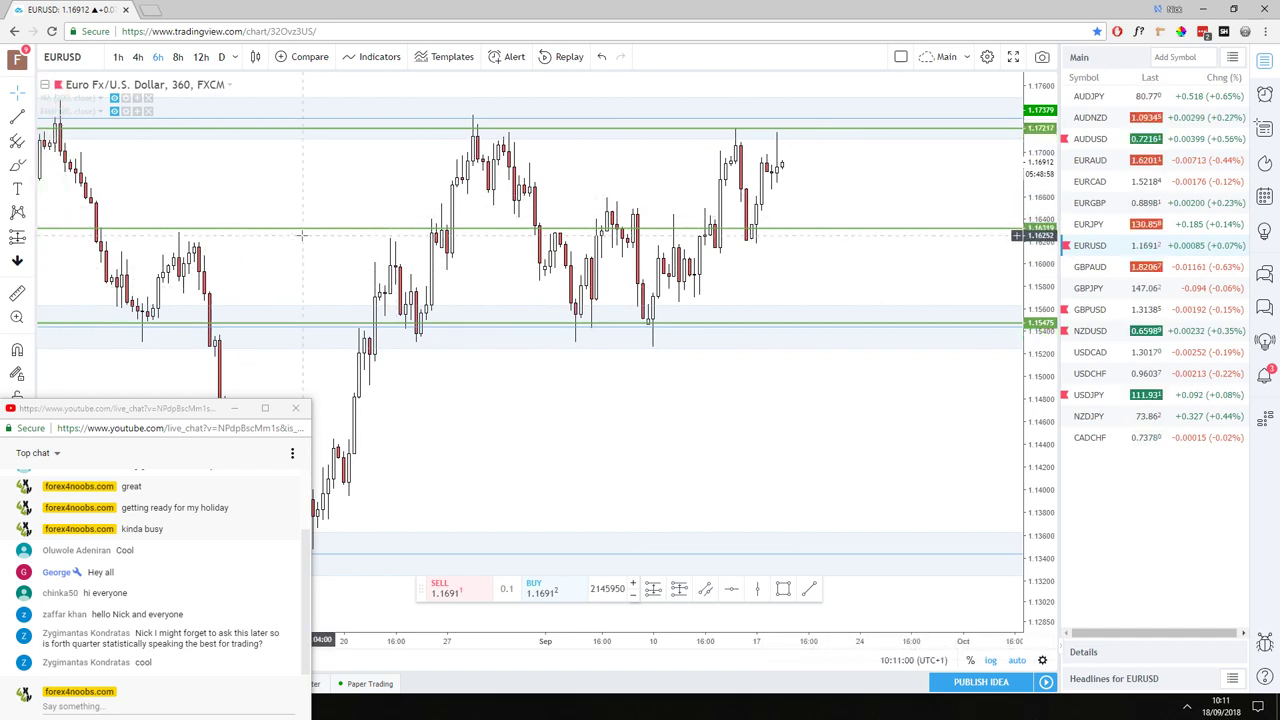
pyautogui.moveTo(369, 205); pyautogui.dragTo(576, 229)
# - Open the GBPUSD 6-hour chart, delete the old position drawing and look back over the earlier candles
pyautogui.click(1090, 309)
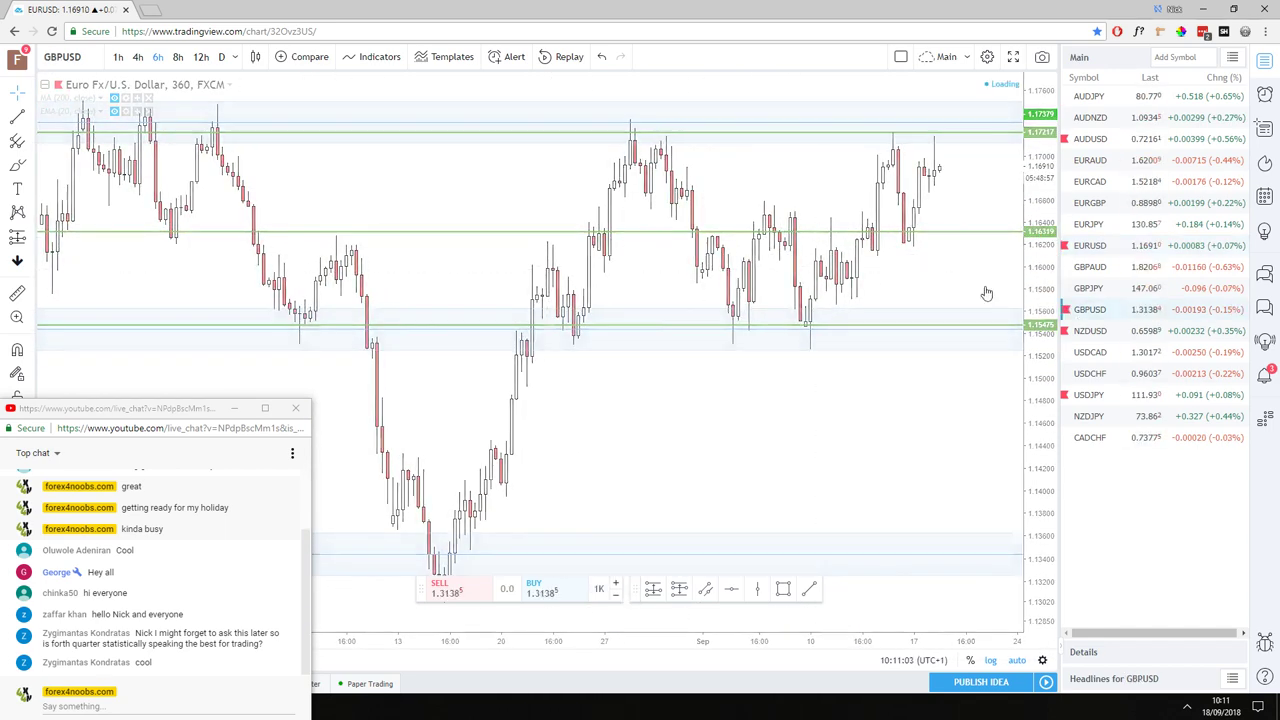
pyautogui.scroll(-3, 882, 302)
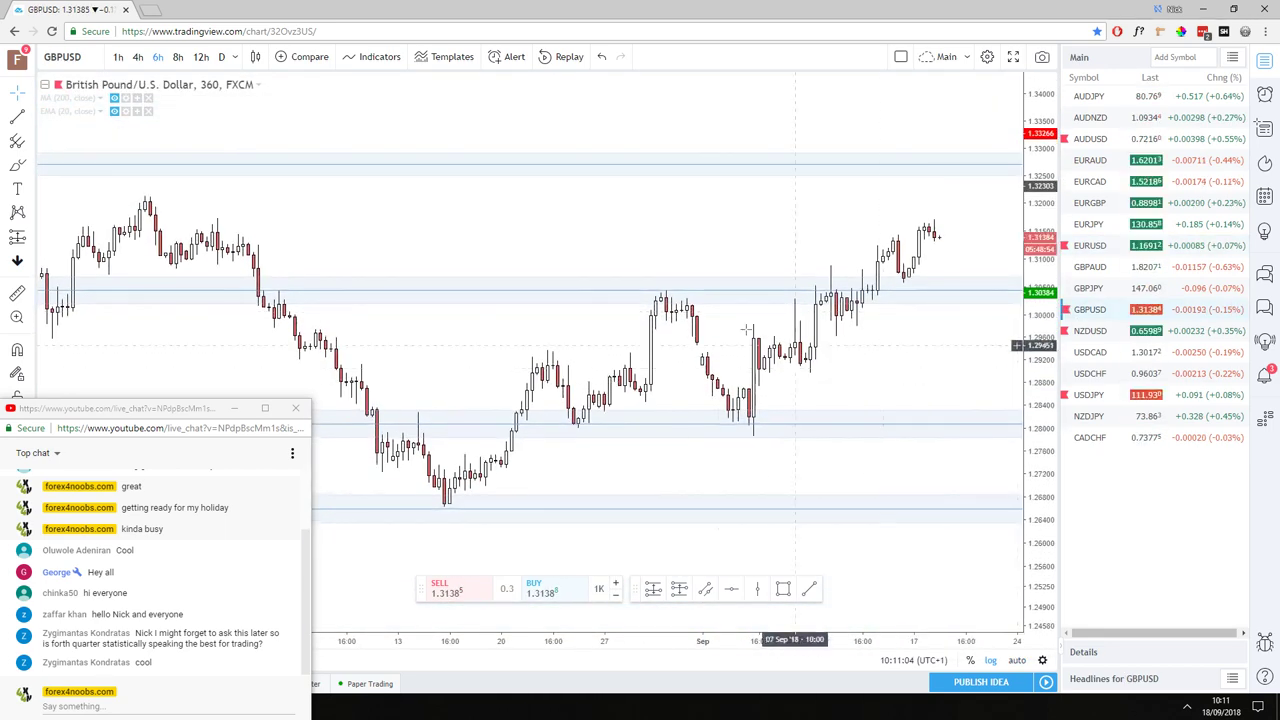
pyautogui.click(314, 310)
pyautogui.press('Delete')
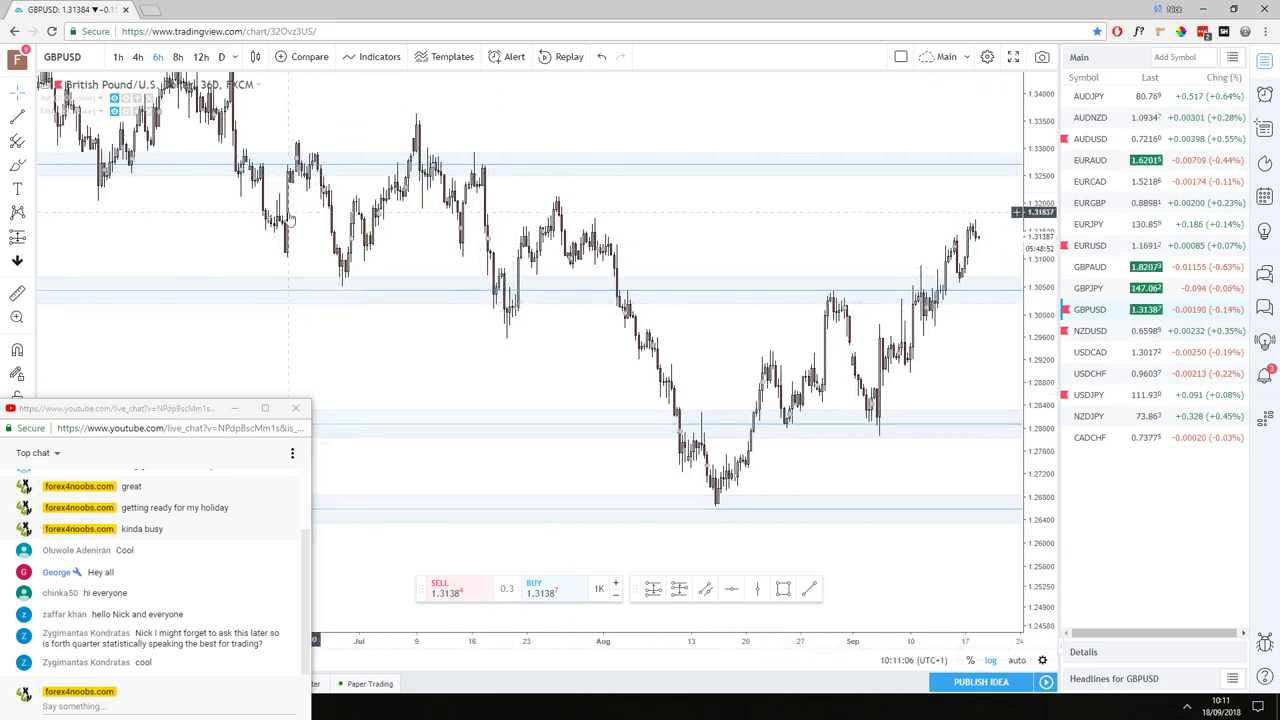
pyautogui.moveTo(286, 230); pyautogui.dragTo(906, 462)
# - On the NZDUSD 6-hour chart, delete the June and July Daily position drawings together with their text labels
pyautogui.moveTo(713, 239); pyautogui.dragTo(460, 243)
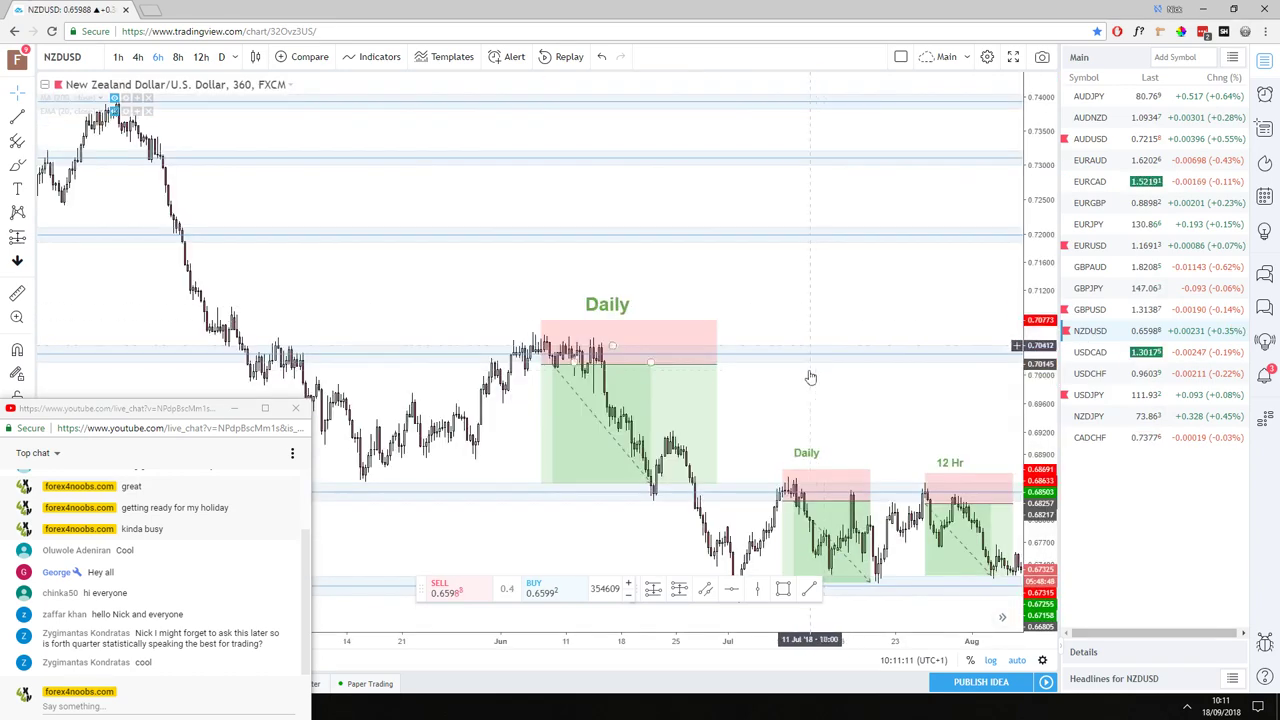
pyautogui.press('Delete')
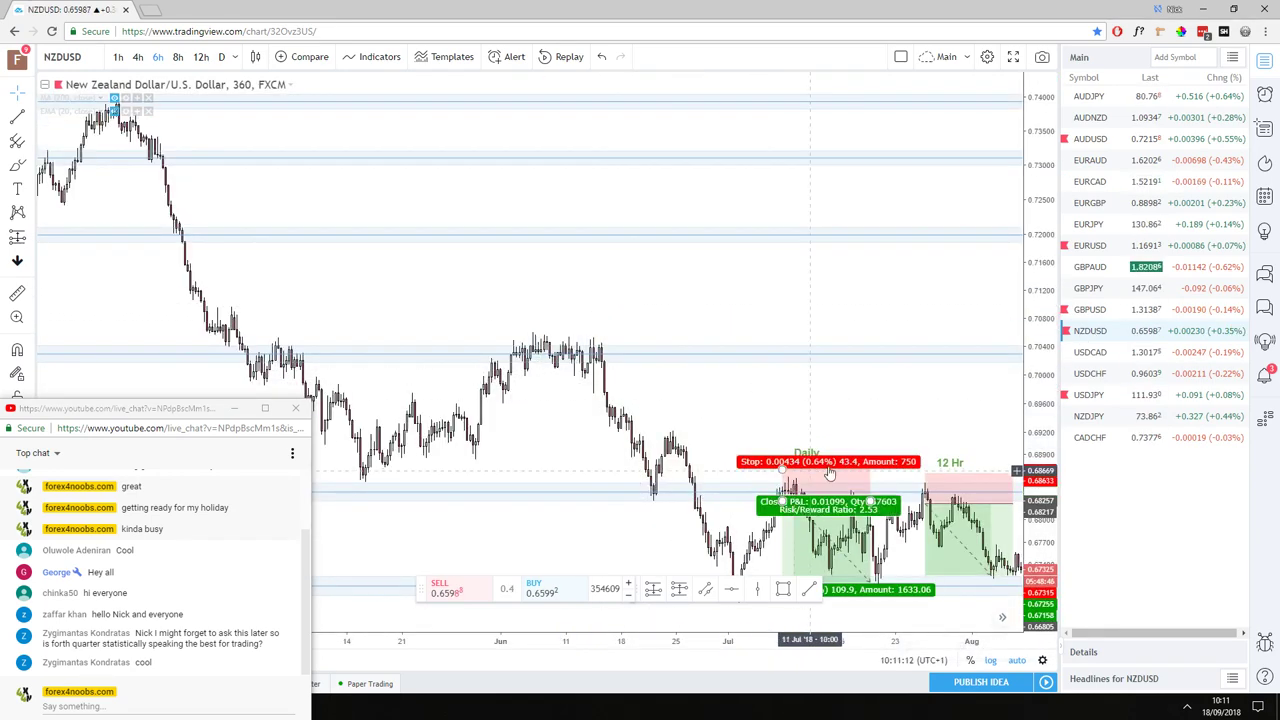
pyautogui.moveTo(868, 490); pyautogui.dragTo(651, 408)
pyautogui.click(625, 408)
pyautogui.press('Delete')
pyautogui.click(589, 258)
pyautogui.press('Delete')
# - Delete the 12 Hr position drawing around the start of August on NZDUSD, including its text label
pyautogui.click(758, 308)
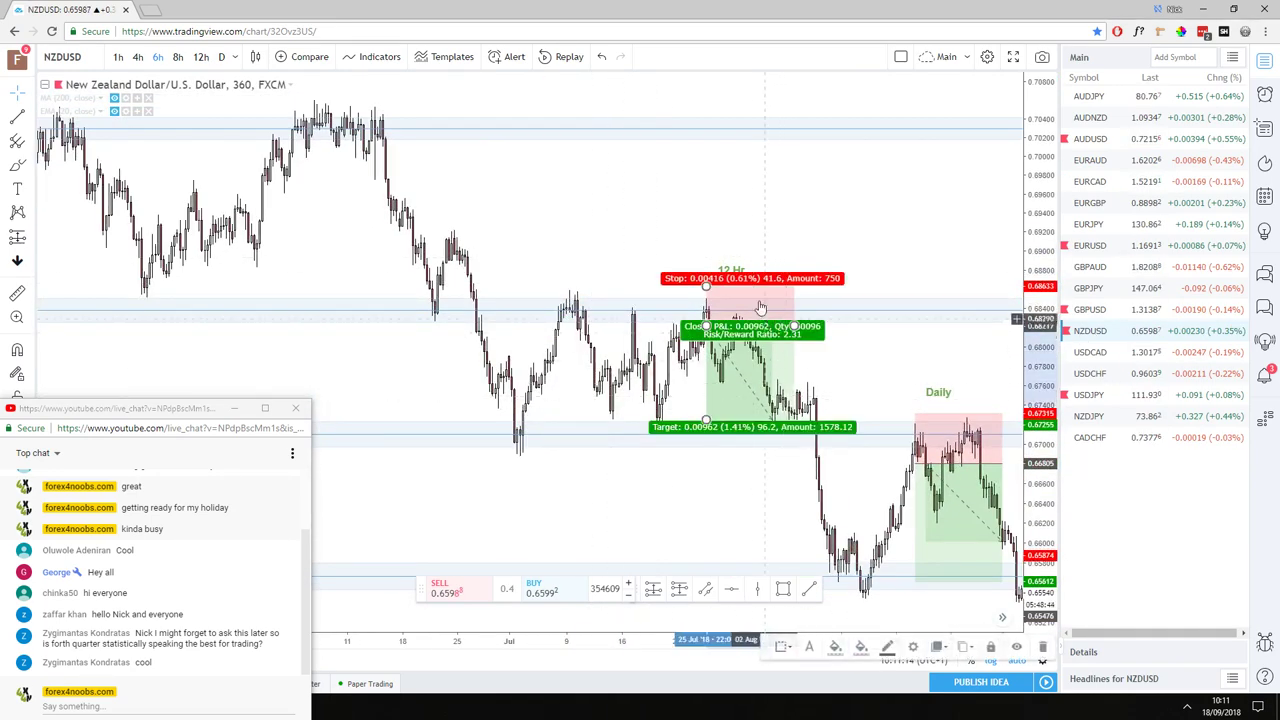
pyautogui.press('Delete')
pyautogui.click(738, 272)
pyautogui.press('Delete')
# - Delete NZDUSD's late-August Daily position and mid-September 8H fail position, along with both text labels
pyautogui.moveTo(941, 352)
pyautogui.mouseDown()
pyautogui.moveTo(760, 329)
pyautogui.moveTo(673, 345)
pyautogui.mouseUp()
pyautogui.click(673, 450)
pyautogui.press('Delete')
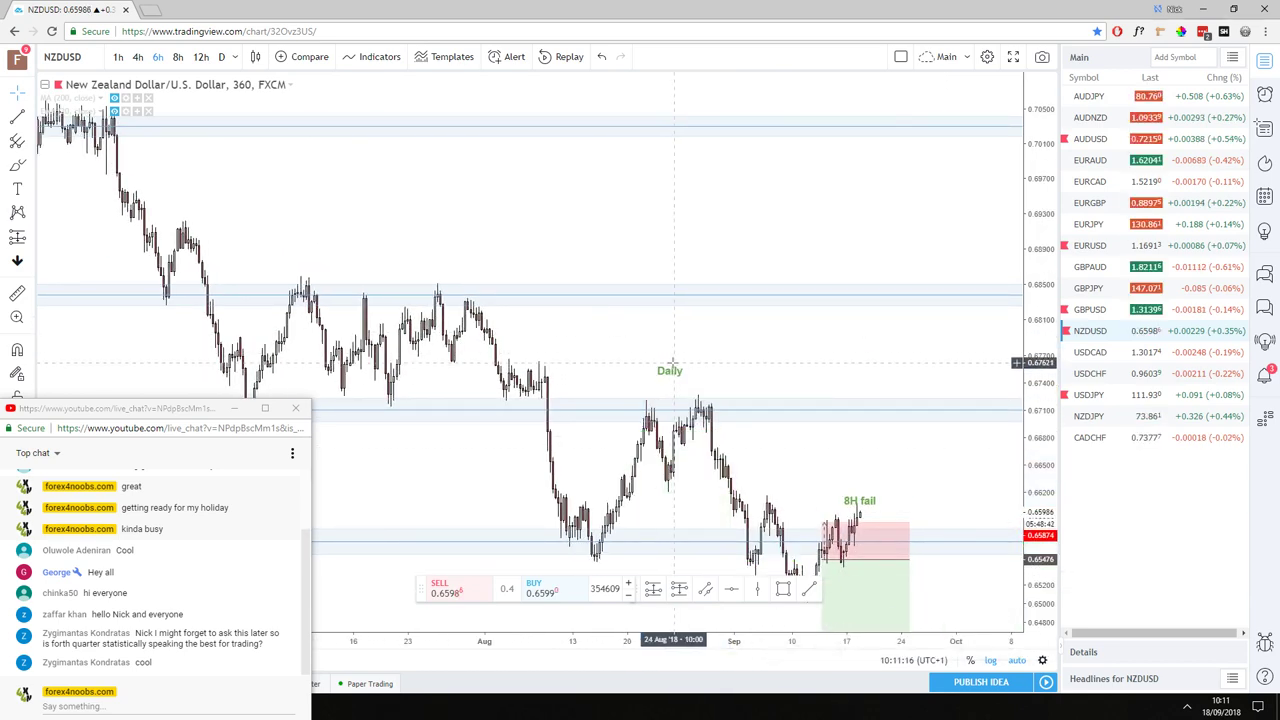
pyautogui.click(674, 373)
pyautogui.press('Delete')
pyautogui.moveTo(897, 485); pyautogui.dragTo(770, 497)
pyautogui.click(762, 536)
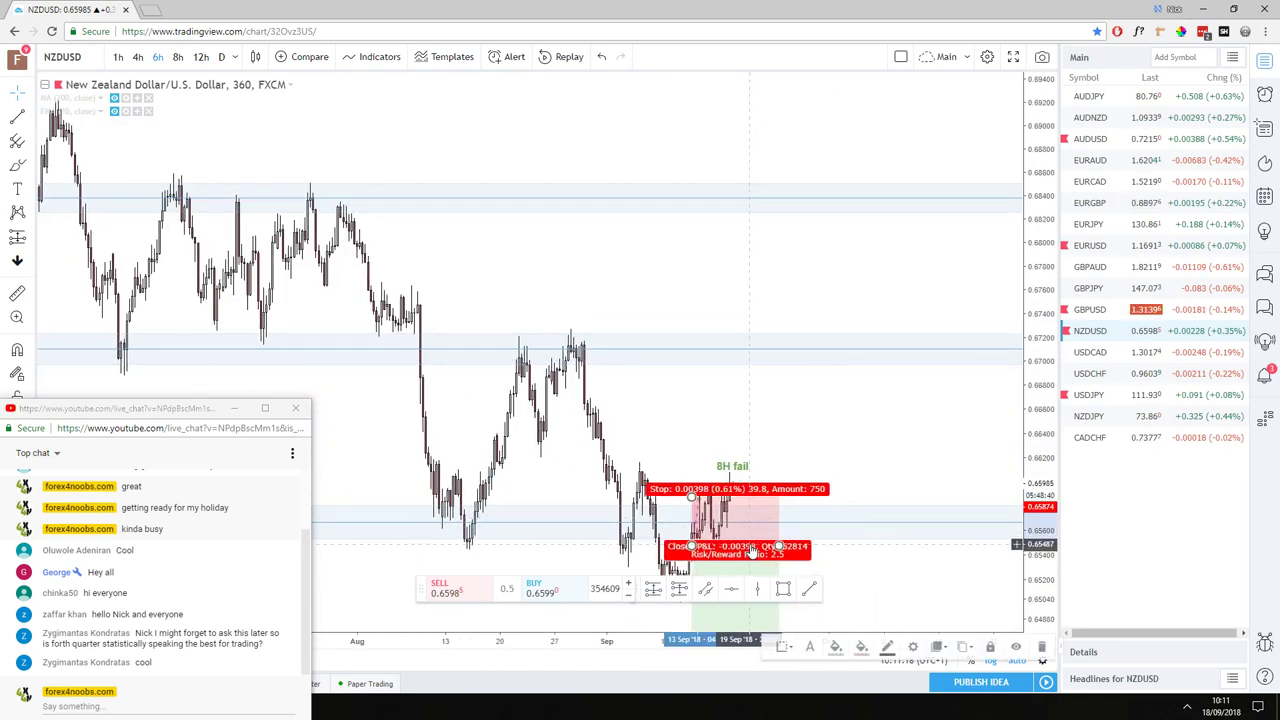
pyautogui.press('Delete')
# - Open the USDJPY 6-hour chart, delete the leftover drawing and fit more of the marked zones into view
pyautogui.click(1088, 395)
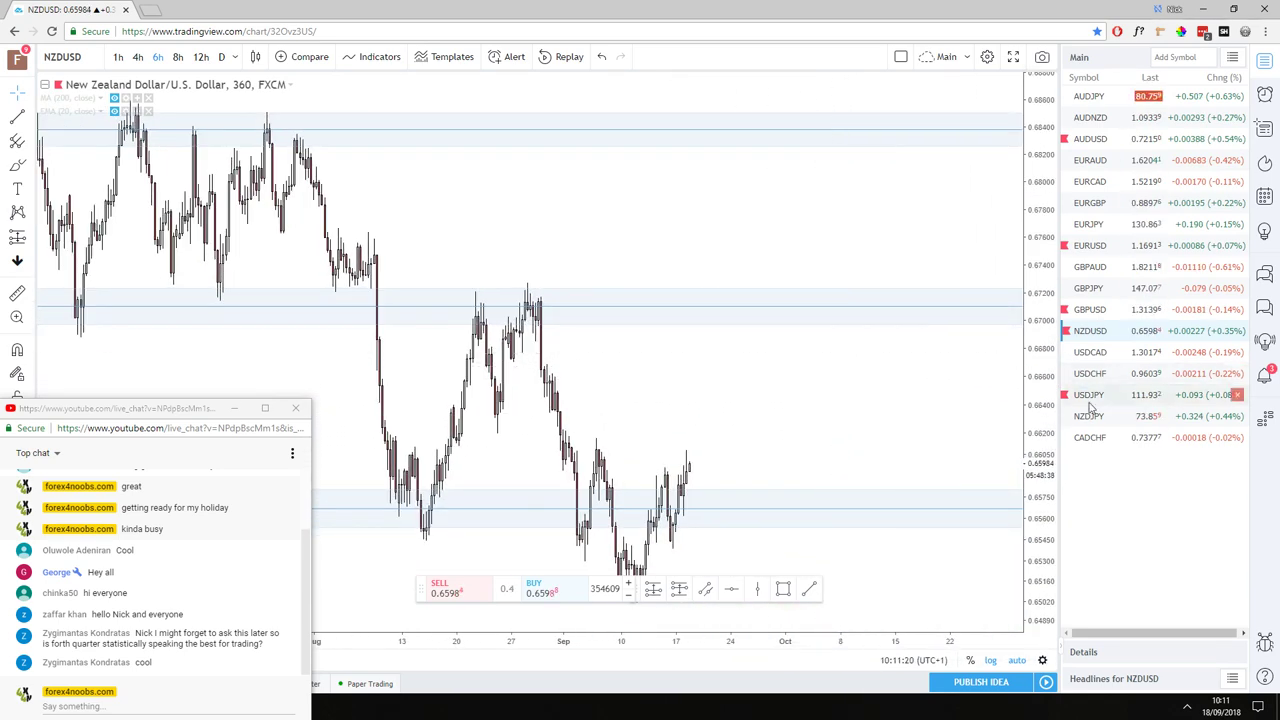
pyautogui.click(415, 278)
pyautogui.press('Delete')
pyautogui.moveTo(495, 287); pyautogui.dragTo(765, 430)
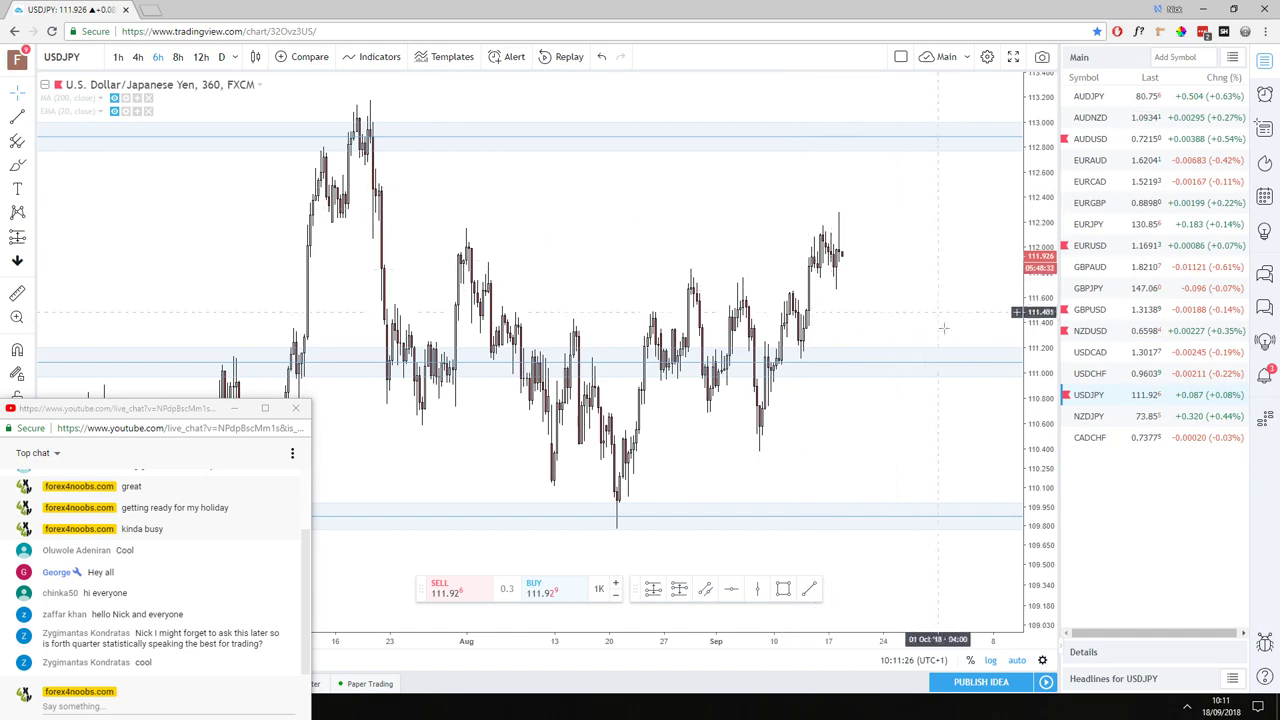
pyautogui.moveTo(1035, 210); pyautogui.dragTo(1035, 265)
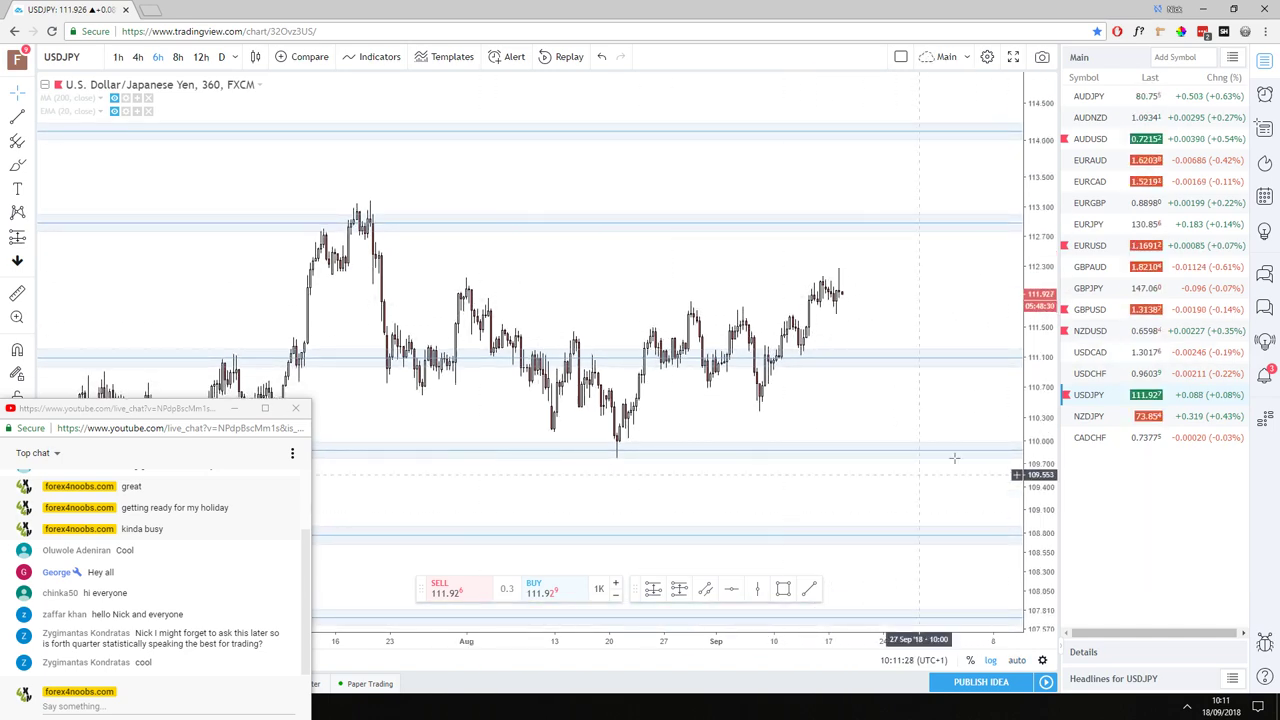
# - Compare the AUDUSD and USDJPY 6-hour charts over the summer months
pyautogui.click(1108, 139)
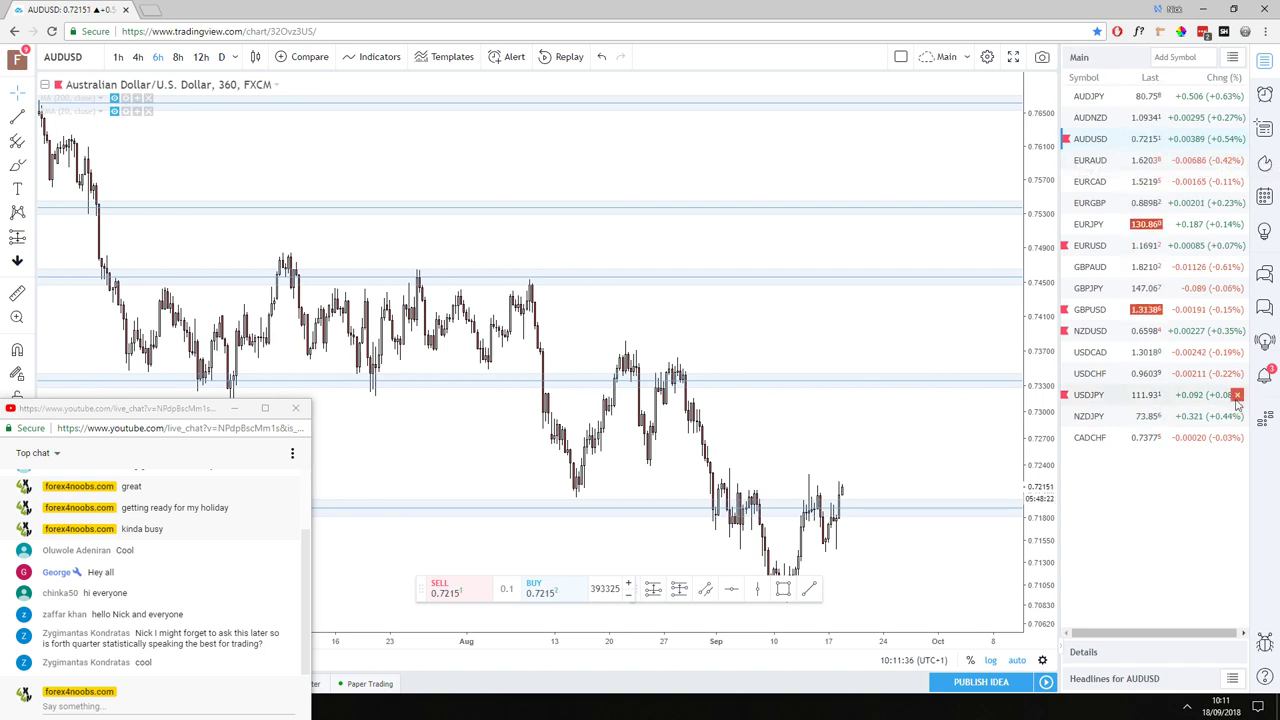
pyautogui.click(1117, 400)
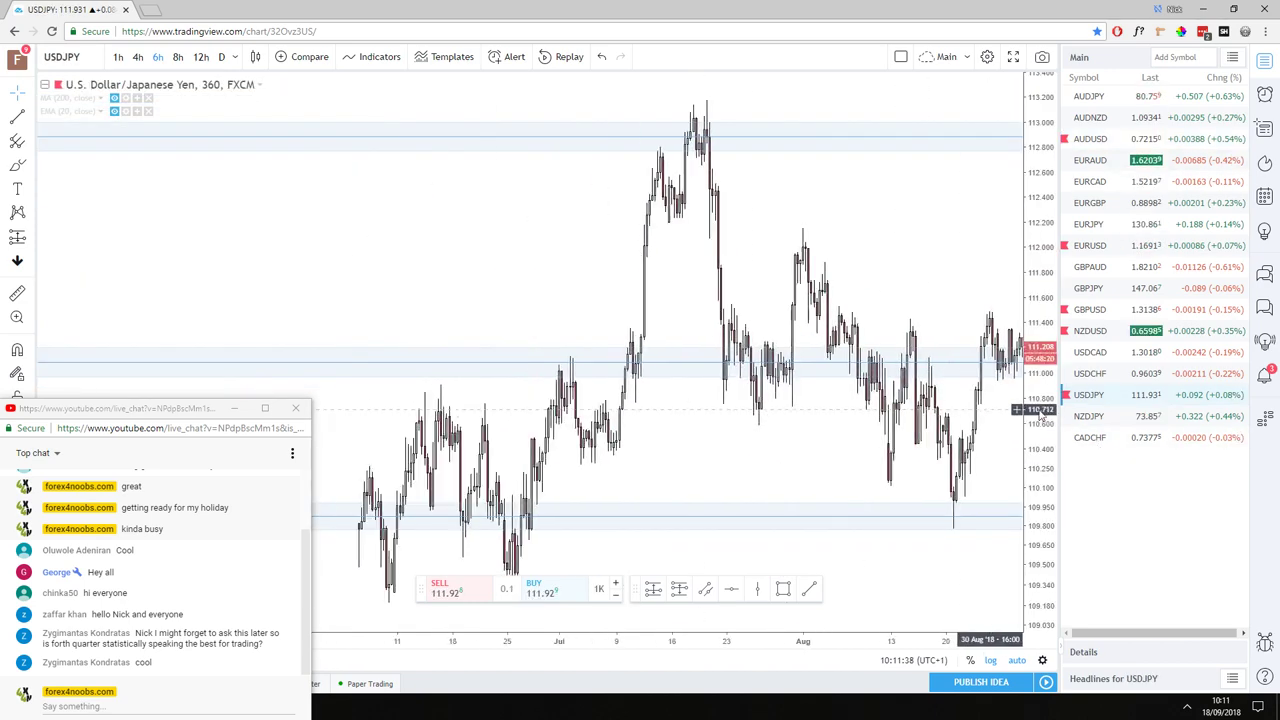
pyautogui.moveTo(790, 409); pyautogui.dragTo(778, 411)
# - Return to AUDUSD on the daily timeframe and examine the latest candles against the zones above and below price
pyautogui.click(1112, 144)
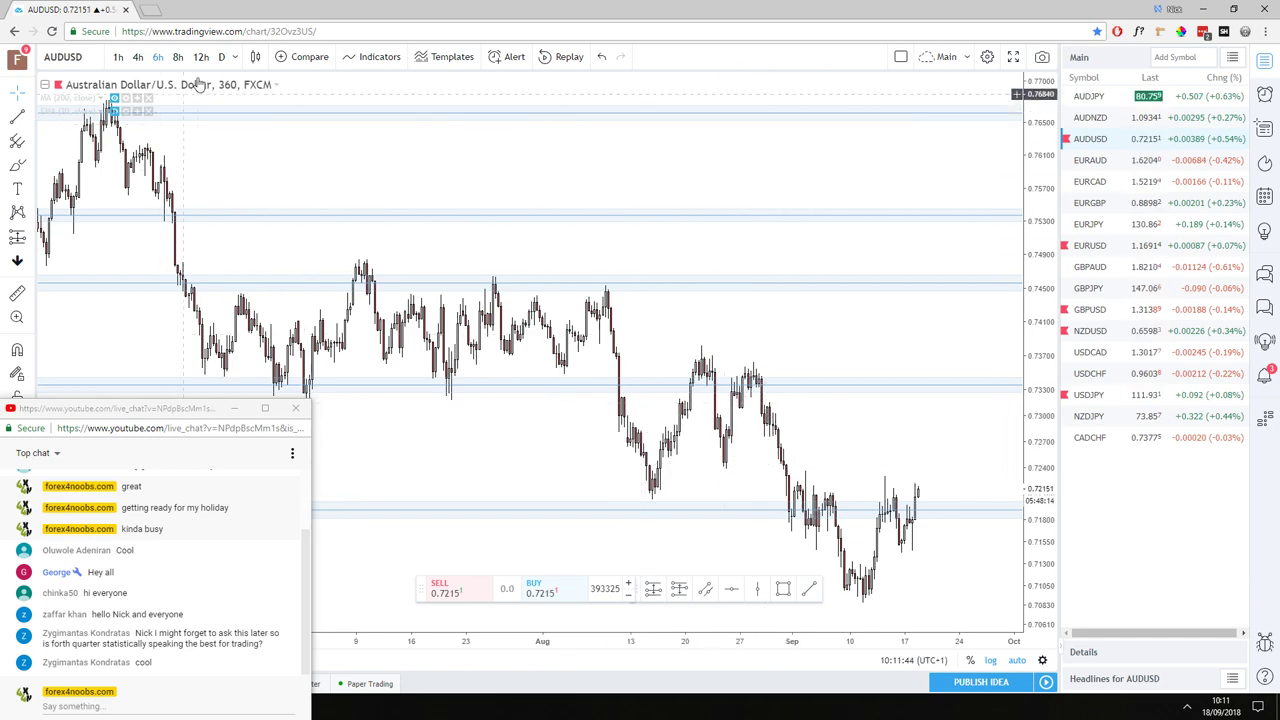
pyautogui.click(221, 57)
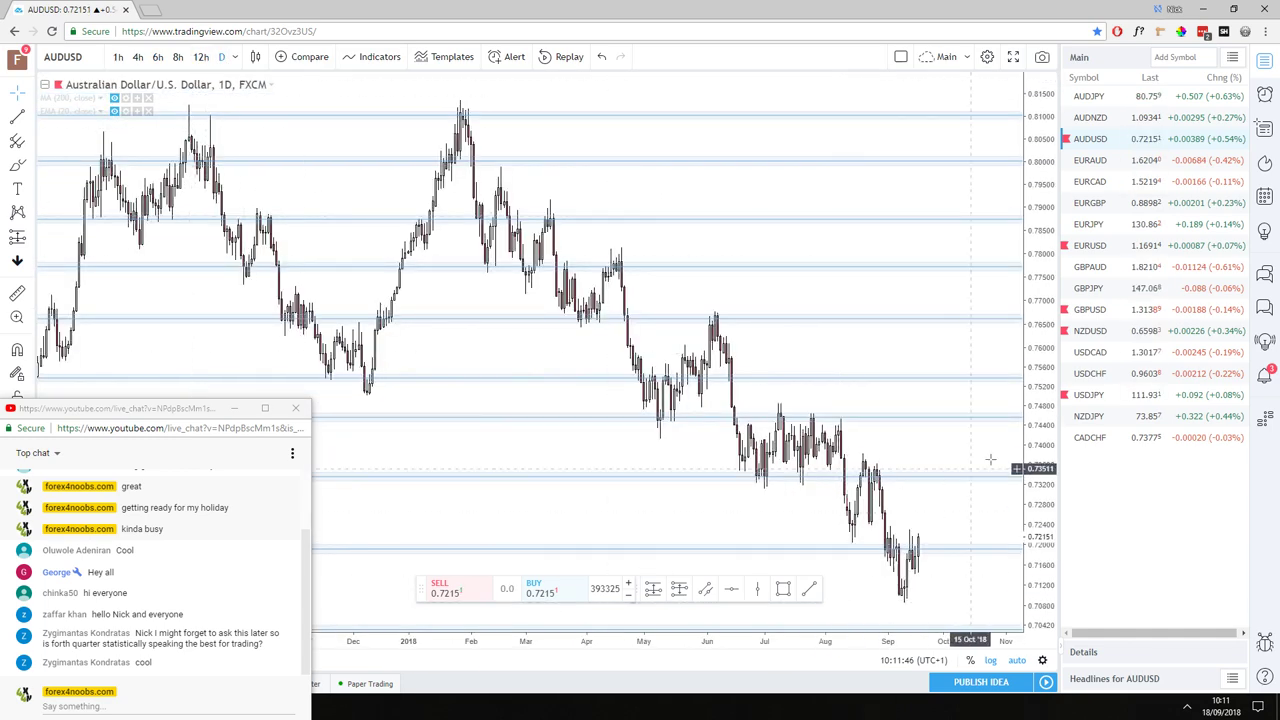
pyautogui.moveTo(1041, 500); pyautogui.dragTo(1043, 566)
pyautogui.click(951, 568)
pyautogui.moveTo(941, 526)
pyautogui.mouseDown()
pyautogui.moveTo(860, 466)
pyautogui.moveTo(860, 397)
pyautogui.moveTo(900, 364)
pyautogui.mouseUp()
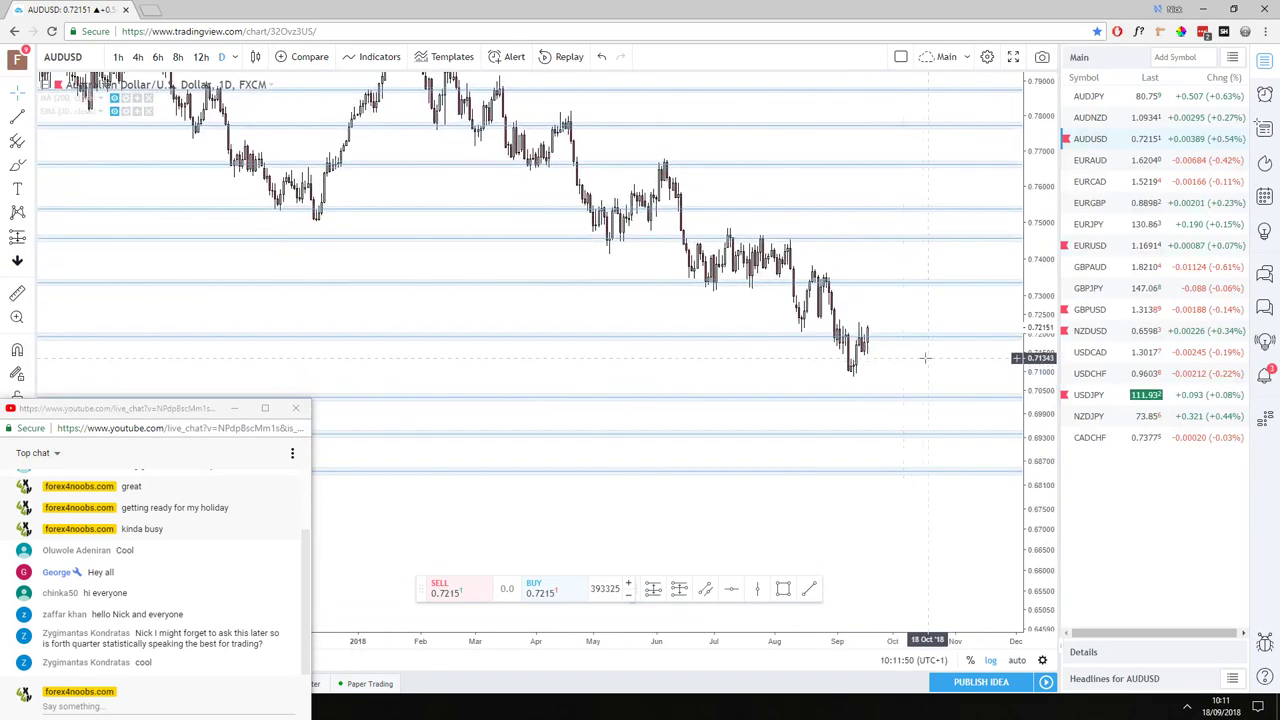
pyautogui.scroll(5, 860, 364)
pyautogui.moveTo(766, 381); pyautogui.dragTo(880, 431)
pyautogui.scroll(2, 832, 420)
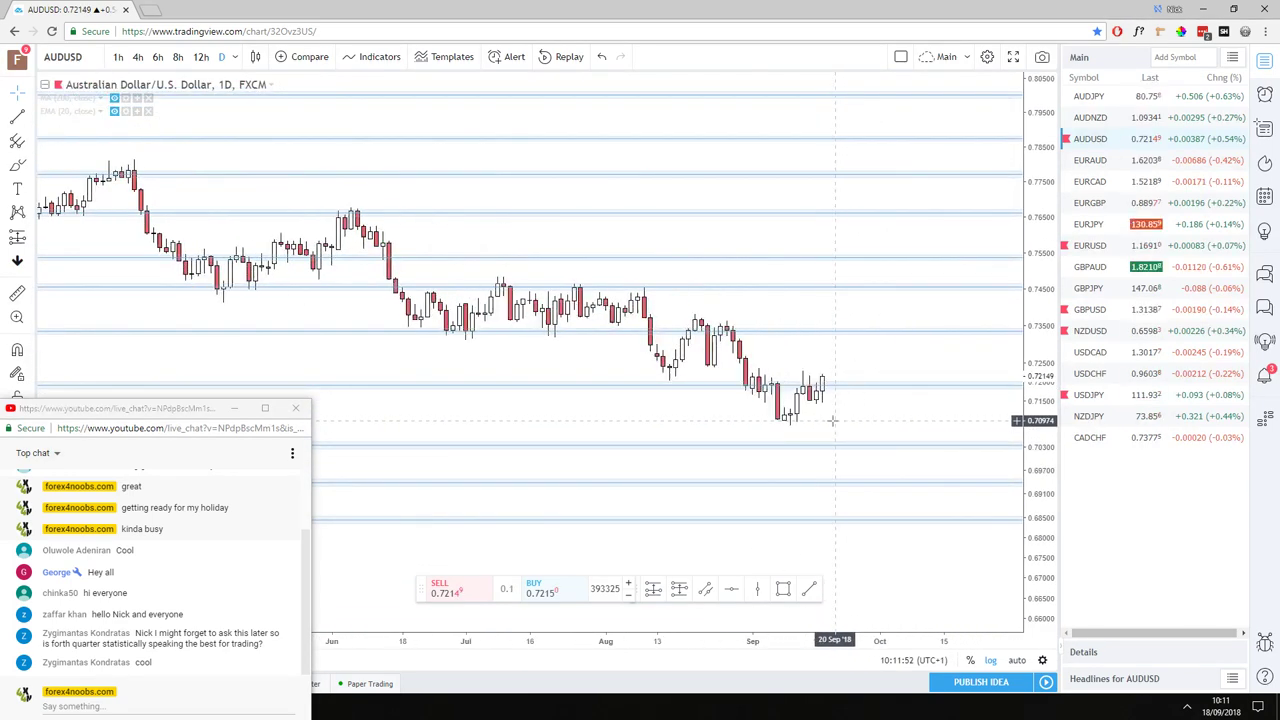
pyautogui.click(775, 386)
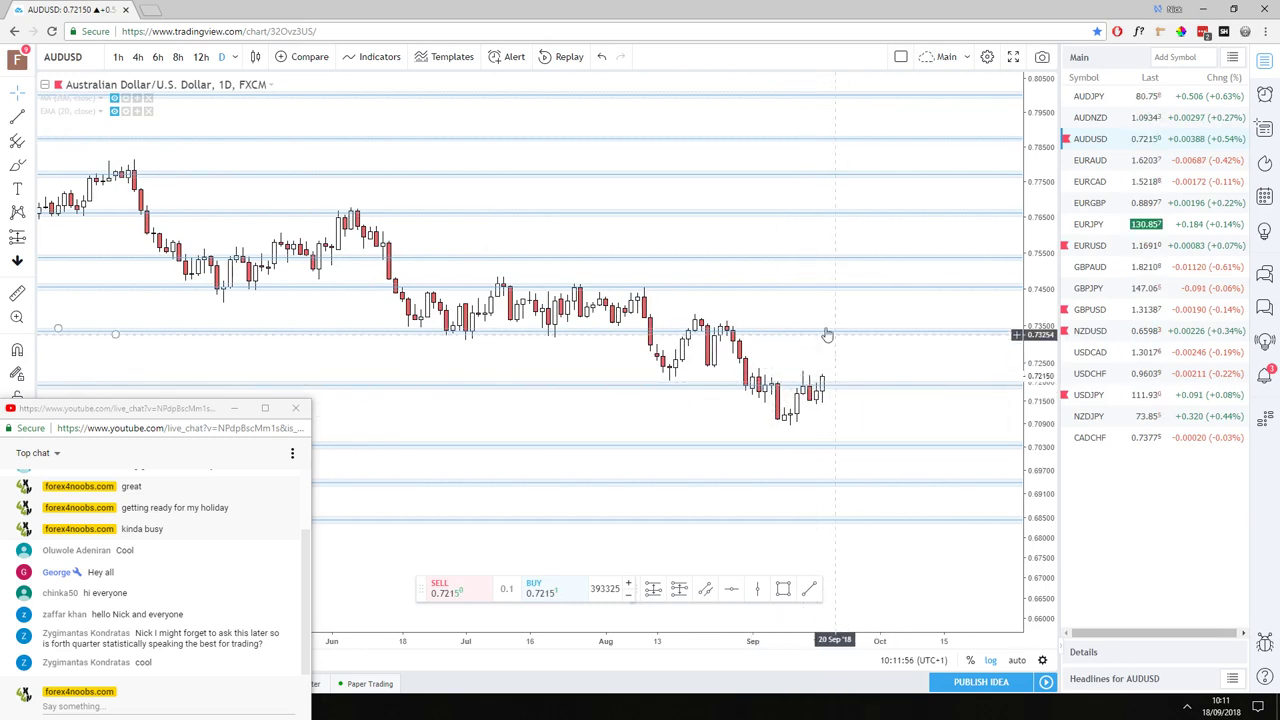
# - Open EURAUD and review its recent price action on the daily, 12-hour and 8-hour timeframes
pyautogui.click(1090, 160)
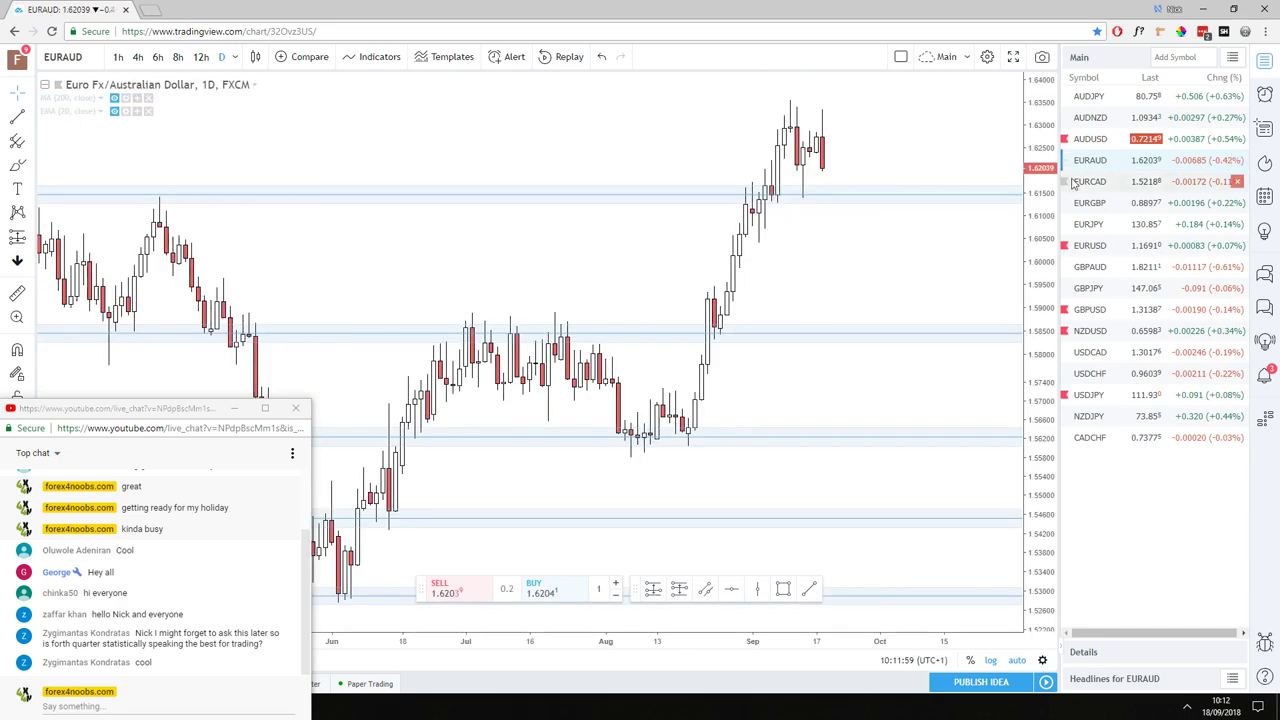
pyautogui.moveTo(1016, 181); pyautogui.dragTo(1022, 425)
pyautogui.scroll(-1, 329, 289)
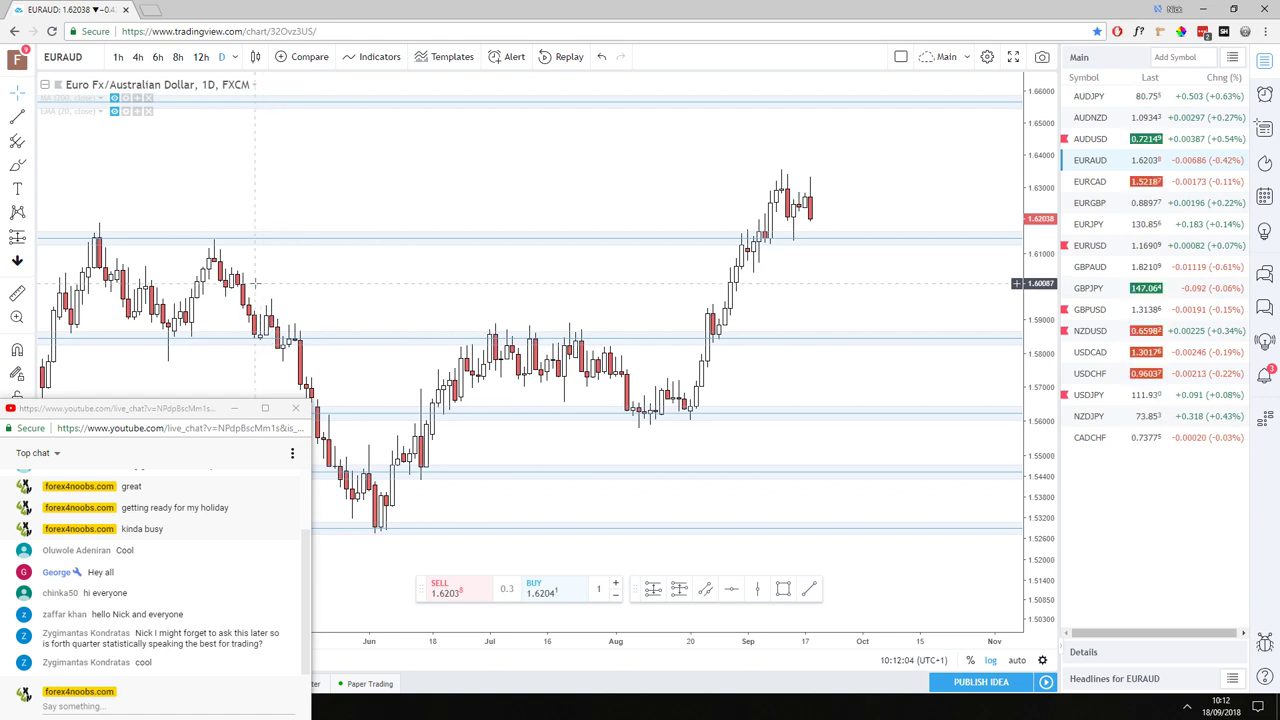
pyautogui.click(201, 56)
pyautogui.click(178, 56)
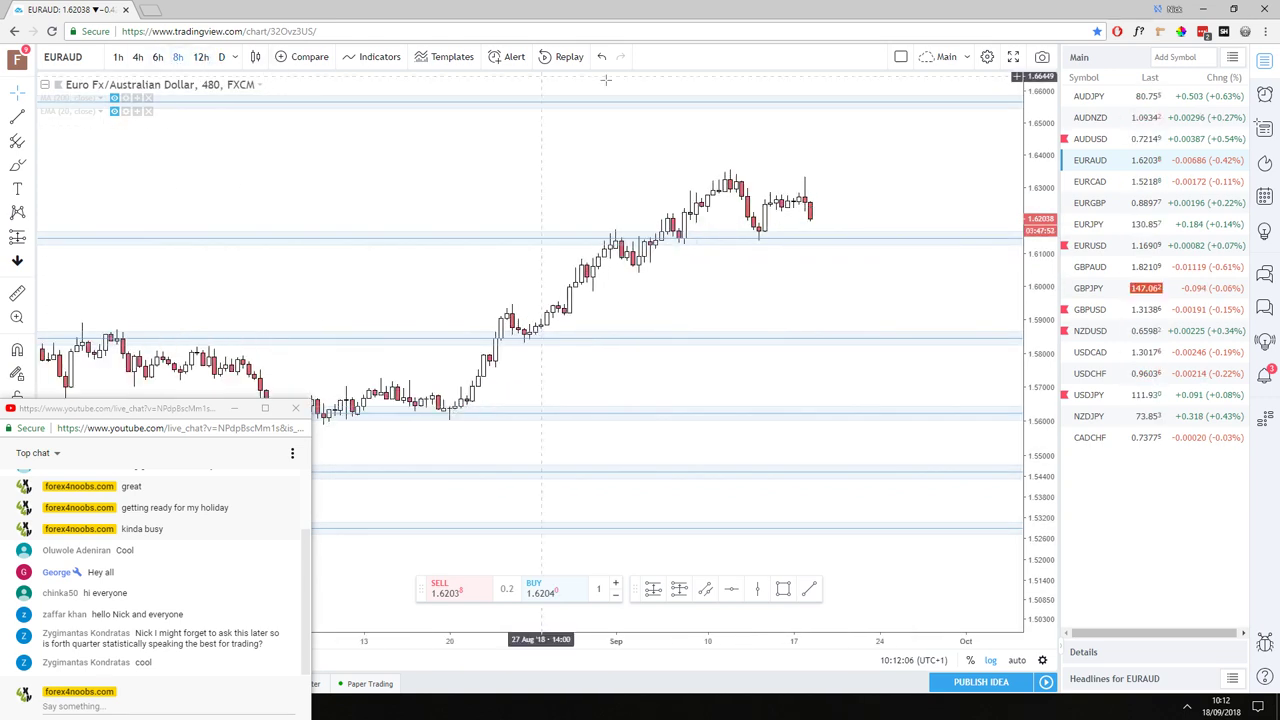
# - Open EURCAD, check it on the daily and 12-hour timeframes and return to 8-hour candles
pyautogui.click(1091, 182)
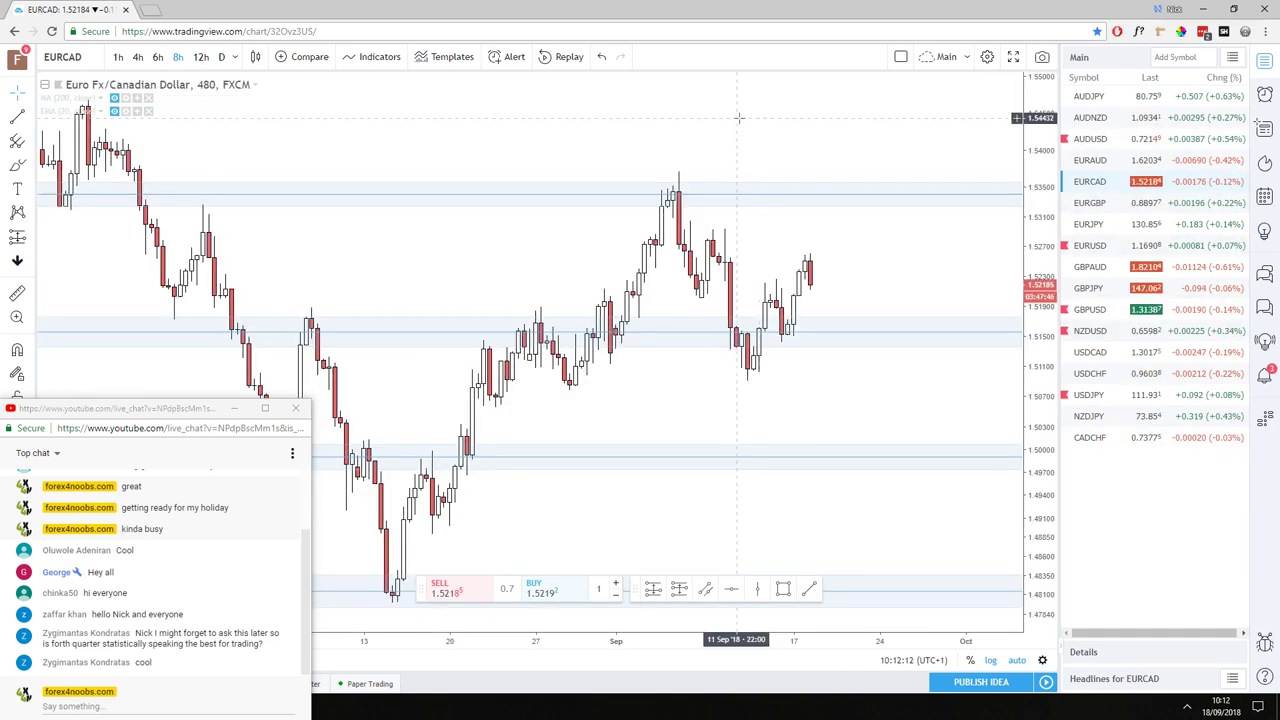
pyautogui.click(222, 57)
pyautogui.click(201, 57)
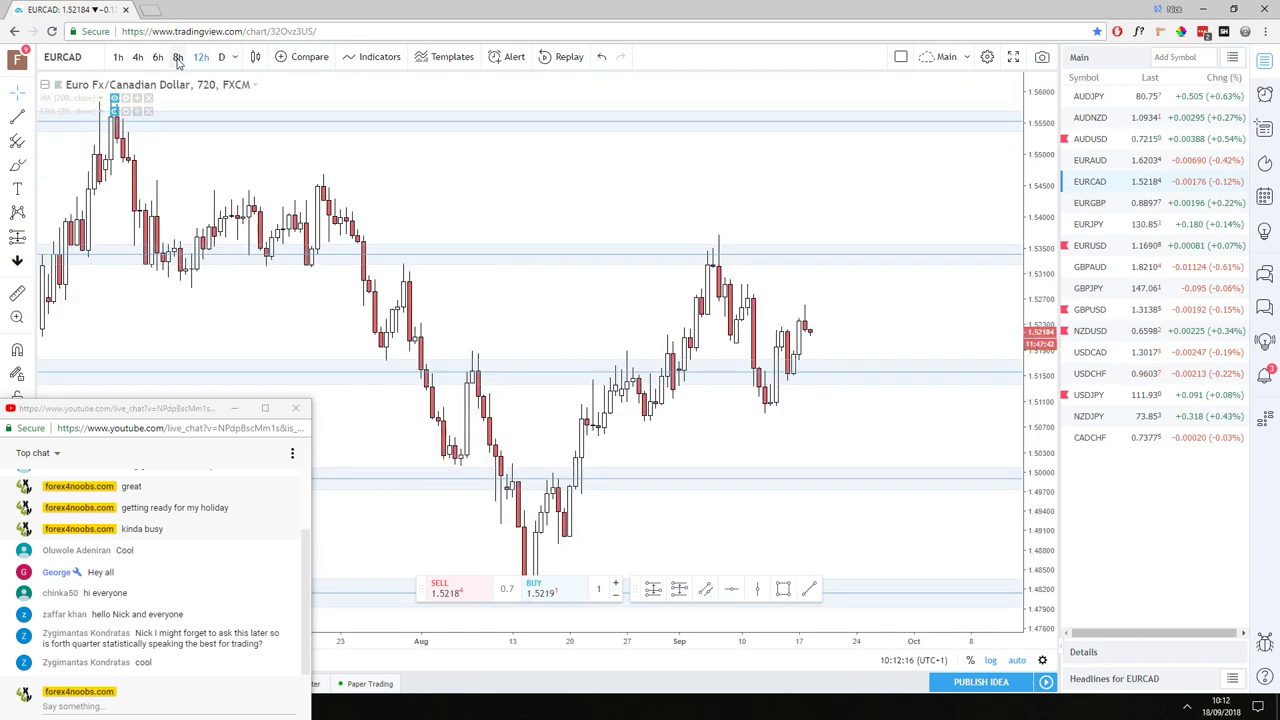
pyautogui.click(177, 58)
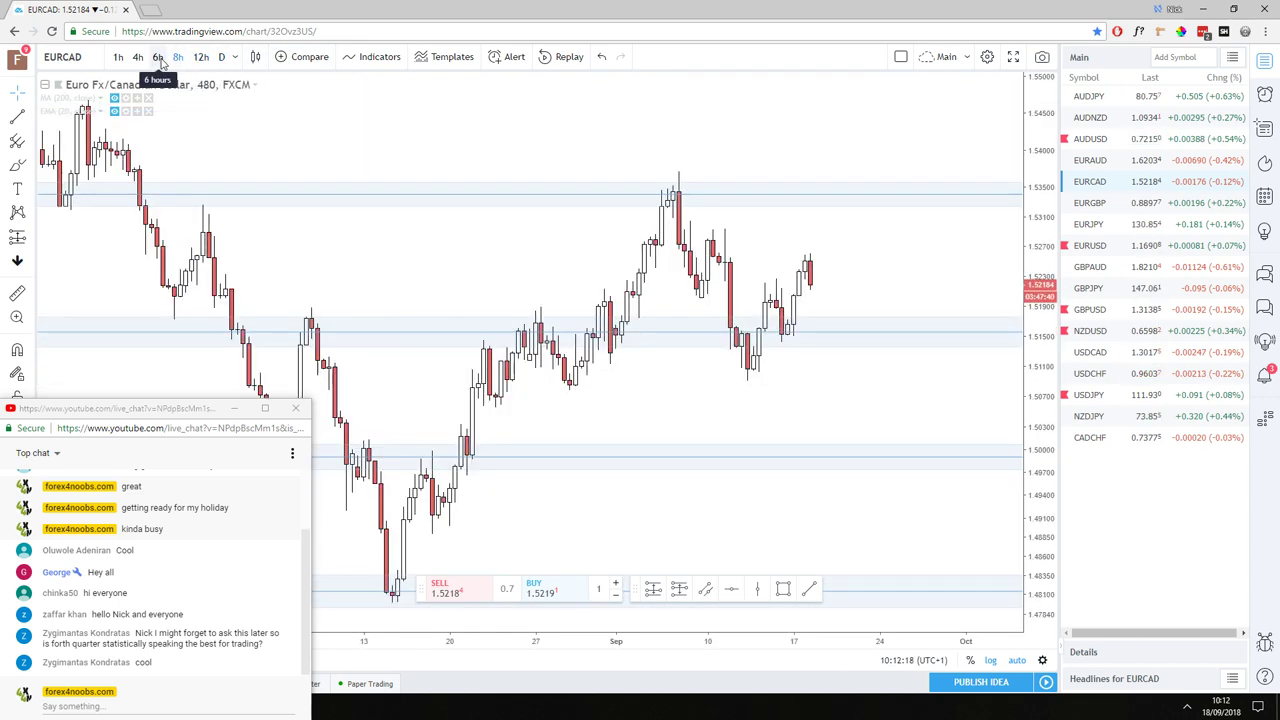
# - Open the EURGBP 8-hour chart and examine the September candles around the green lines and the zone below
pyautogui.click(1100, 205)
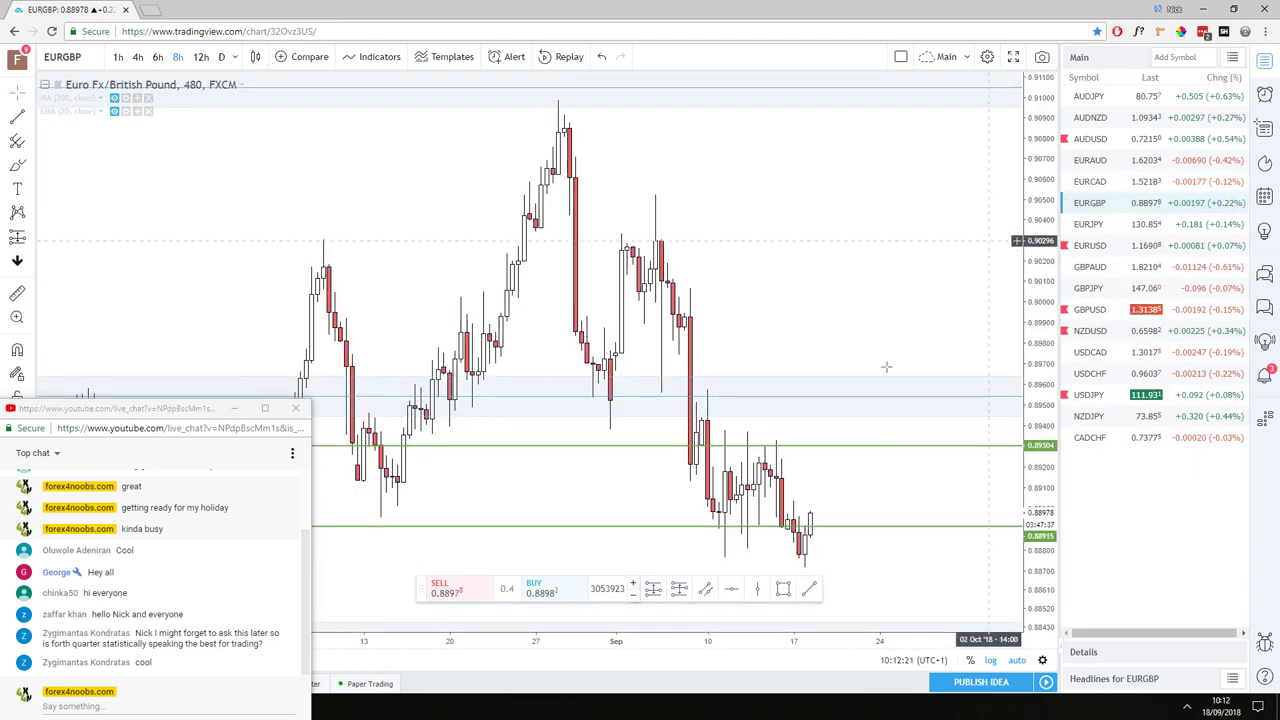
pyautogui.click(1015, 490)
pyautogui.moveTo(1017, 498); pyautogui.dragTo(1019, 590)
pyautogui.click(1025, 626)
pyautogui.moveTo(1037, 487); pyautogui.dragTo(1036, 533)
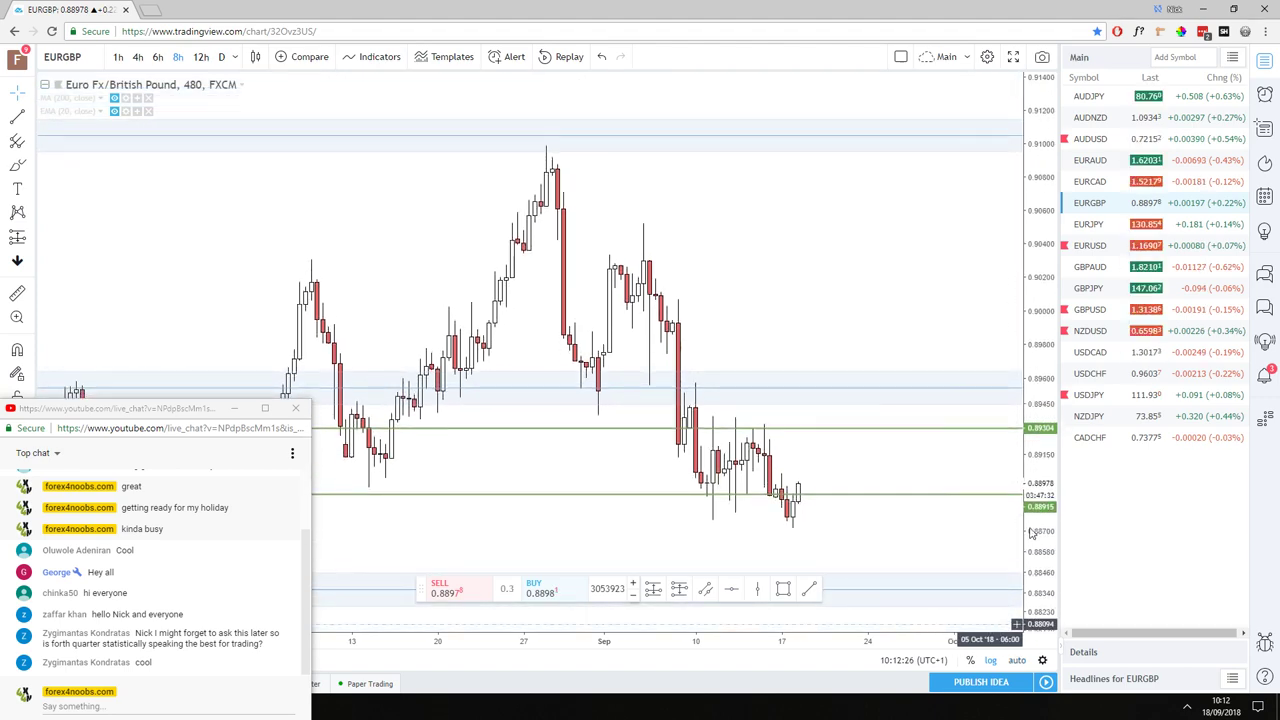
pyautogui.moveTo(947, 525); pyautogui.dragTo(966, 438)
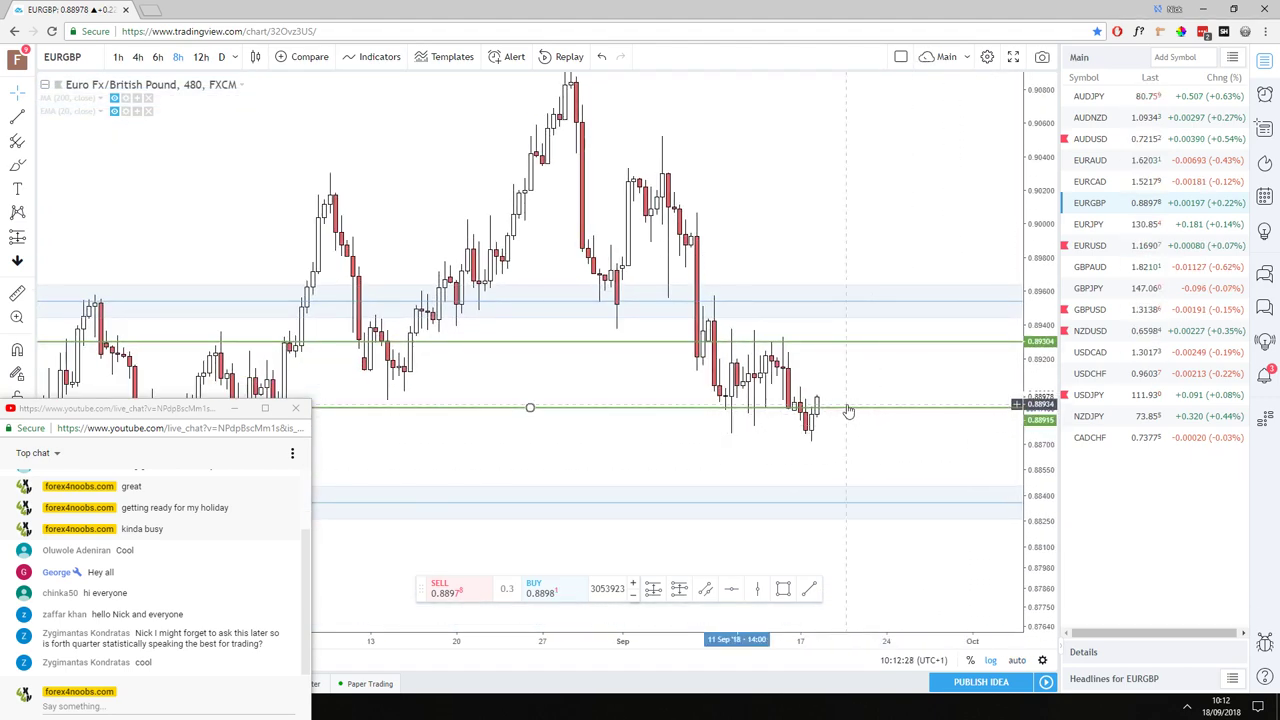
# - Delete the two green horizontal lines from the EURGBP chart
pyautogui.moveTo(849, 408); pyautogui.dragTo(835, 350)
pyautogui.doubleClick(835, 350)
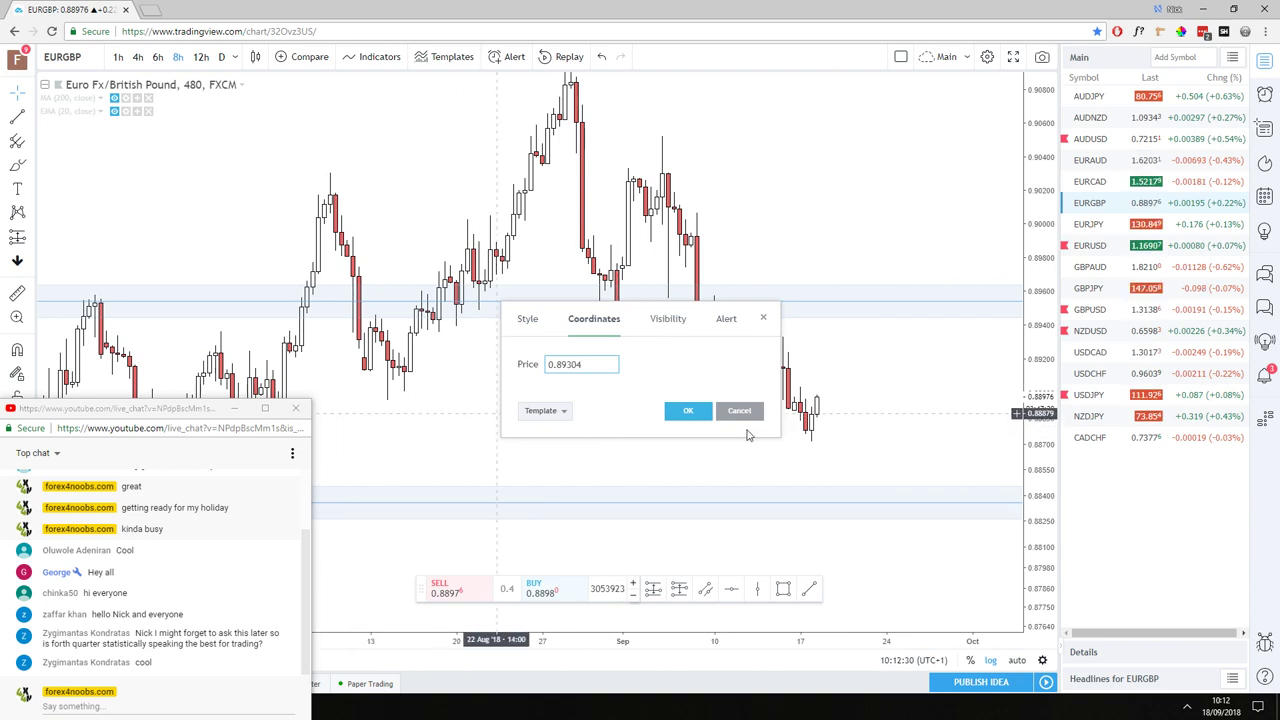
pyautogui.click(740, 411)
pyautogui.moveTo(862, 405); pyautogui.dragTo(866, 348)
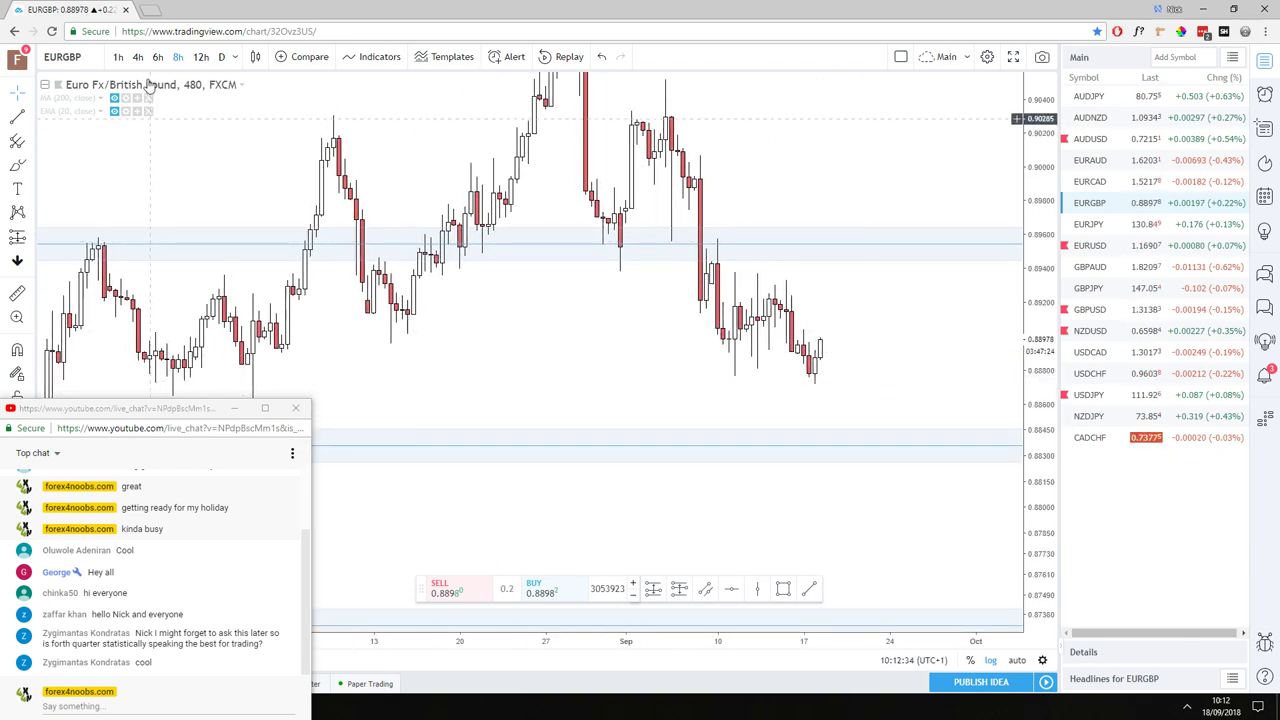
# - Examine EURGBP on the 1-hour and daily timeframes against its zones, and open the daily EURJPY chart
pyautogui.click(119, 57)
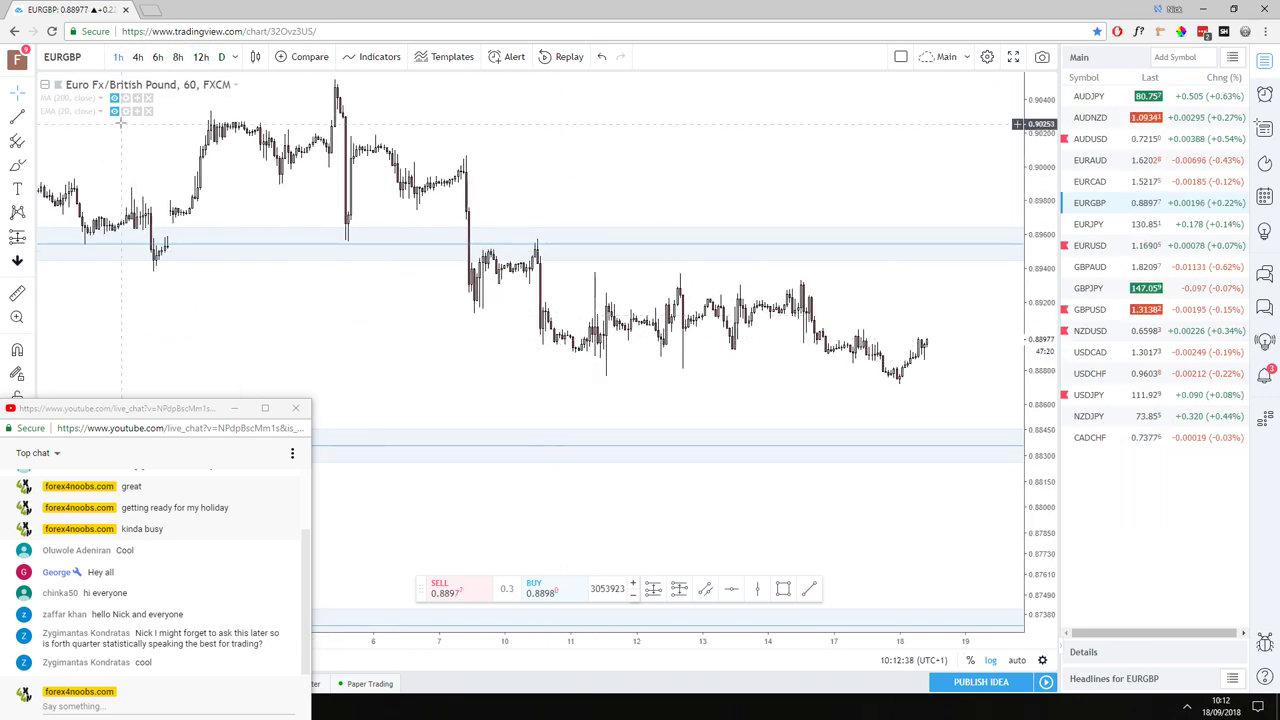
pyautogui.click(221, 57)
pyautogui.scroll(7, 537, 198)
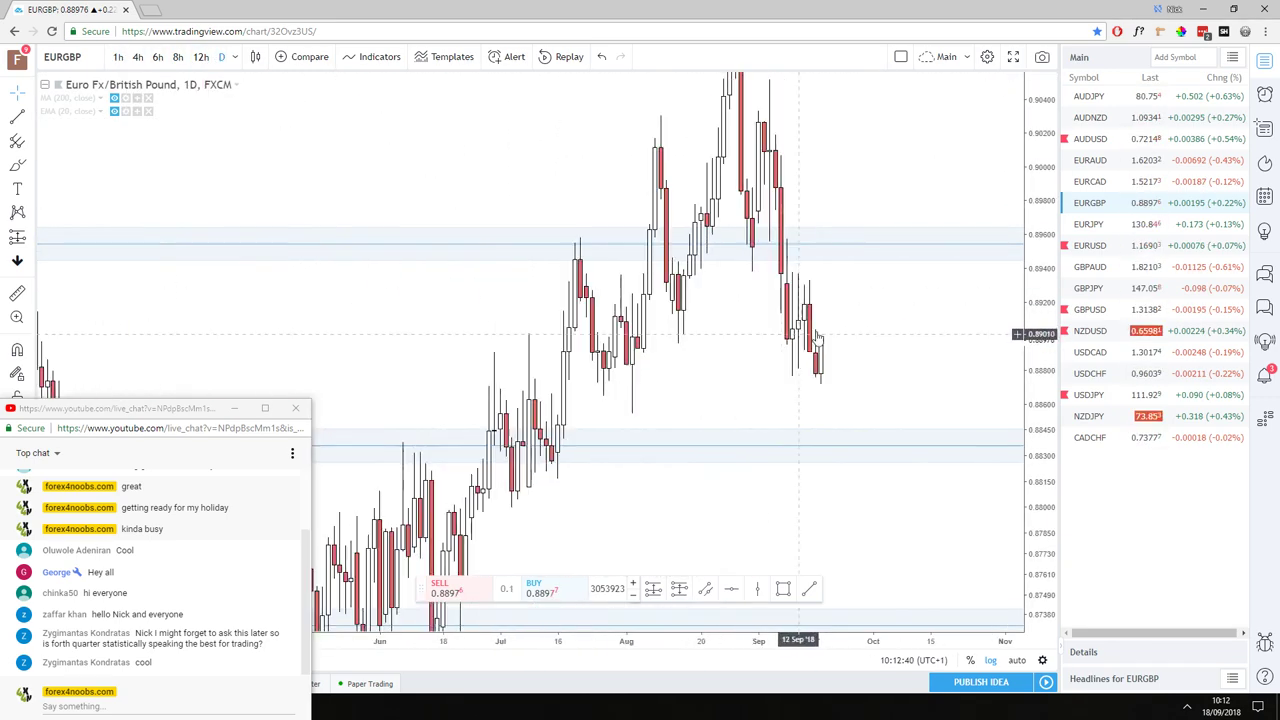
pyautogui.moveTo(1028, 278); pyautogui.dragTo(1010, 577)
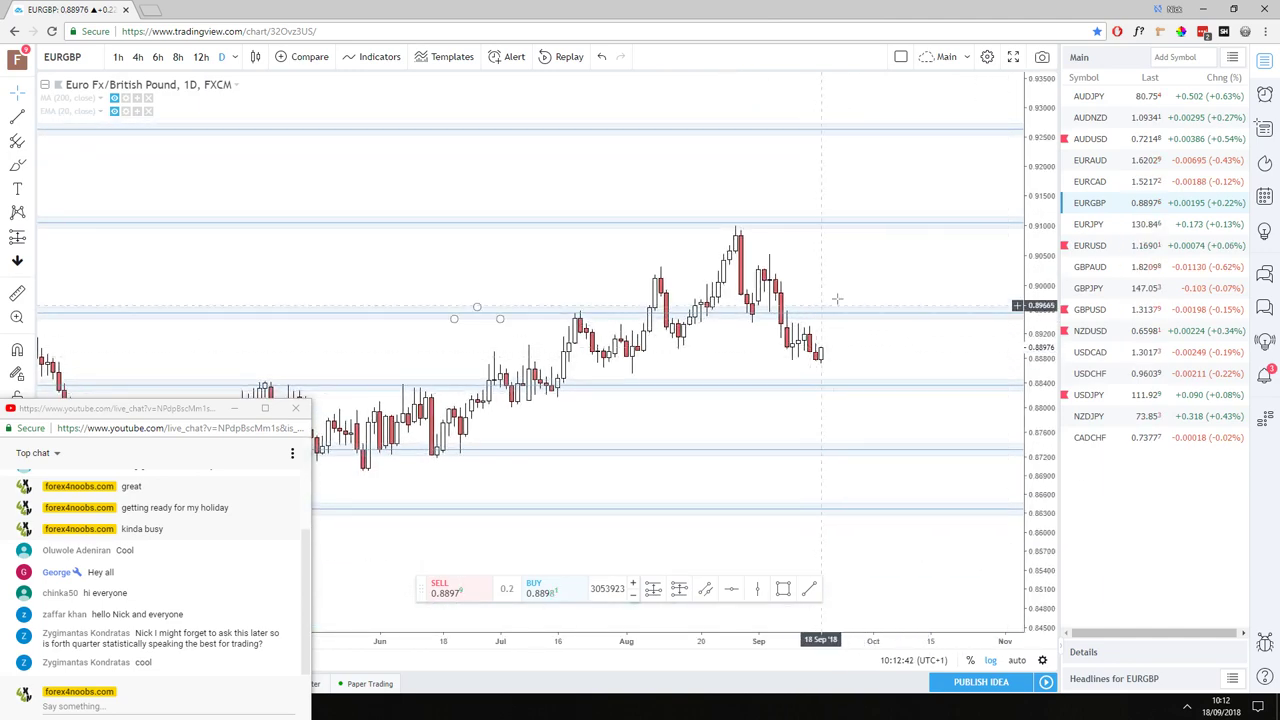
pyautogui.click(1095, 225)
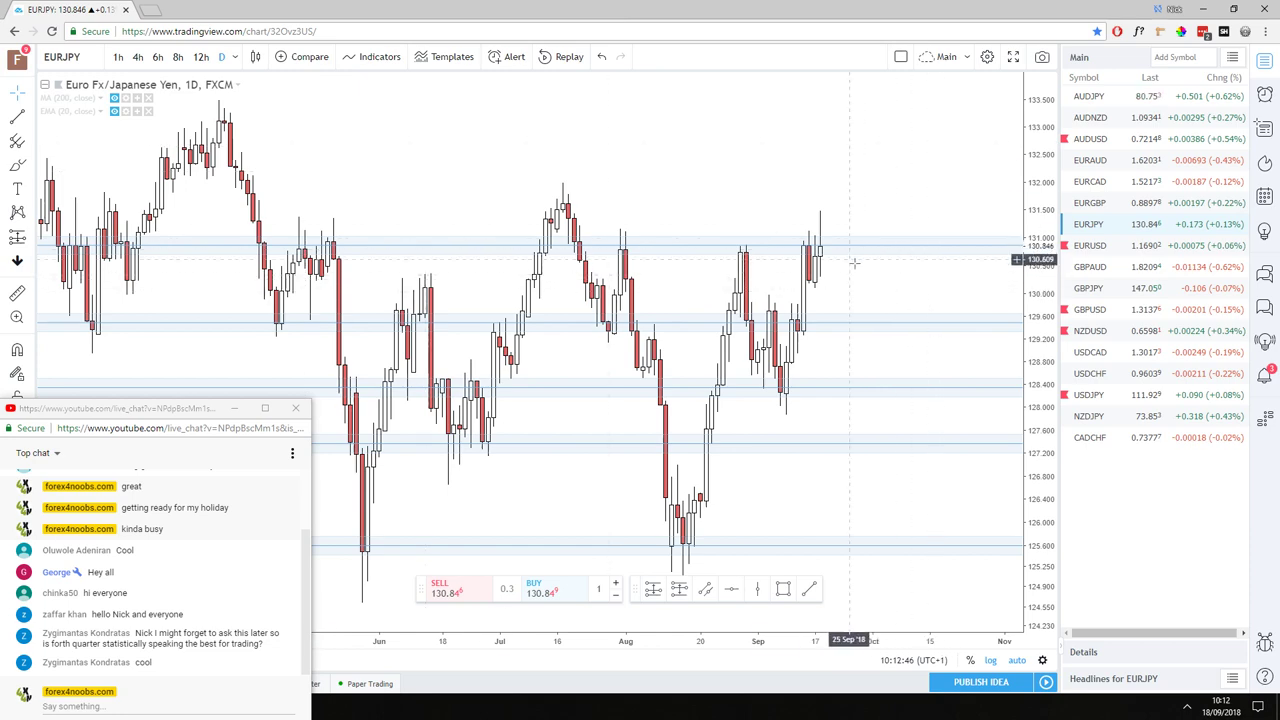
# - Check EURJPY on 12-hour candles, and examine EURUSD on the 12-hour and 1-hour timeframes against its marked zones
pyautogui.scroll(1, 700, 220)
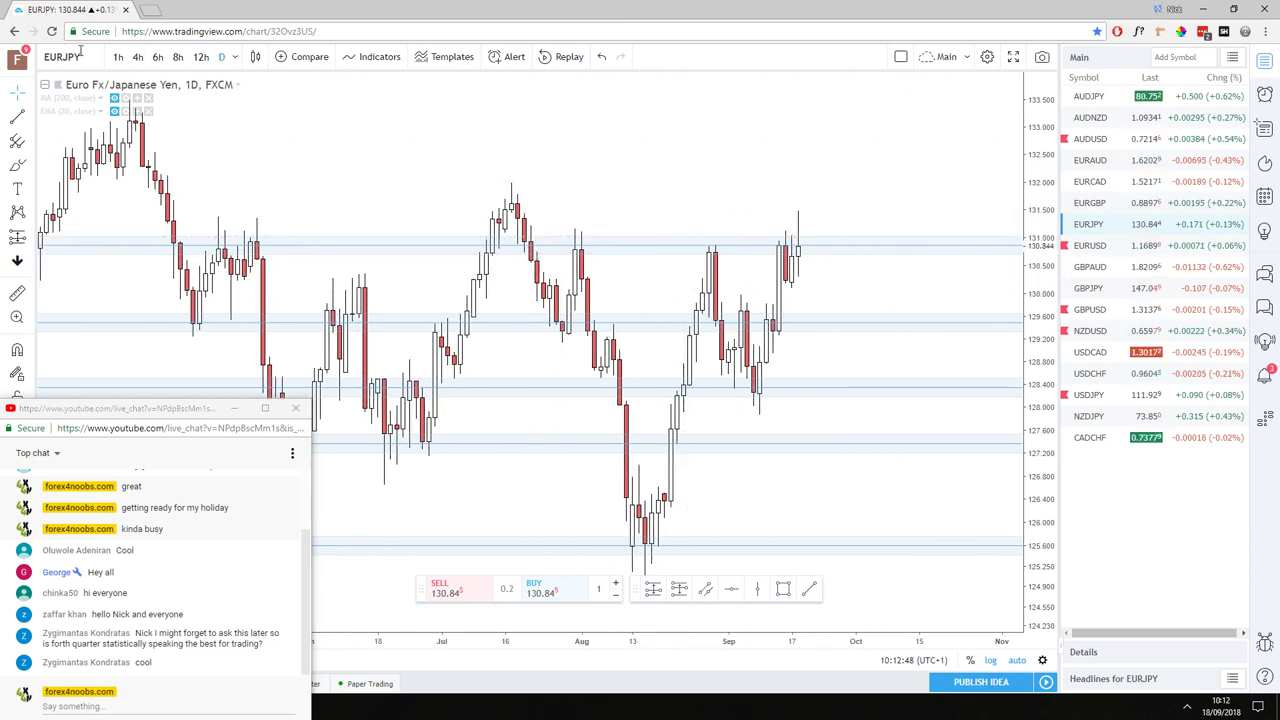
pyautogui.click(200, 58)
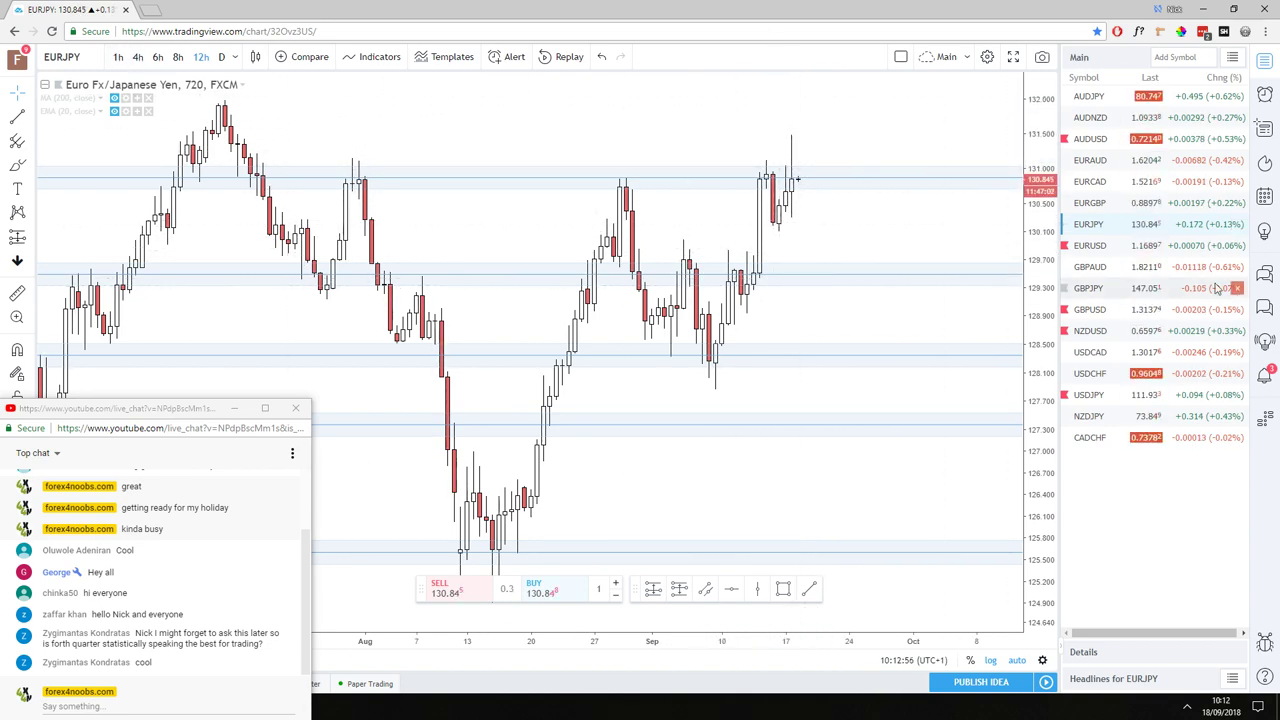
pyautogui.click(1103, 249)
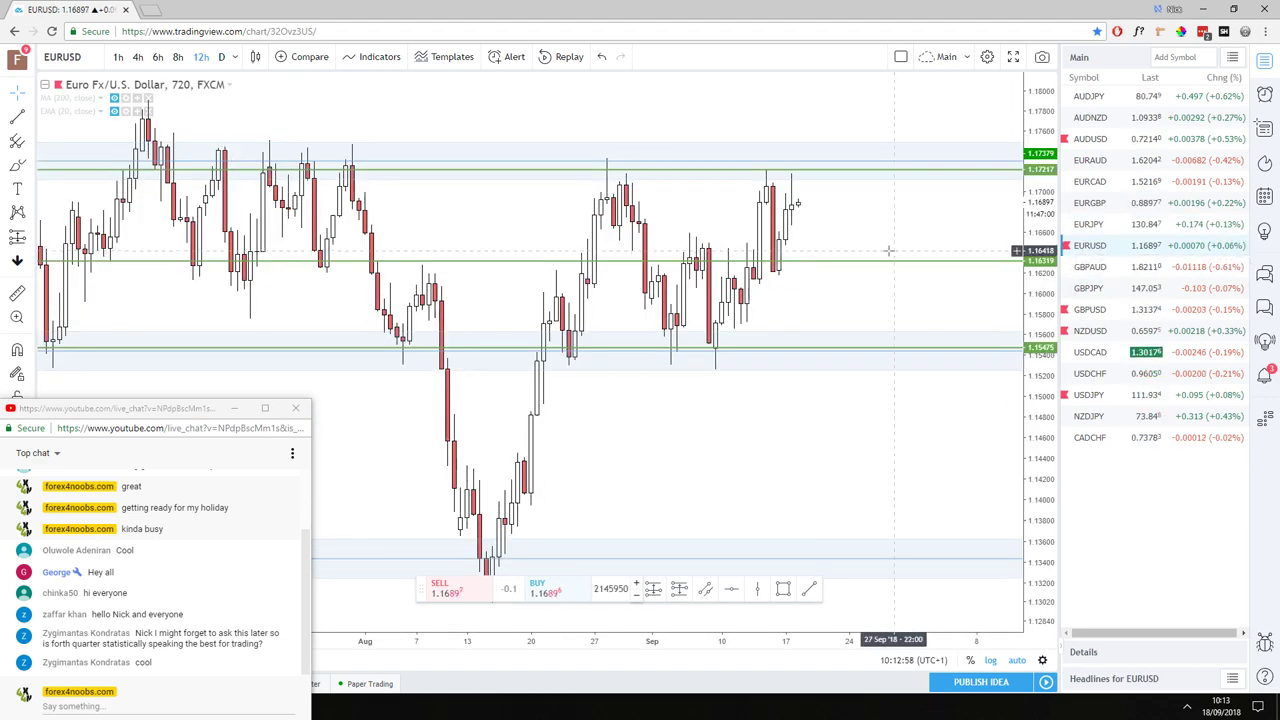
pyautogui.scroll(2, 796, 308)
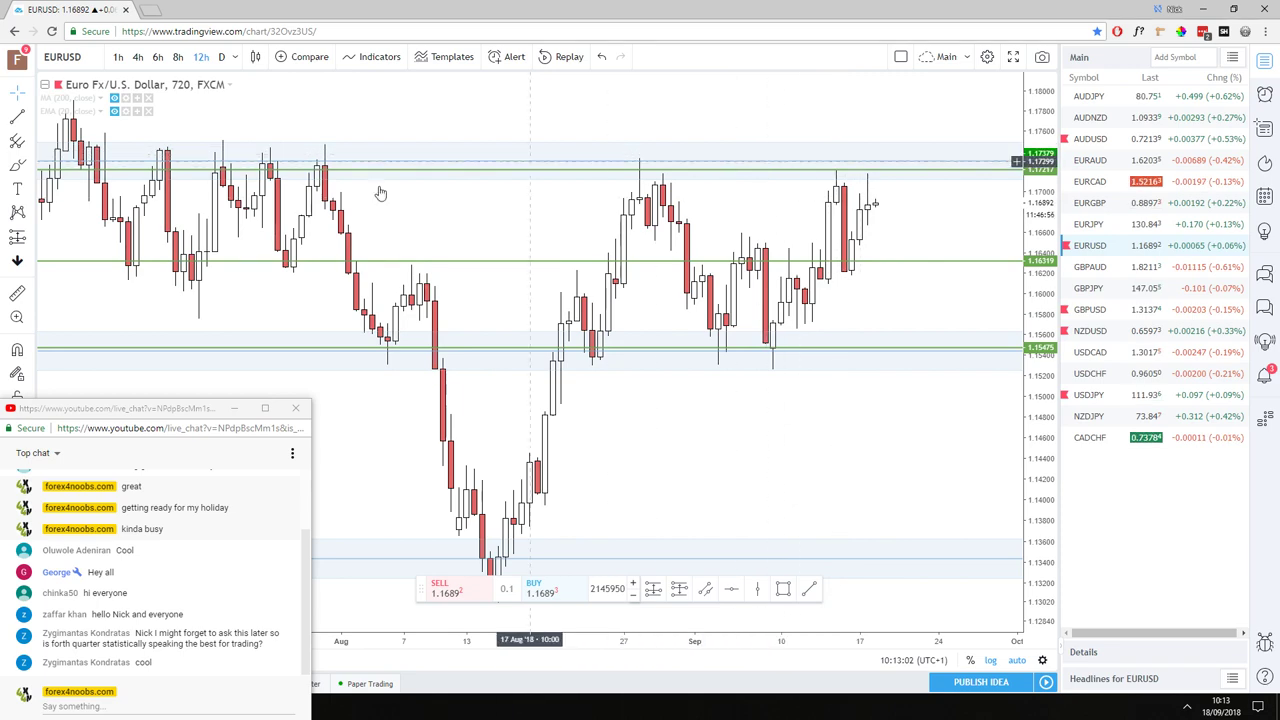
pyautogui.click(119, 58)
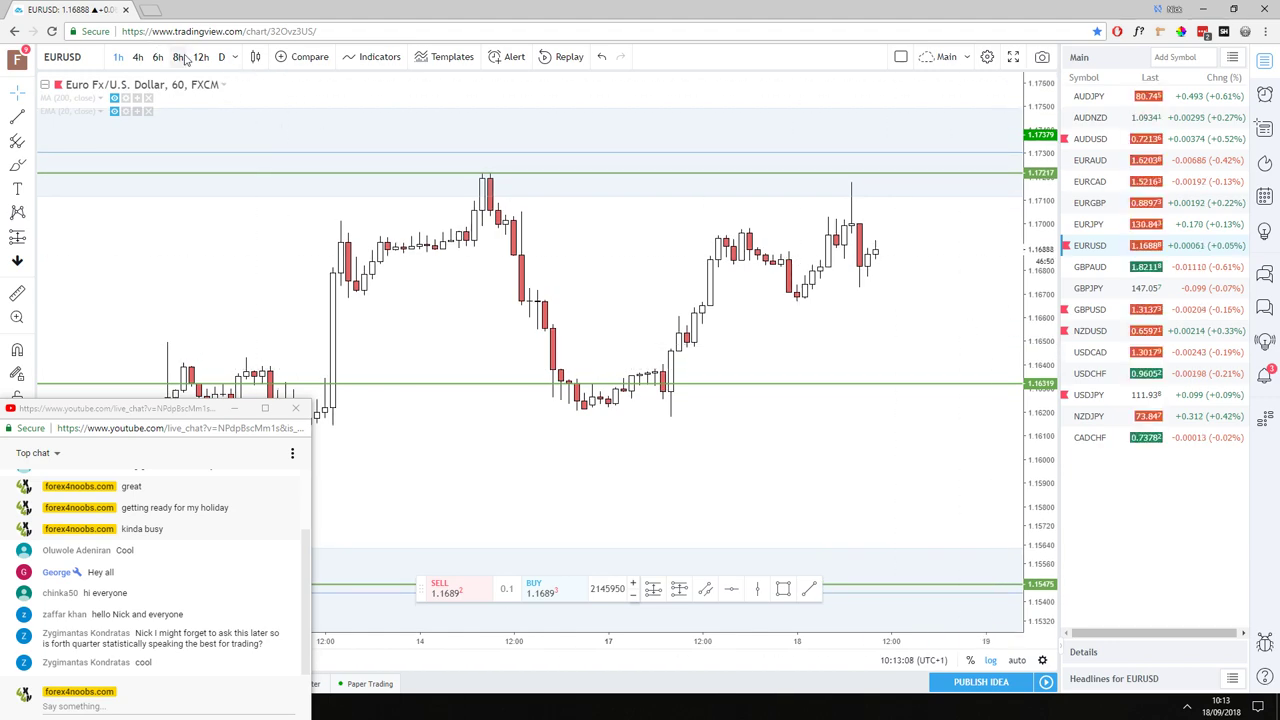
# - On the daily EURUSD chart, delete the old short-position drawing and the "Daily close early" and "Daily good trade" labels
pyautogui.click(221, 57)
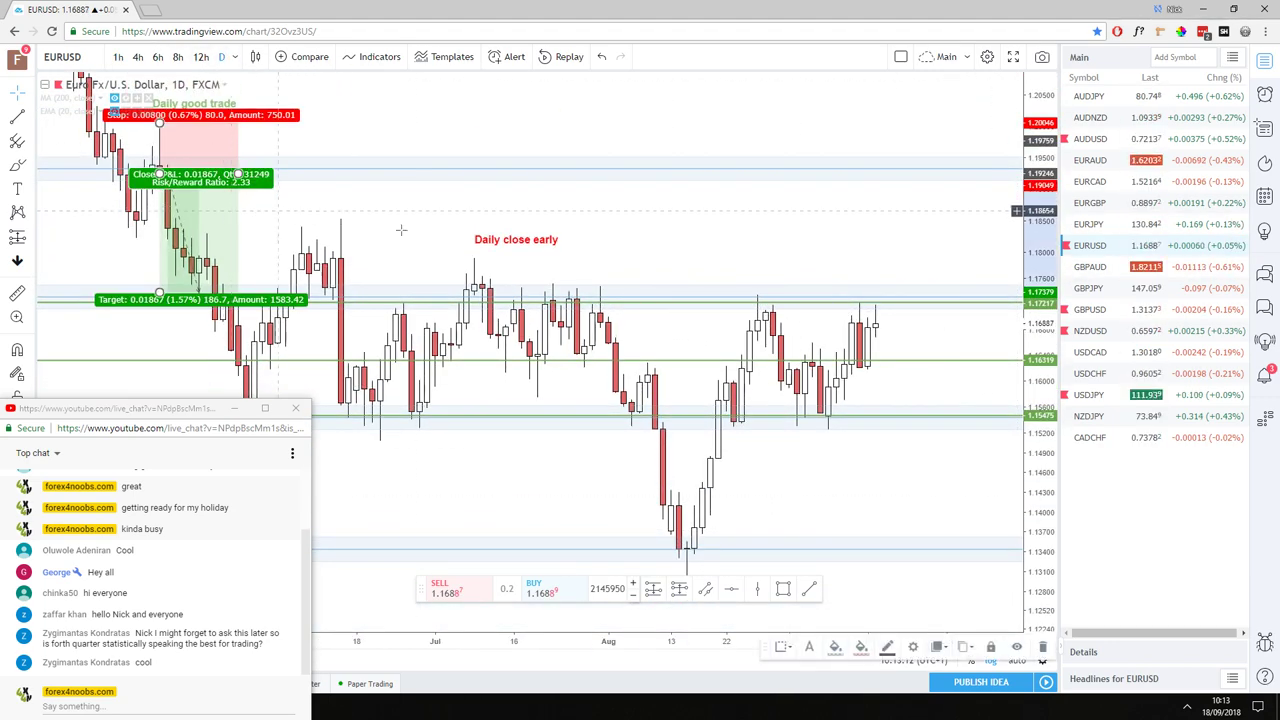
pyautogui.press('Delete')
pyautogui.click(526, 240)
pyautogui.press('Delete')
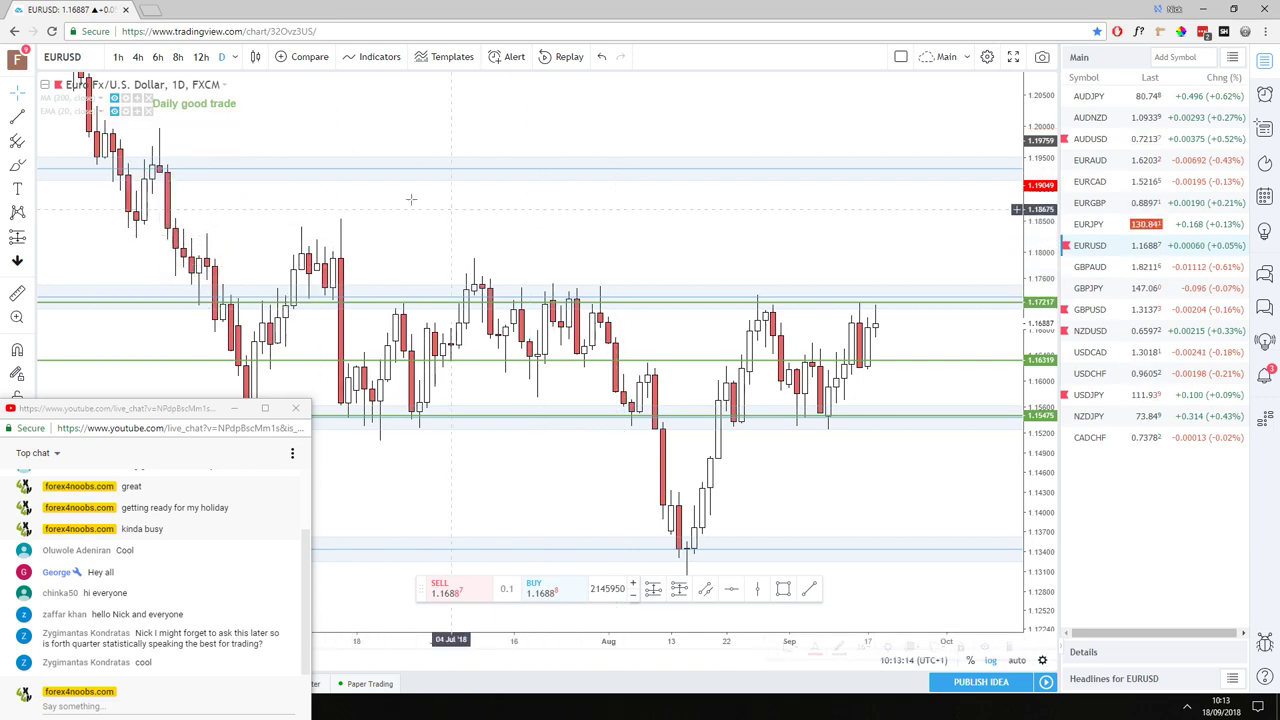
pyautogui.moveTo(388, 205); pyautogui.dragTo(766, 303)
pyautogui.press('Delete')
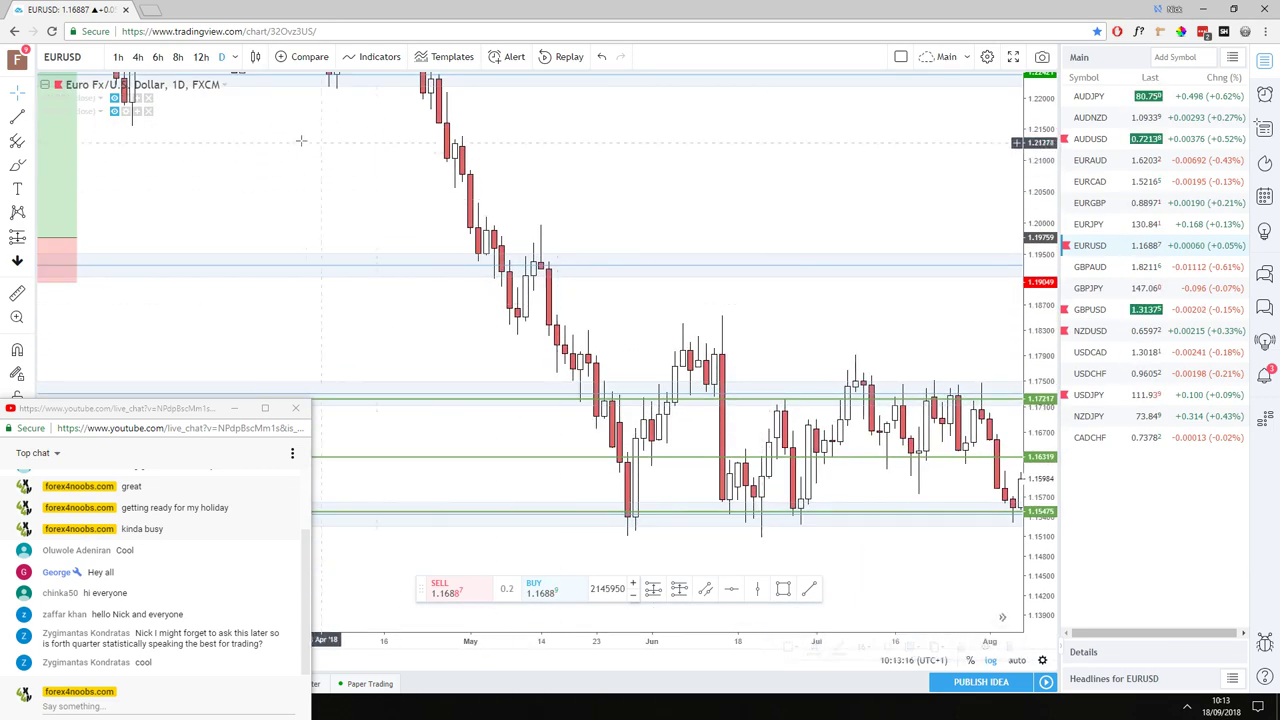
# - Delete the old long-position drawing and the "12hr good trade" label from the earlier EURUSD daily history
pyautogui.moveTo(305, 149); pyautogui.dragTo(880, 388)
pyautogui.click(523, 437)
pyautogui.press('Delete')
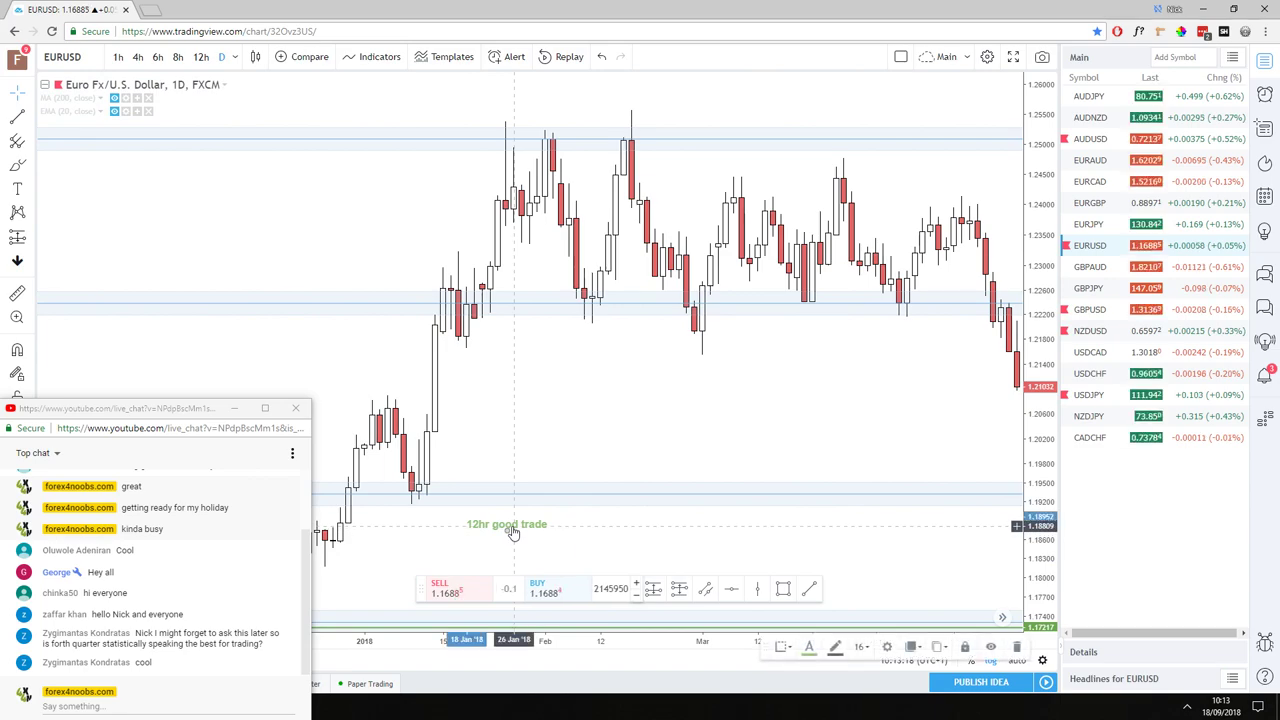
pyautogui.moveTo(513, 532); pyautogui.dragTo(235, 275)
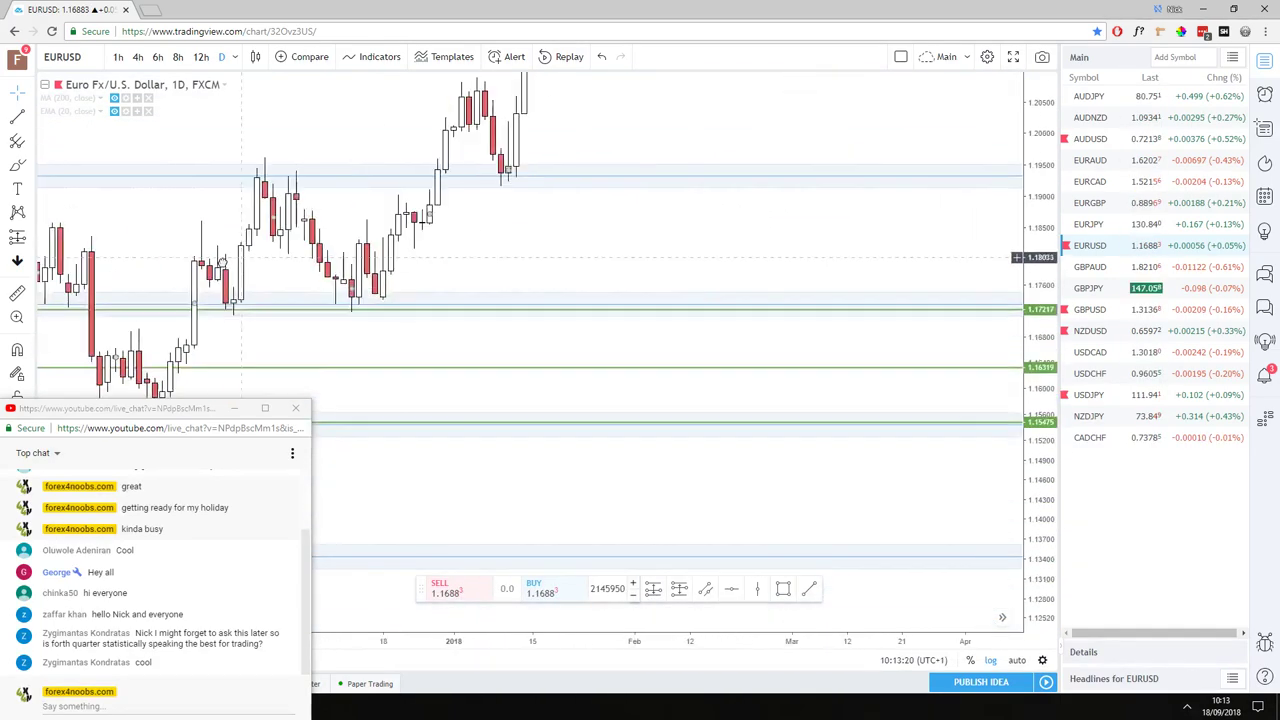
# - Examine the recent EURUSD daily candles around the green lines, temporarily highlighting the late-August to September price swing
pyautogui.moveTo(845, 256); pyautogui.dragTo(110, 447)
pyautogui.moveTo(809, 282); pyautogui.dragTo(300, 50)
pyautogui.moveTo(669, 463); pyautogui.dragTo(840, 471)
pyautogui.scroll(2, 420, 140)
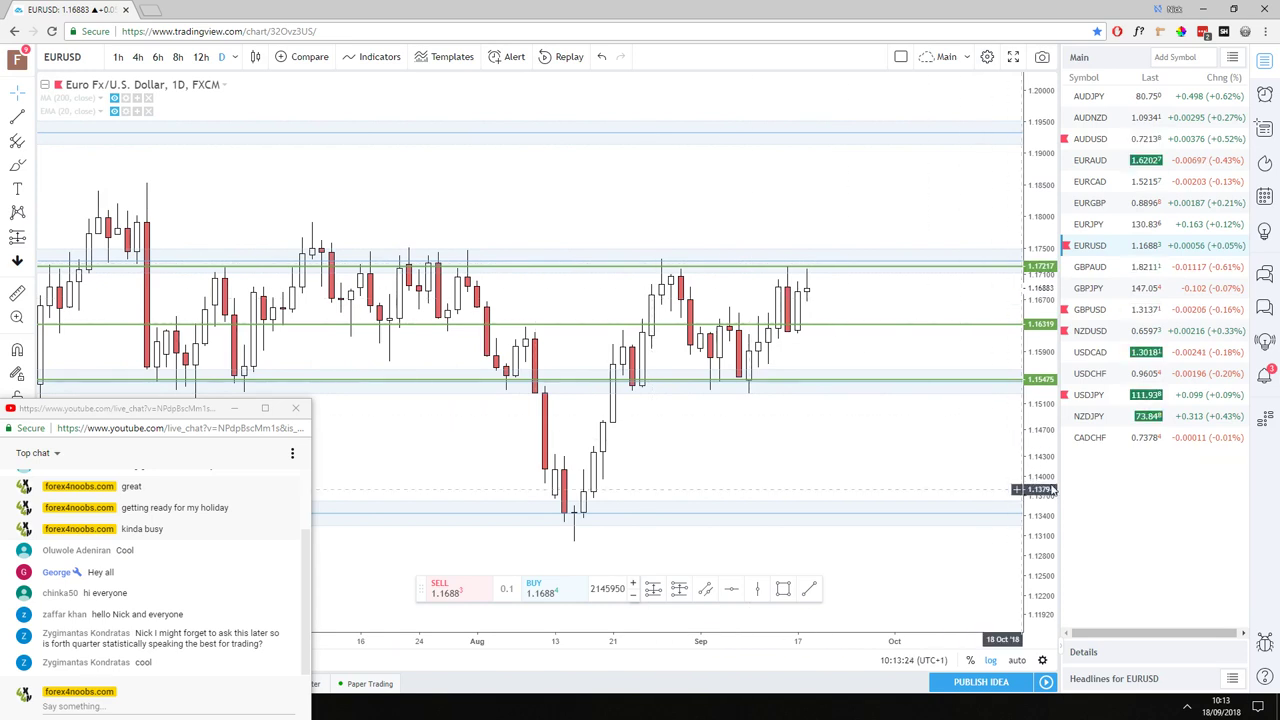
pyautogui.moveTo(1040, 470); pyautogui.dragTo(1038, 428)
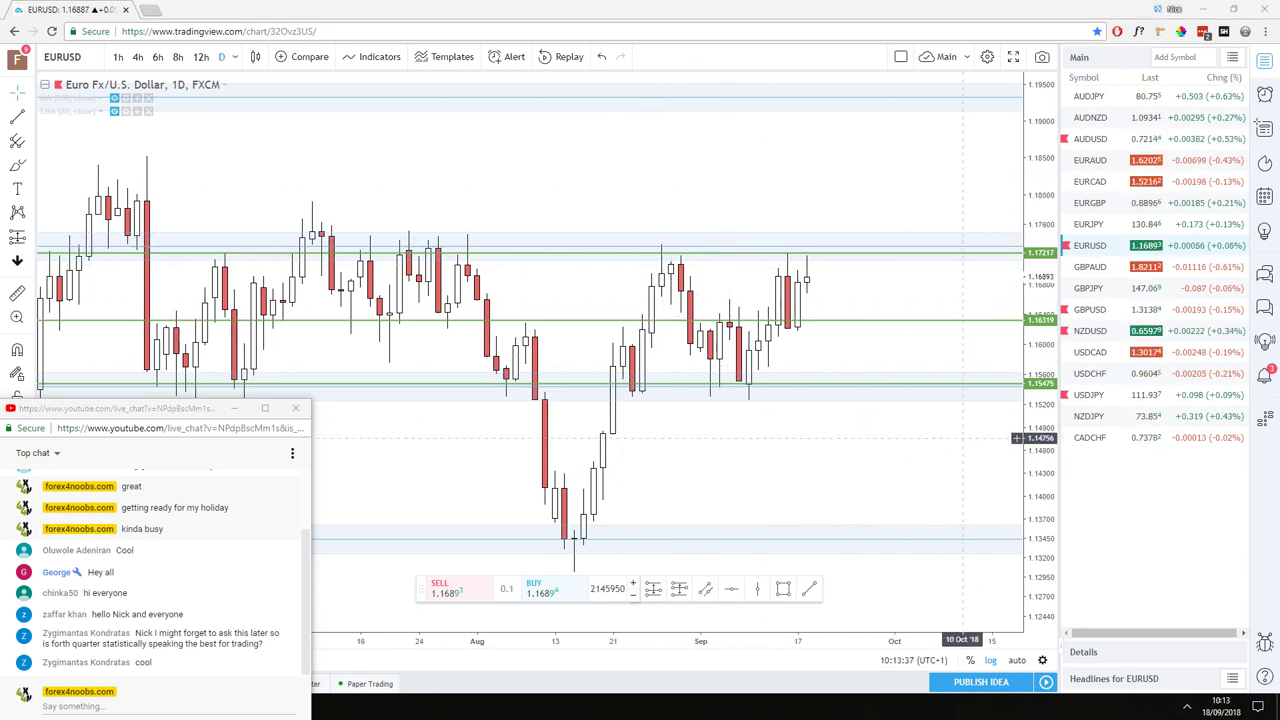
pyautogui.moveTo(892, 213); pyautogui.dragTo(645, 363)
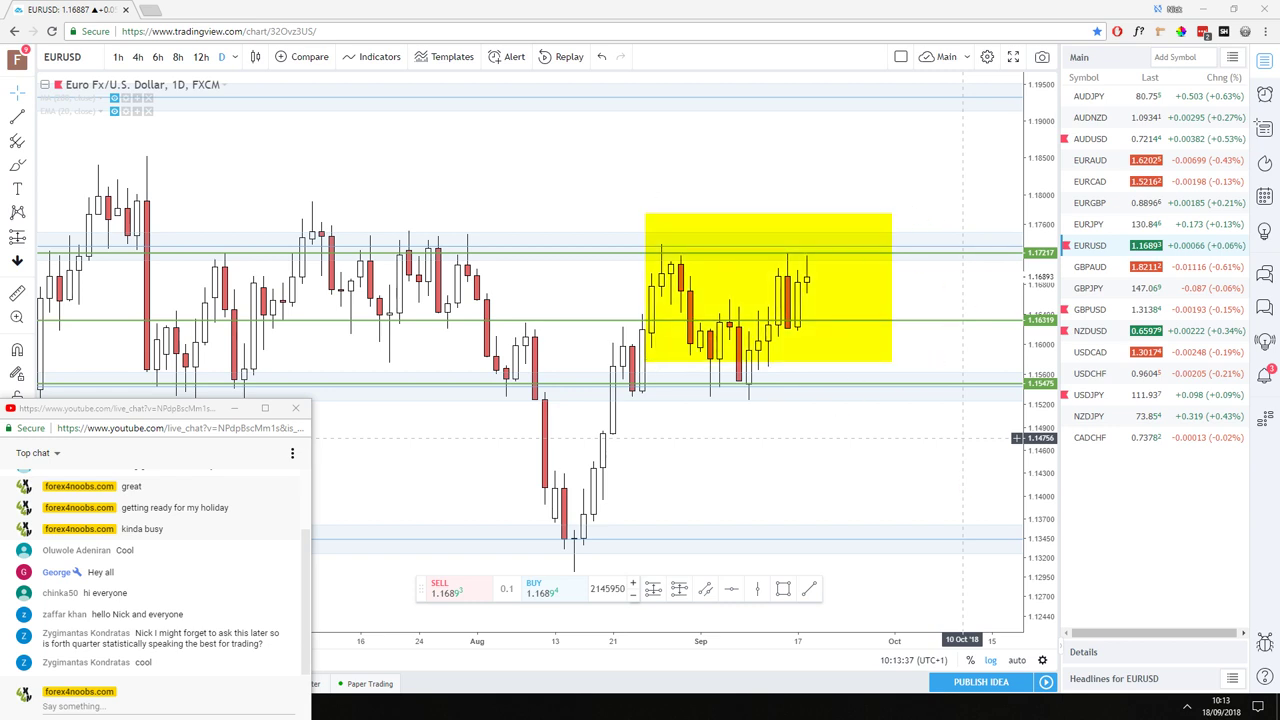
pyautogui.hotkey('ctrl', 'z')
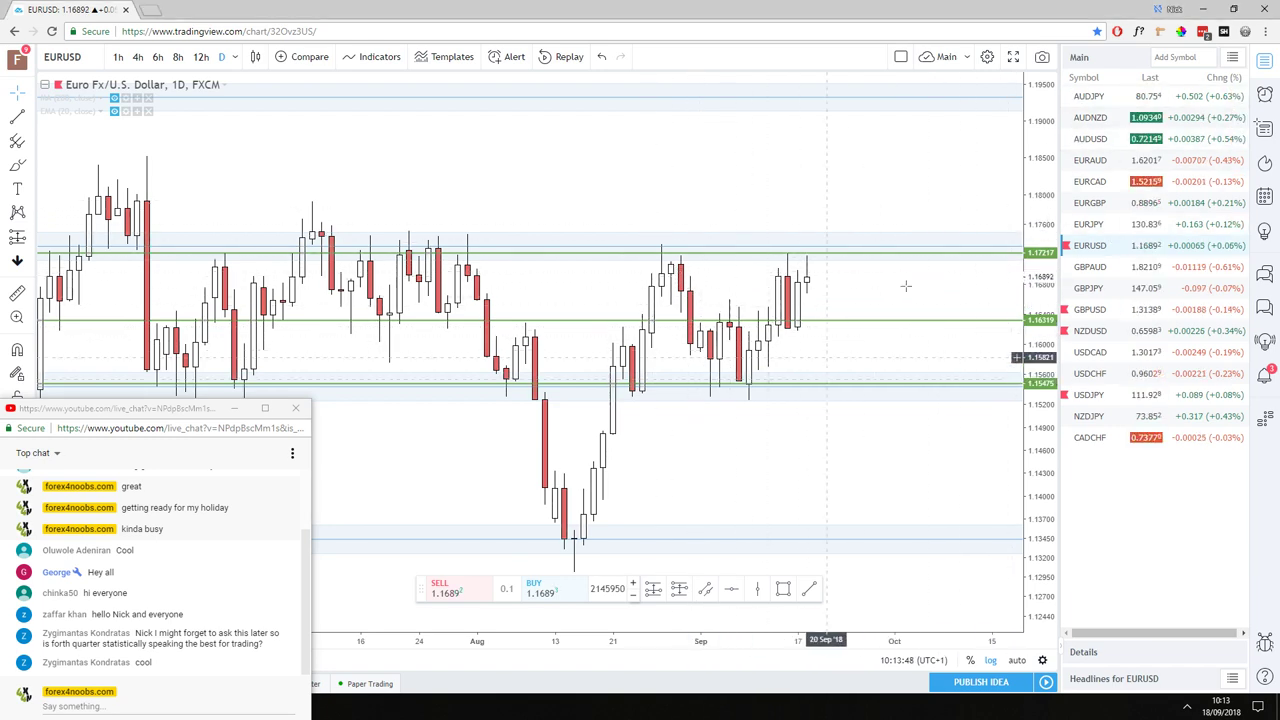
# - Open the daily GBPAUD chart and examine the September candles against the two uppermost zones
pyautogui.press('Down')
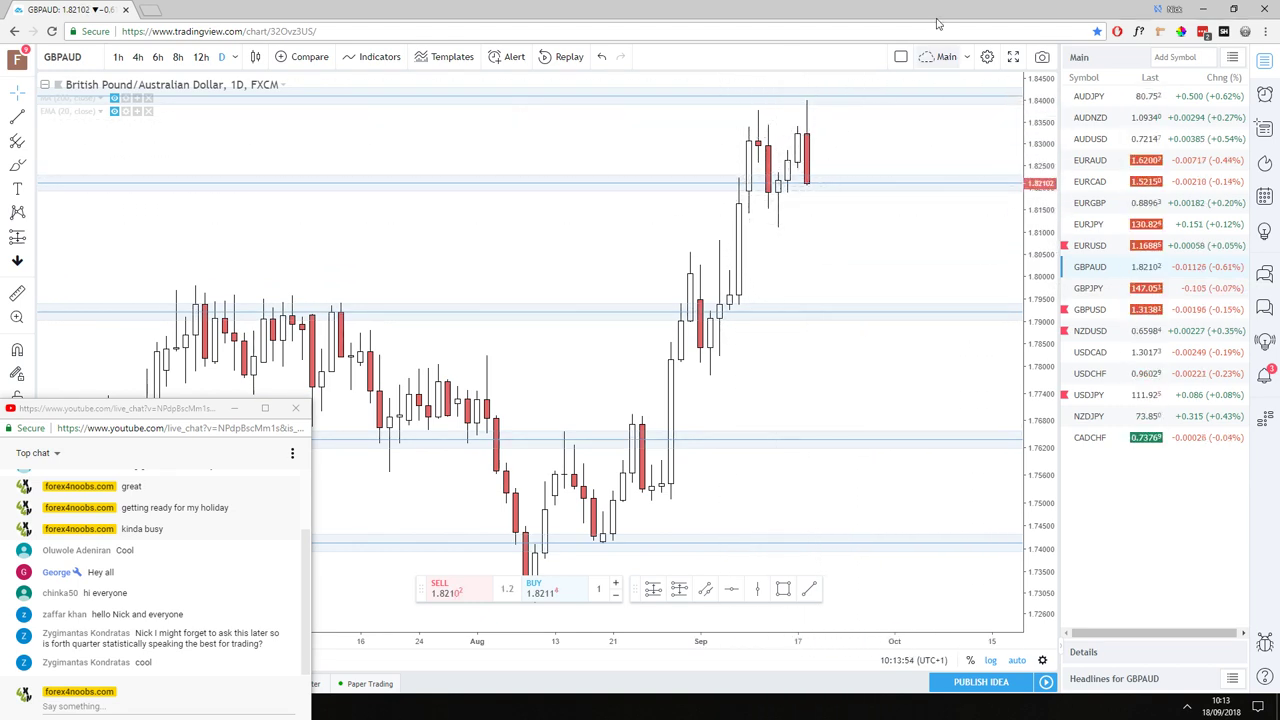
pyautogui.scroll(-2, 805, 220)
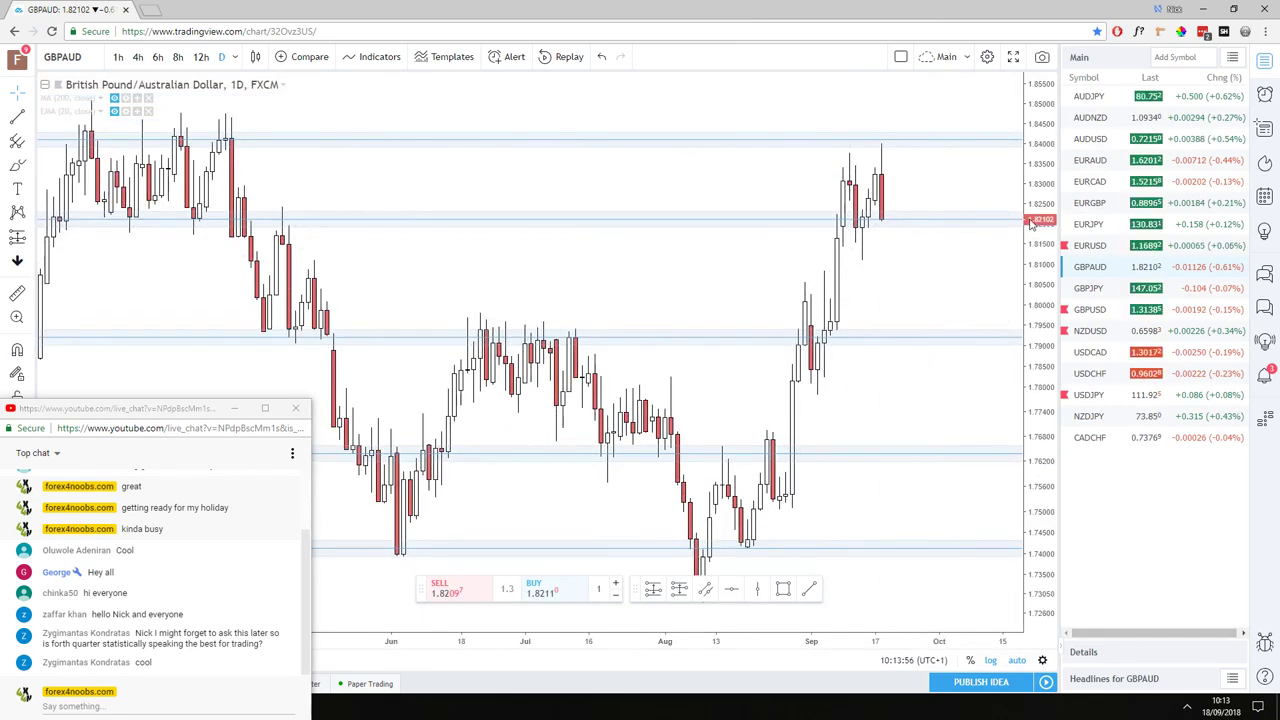
pyautogui.scroll(-1, 934, 257)
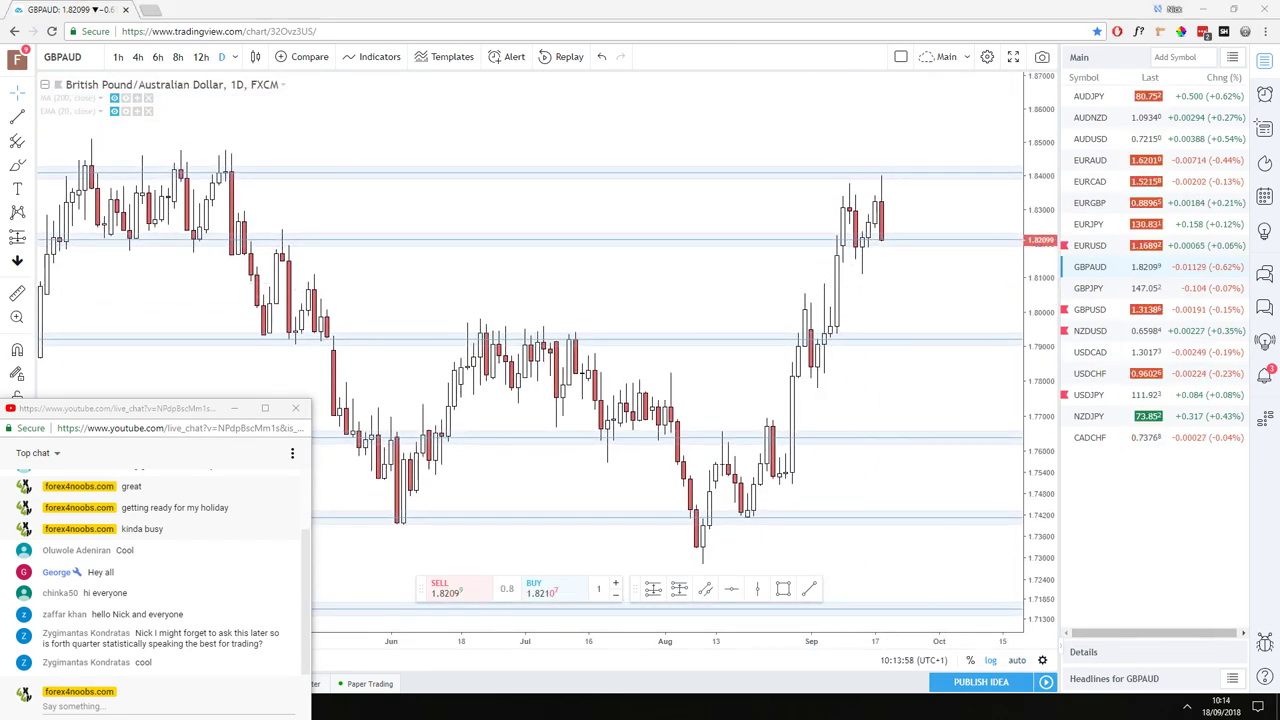
pyautogui.moveTo(865, 195); pyautogui.dragTo(847, 199)
pyautogui.moveTo(849, 203); pyautogui.dragTo(868, 263)
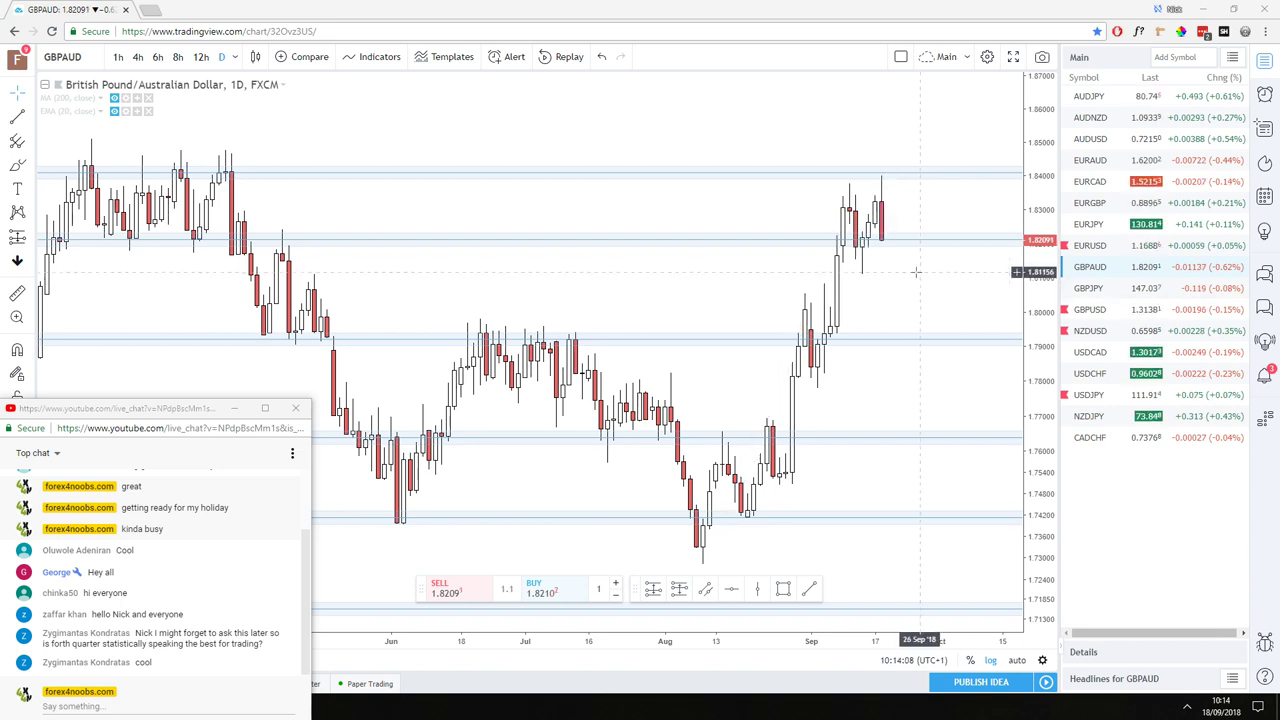
# - Check GBPAUD on the 12-hour, 8-hour and 4-hour timeframes and return to daily candles
pyautogui.scroll(2, 900, 272)
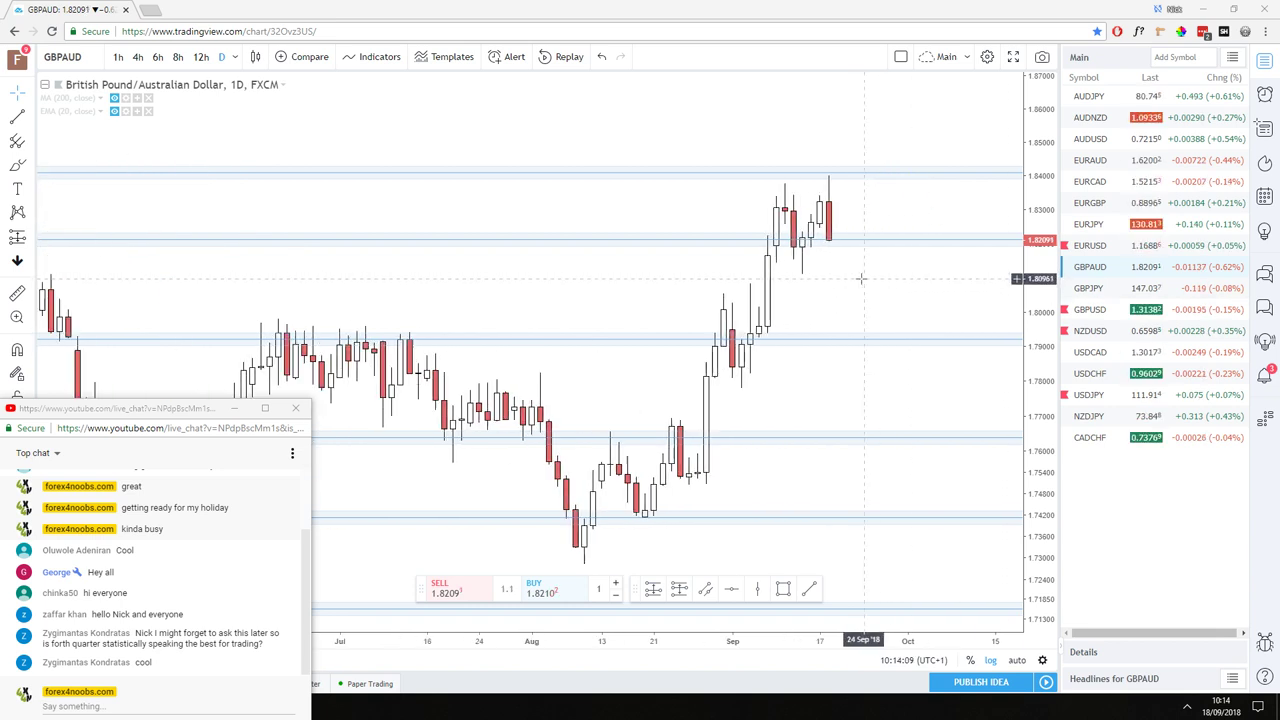
pyautogui.click(201, 57)
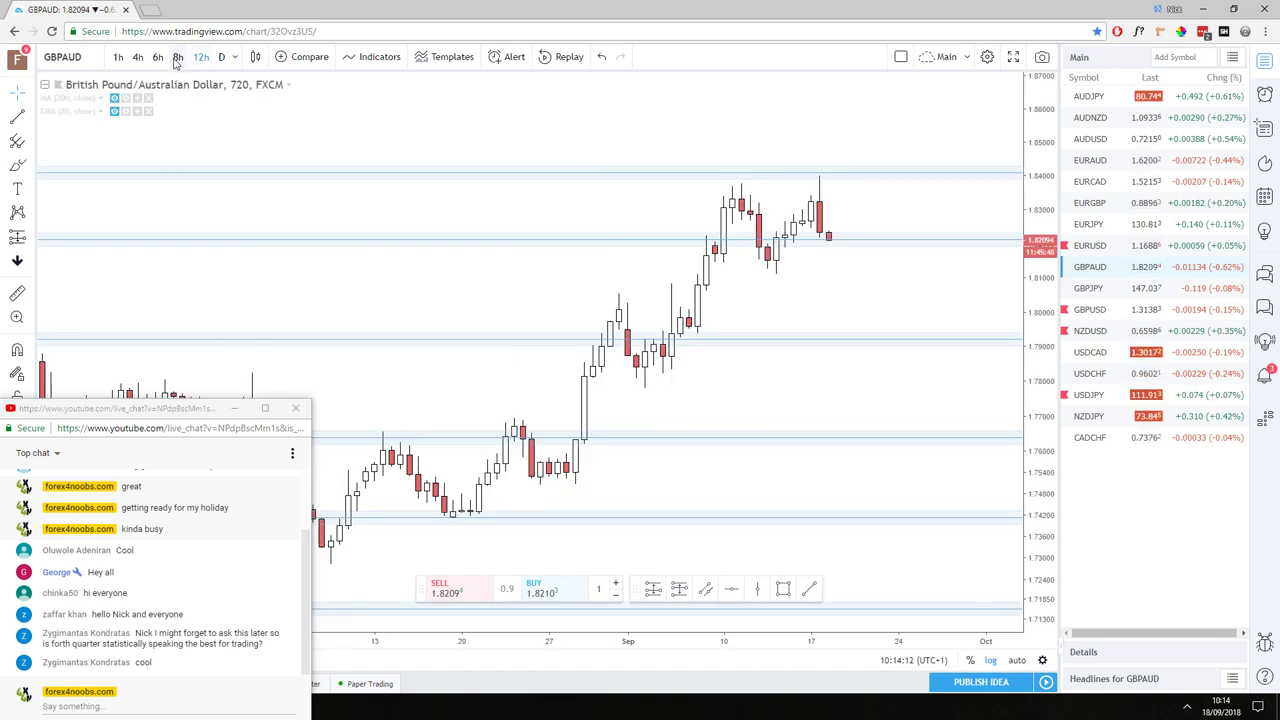
pyautogui.click(177, 57)
pyautogui.click(138, 57)
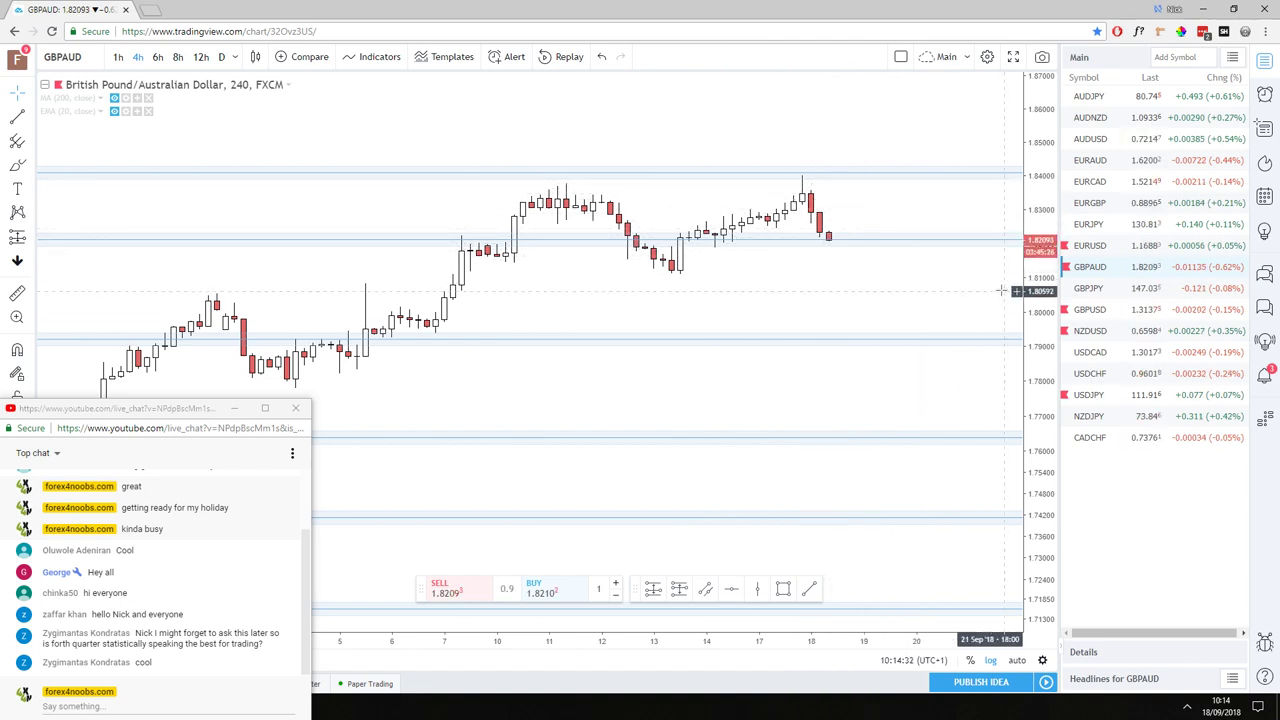
pyautogui.scroll(-2, 806, 172)
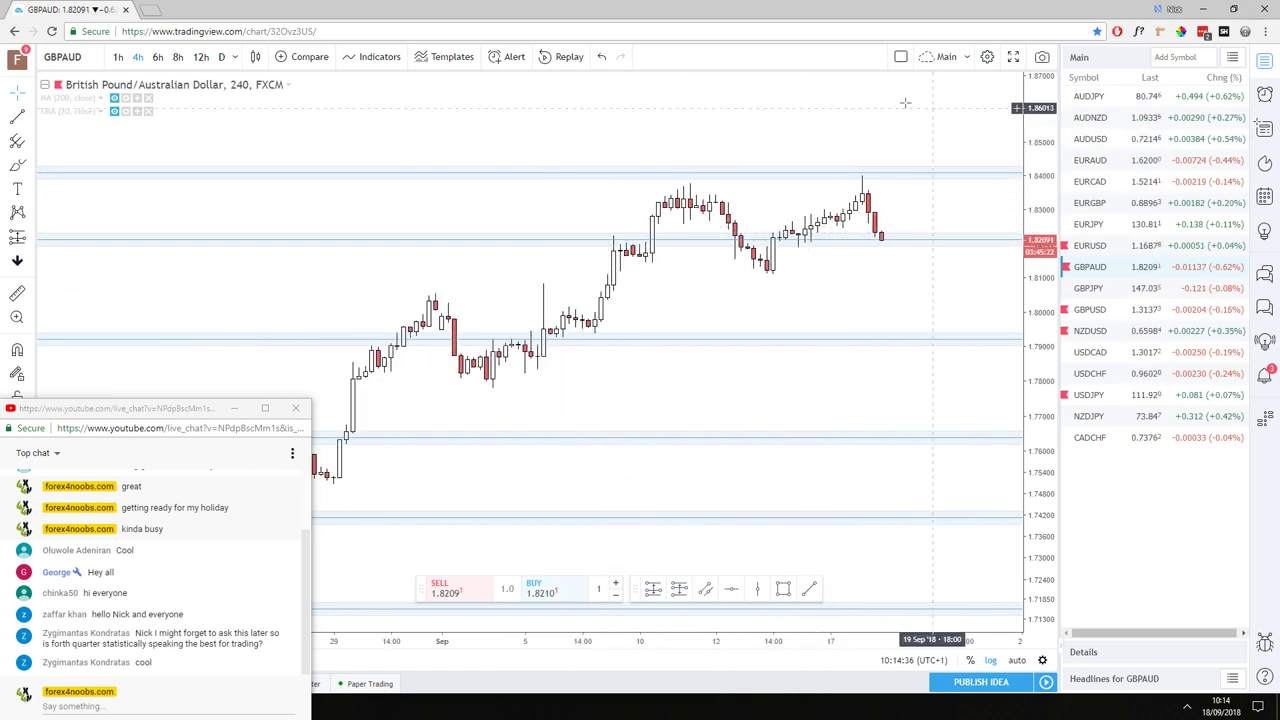
pyautogui.click(221, 57)
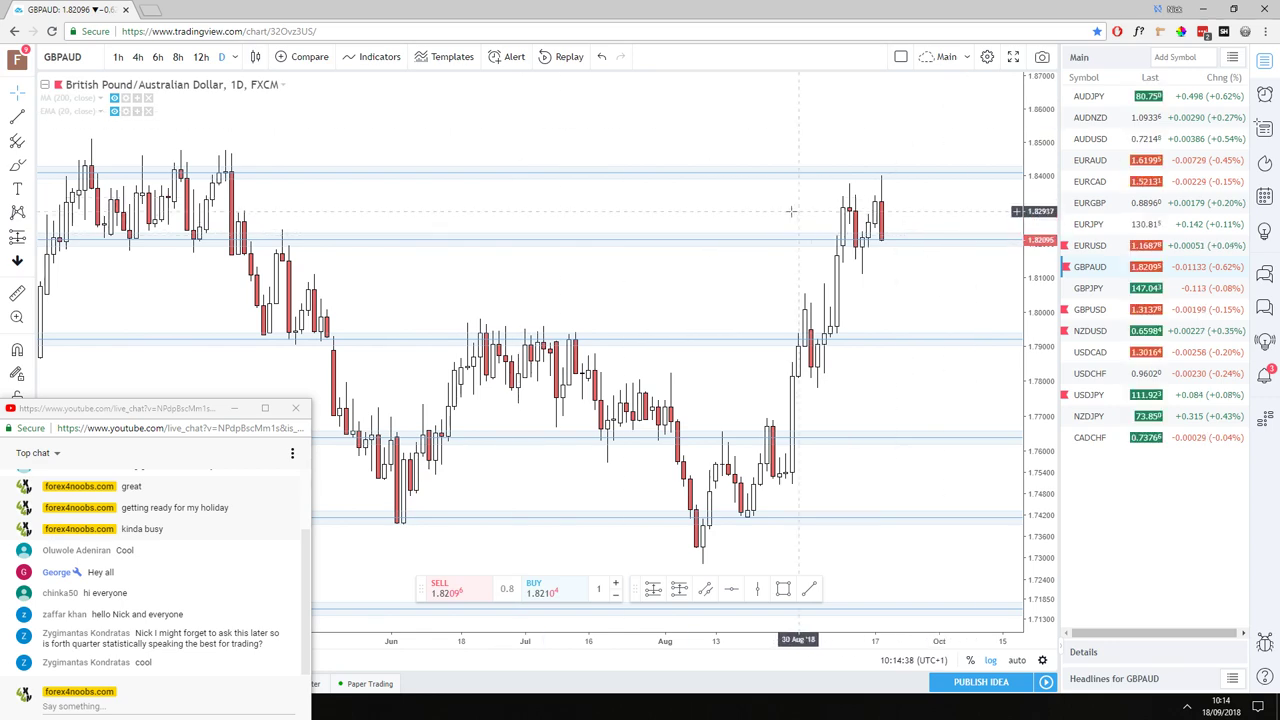
# - Open the daily GBPJPY chart and consolidate the zones near 145.4 and 143.6 into one at about 144.5
pyautogui.click(1090, 289)
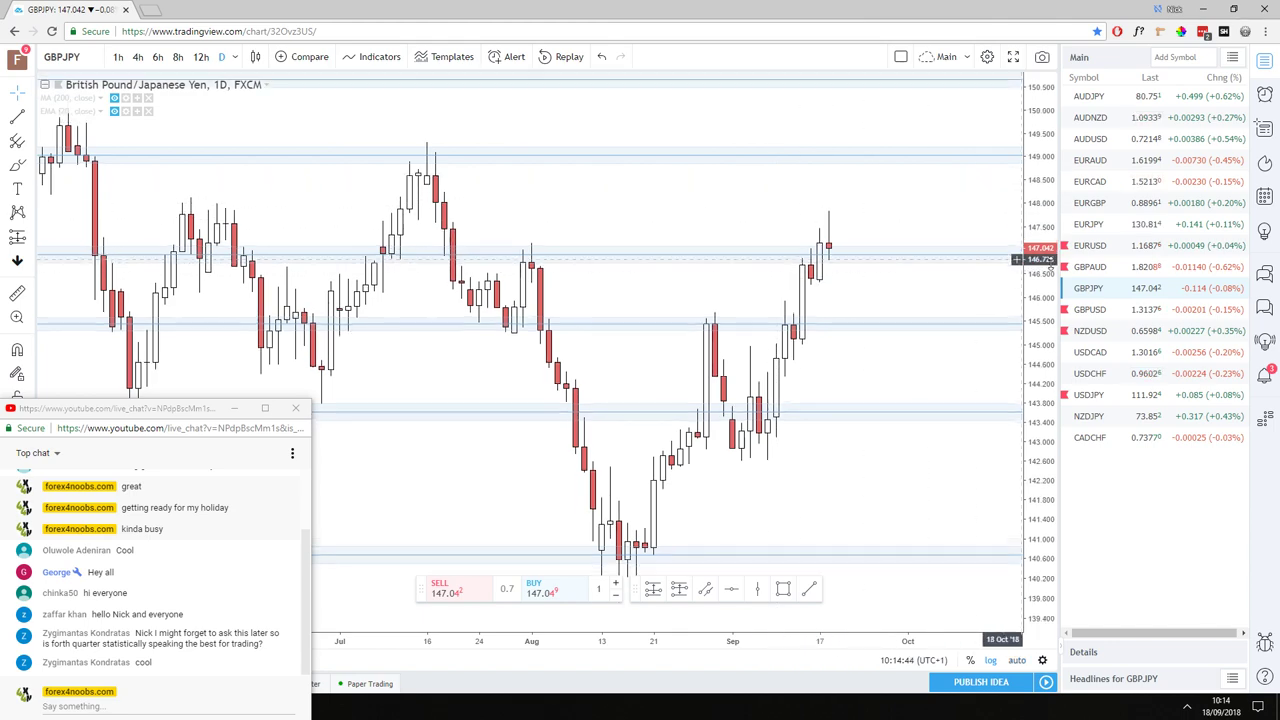
pyautogui.scroll(-2, 846, 281)
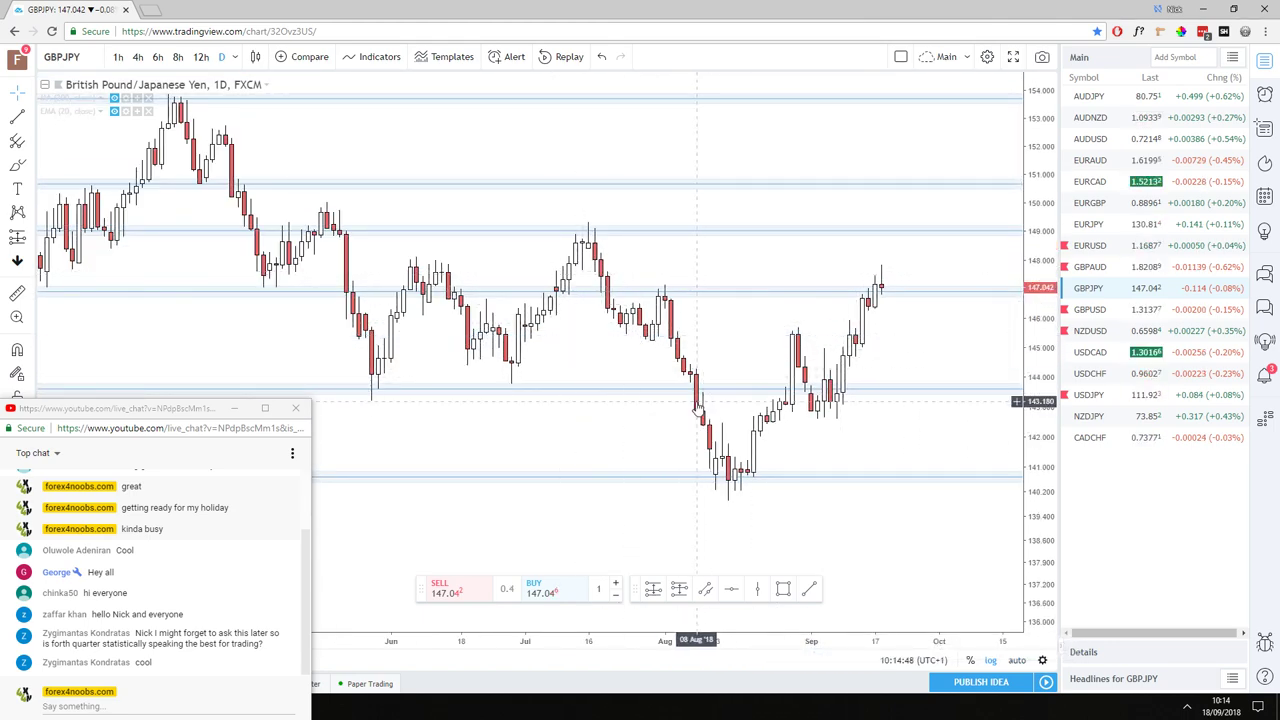
pyautogui.moveTo(697, 340); pyautogui.dragTo(688, 372)
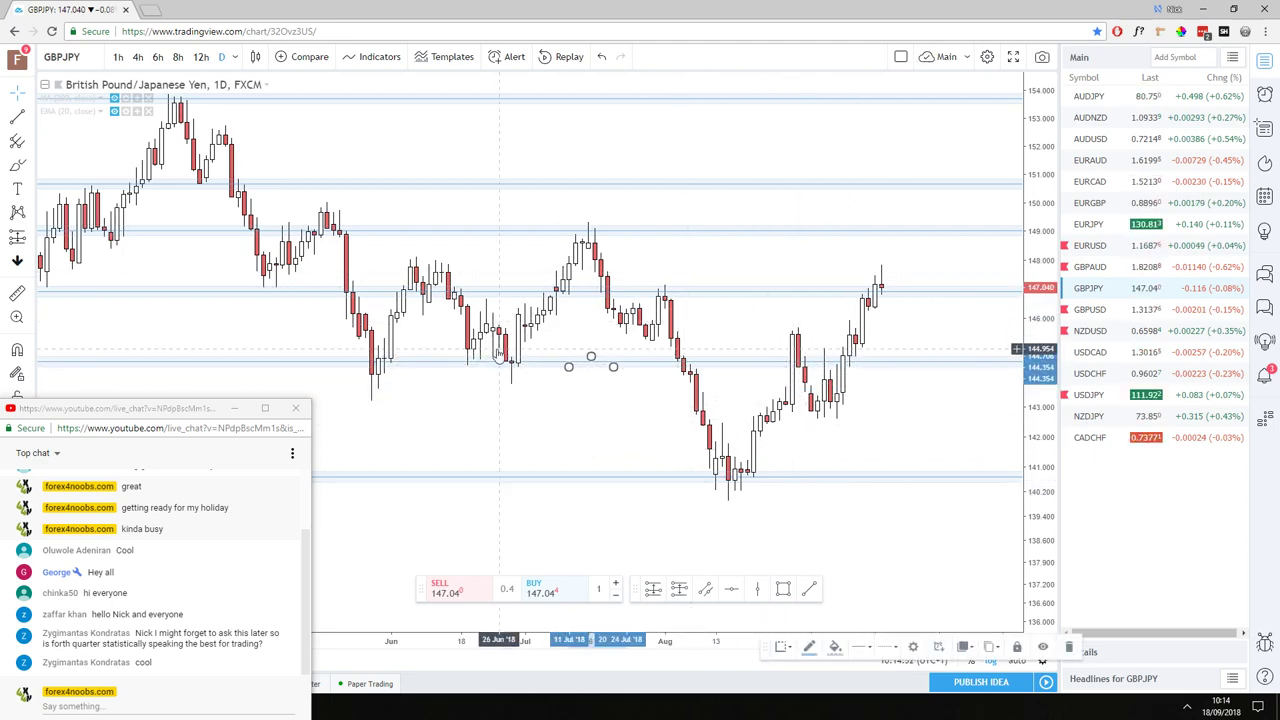
# - Shift the GBPJPY zone around the current price slightly up so it spans about 146.8 to 147.16
pyautogui.moveTo(626, 410); pyautogui.dragTo(630, 280)
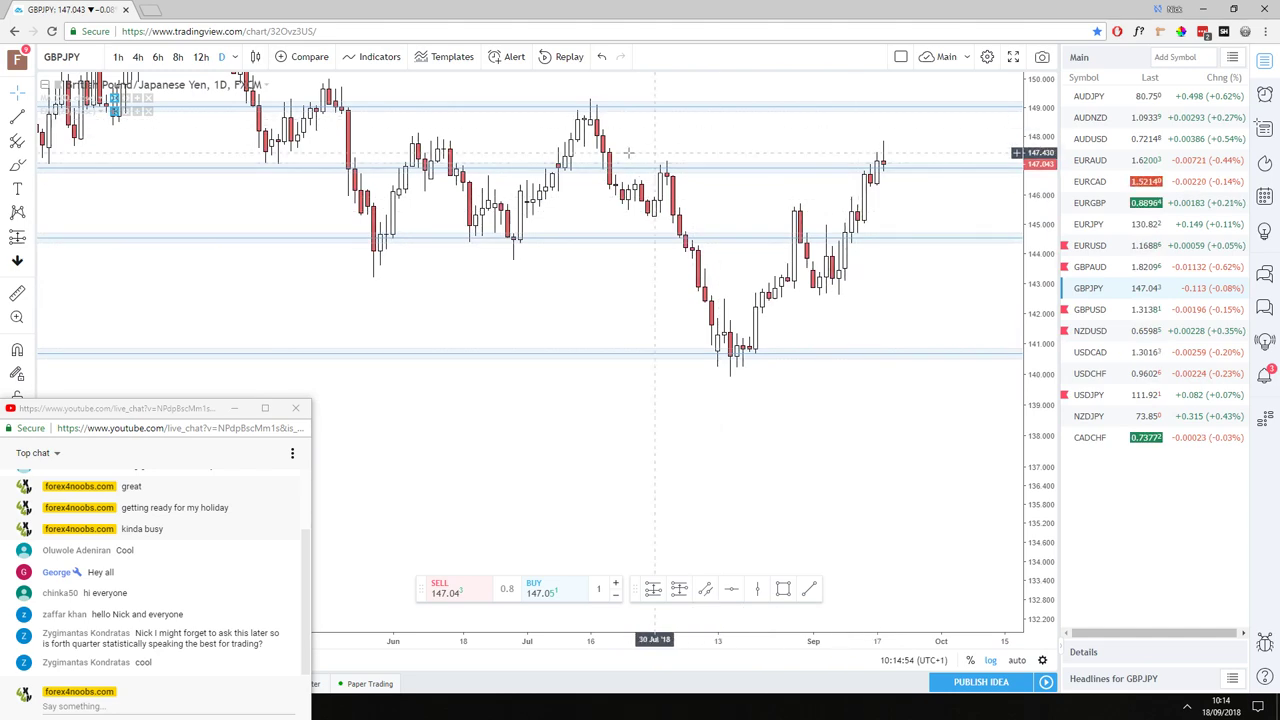
pyautogui.moveTo(651, 134); pyautogui.dragTo(727, 240)
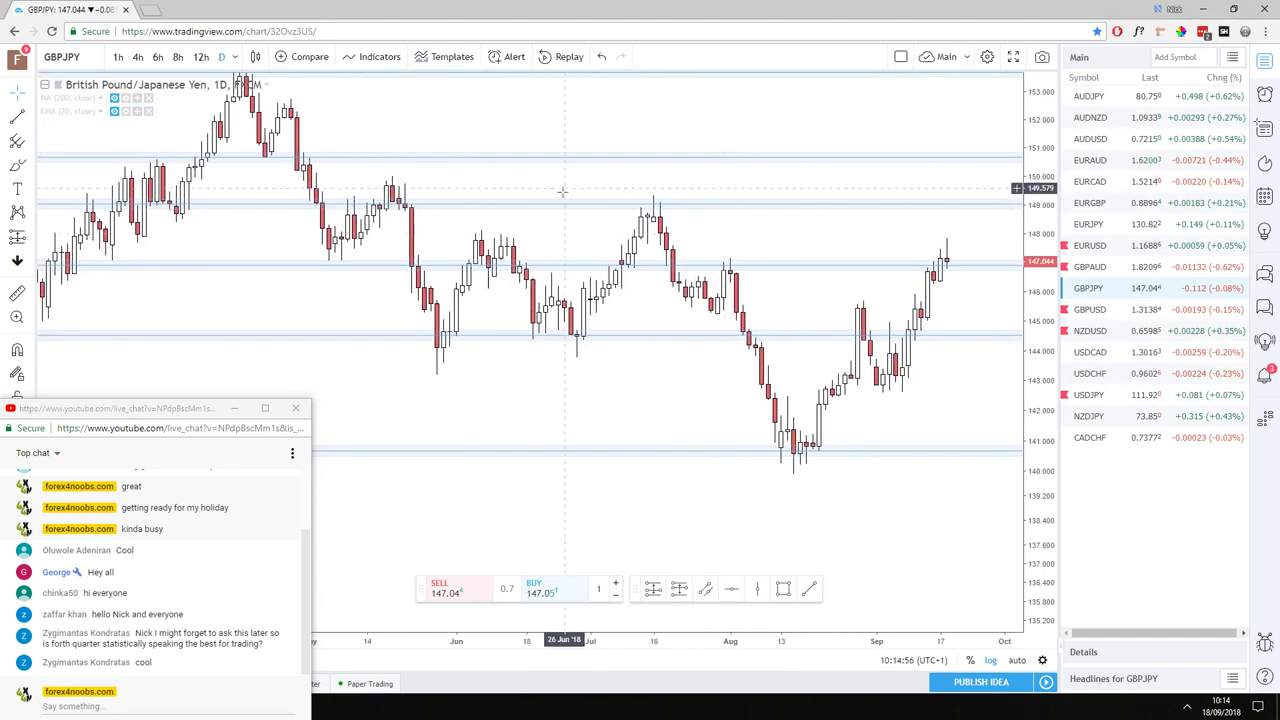
pyautogui.moveTo(554, 266)
pyautogui.mouseDown()
pyautogui.moveTo(546, 255)
pyautogui.moveTo(557, 263)
pyautogui.mouseUp()
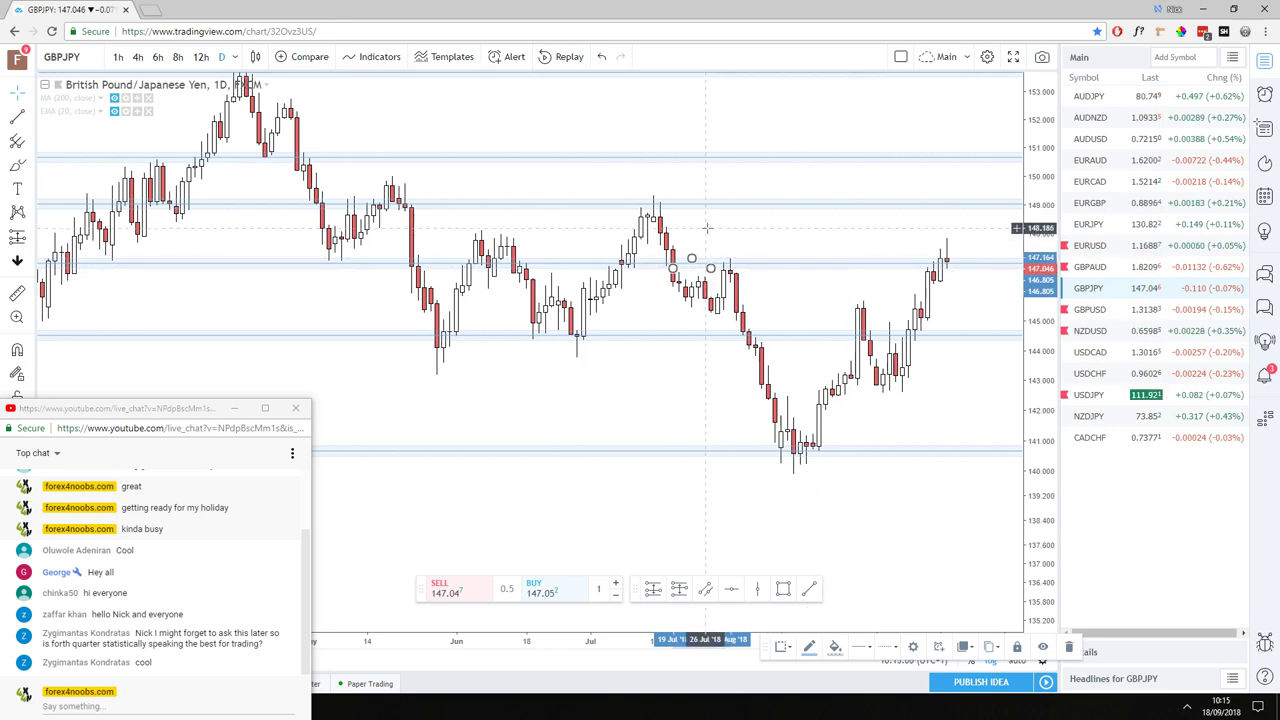
# - Try the 144.5 GBPJPY zone at about 145.4, and move it back down to span about 144.29 to 144.64
pyautogui.scroll(-1, 529, 363)
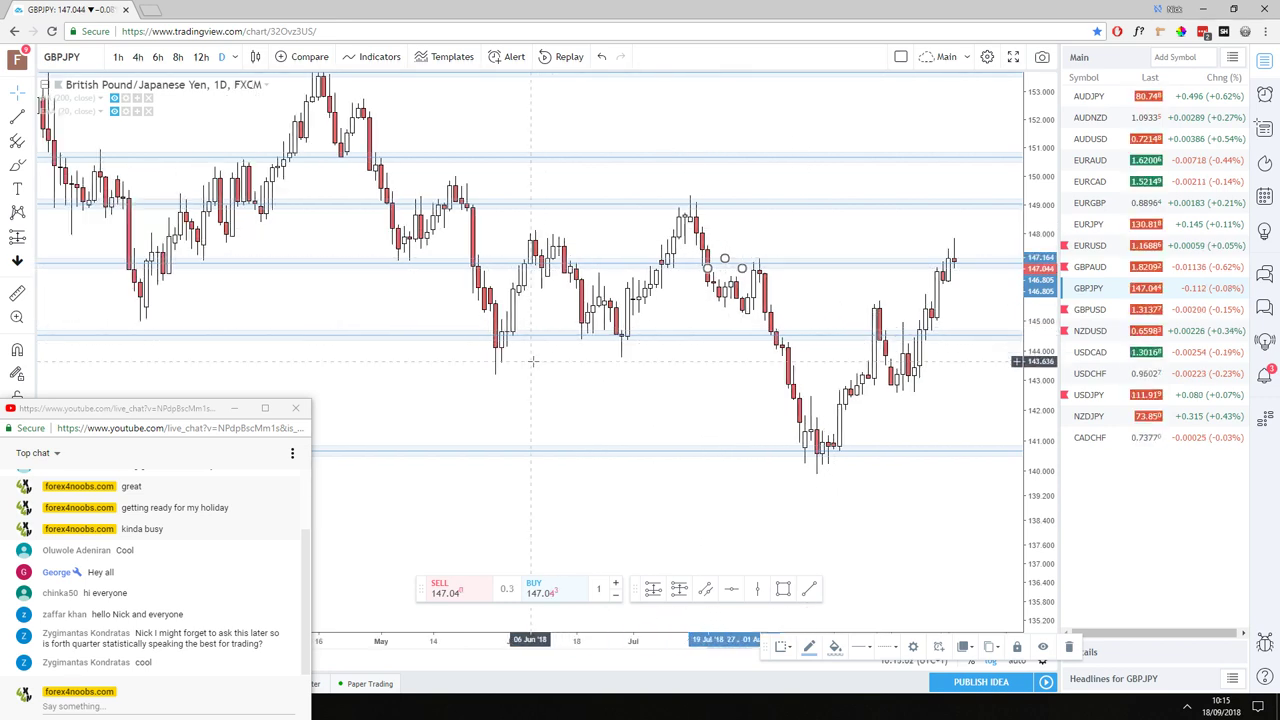
pyautogui.moveTo(332, 338); pyautogui.dragTo(332, 310)
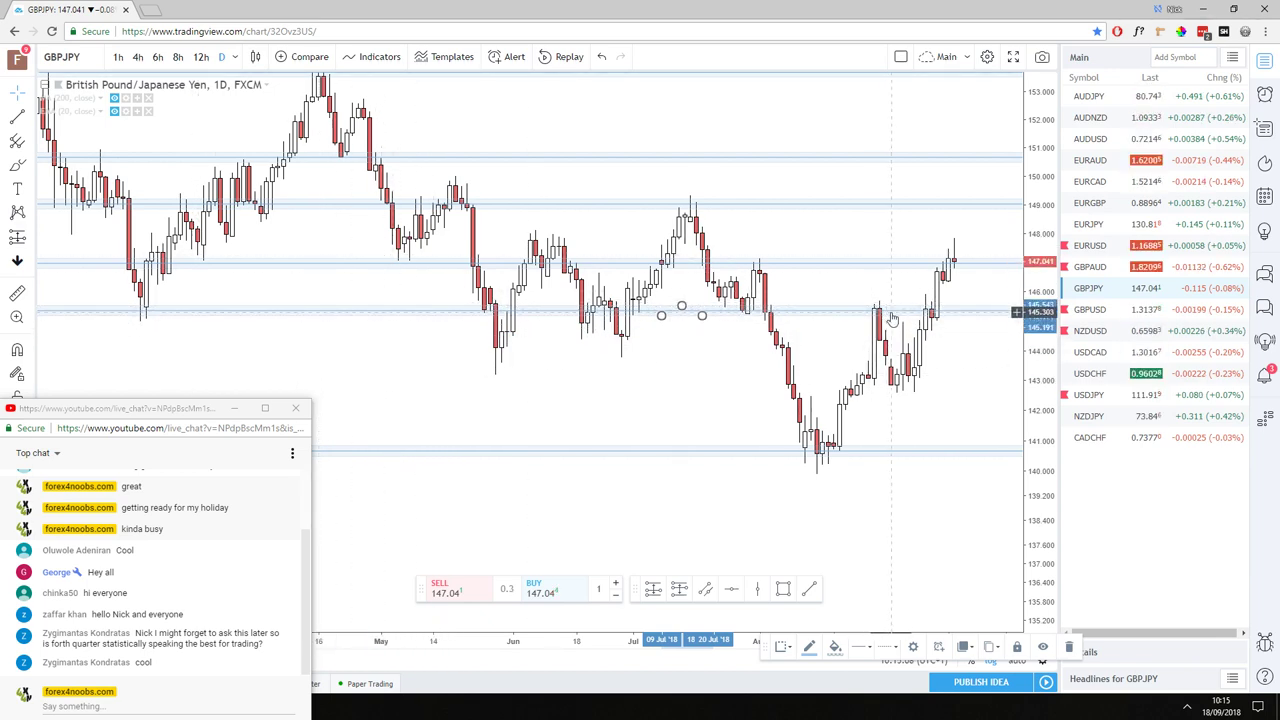
pyautogui.moveTo(893, 312); pyautogui.dragTo(875, 340)
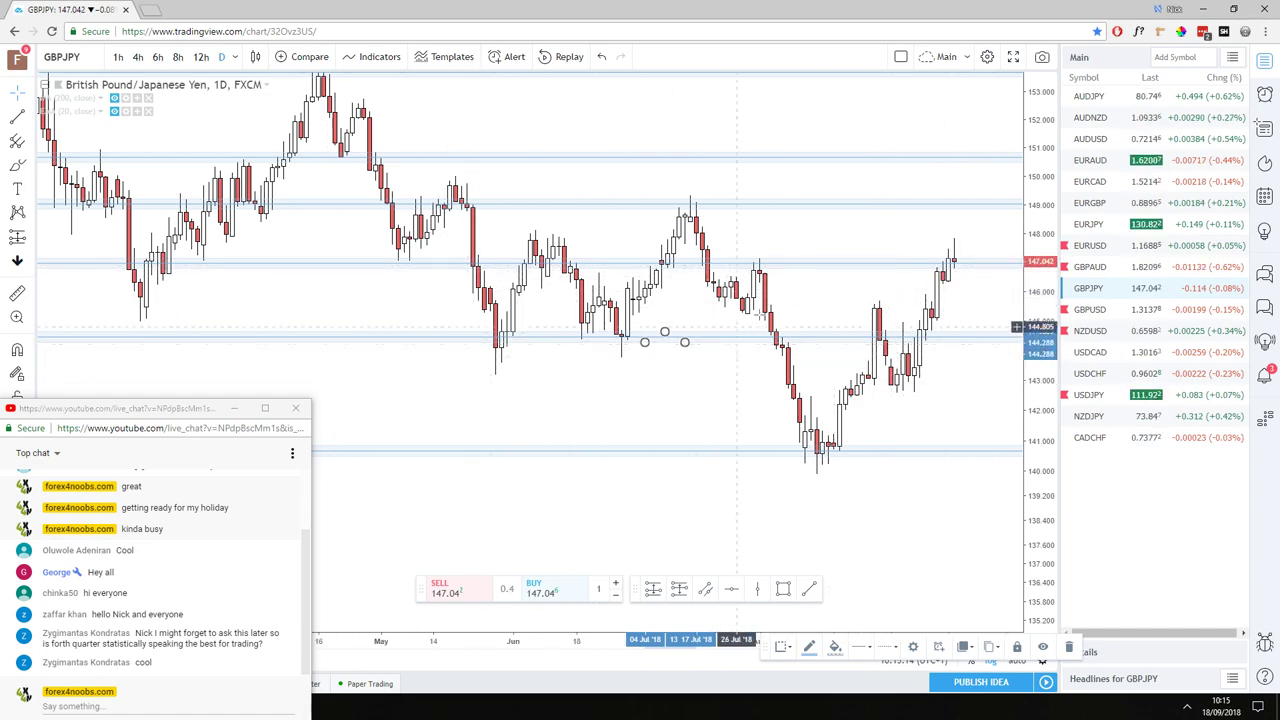
# - Move the zone at the August low on GBPJPY up to span about 140.78 to 141.13
pyautogui.moveTo(927, 365); pyautogui.dragTo(792, 365)
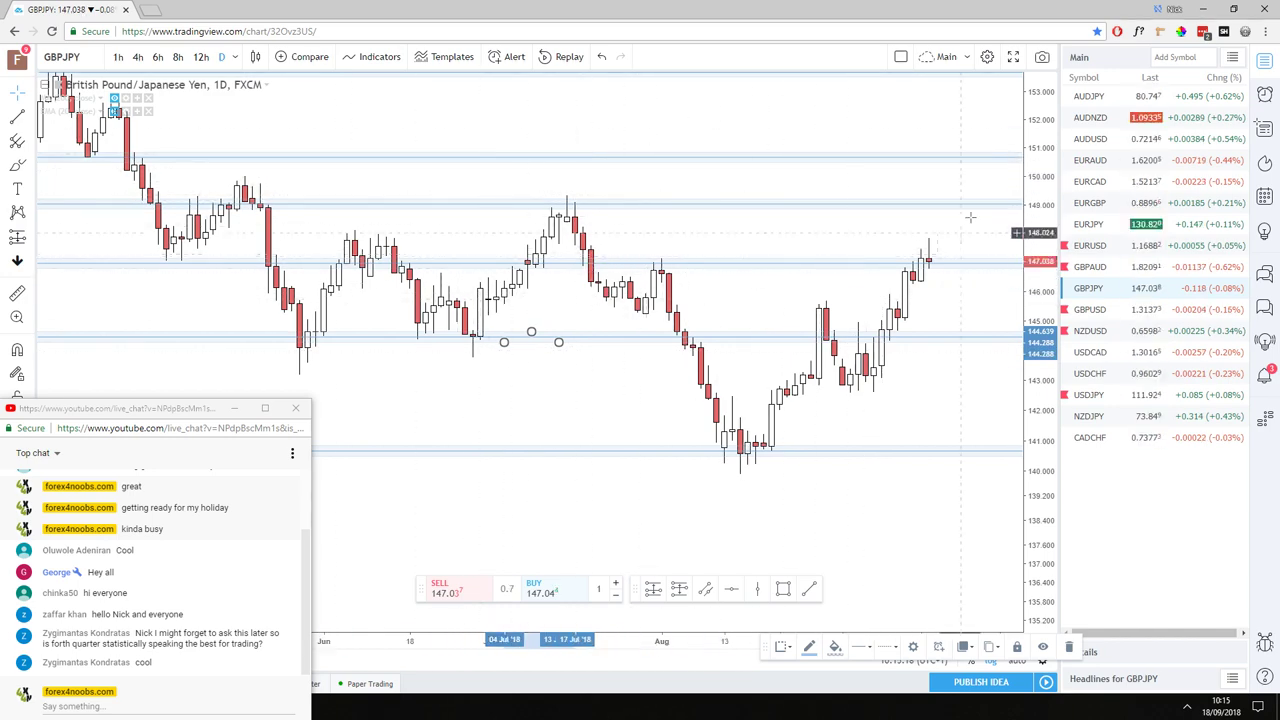
pyautogui.moveTo(946, 261); pyautogui.dragTo(730, 284)
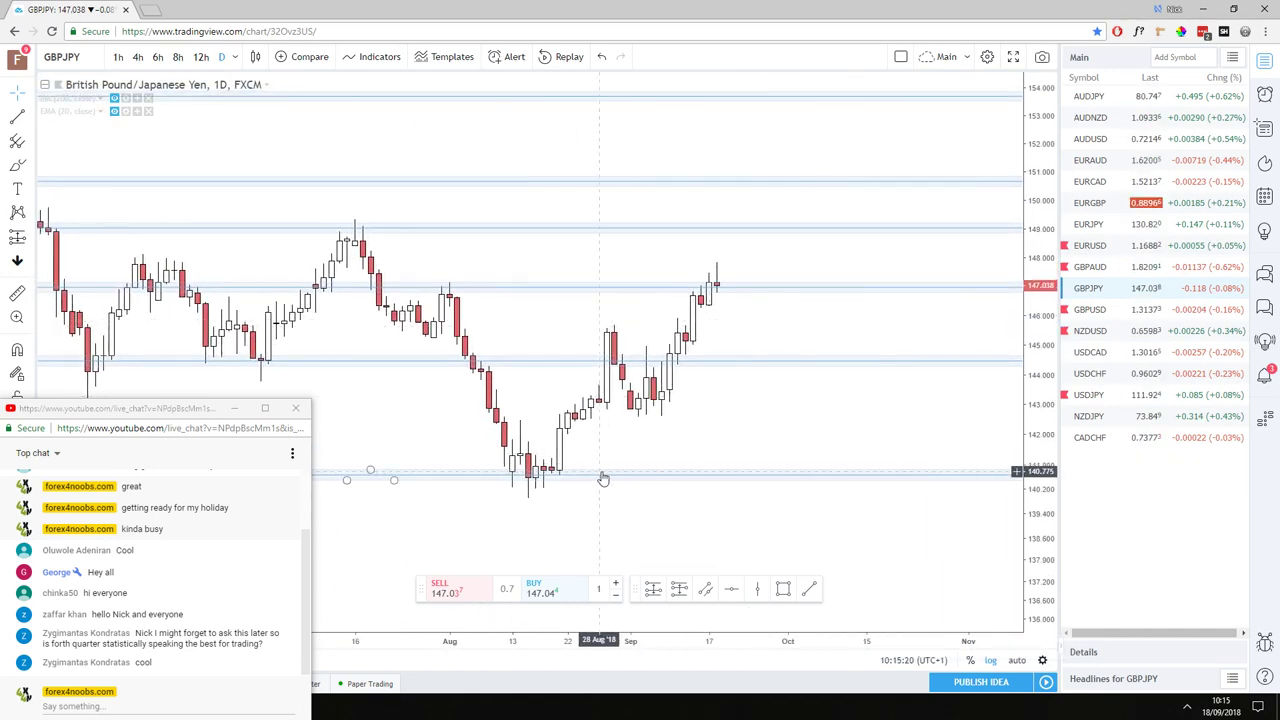
pyautogui.moveTo(607, 461); pyautogui.dragTo(607, 463)
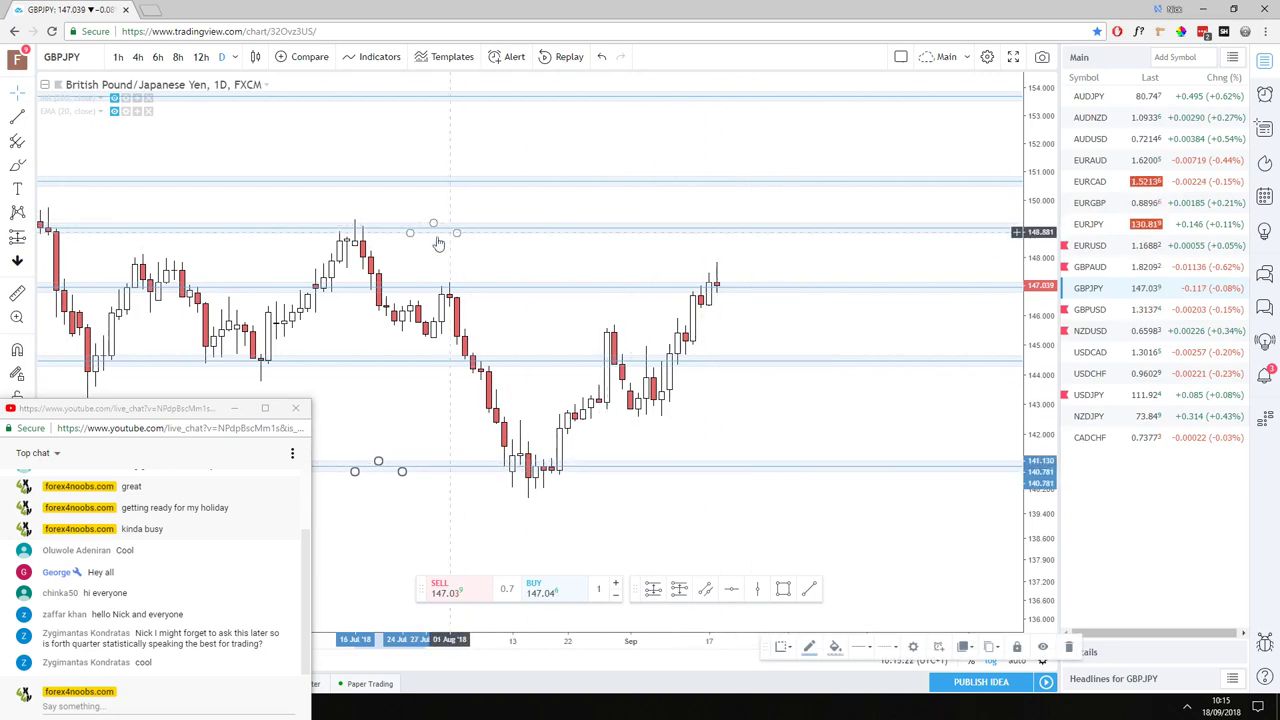
# - Move the live chat window lower beside the GBPJPY chart and flag GBPJPY in the watchlist
pyautogui.moveTo(583, 391); pyautogui.dragTo(815, 206)
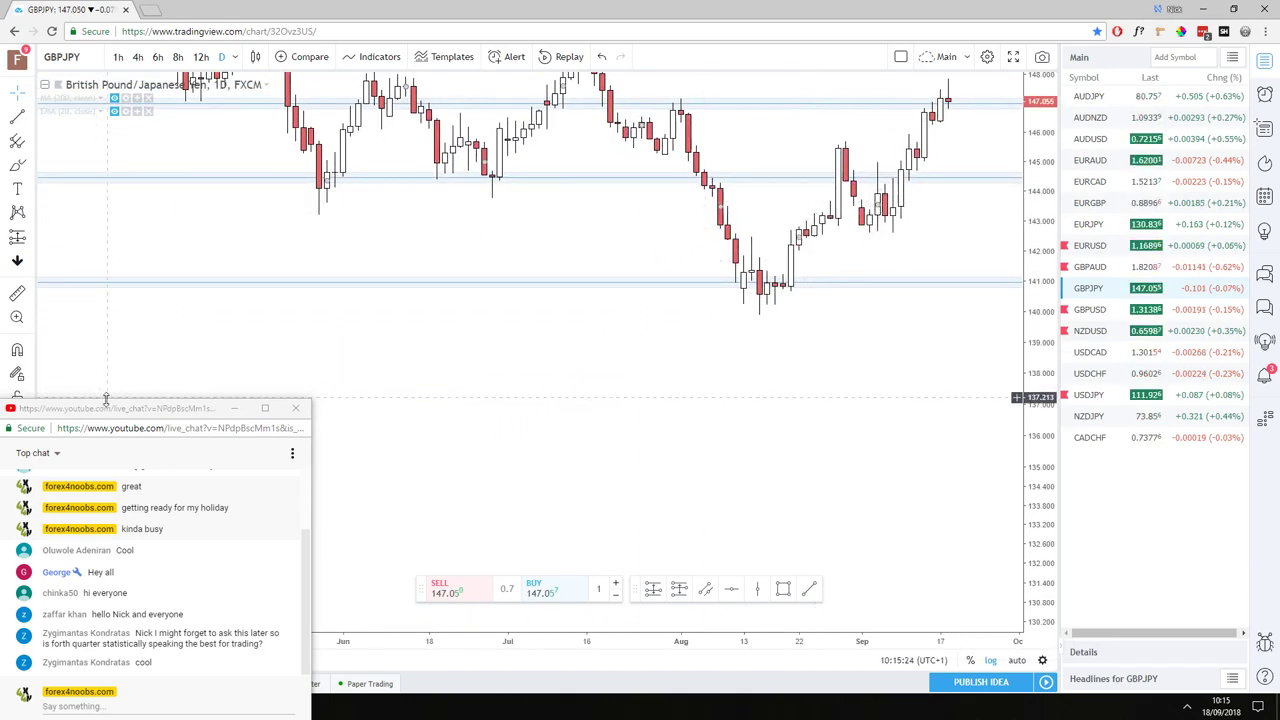
pyautogui.moveTo(108, 406); pyautogui.dragTo(34, 457)
pyautogui.moveTo(866, 390); pyautogui.dragTo(553, 587)
pyautogui.moveTo(694, 438); pyautogui.dragTo(883, 446)
pyautogui.scroll(2, 816, 395)
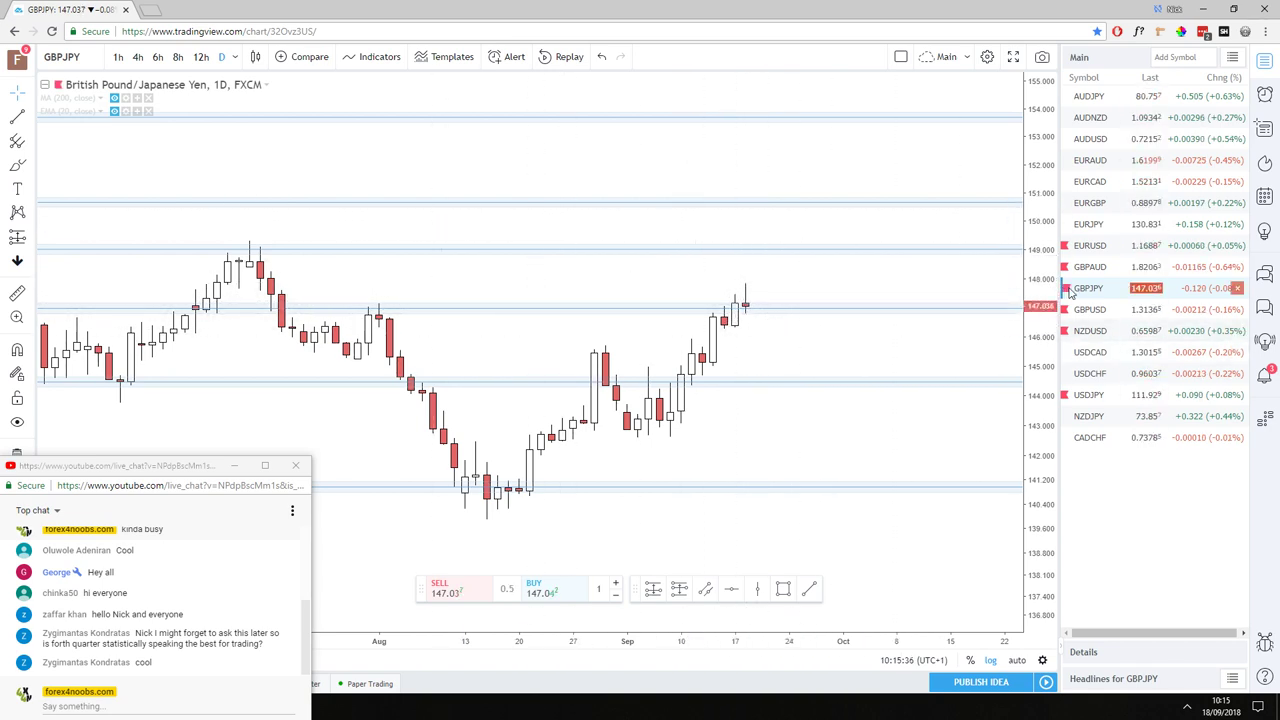
# - Sketch a temporary arrow from the current GBPJPY price down to the zone at about 144.5, and clear it
pyautogui.scroll(-3, 598, 258)
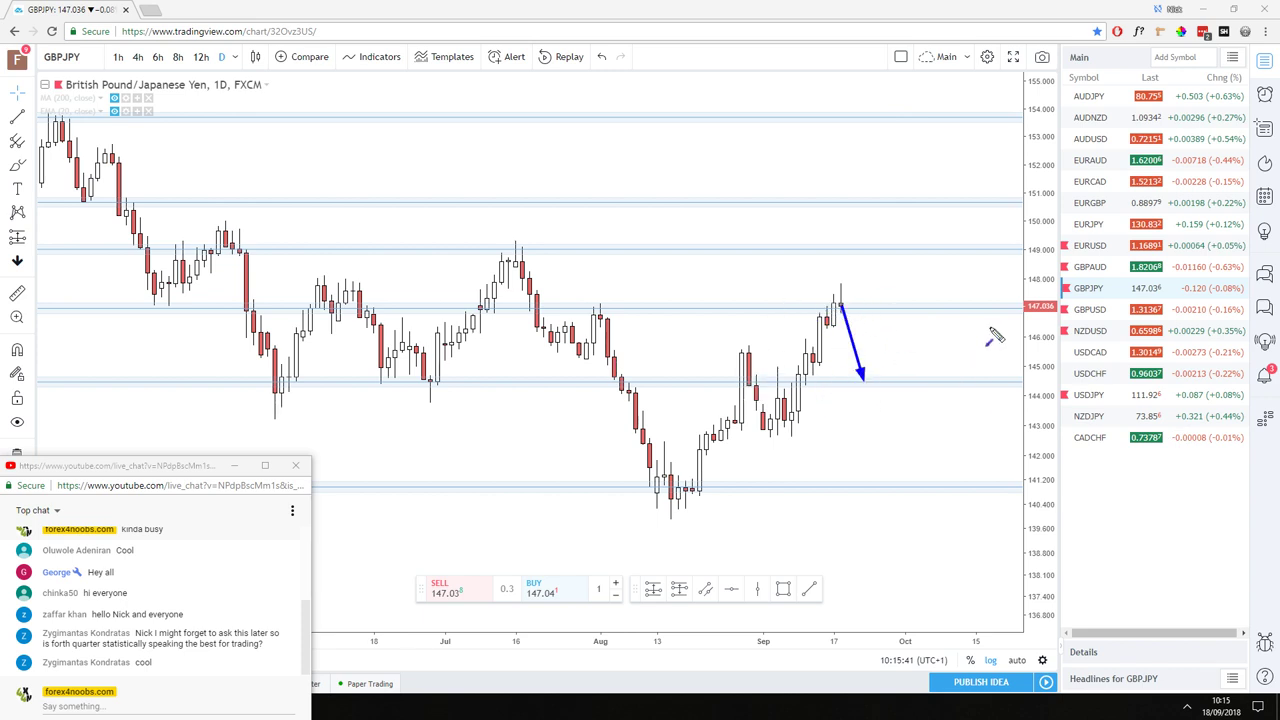
pyautogui.press('Escape')
# - Draw a short position on GBPJPY from the 18 September candle with entry 146.749, stop 147.954 and target 144.343
pyautogui.scroll(5, 675, 360)
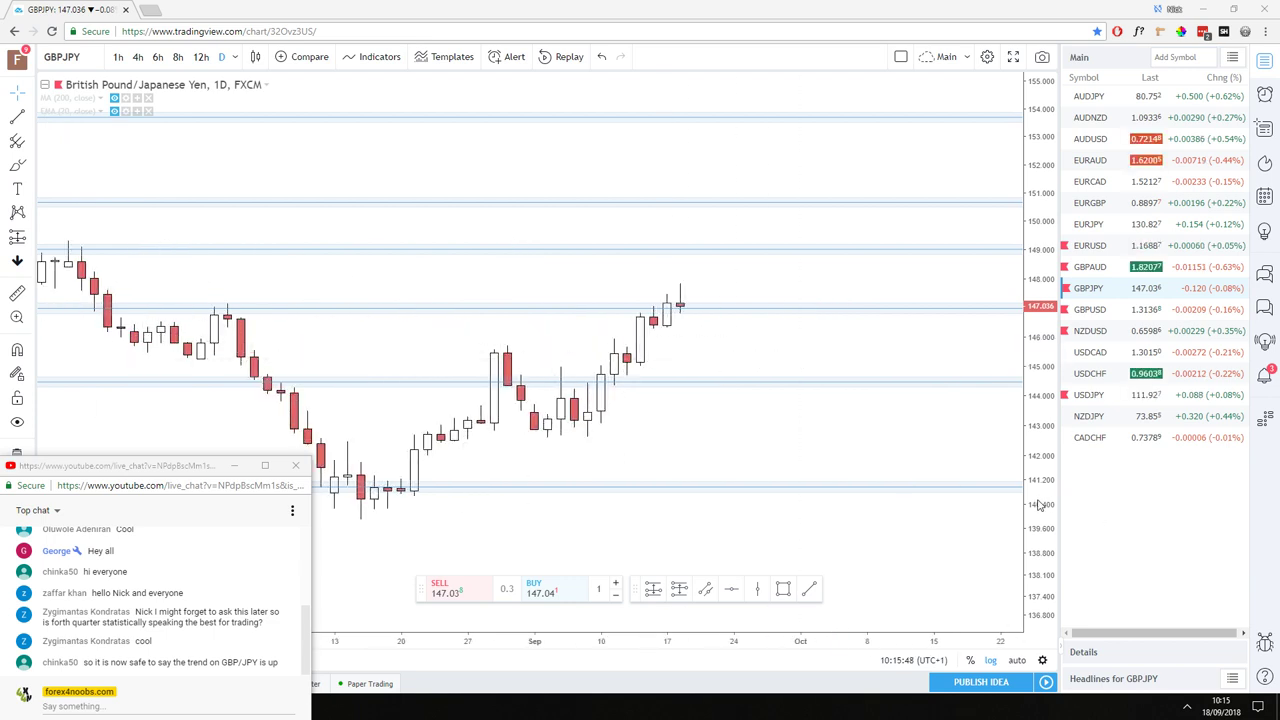
pyautogui.moveTo(1038, 505); pyautogui.dragTo(1036, 400)
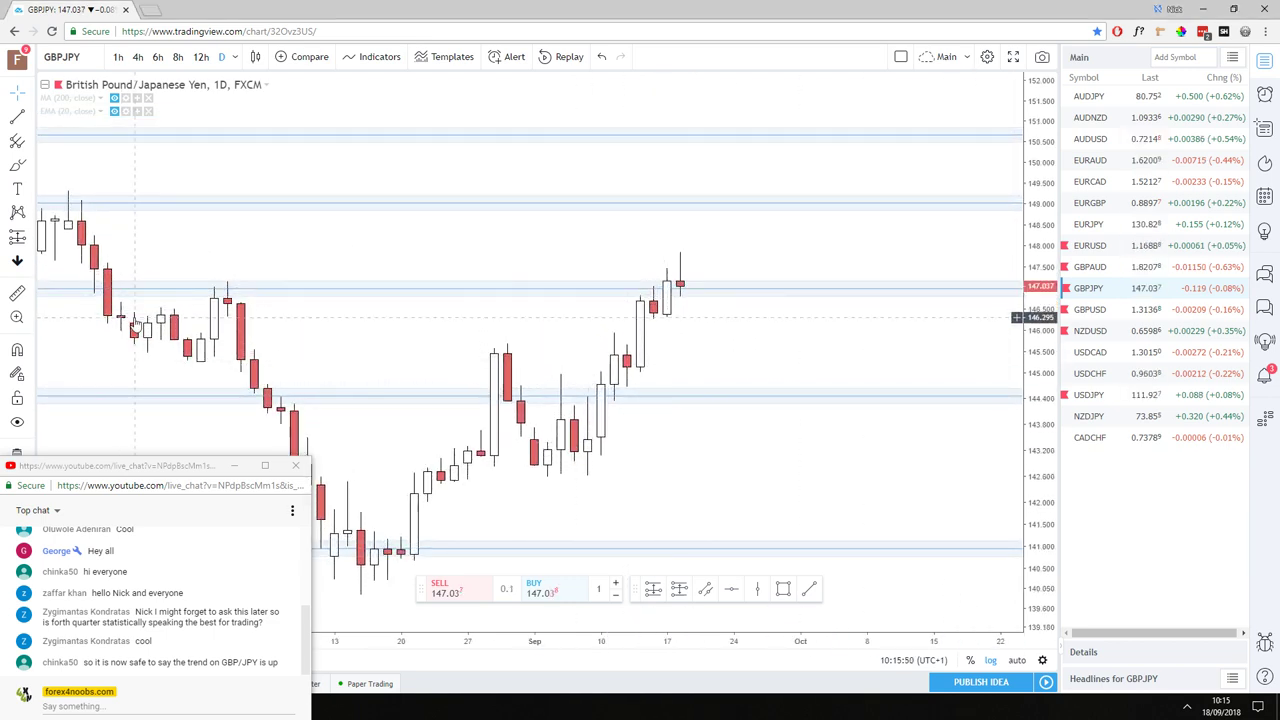
pyautogui.click(28, 238)
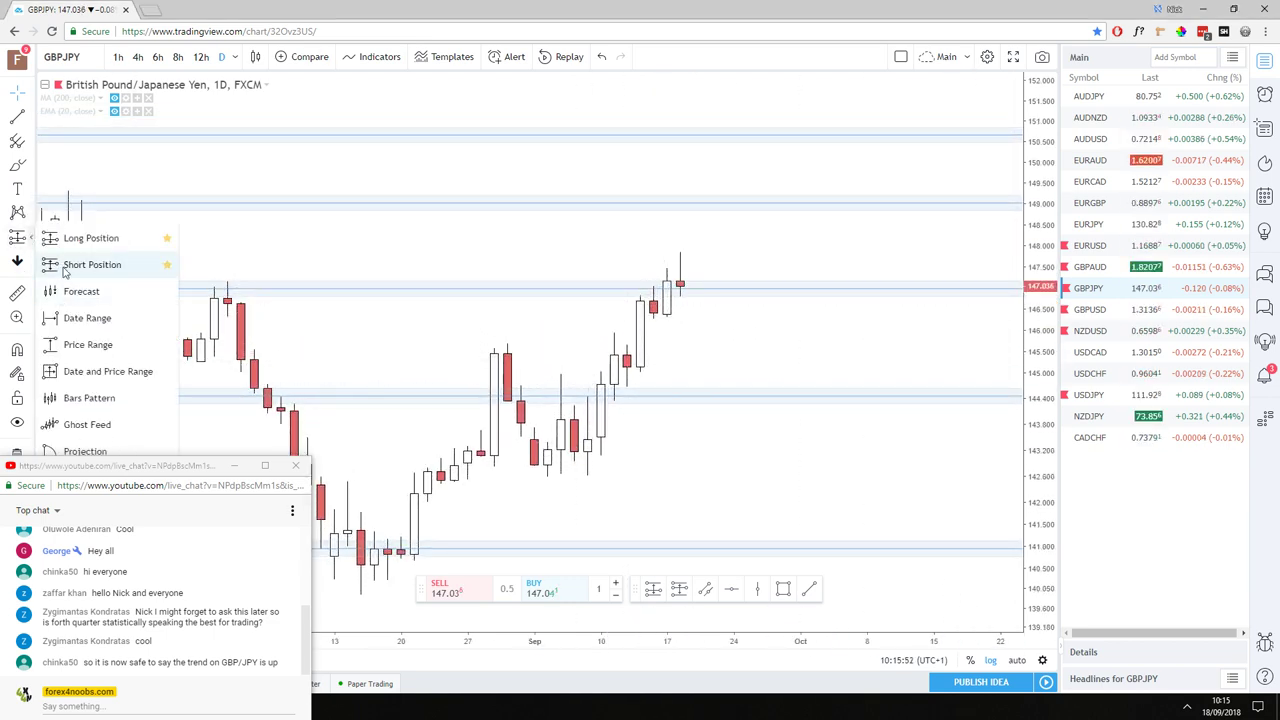
pyautogui.click(103, 263)
pyautogui.click(653, 337)
pyautogui.moveTo(720, 328); pyautogui.dragTo(747, 289)
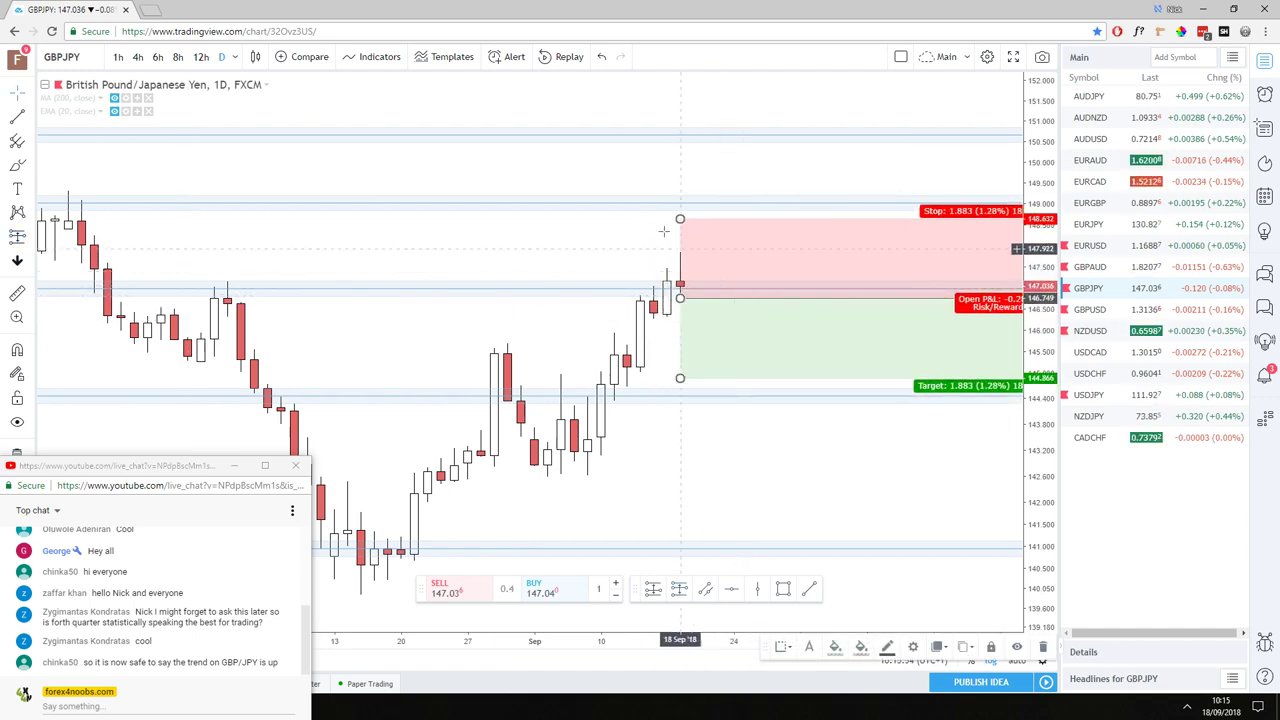
pyautogui.moveTo(677, 220); pyautogui.dragTo(646, 247)
pyautogui.moveTo(680, 378); pyautogui.dragTo(672, 401)
# - Raise the GBPJPY short position's target to 144.638, at the upper edge of the 144.5 zone
pyautogui.moveTo(748, 501); pyautogui.dragTo(361, 477)
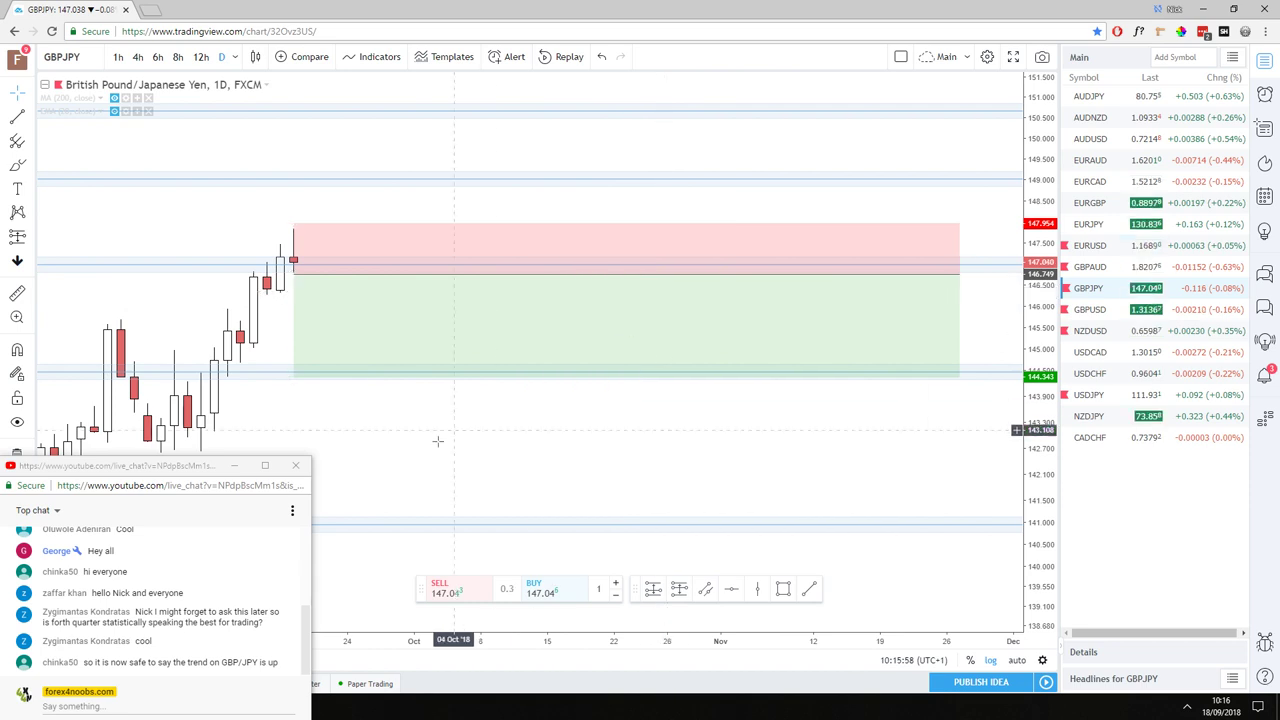
pyautogui.scroll(-3, 437, 440)
pyautogui.moveTo(592, 377); pyautogui.dragTo(592, 364)
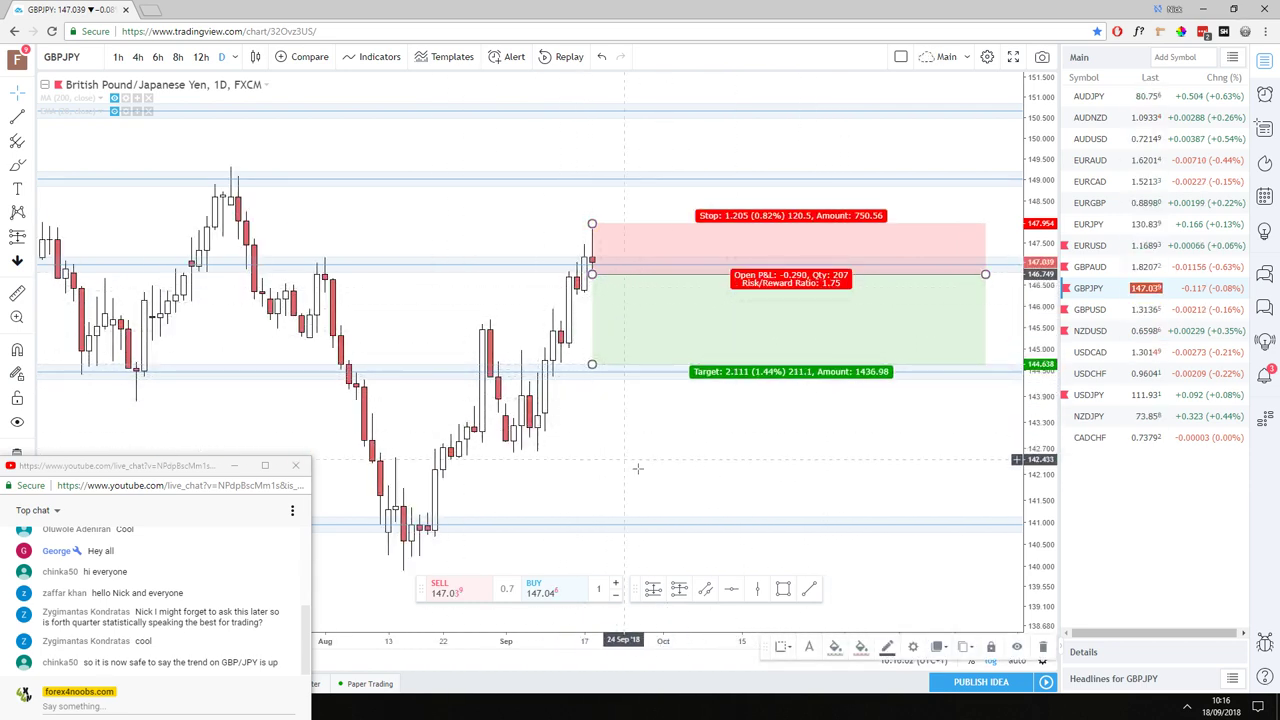
pyautogui.click(561, 395)
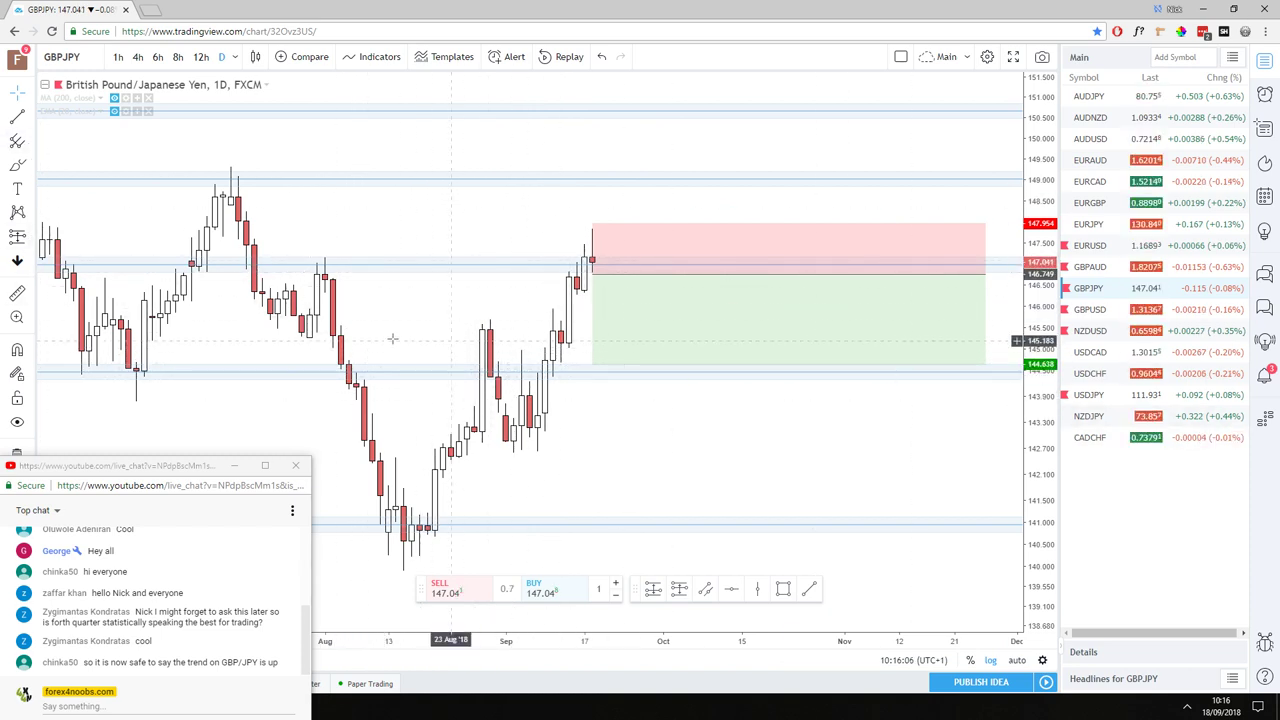
# - Add a horizontal line to the GBPJPY chart at 145.495, level with the late-August high
pyautogui.click(30, 118)
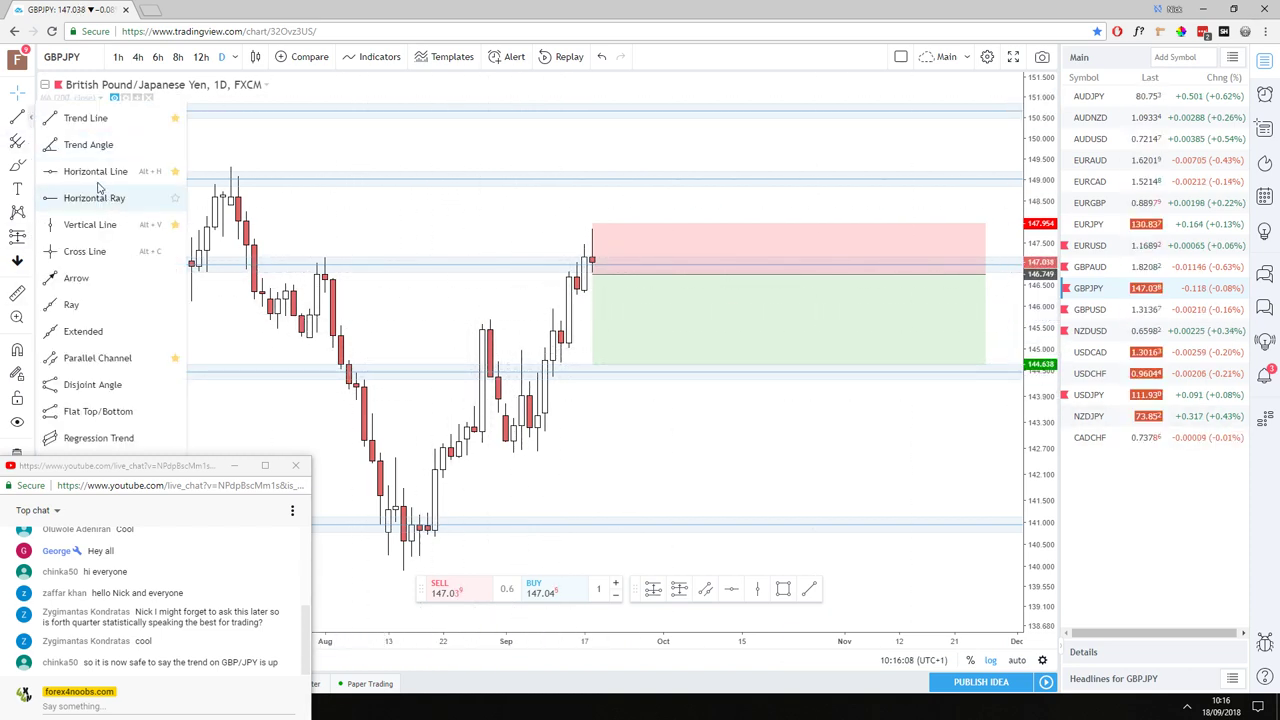
pyautogui.click(90, 170)
pyautogui.click(530, 315)
pyautogui.moveTo(478, 316); pyautogui.dragTo(480, 328)
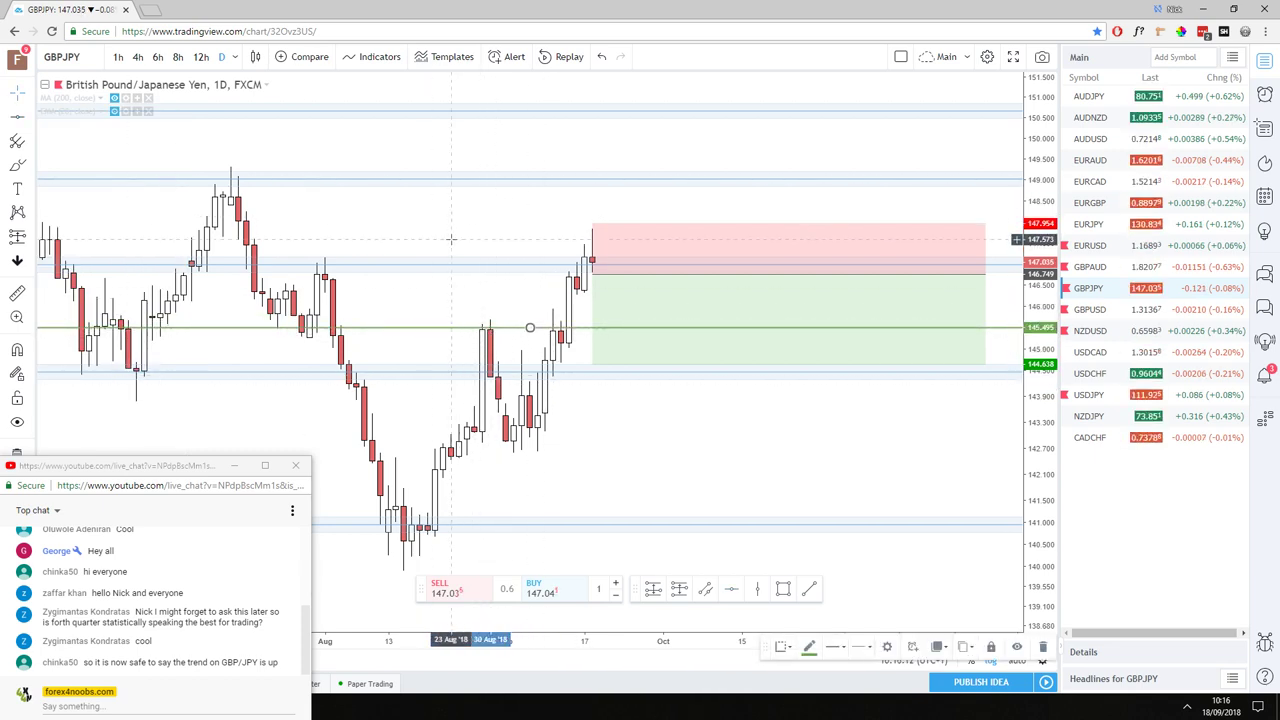
# - Raise the short position's target to 145.511, at the new horizontal line
pyautogui.click(595, 362)
pyautogui.moveTo(592, 362); pyautogui.dragTo(592, 328)
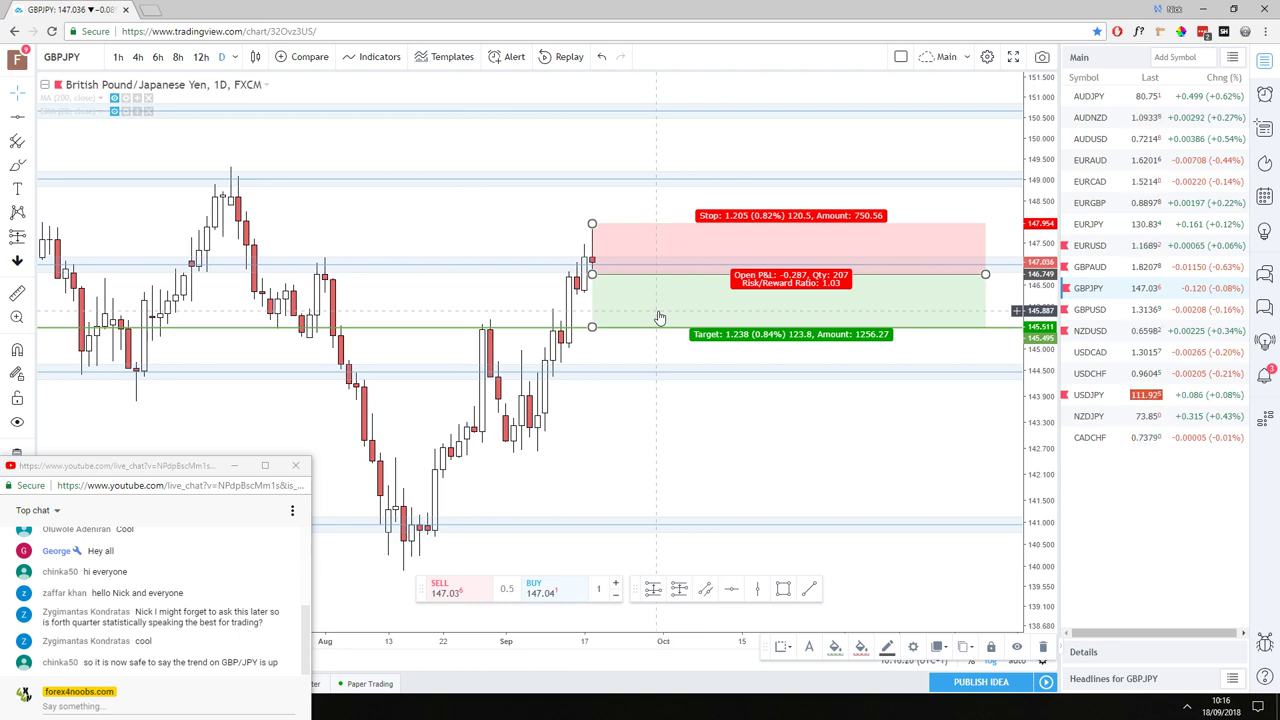
# - Shift the GBPJPY short position up to entry 146.984, with its stop at 148.018 and target at about 144.62
pyautogui.moveTo(659, 318); pyautogui.dragTo(659, 308)
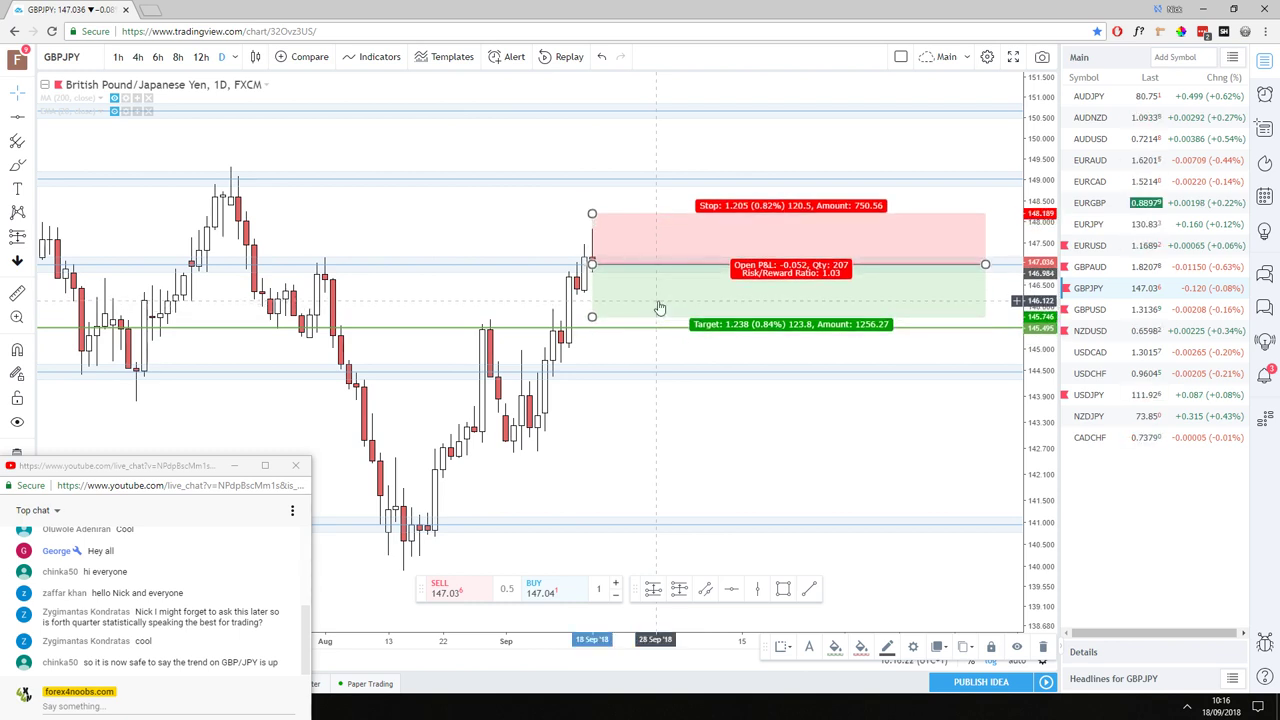
pyautogui.moveTo(592, 213); pyautogui.dragTo(592, 221)
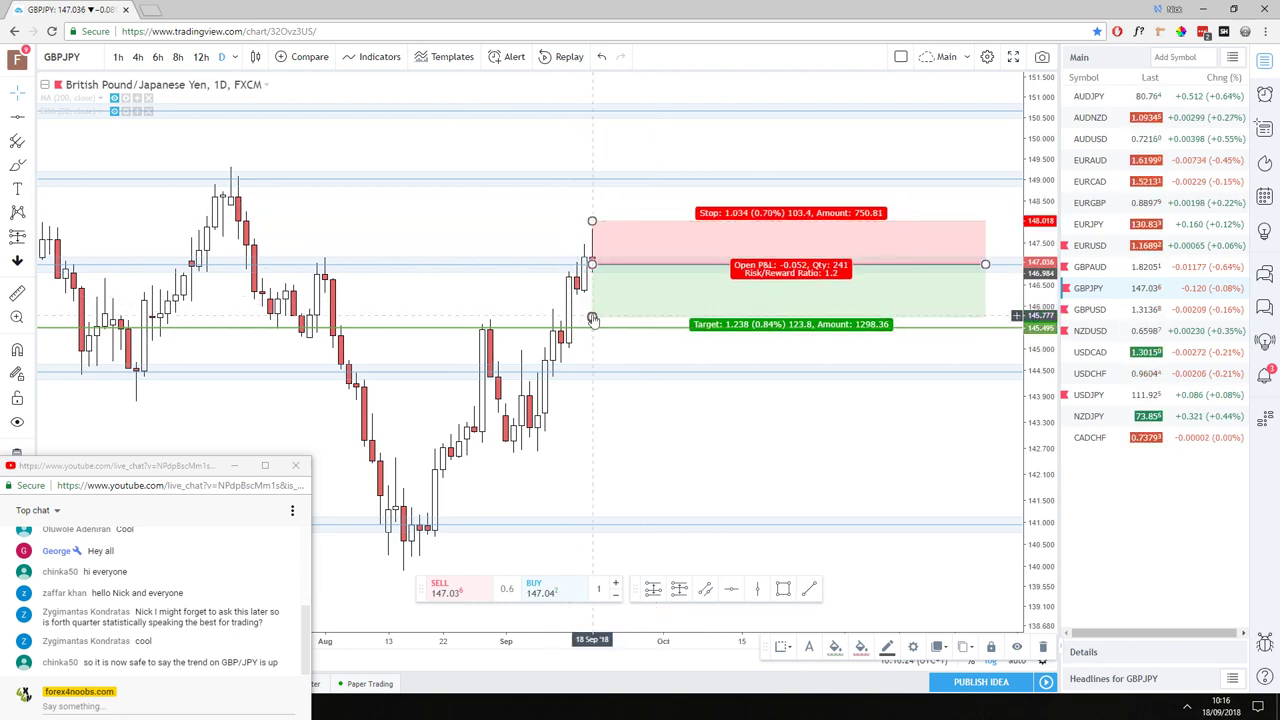
pyautogui.moveTo(592, 318); pyautogui.dragTo(586, 364)
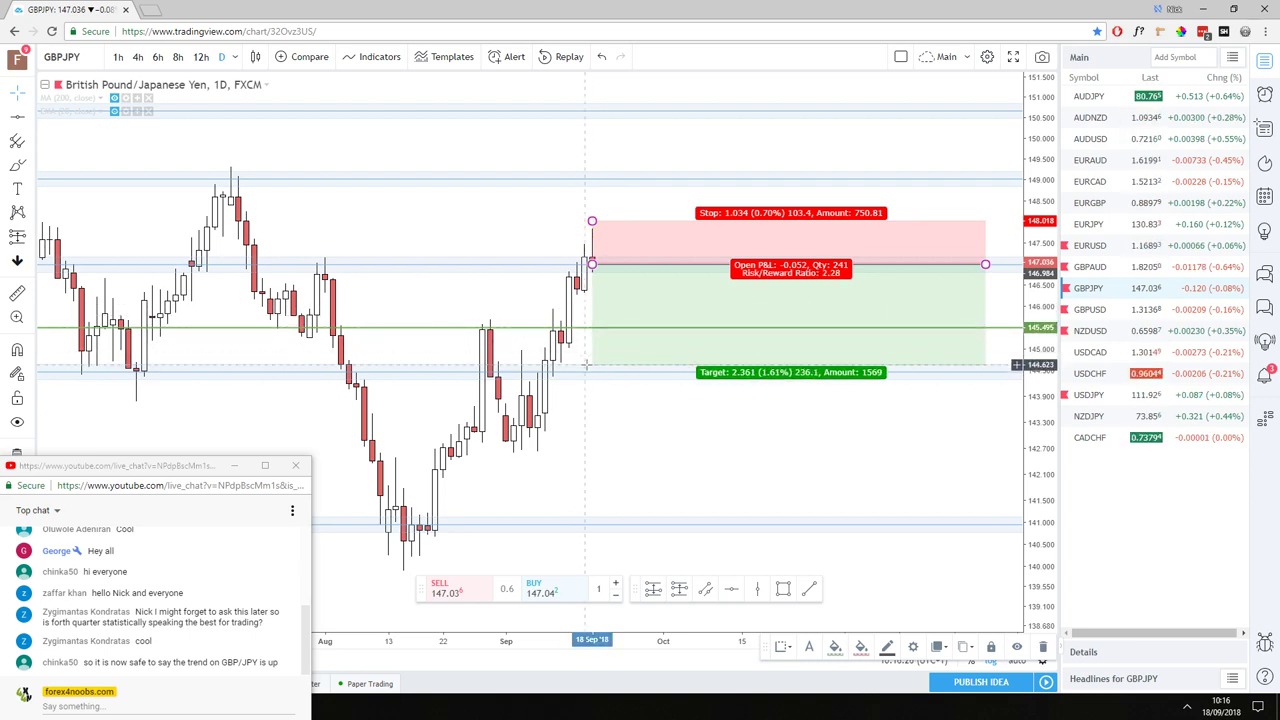
# - Delete the short position from the GBPJPY chart
pyautogui.click(594, 474)
pyautogui.click(704, 302)
pyautogui.press('Delete')
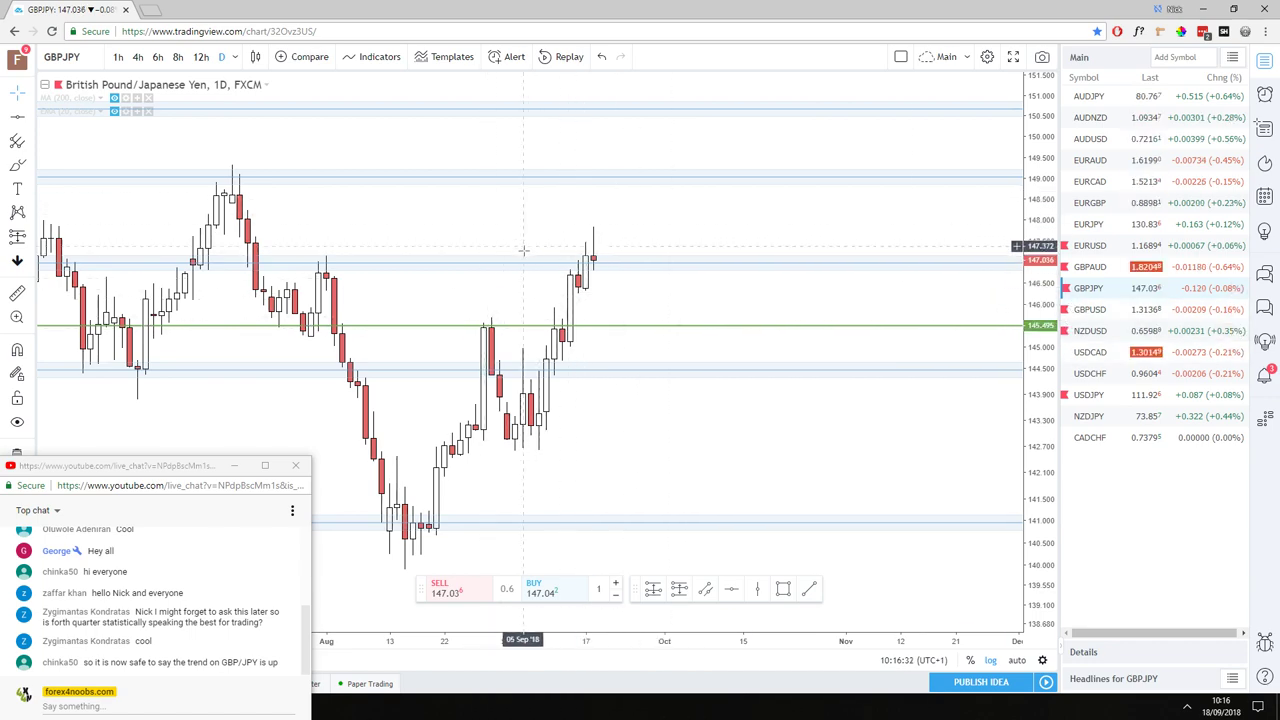
# - Open the daily GBPUSD chart and remove its watchlist flag
pyautogui.moveTo(586, 371); pyautogui.dragTo(751, 443)
pyautogui.moveTo(1030, 341); pyautogui.dragTo(1012, 448)
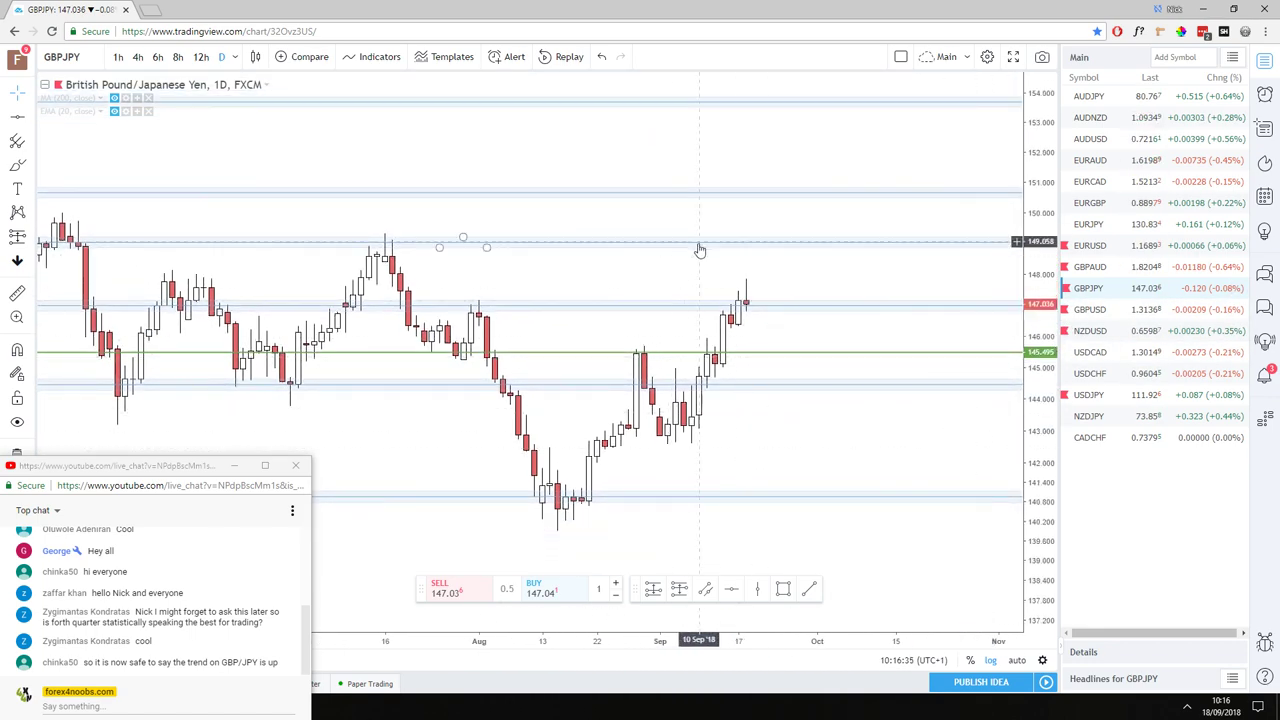
pyautogui.click(1087, 316)
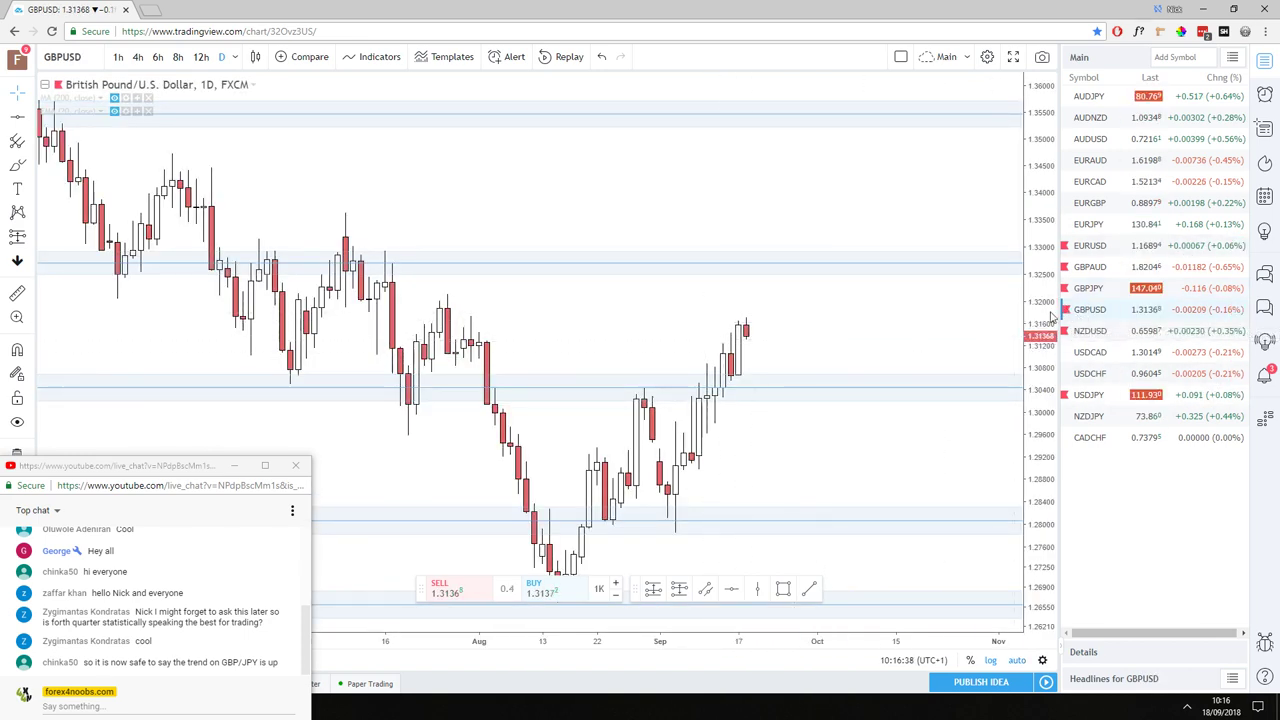
# - Check GBPUSD on the 12-hour timeframe and return to the daily timeframe
pyautogui.click(201, 58)
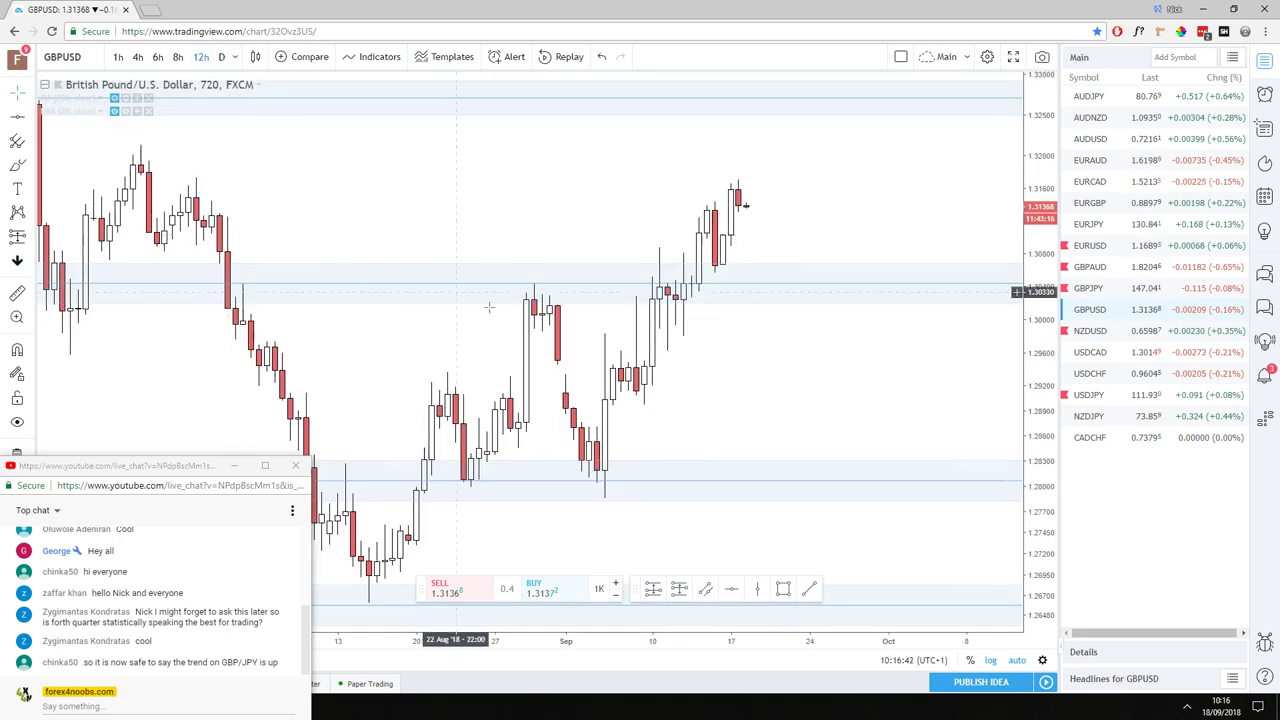
pyautogui.scroll(-5, 560, 350)
pyautogui.scroll(3, 860, 405)
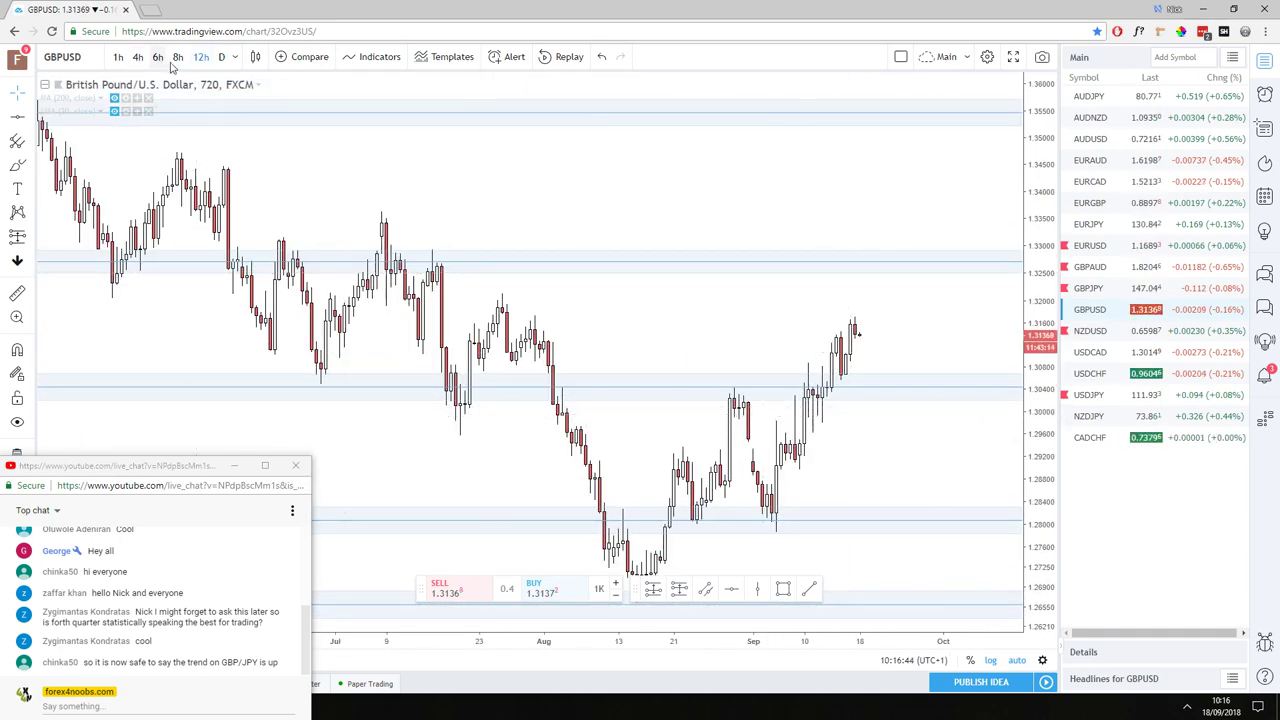
pyautogui.click(222, 57)
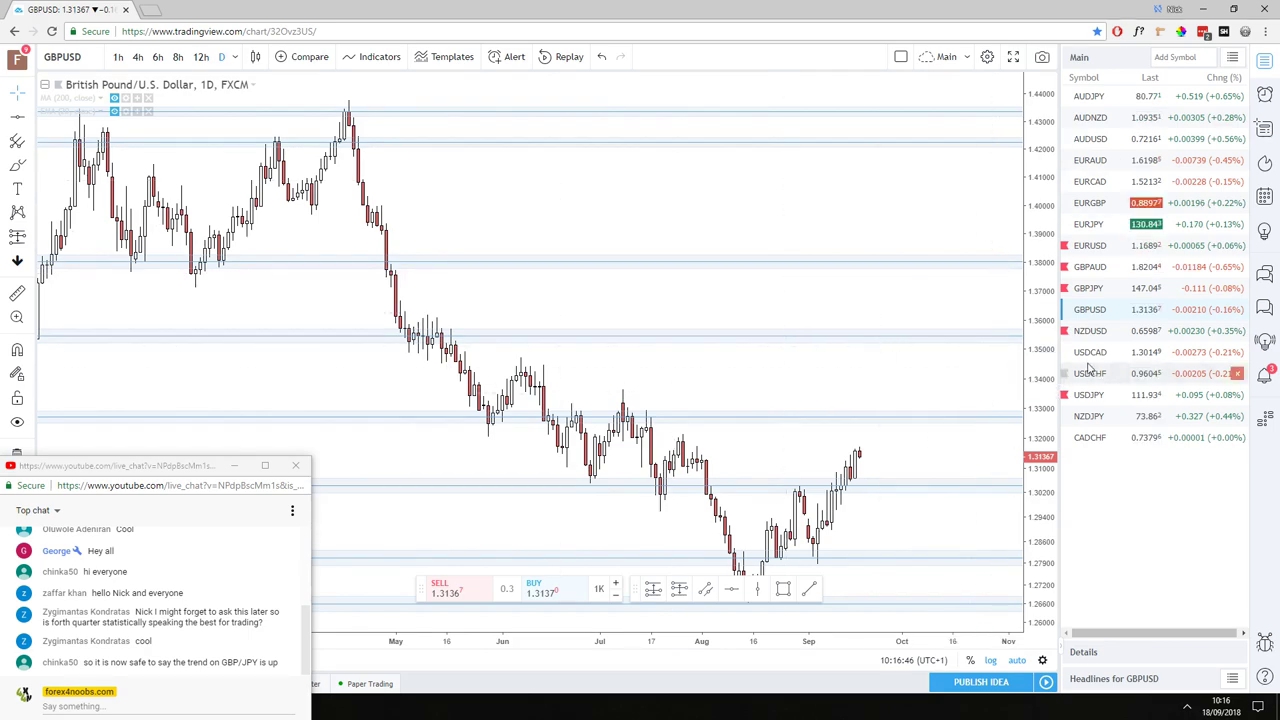
# - Examine the daily GBPUSD history back to 2016 against the marked zones
pyautogui.scroll(-6, 913, 565)
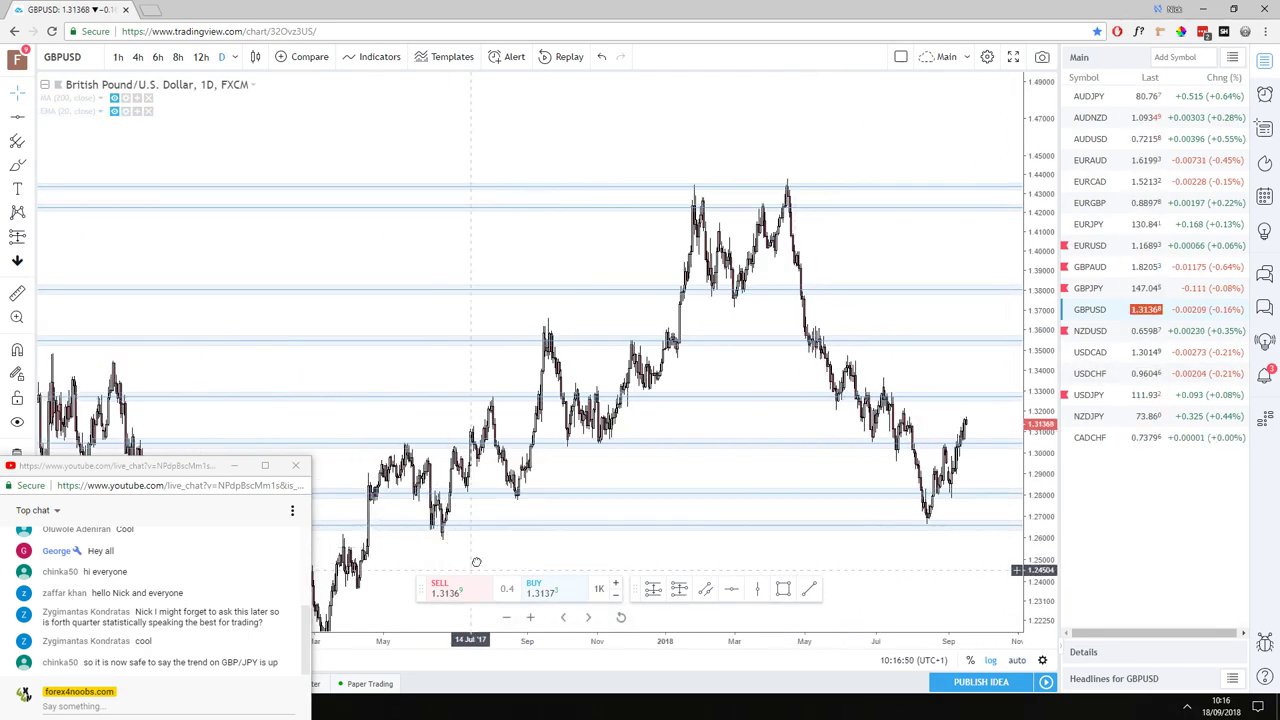
pyautogui.moveTo(467, 530); pyautogui.dragTo(705, 390)
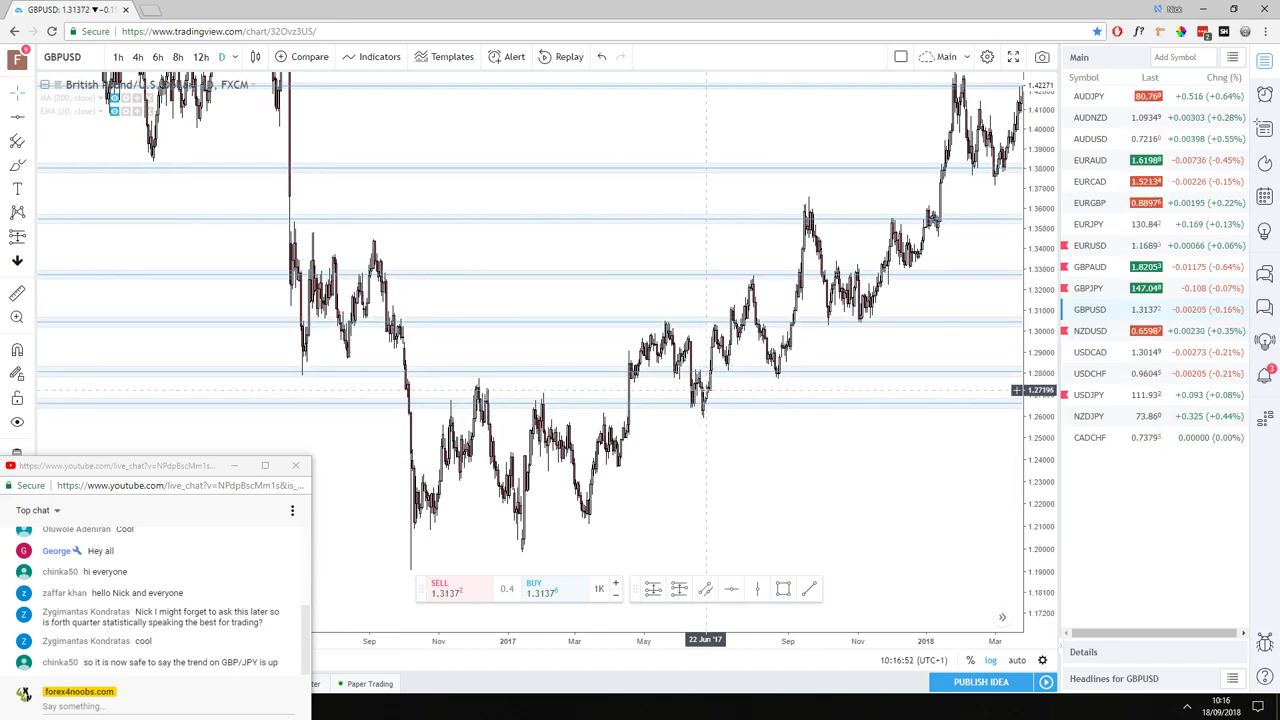
pyautogui.moveTo(701, 405); pyautogui.dragTo(178, 404)
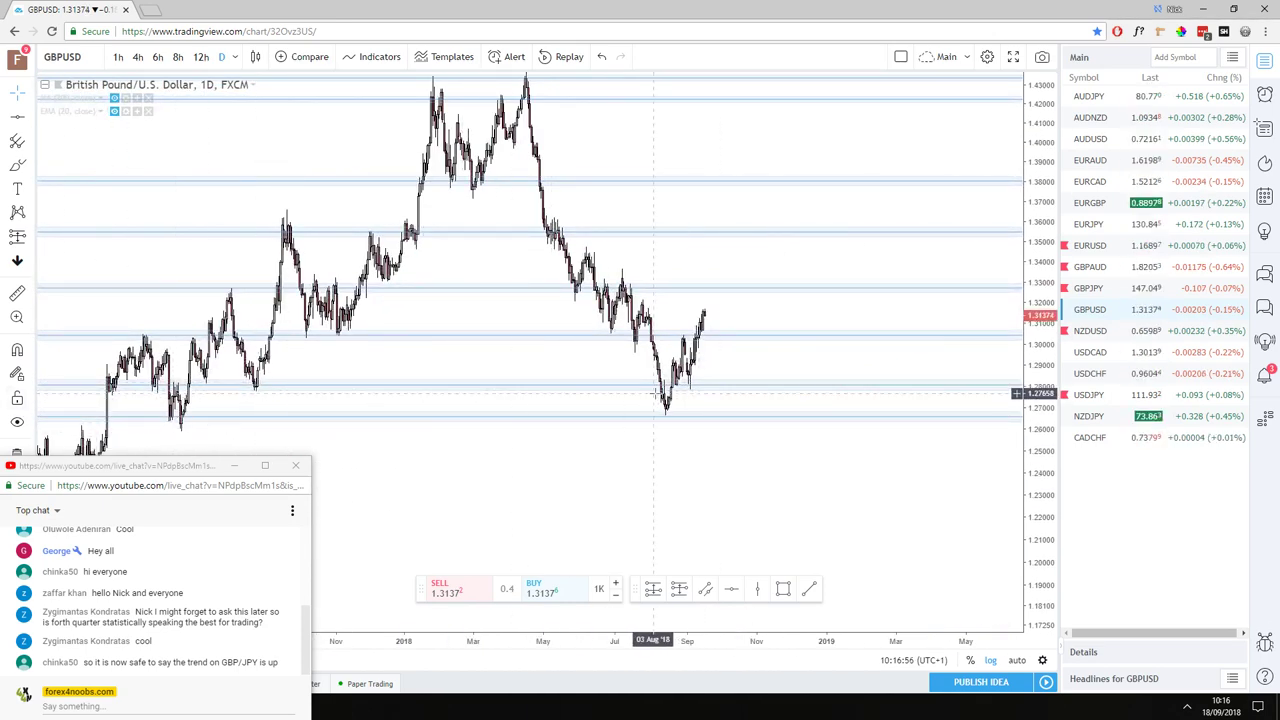
# - Sketch temporary arrows projecting GBPUSD upward in waves from the September low to the zone near 1.38, and clear them
pyautogui.scroll(2, 614, 309)
pyautogui.moveTo(541, 320); pyautogui.dragTo(699, 418)
pyautogui.scroll(3, 785, 369)
pyautogui.scroll(3, 748, 463)
pyautogui.moveTo(1032, 583); pyautogui.dragTo(1032, 517)
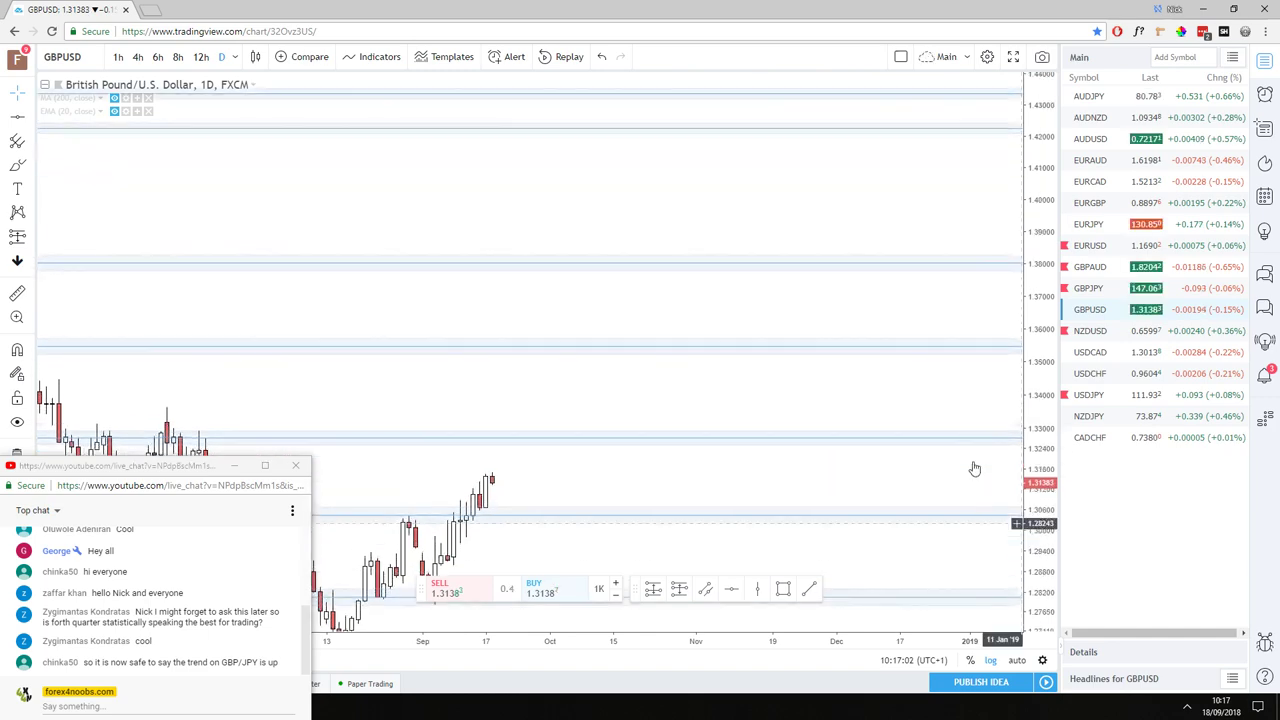
pyautogui.moveTo(620, 478); pyautogui.dragTo(872, 335)
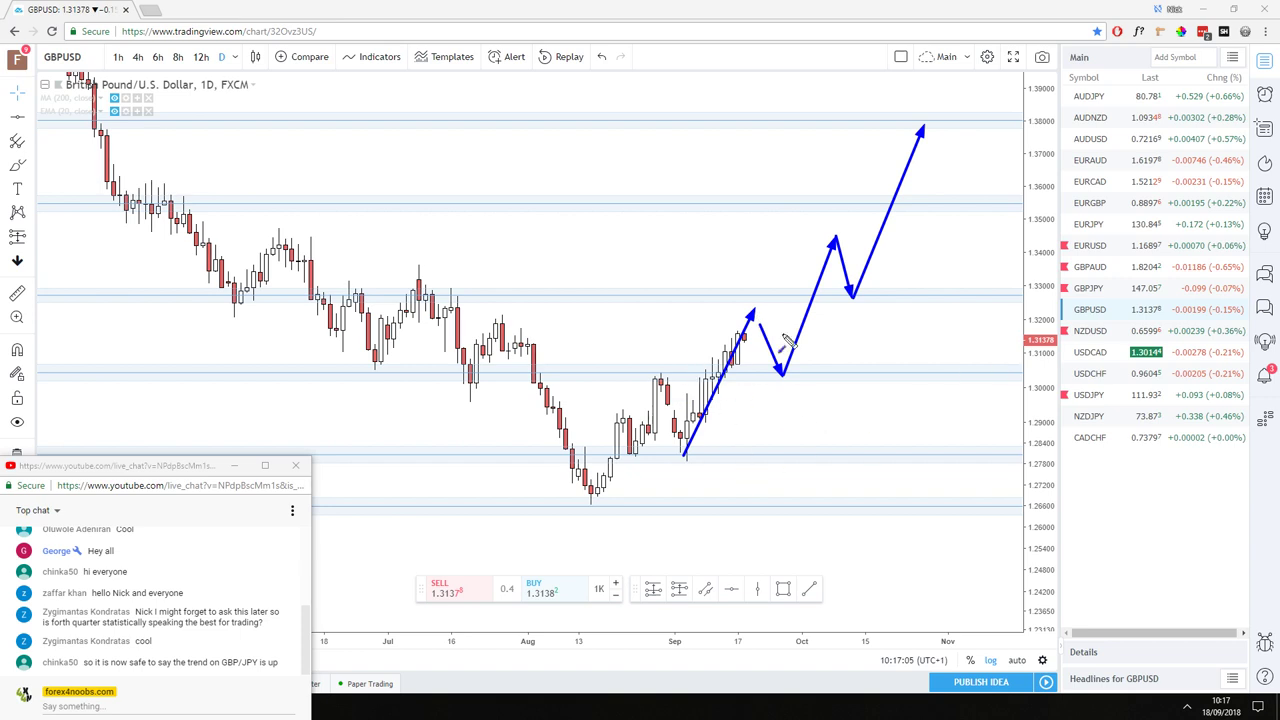
pyautogui.press('Escape')
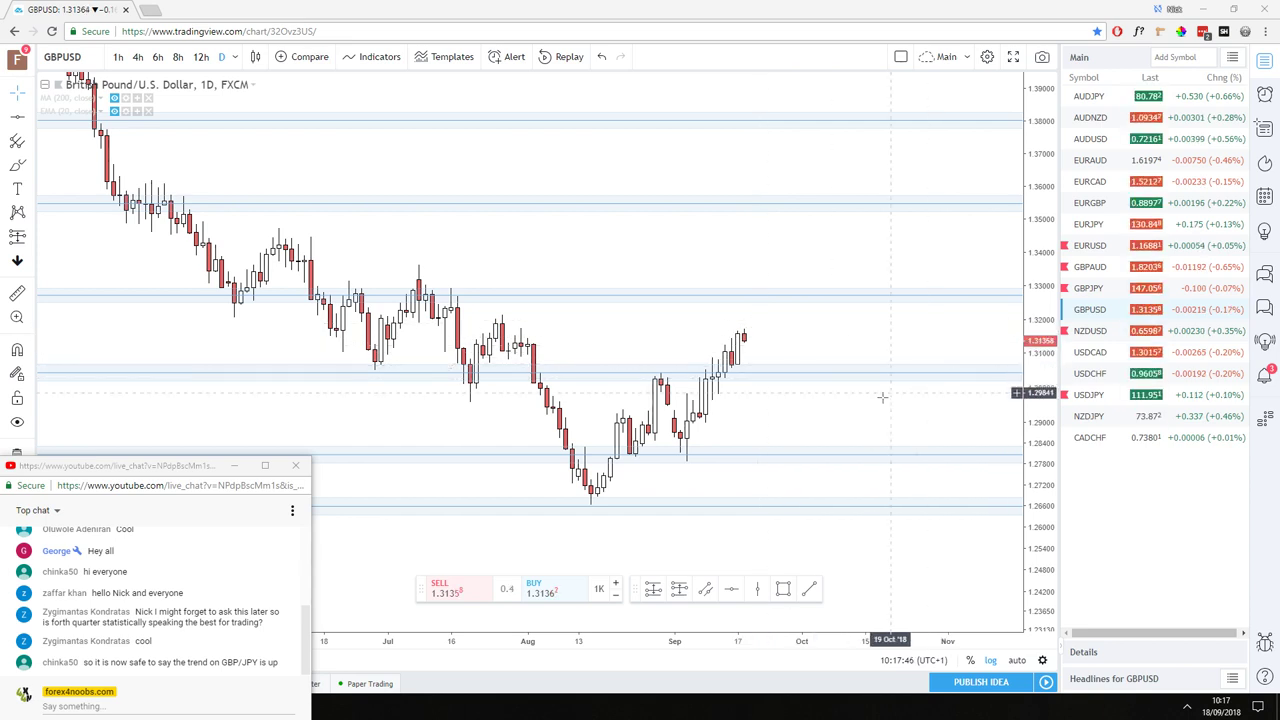
# - Open the NZDUSD chart, remove its watchlist flag, and return to the GBPJPY chart
pyautogui.click(1073, 333)
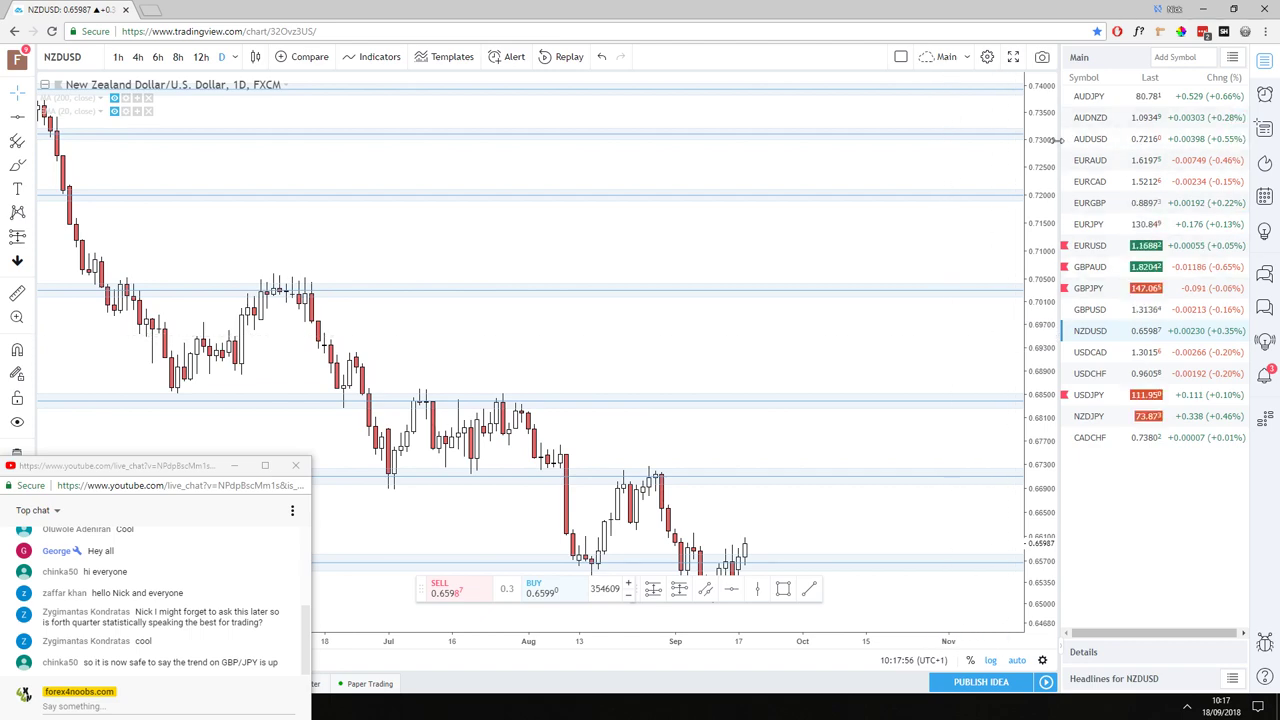
pyautogui.click(1070, 290)
# - Sketch temporary arrows on GBPJPY from the August low up to about 149 and down to about 134, and clear them
pyautogui.scroll(-5, 891, 337)
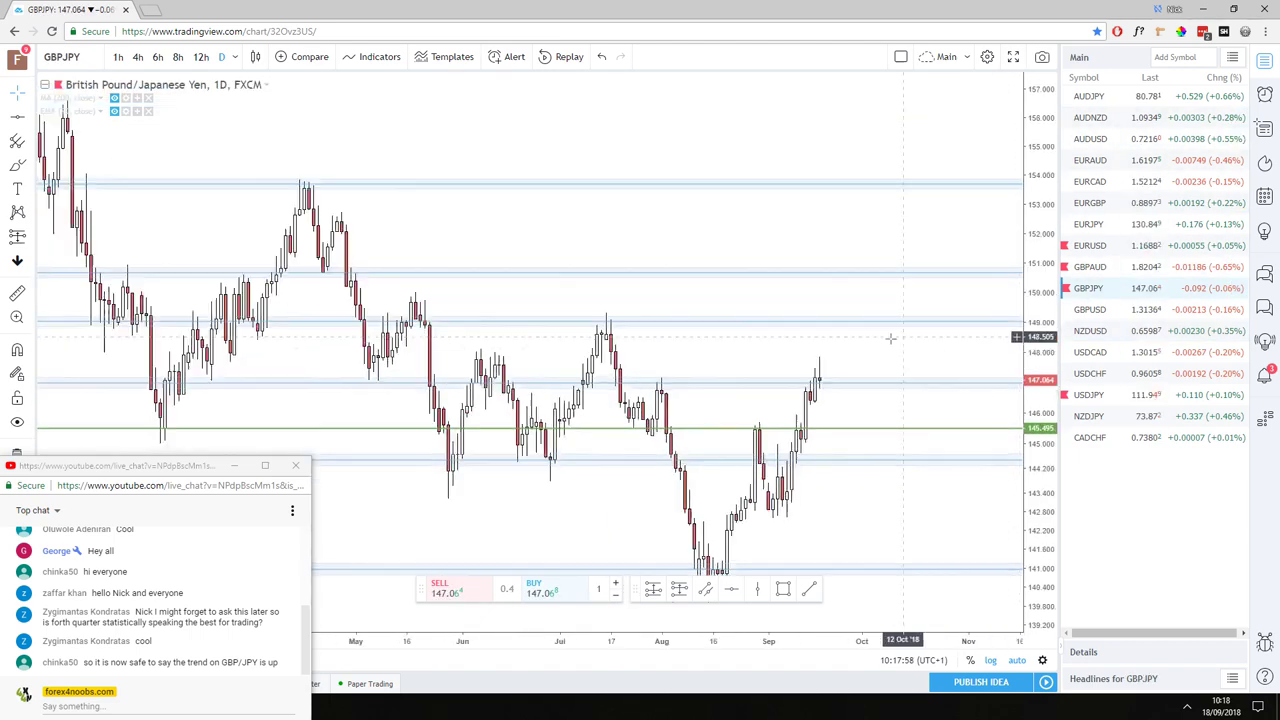
pyautogui.scroll(-3, 837, 444)
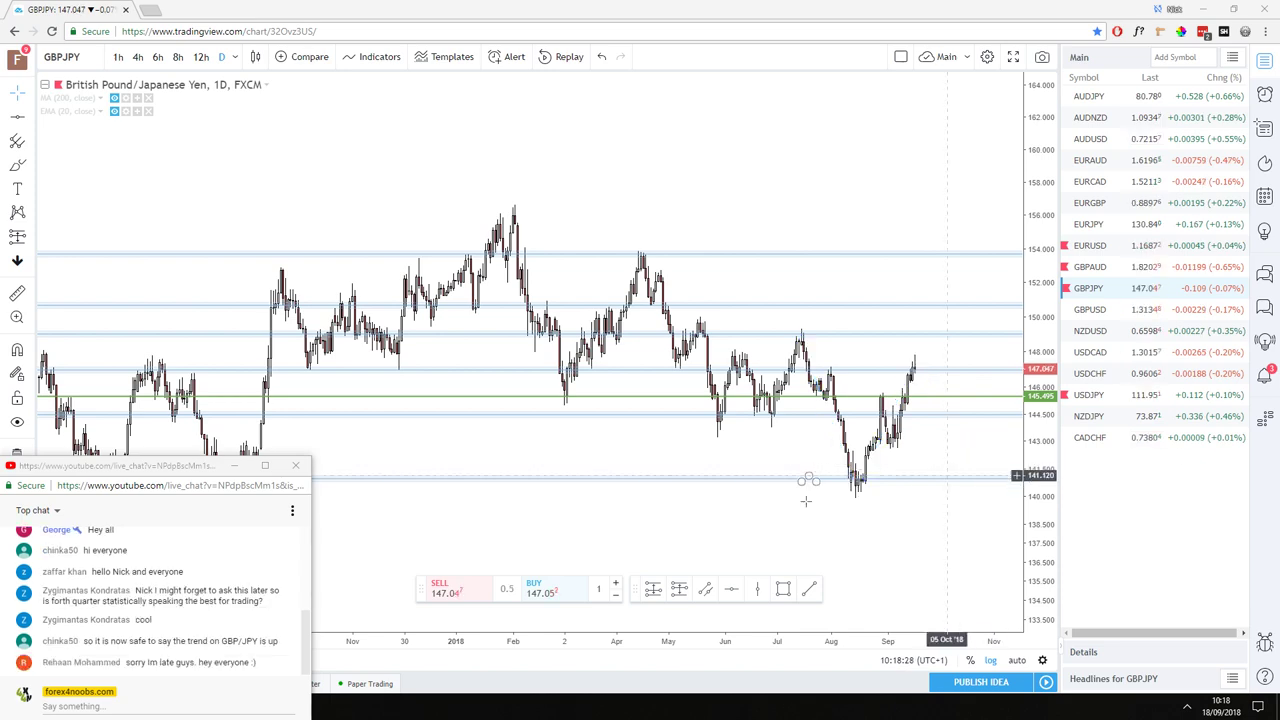
pyautogui.moveTo(824, 531); pyautogui.dragTo(687, 430)
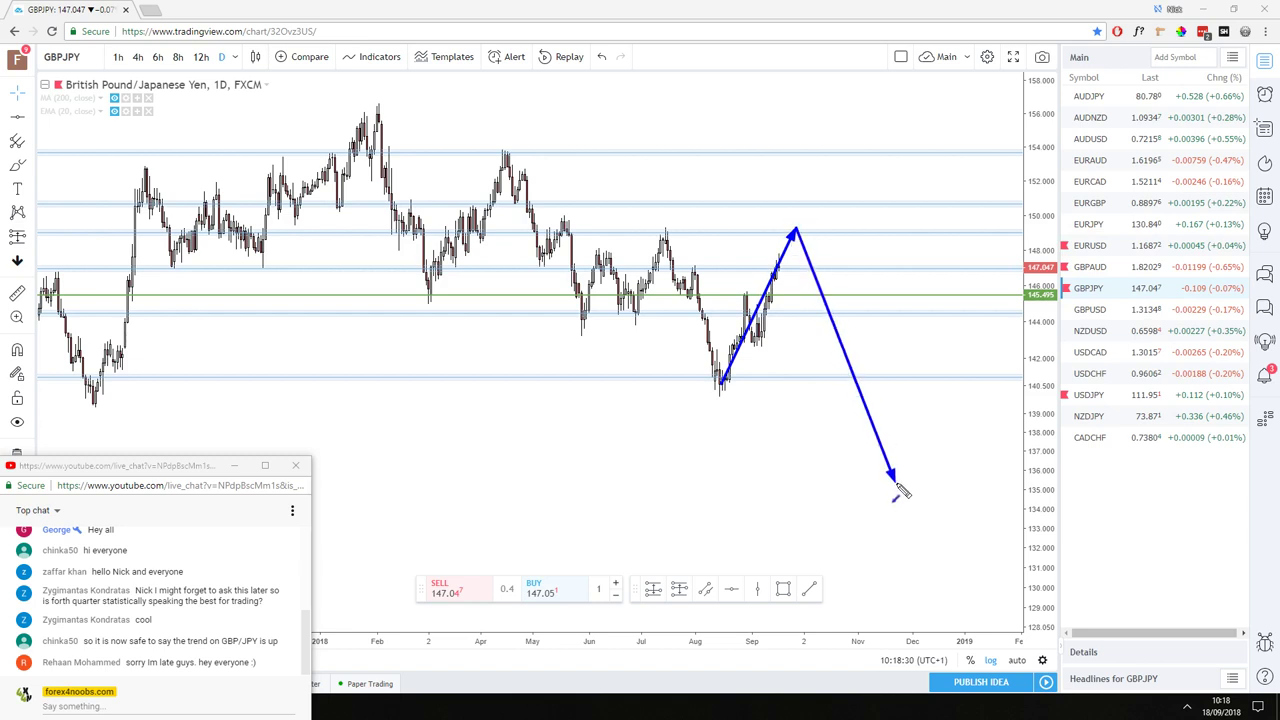
pyautogui.moveTo(897, 485); pyautogui.dragTo(900, 488)
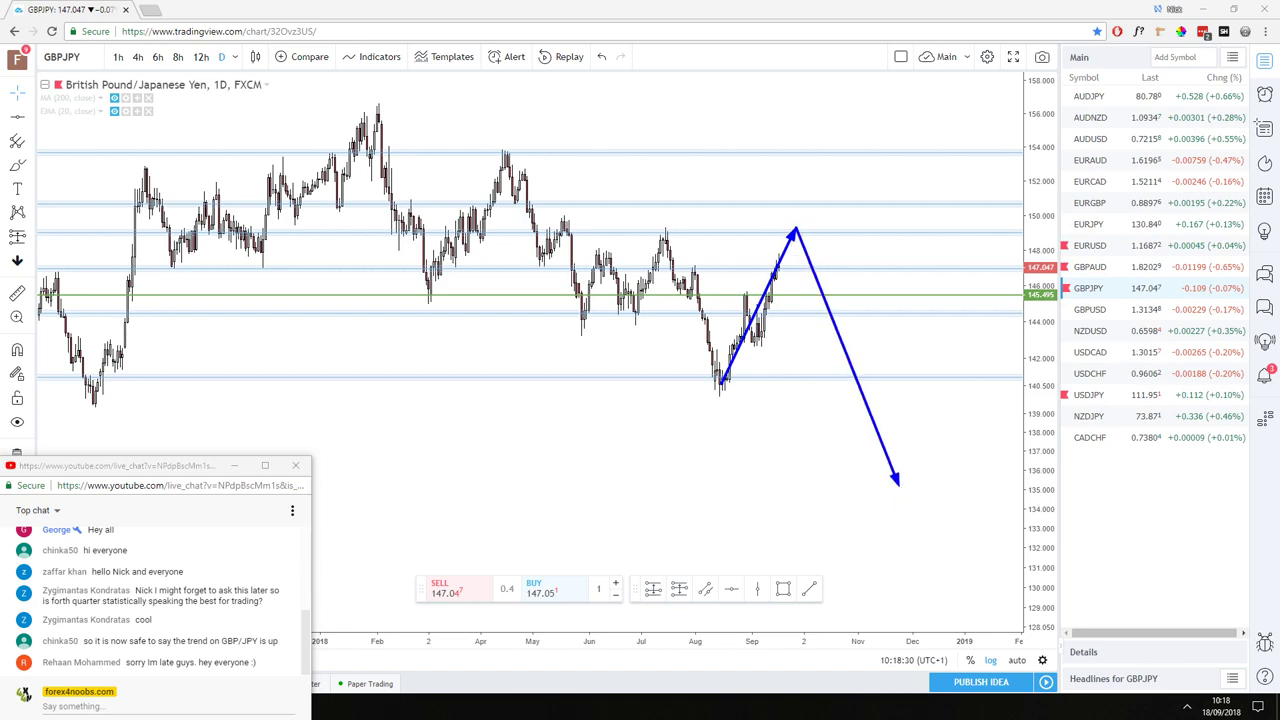
pyautogui.press('Escape')
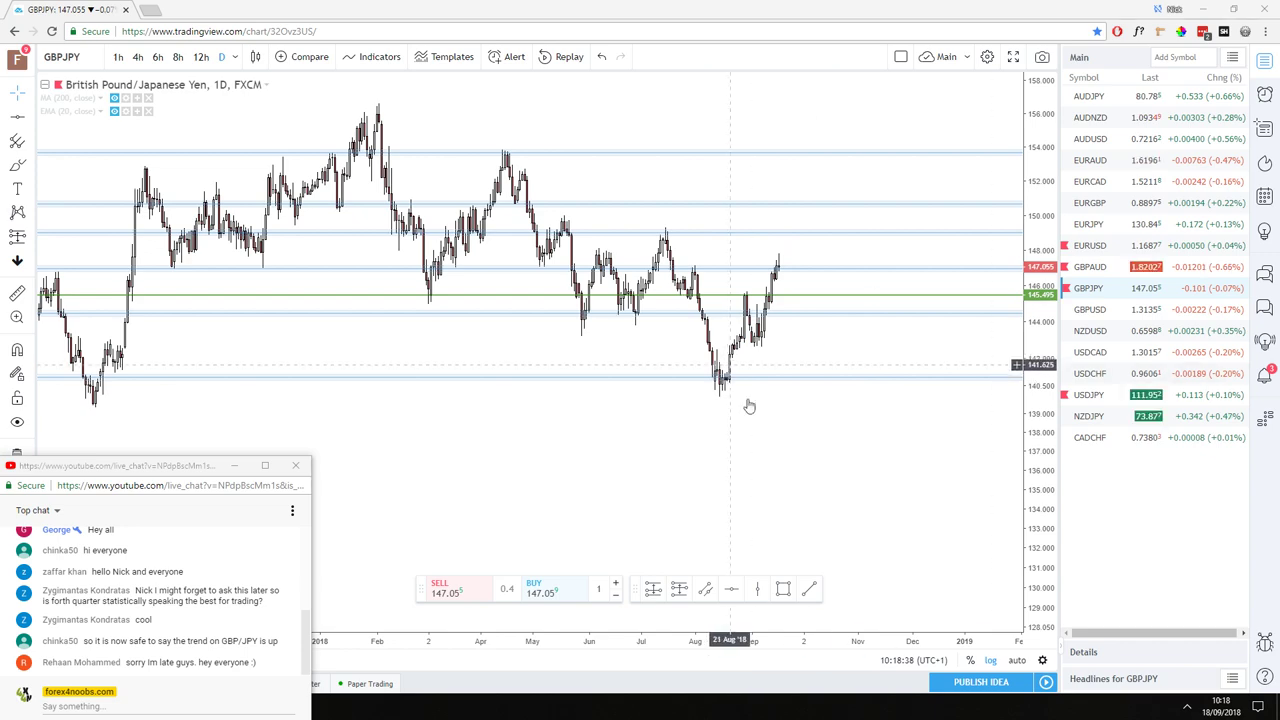
# - Compare the recent daily candles of GBPJPY and GBPUSD, and flag GBPUSD in the watchlist
pyautogui.moveTo(822, 478); pyautogui.dragTo(932, 547)
pyautogui.scroll(2, 862, 508)
pyautogui.scroll(10, 862, 508)
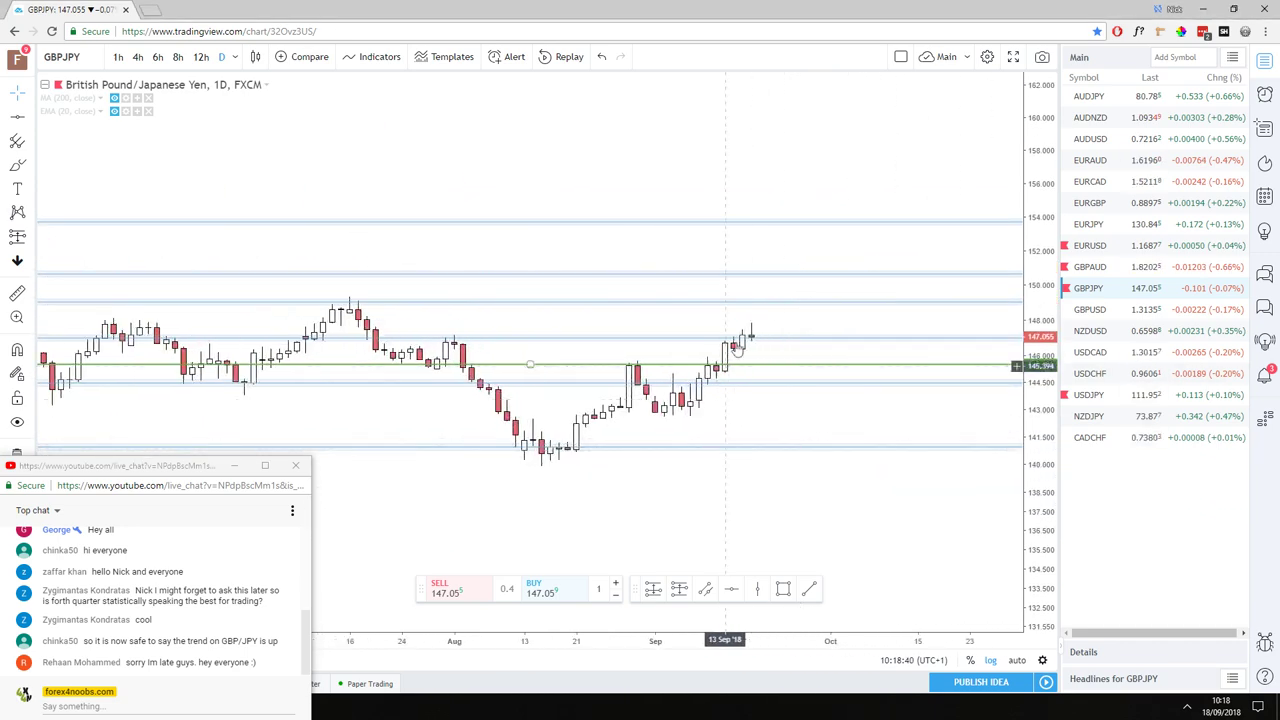
pyautogui.moveTo(1043, 474); pyautogui.dragTo(1040, 376)
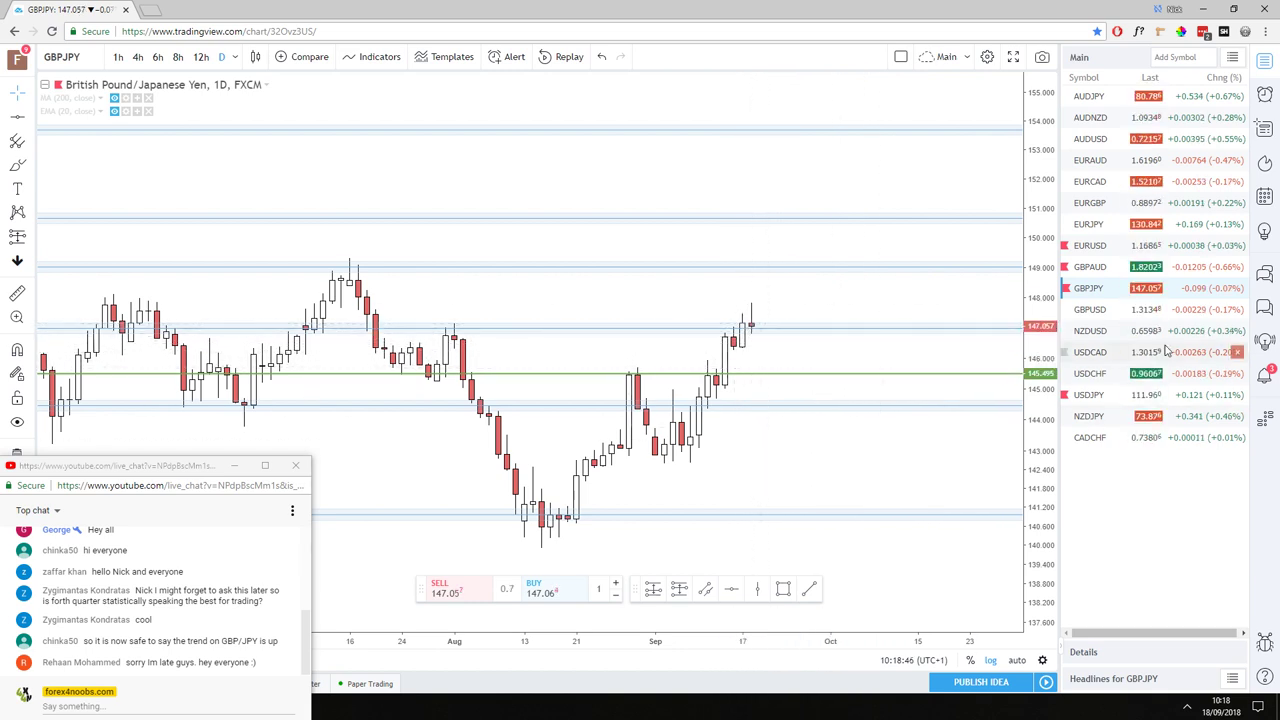
pyautogui.click(1148, 310)
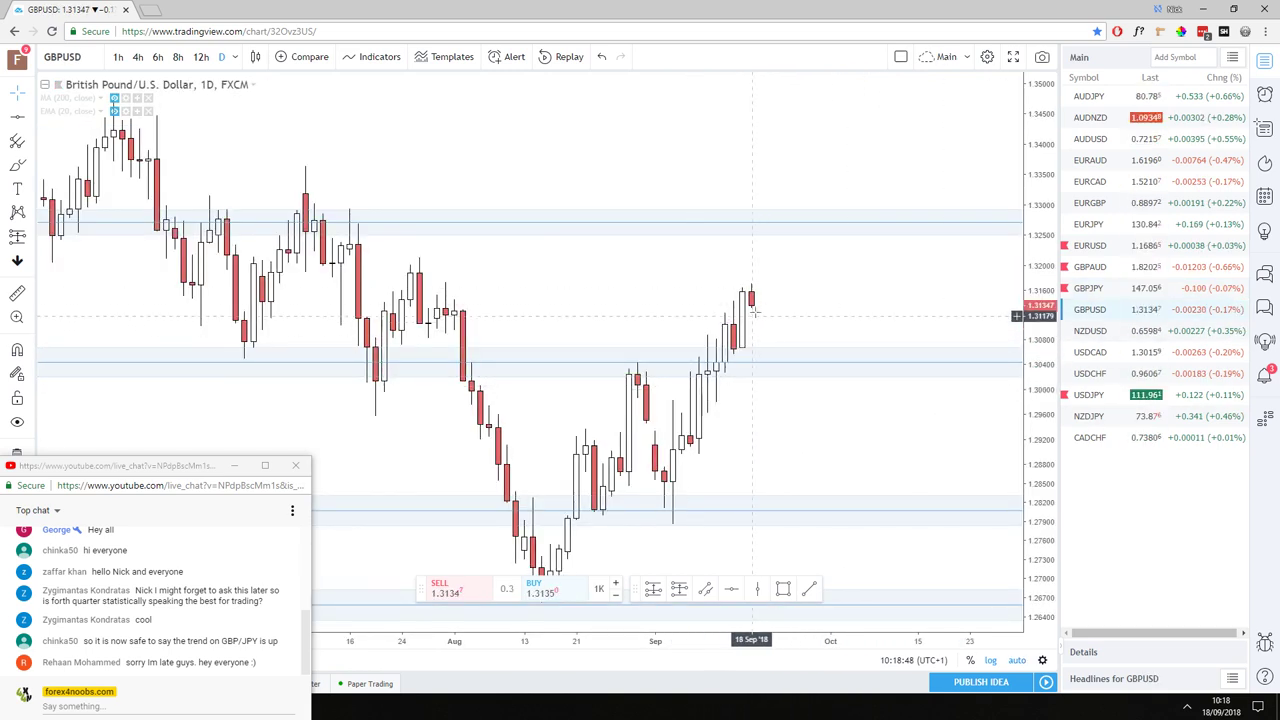
pyautogui.click(1105, 290)
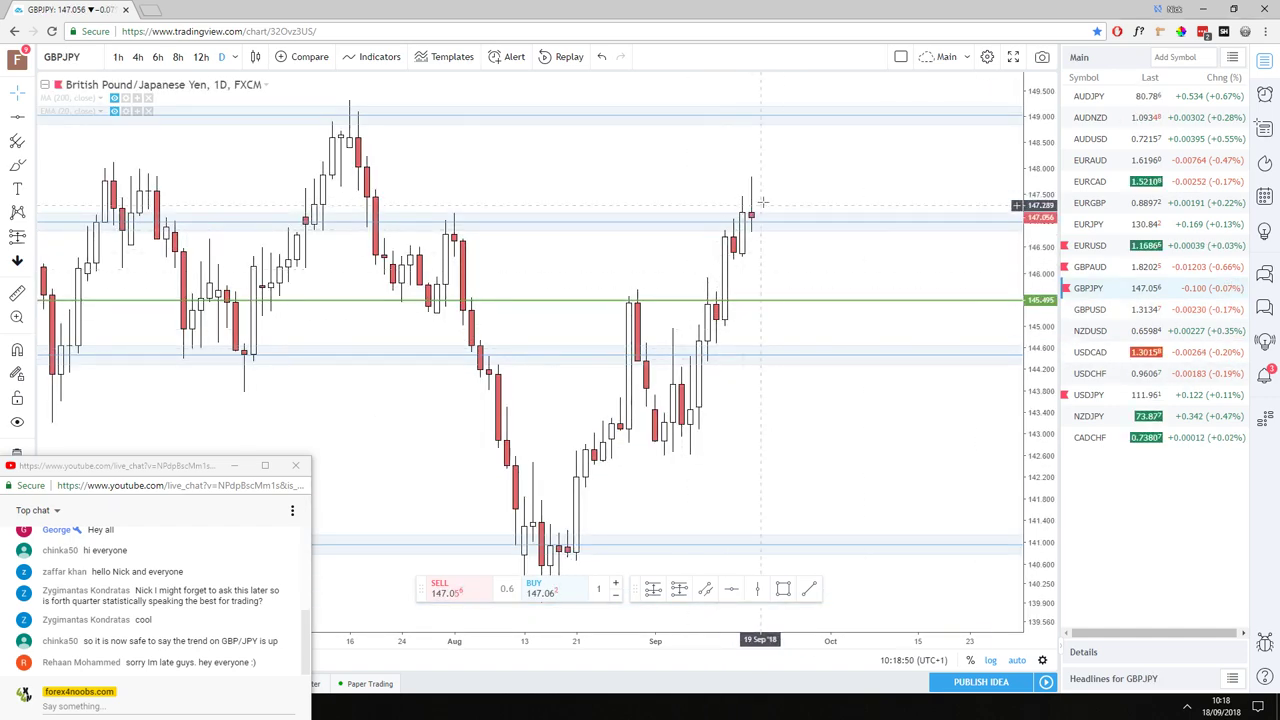
pyautogui.click(1108, 311)
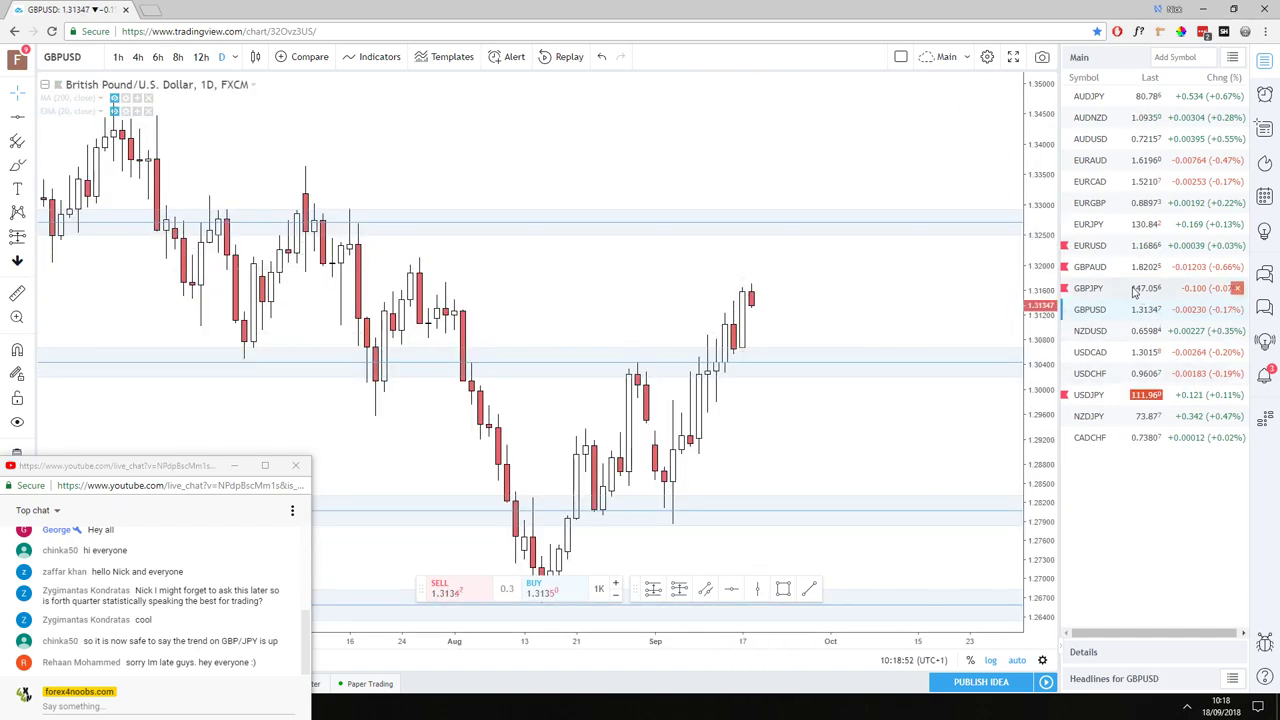
pyautogui.click(1135, 289)
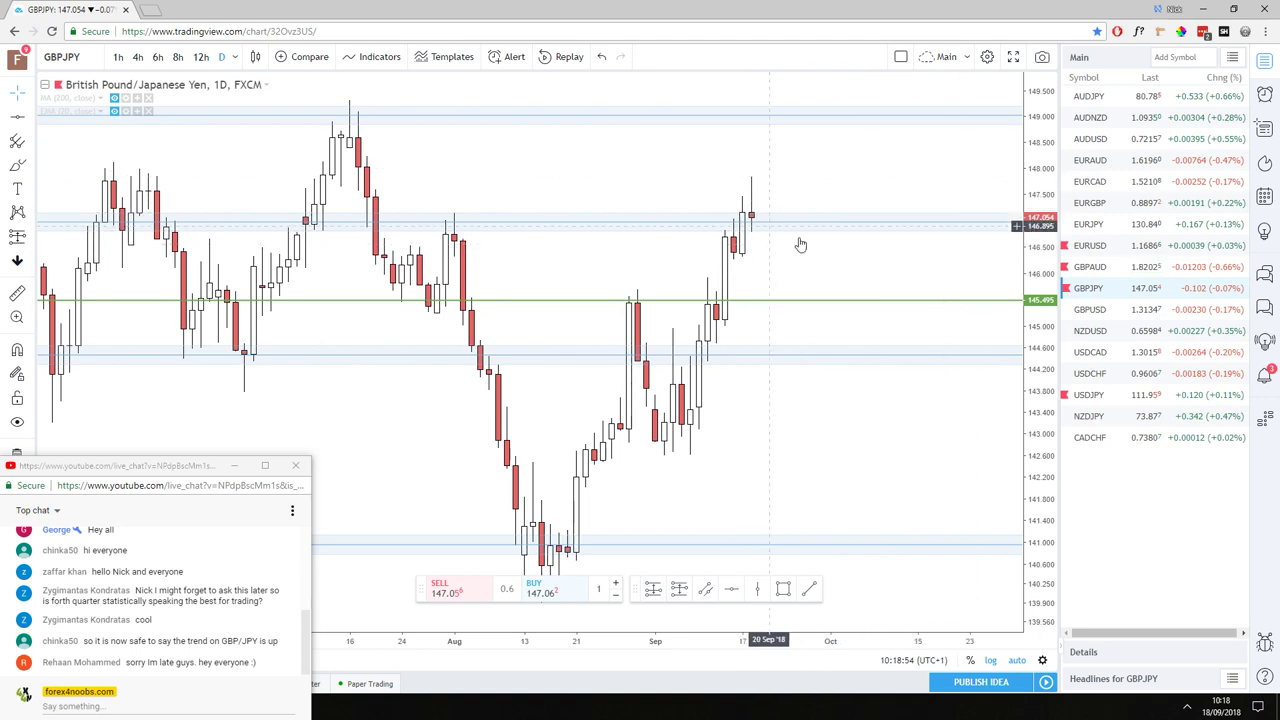
pyautogui.press('space')
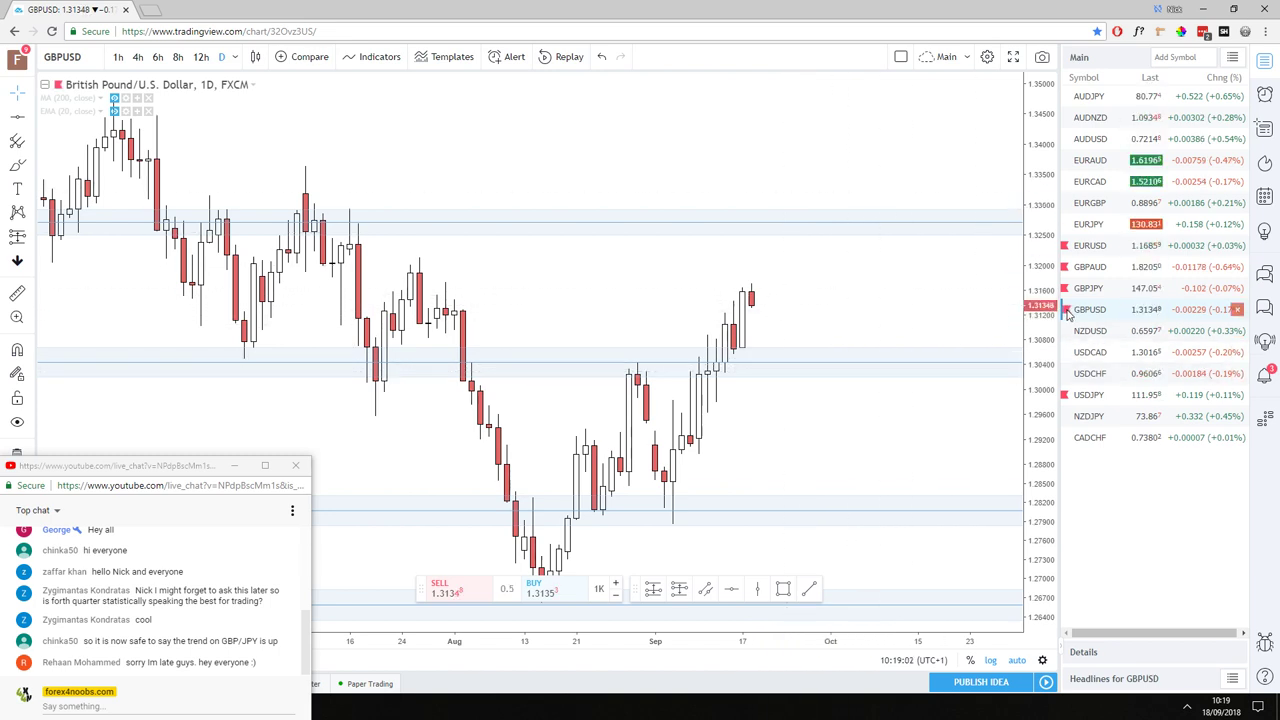
# - Open the NZDUSD chart and examine its 2018 daily decline against the marked zones
pyautogui.click(1100, 330)
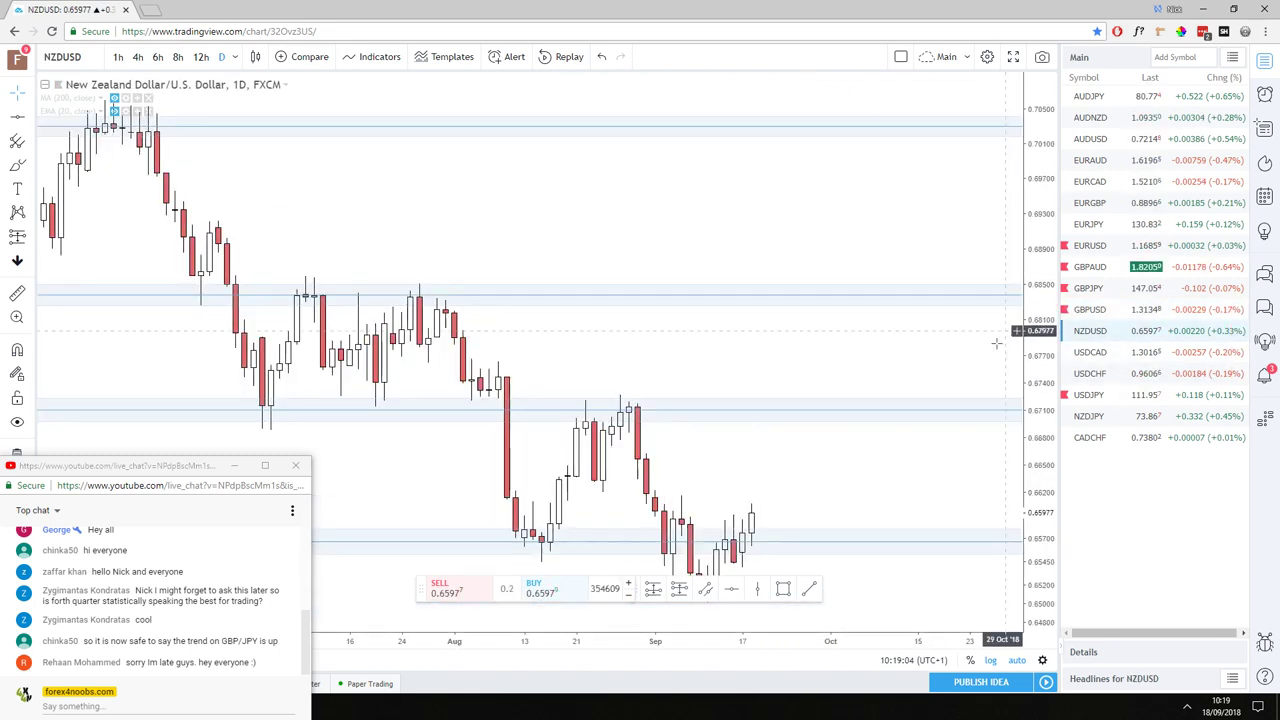
pyautogui.moveTo(1046, 434); pyautogui.dragTo(1046, 512)
pyautogui.scroll(-3, 700, 424)
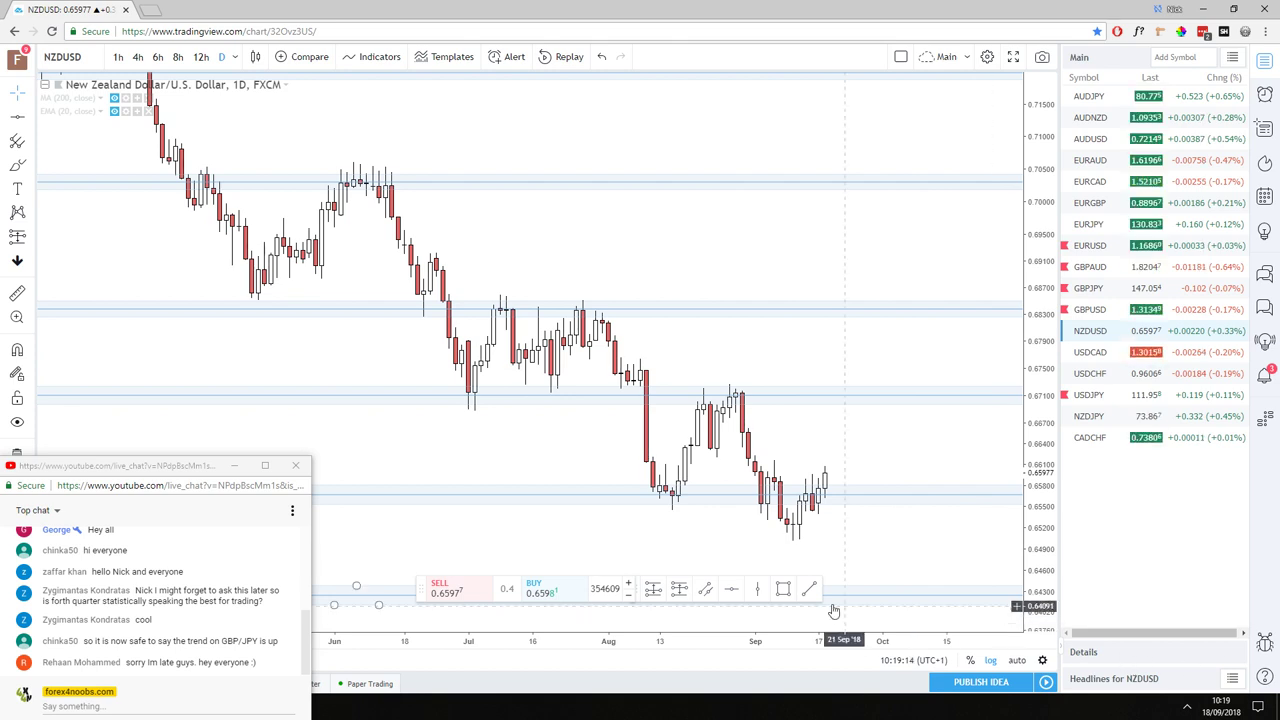
pyautogui.scroll(-3, 1044, 486)
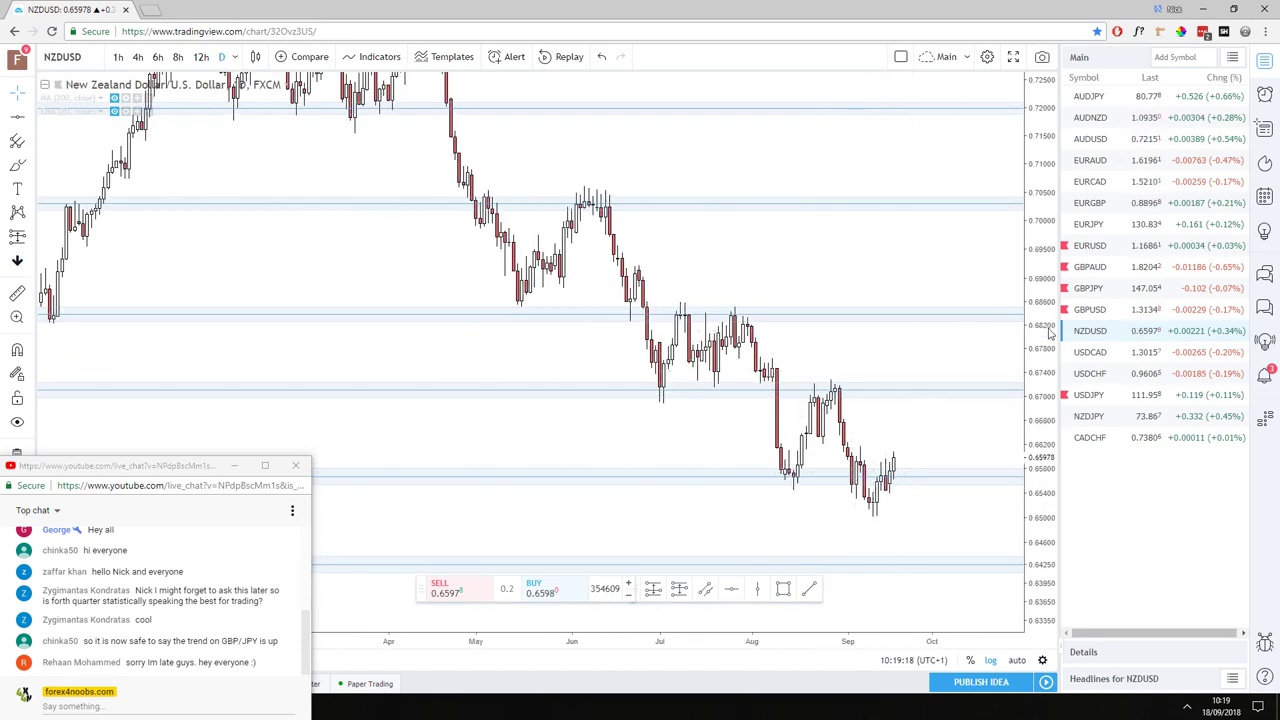
pyautogui.moveTo(834, 225); pyautogui.dragTo(771, 277)
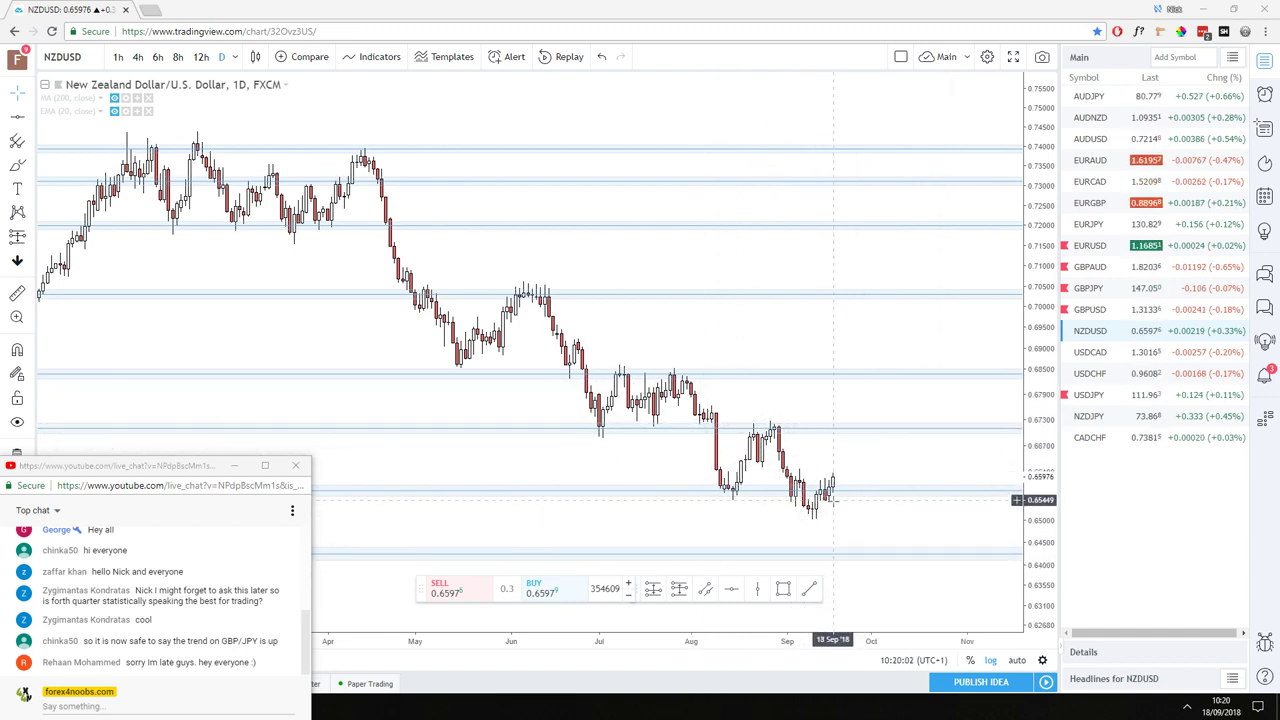
# - Open the USDCAD chart and delete the green horizontal line near 1.320
pyautogui.click(1101, 363)
pyautogui.click(830, 182)
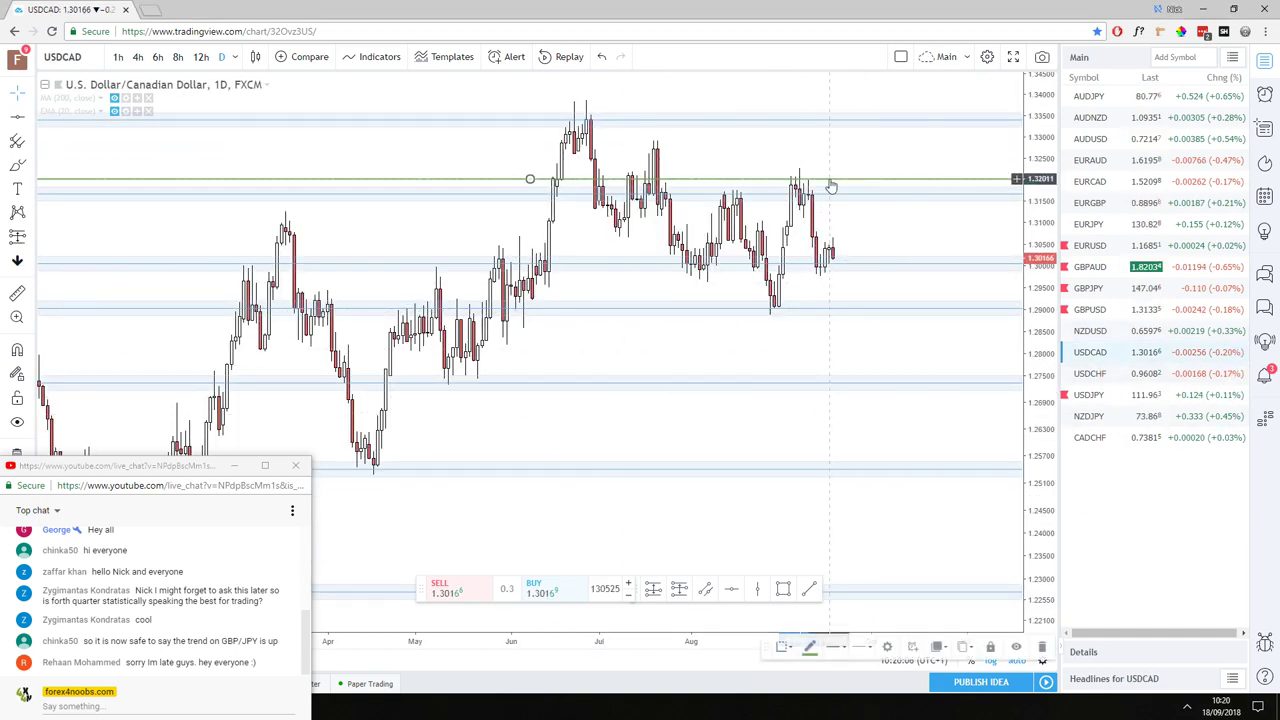
pyautogui.press('Delete')
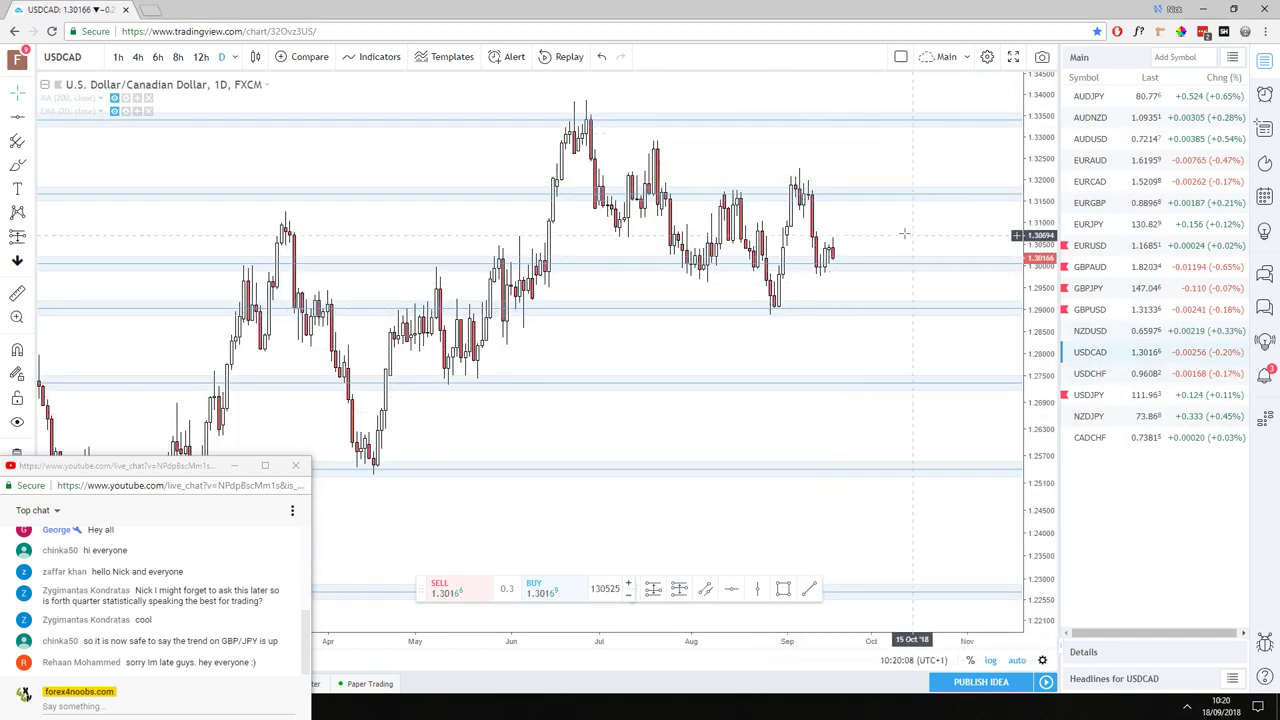
pyautogui.scroll(2, 435, 252)
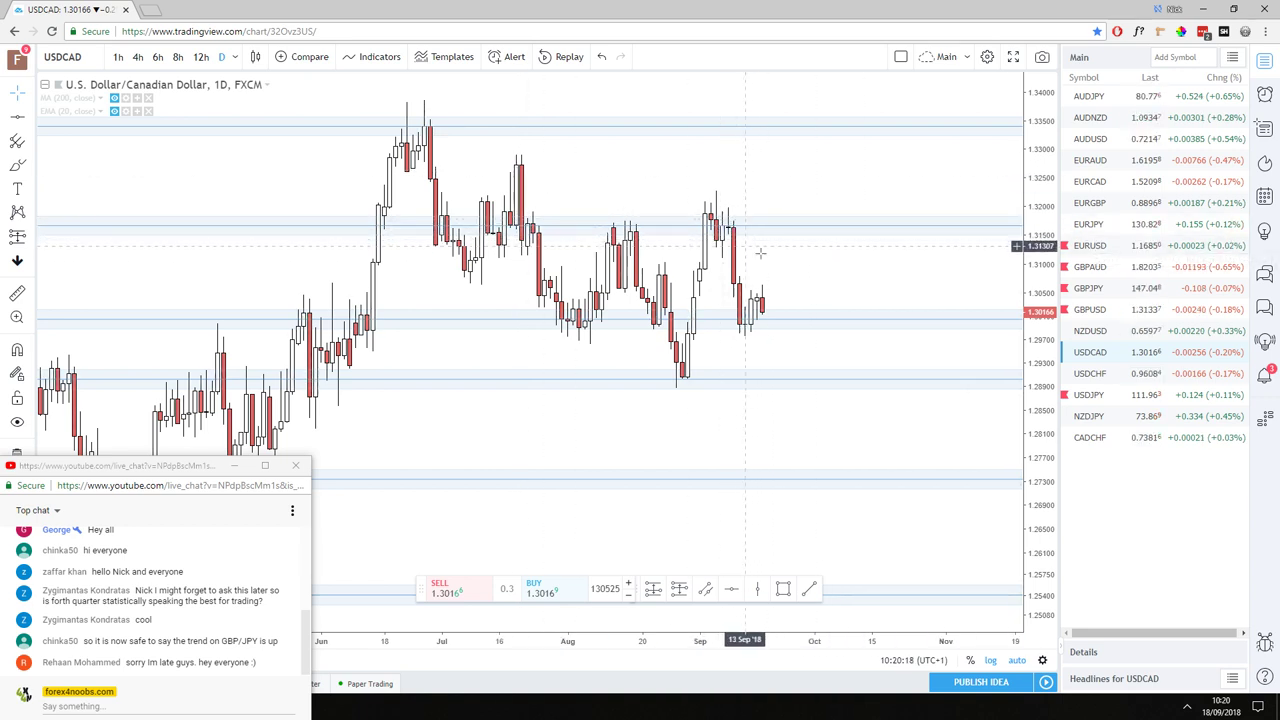
# - Open the USDCHF chart and delete the green horizontal line at 0.96416
pyautogui.click(1105, 373)
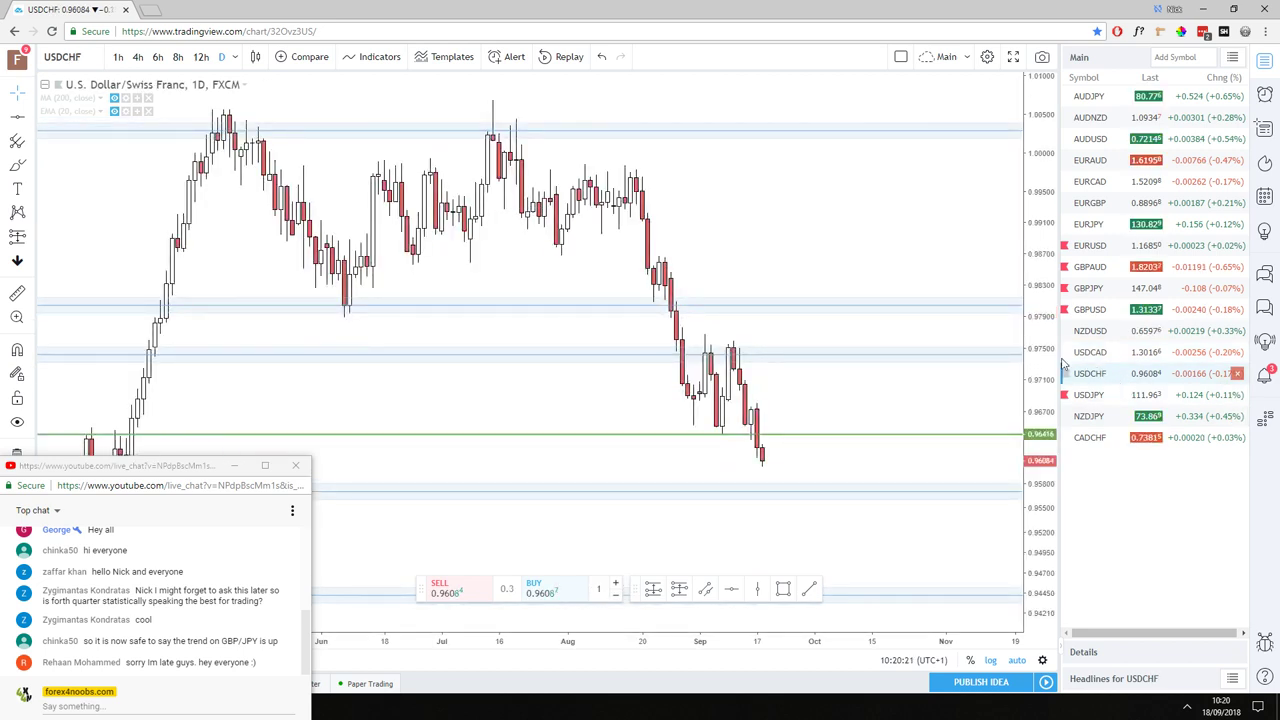
pyautogui.click(804, 434)
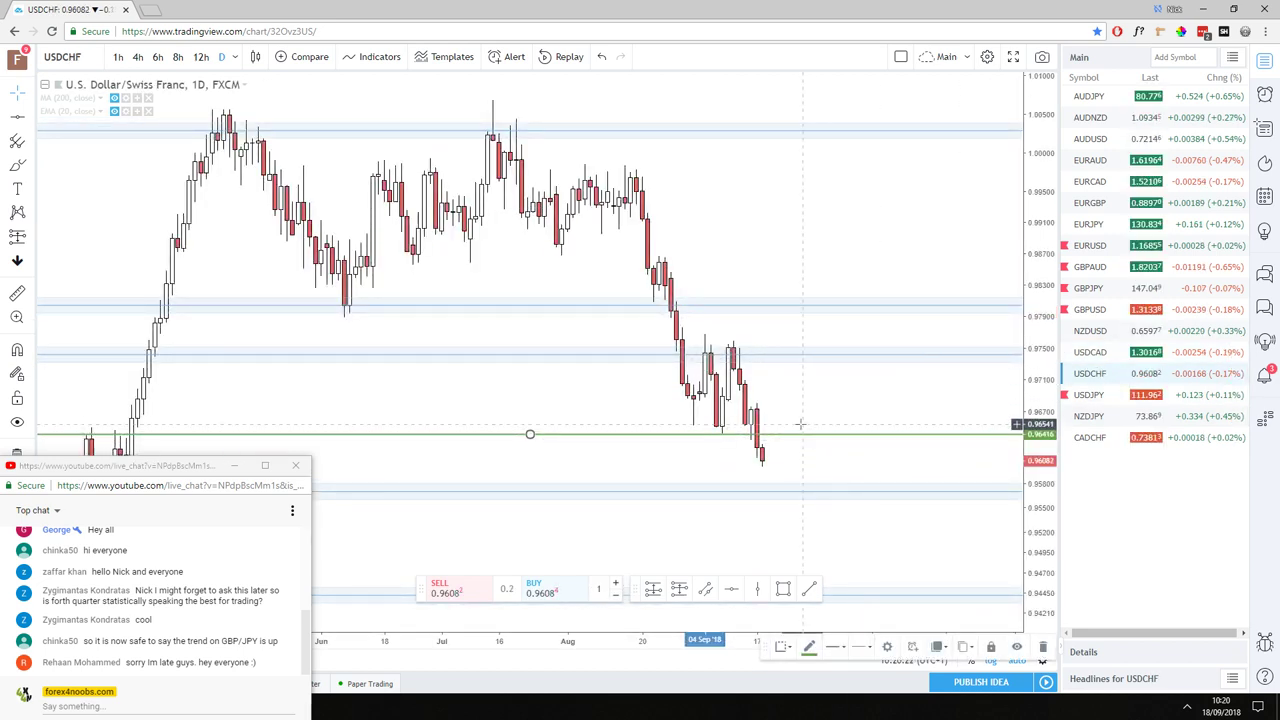
pyautogui.press('Delete')
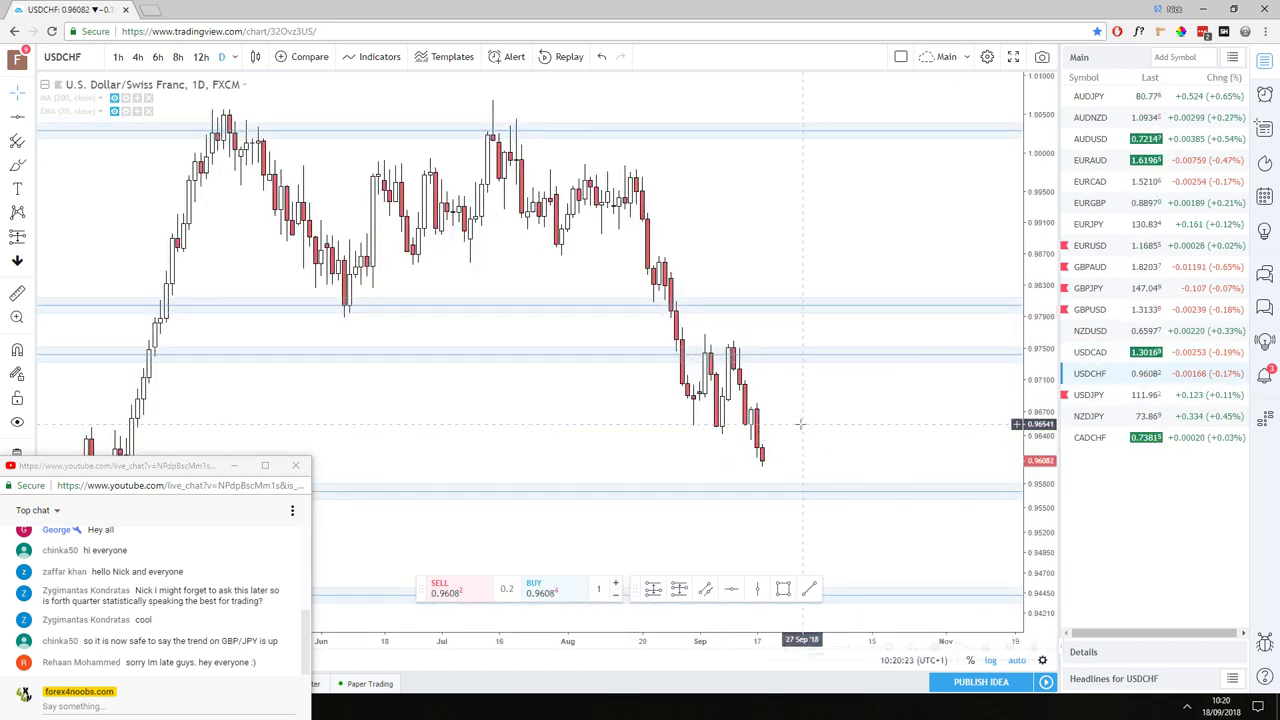
# - Show the 200-period moving average on USDCHF to check it against recent price, and hide it again
pyautogui.click(114, 98)
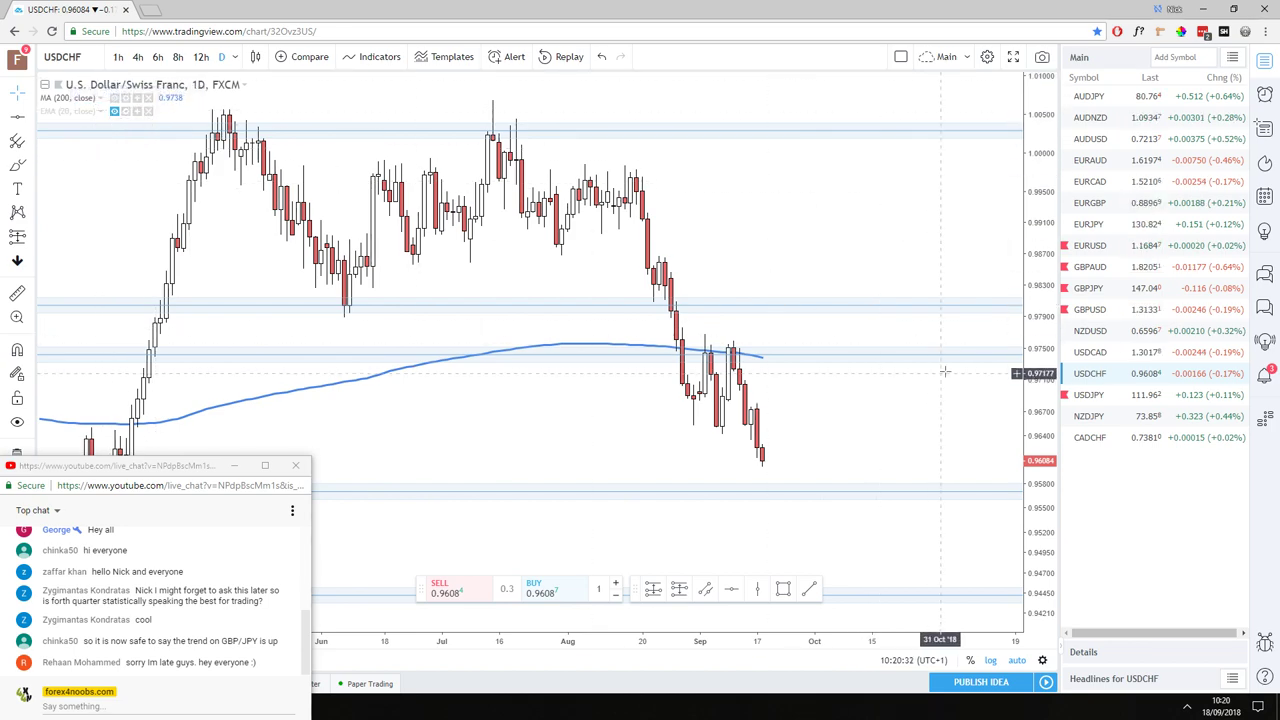
pyautogui.moveTo(1033, 398); pyautogui.dragTo(1033, 447)
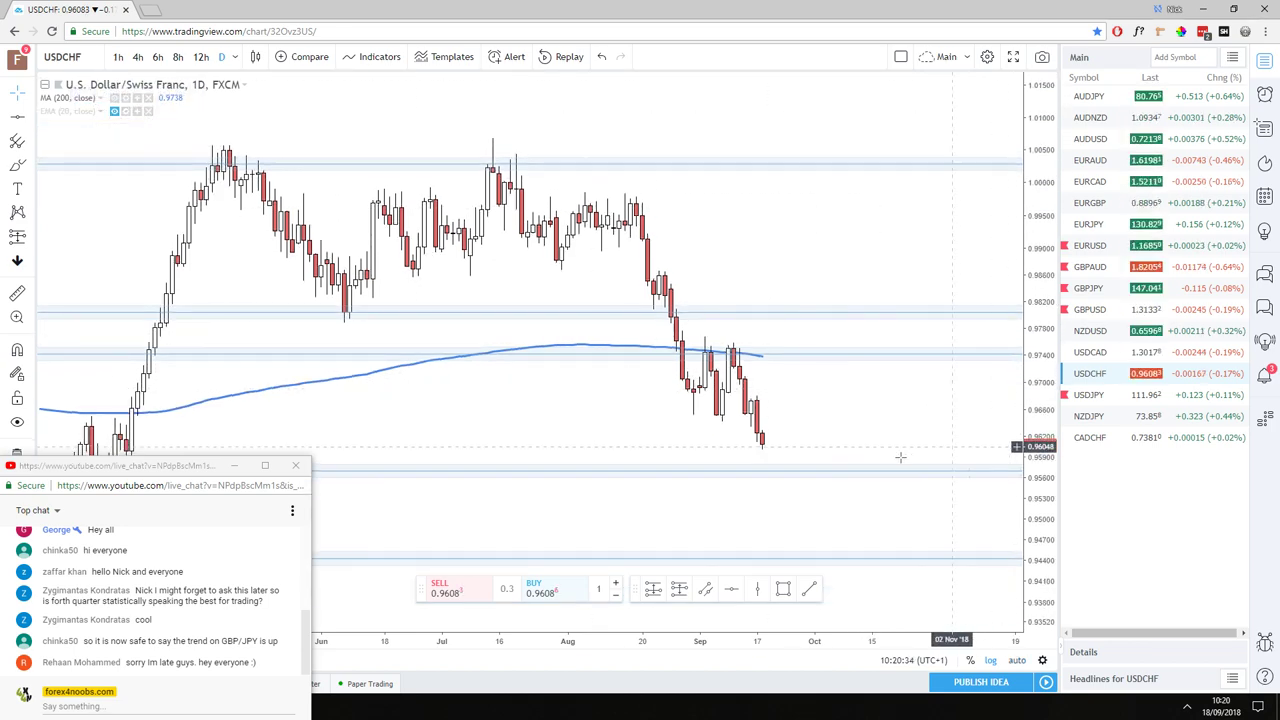
pyautogui.moveTo(832, 510); pyautogui.dragTo(868, 305)
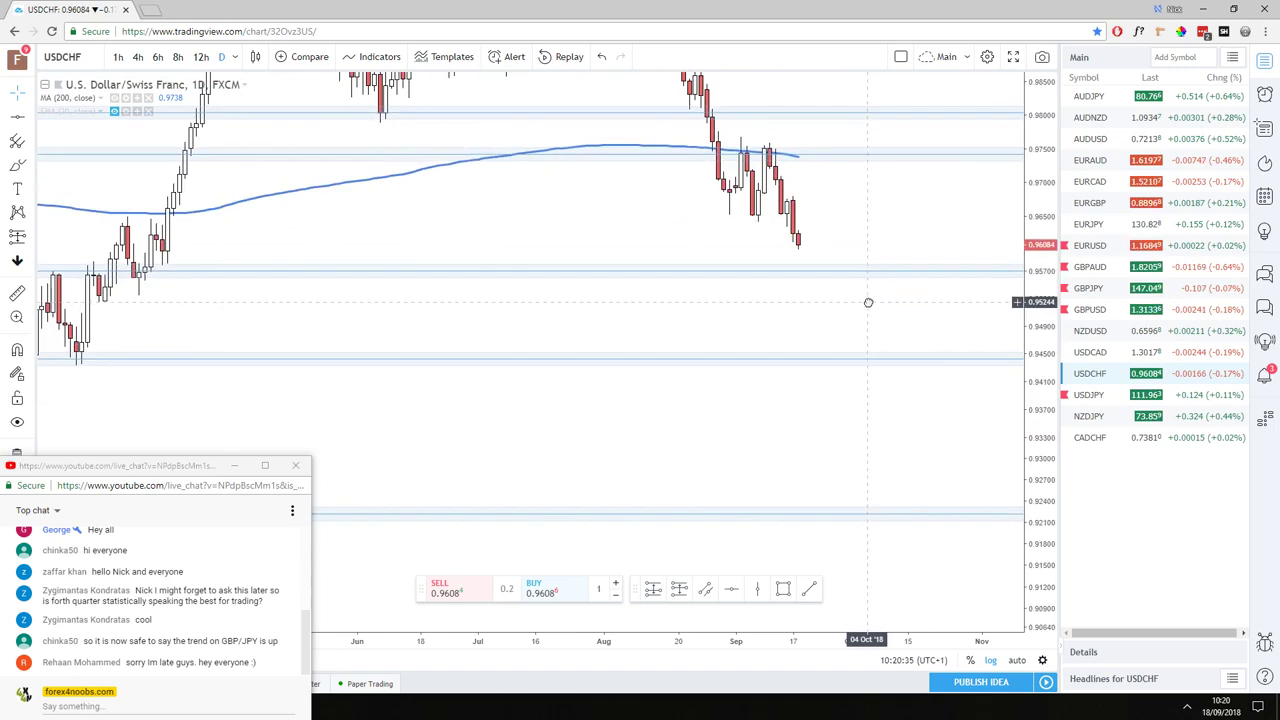
pyautogui.click(115, 98)
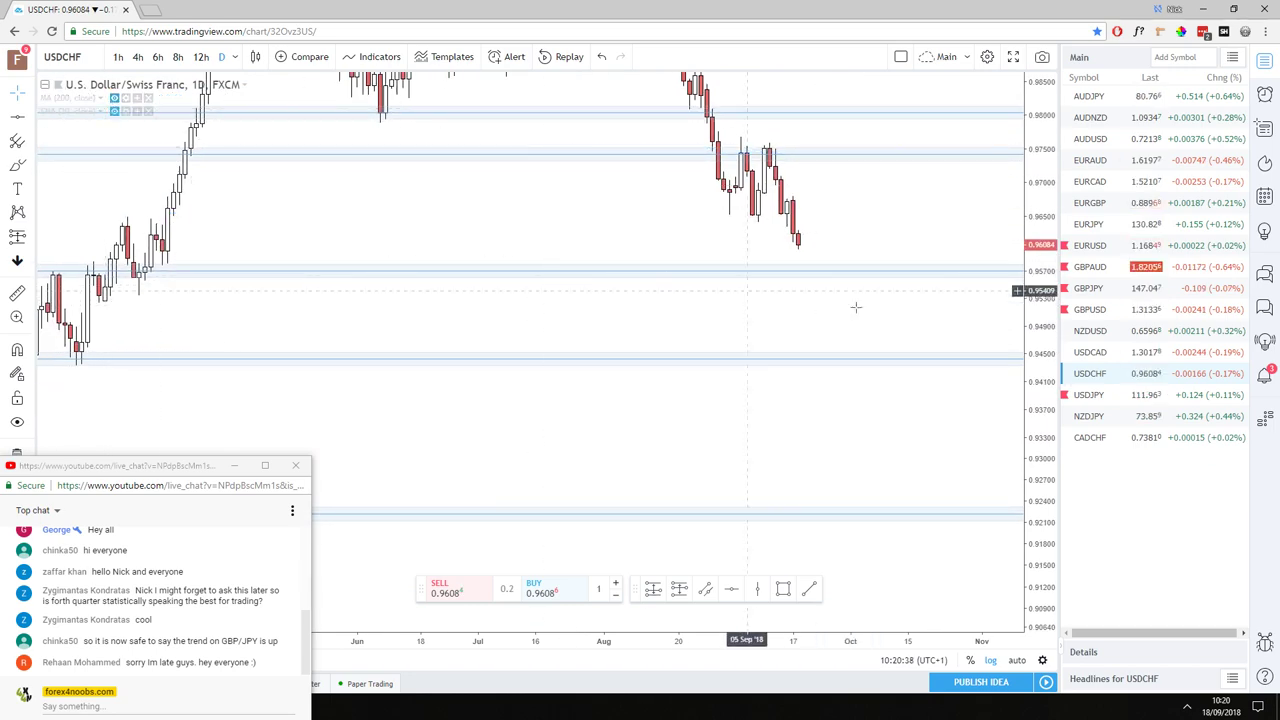
pyautogui.moveTo(855, 200); pyautogui.dragTo(885, 311)
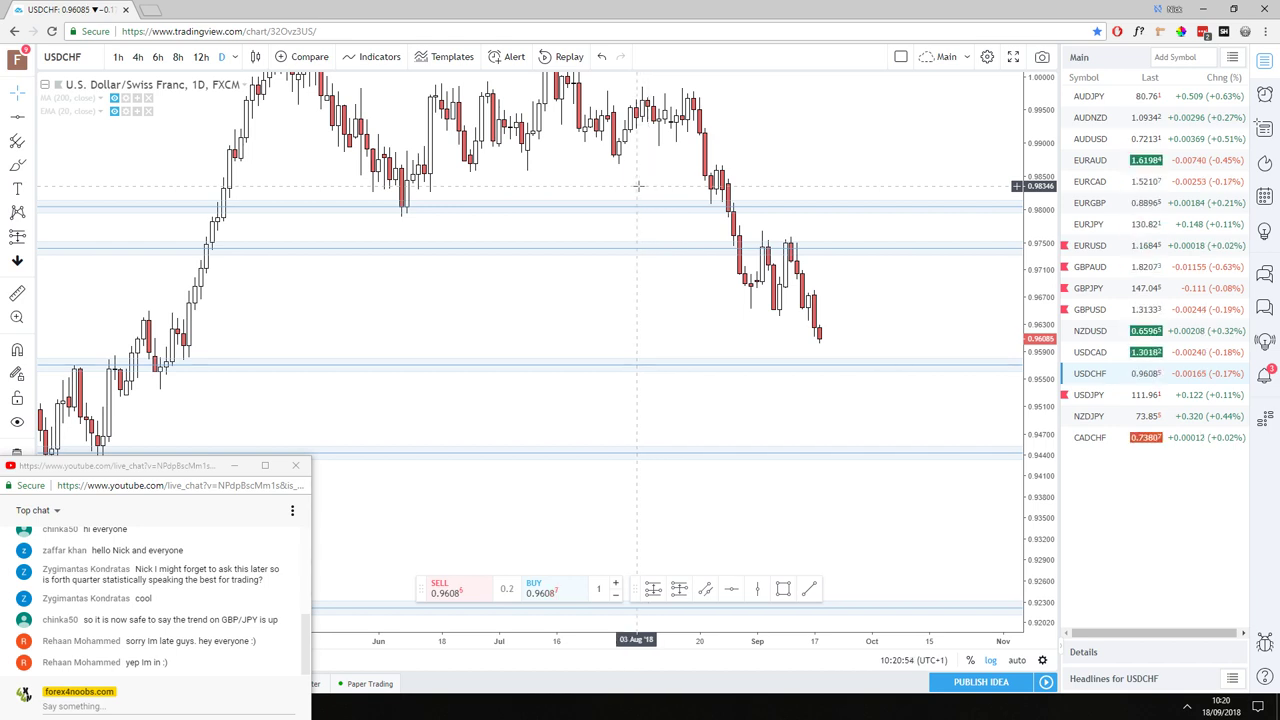
# - Move the floating drawing toolbar and the Sell/Buy panel below the price area, side by side along the time axis
pyautogui.moveTo(641, 593)
pyautogui.mouseDown()
pyautogui.moveTo(646, 640)
pyautogui.moveTo(691, 680)
pyautogui.mouseUp()
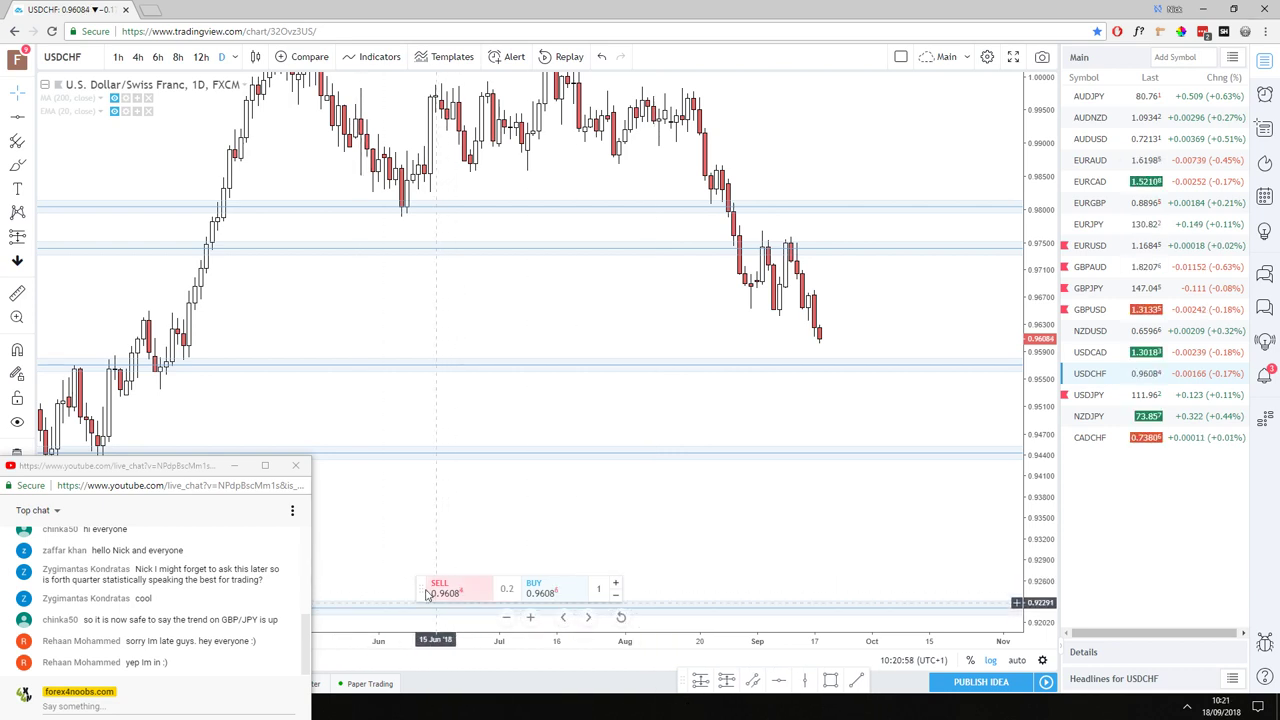
pyautogui.moveTo(421, 589); pyautogui.dragTo(420, 648)
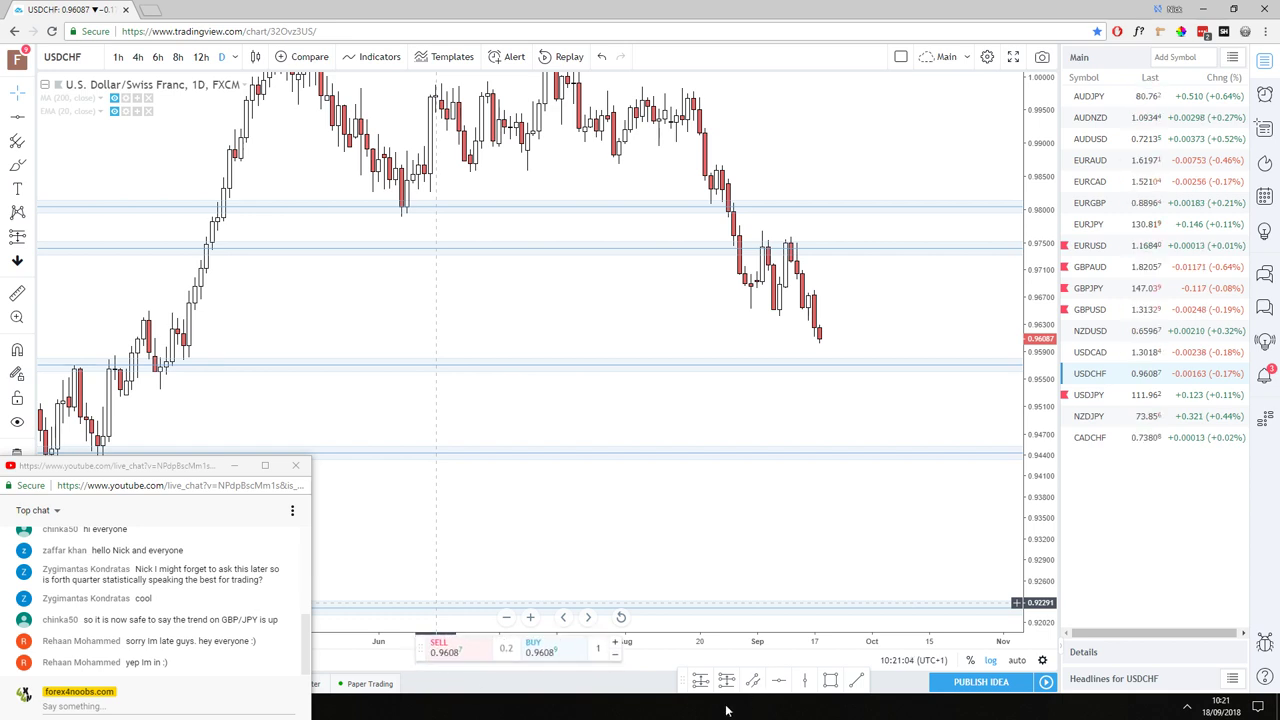
pyautogui.moveTo(682, 683)
pyautogui.mouseDown()
pyautogui.moveTo(647, 651)
pyautogui.moveTo(627, 656)
pyautogui.mouseUp()
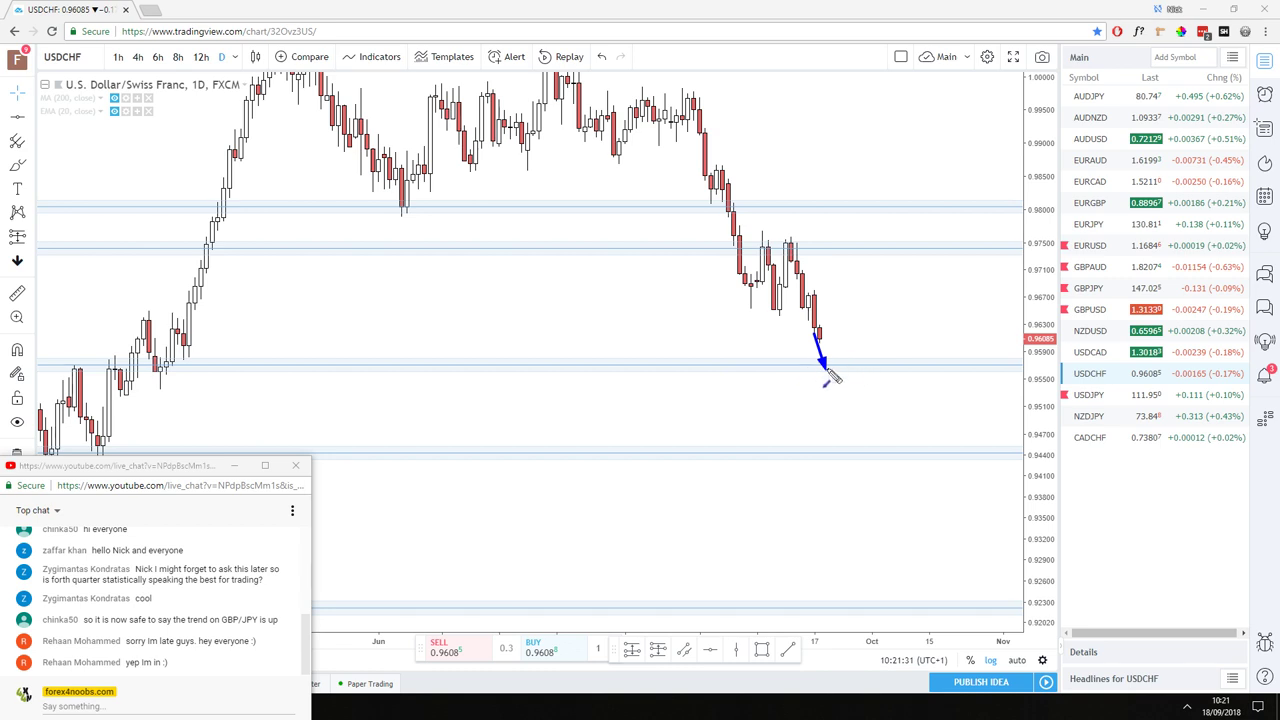
# - Sketch temporary arrows on USDCHF from the latest candle down through the marked zones to about 0.923, and clear them
pyautogui.moveTo(827, 363); pyautogui.dragTo(887, 613)
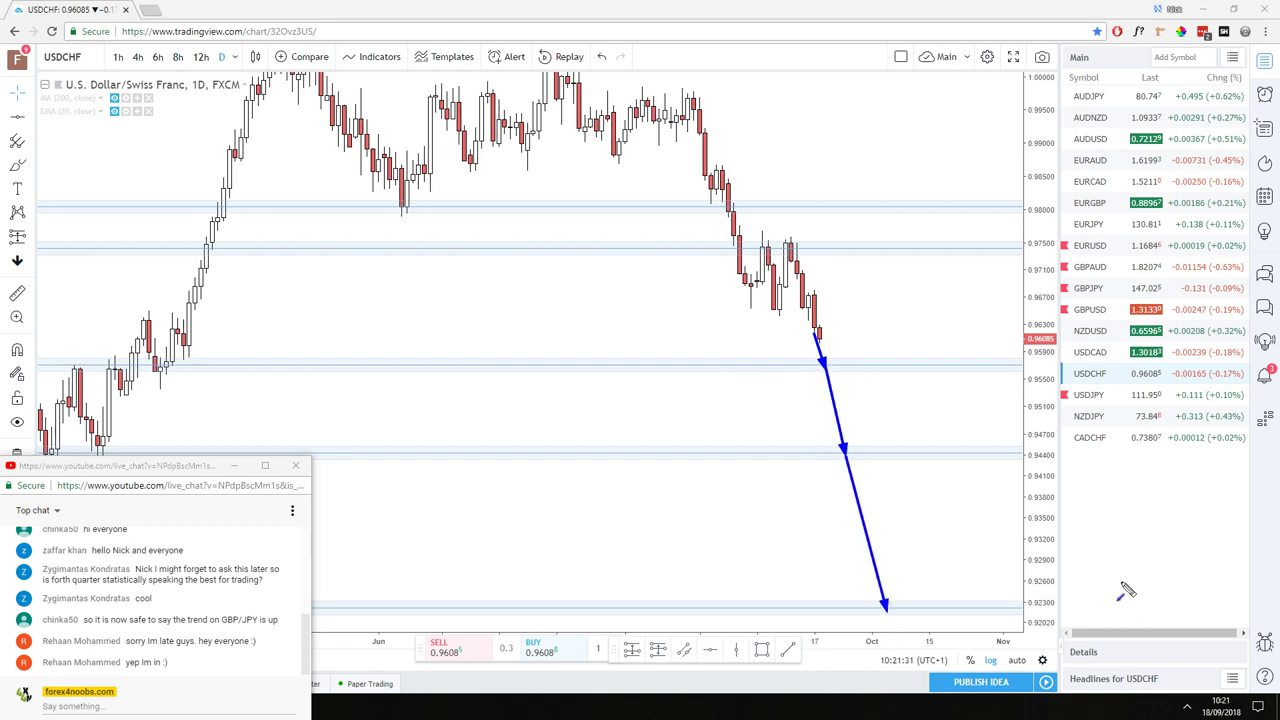
pyautogui.press('Escape')
pyautogui.scroll(-4, 811, 469)
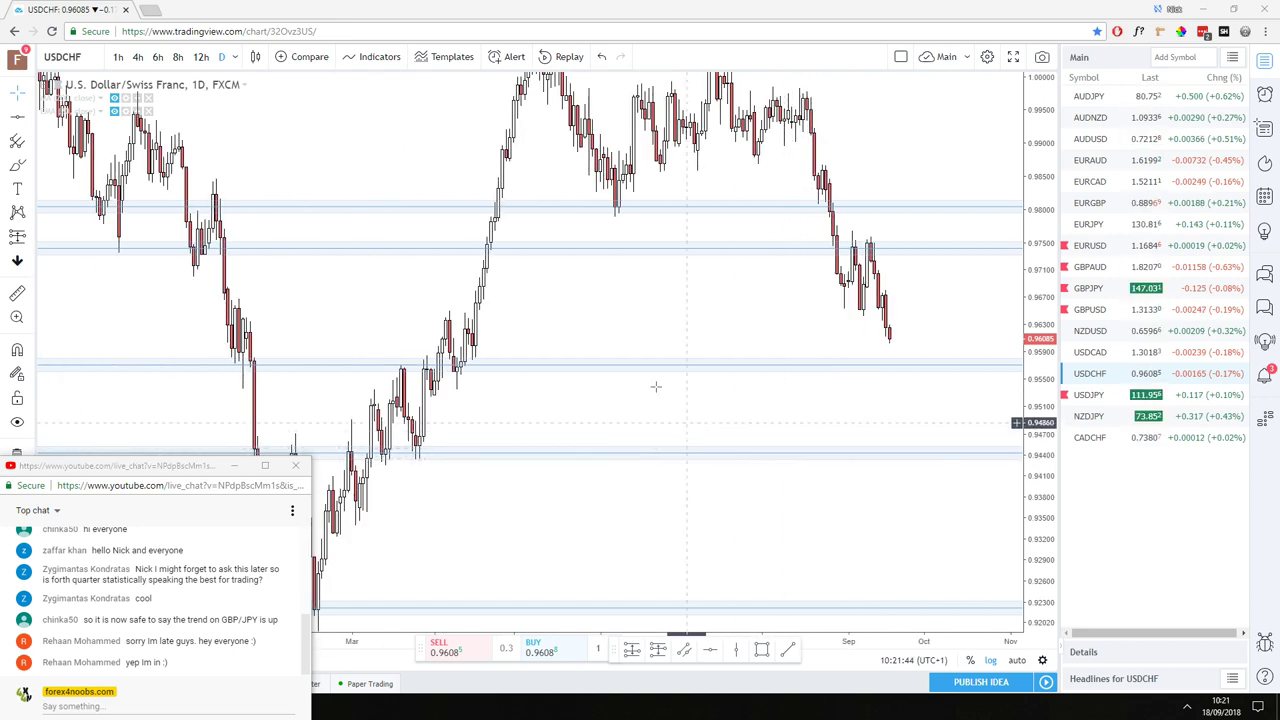
# - Sketch a temporary zigzag USDCHF decline to about 0.923, highlight its turns at the zones near 0.944 and 0.923, and clear the sketch
pyautogui.scroll(3, 870, 290)
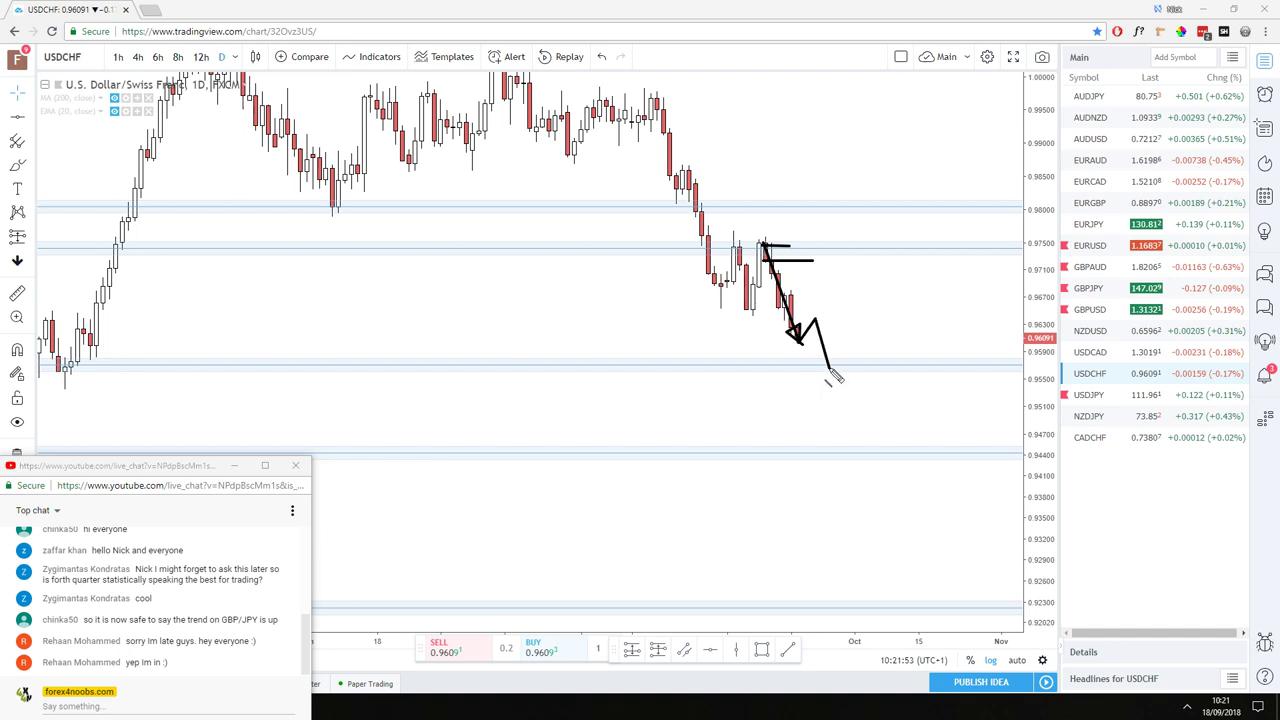
pyautogui.moveTo(855, 332); pyautogui.dragTo(903, 460)
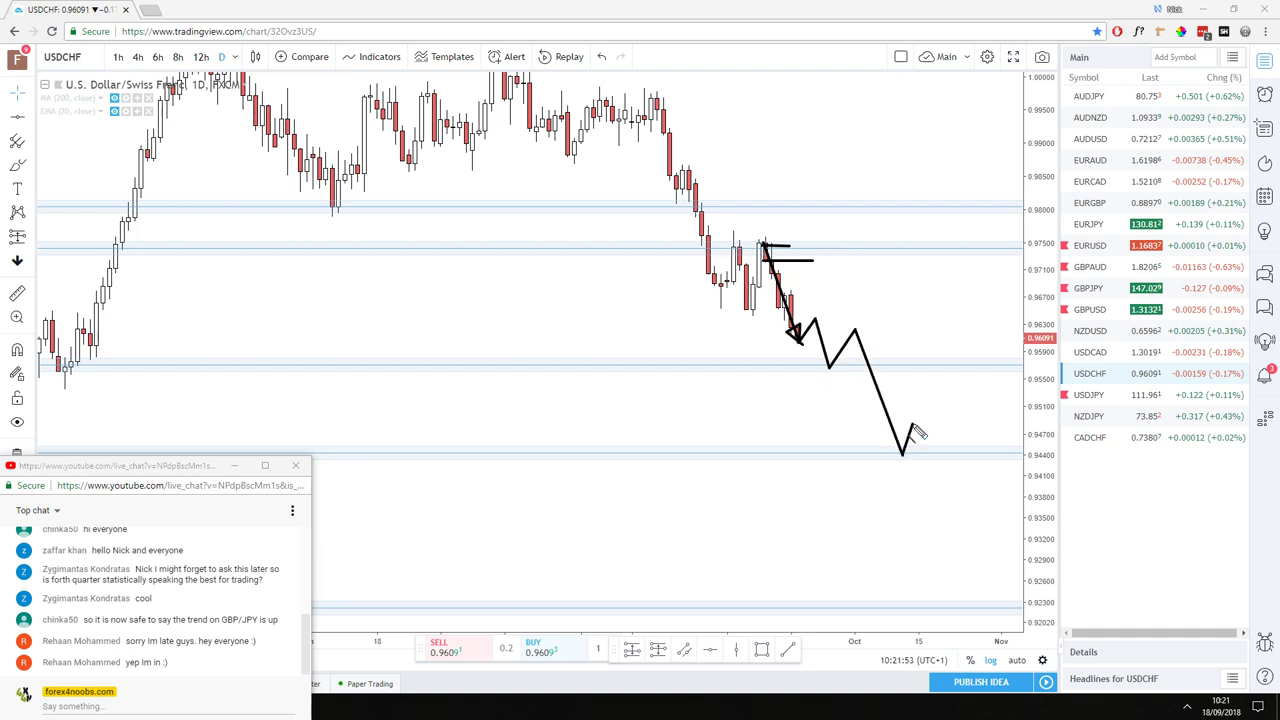
pyautogui.moveTo(950, 568); pyautogui.dragTo(970, 620)
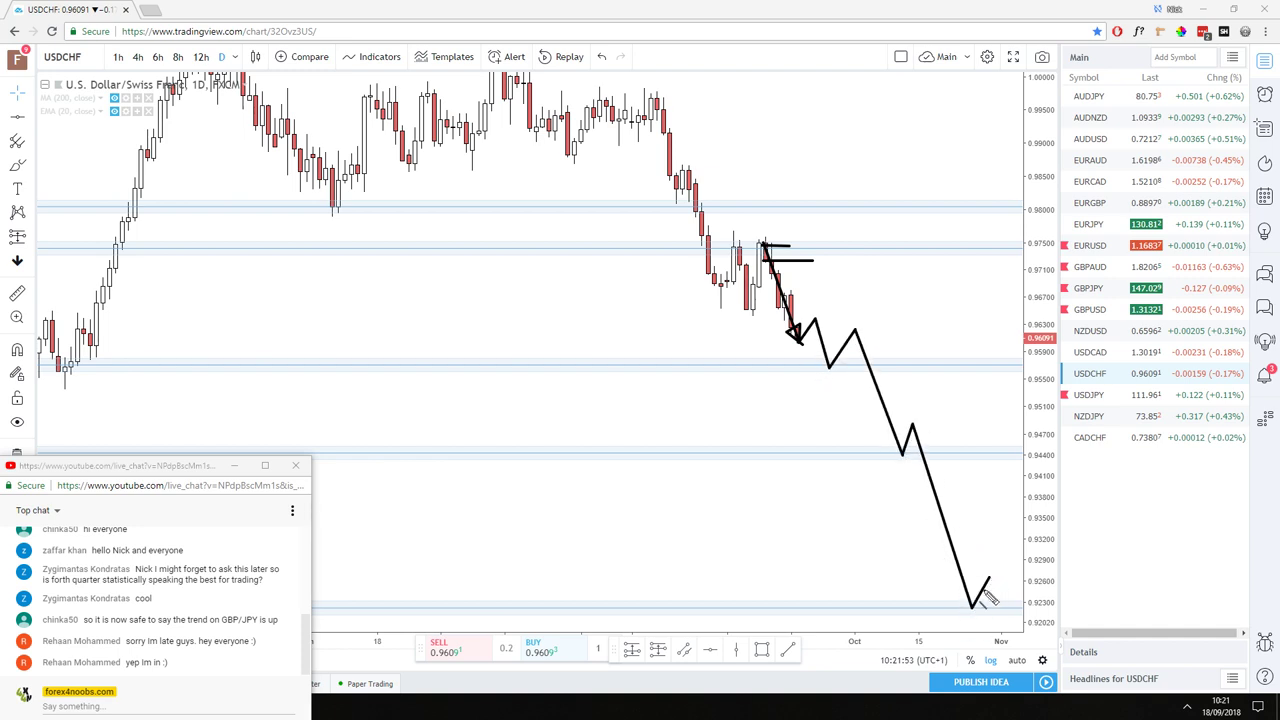
pyautogui.moveTo(995, 566); pyautogui.dragTo(947, 622)
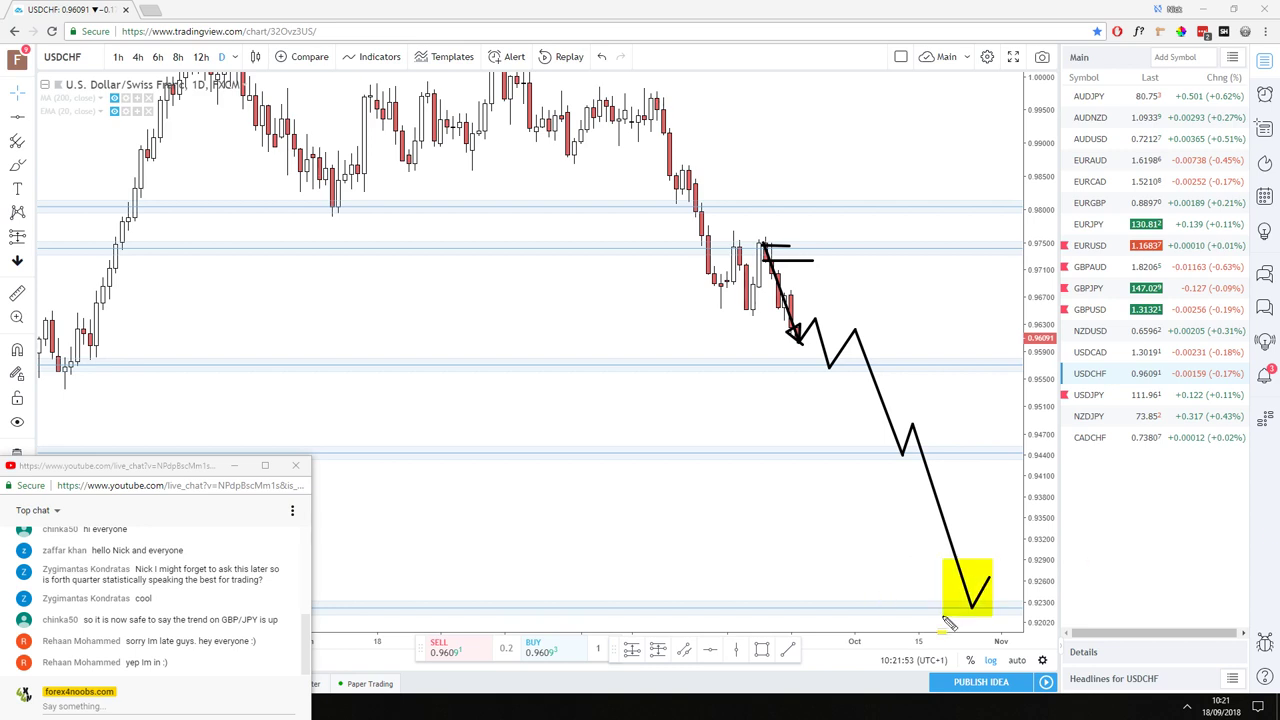
pyautogui.moveTo(928, 428); pyautogui.dragTo(868, 473)
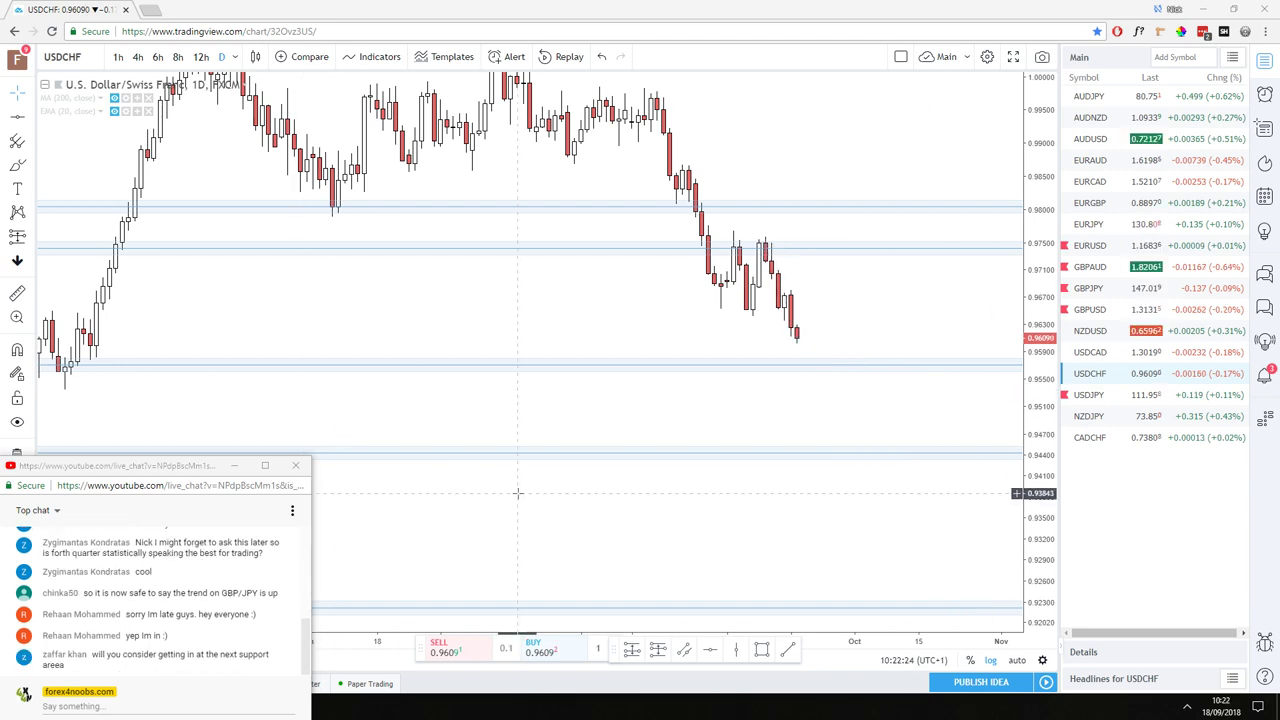
pyautogui.scroll(2, 505, 491)
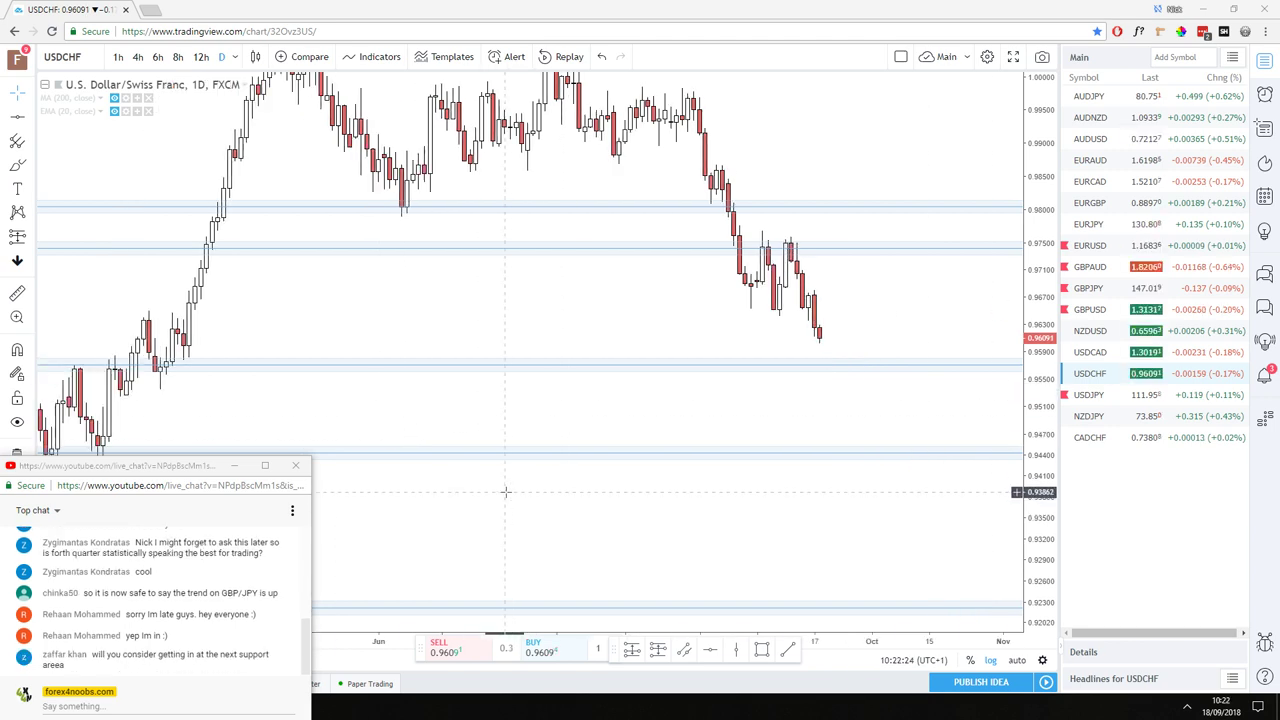
# - Sketch short horizontal lines on USDCHF bounding the September highs near 0.975 and the support zone near 0.957
pyautogui.scroll(1, 505, 491)
pyautogui.scroll(2, 478, 478)
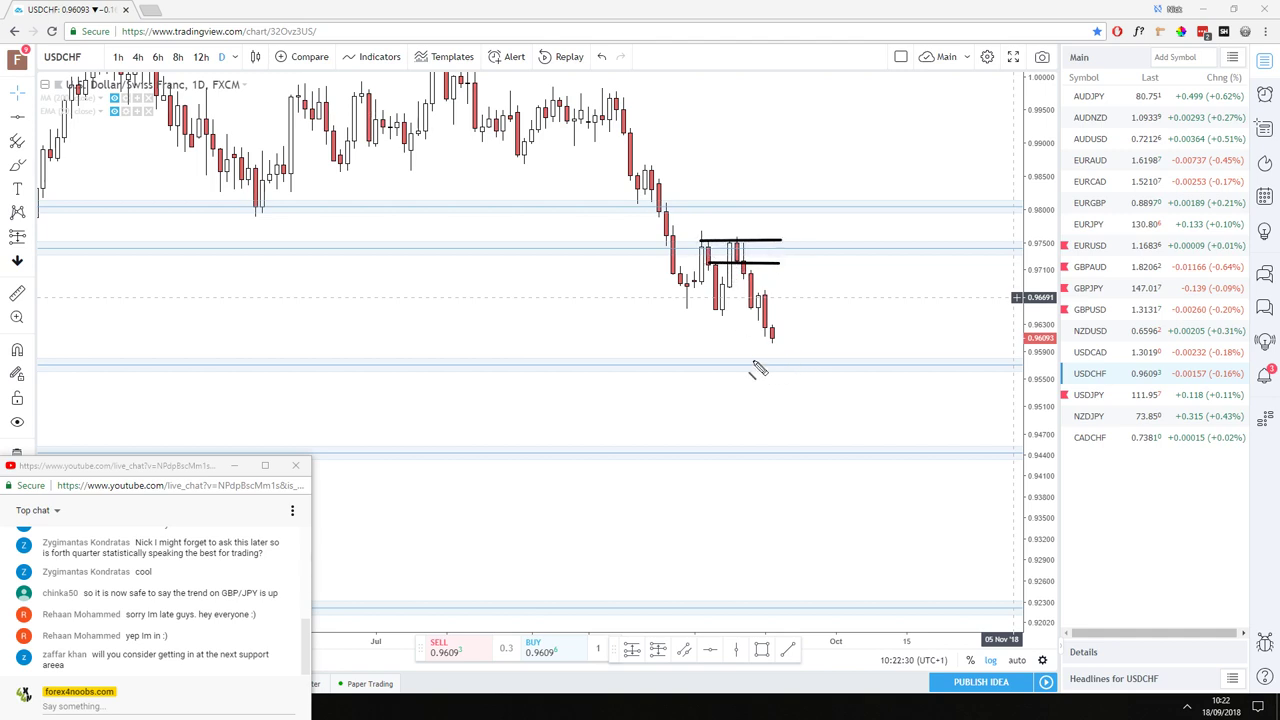
pyautogui.moveTo(818, 390); pyautogui.dragTo(826, 371)
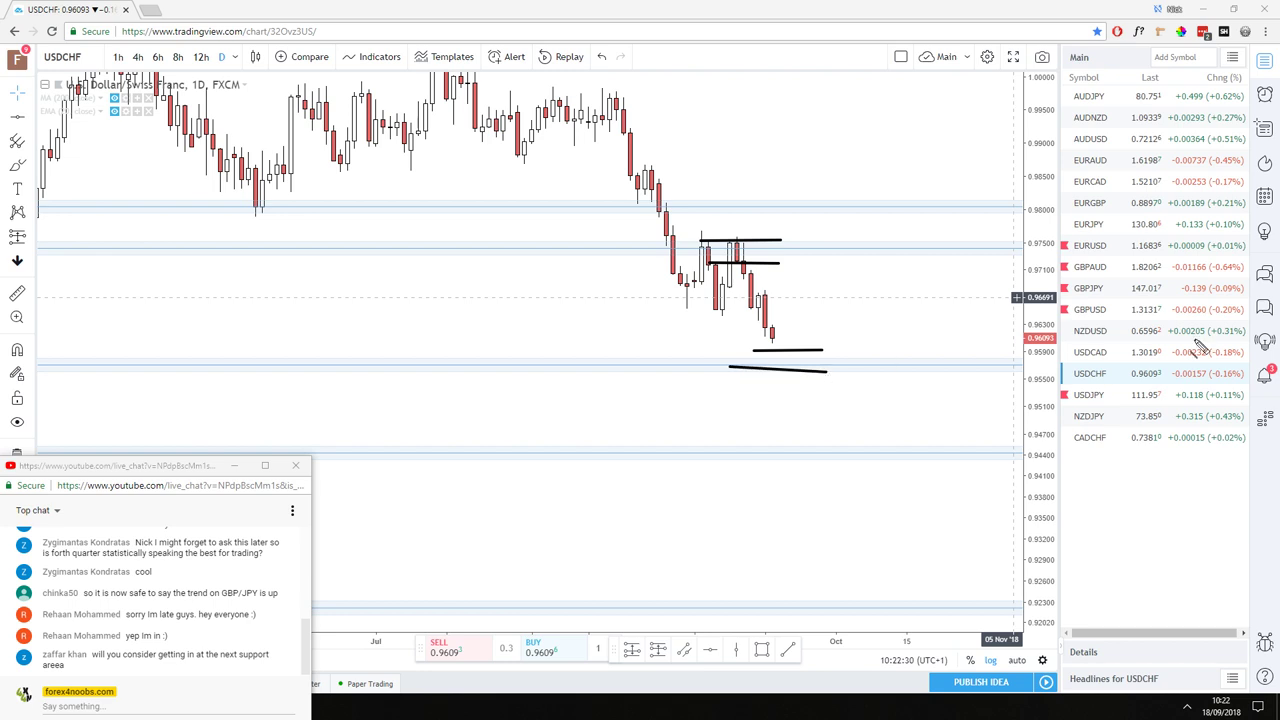
# - Clear the sketched lines and measure the USDCHF drop from just below the zone near 0.974 to the support zone near 0.957
pyautogui.press('Escape')
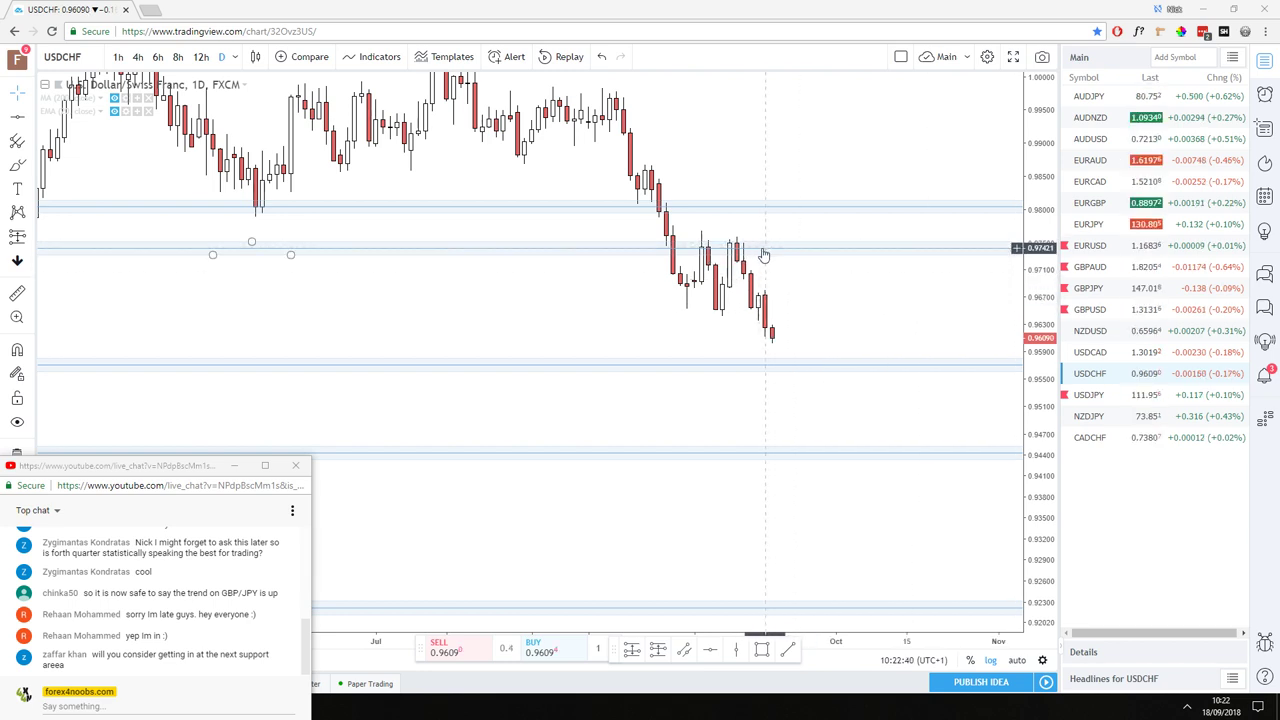
pyautogui.keyDown('shift'); pyautogui.click(768, 258); pyautogui.keyUp('shift')
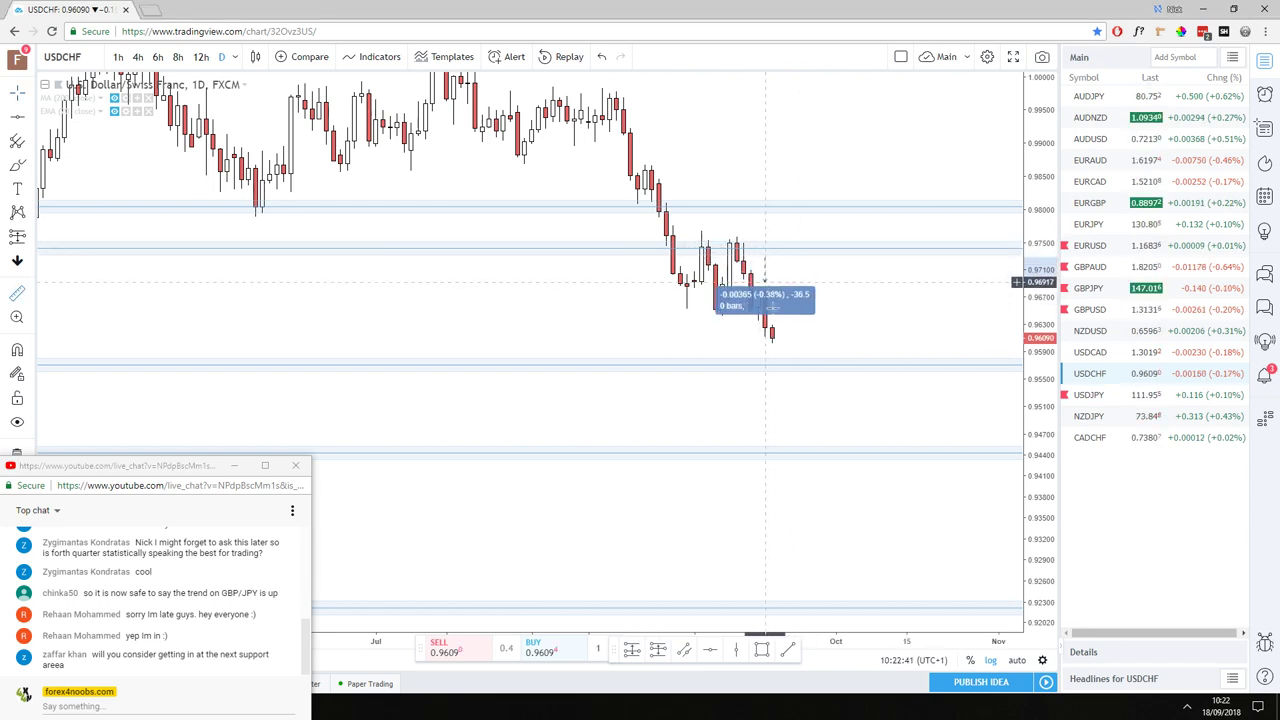
pyautogui.click(812, 361)
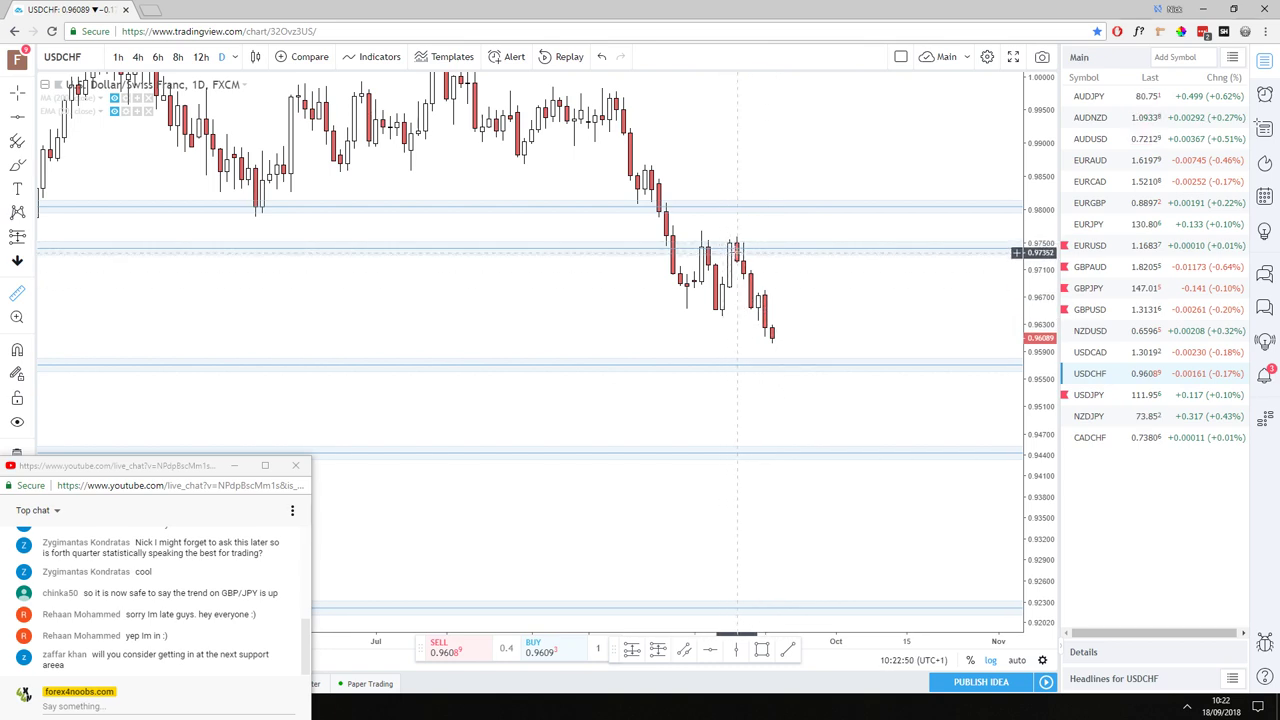
pyautogui.click(750, 260)
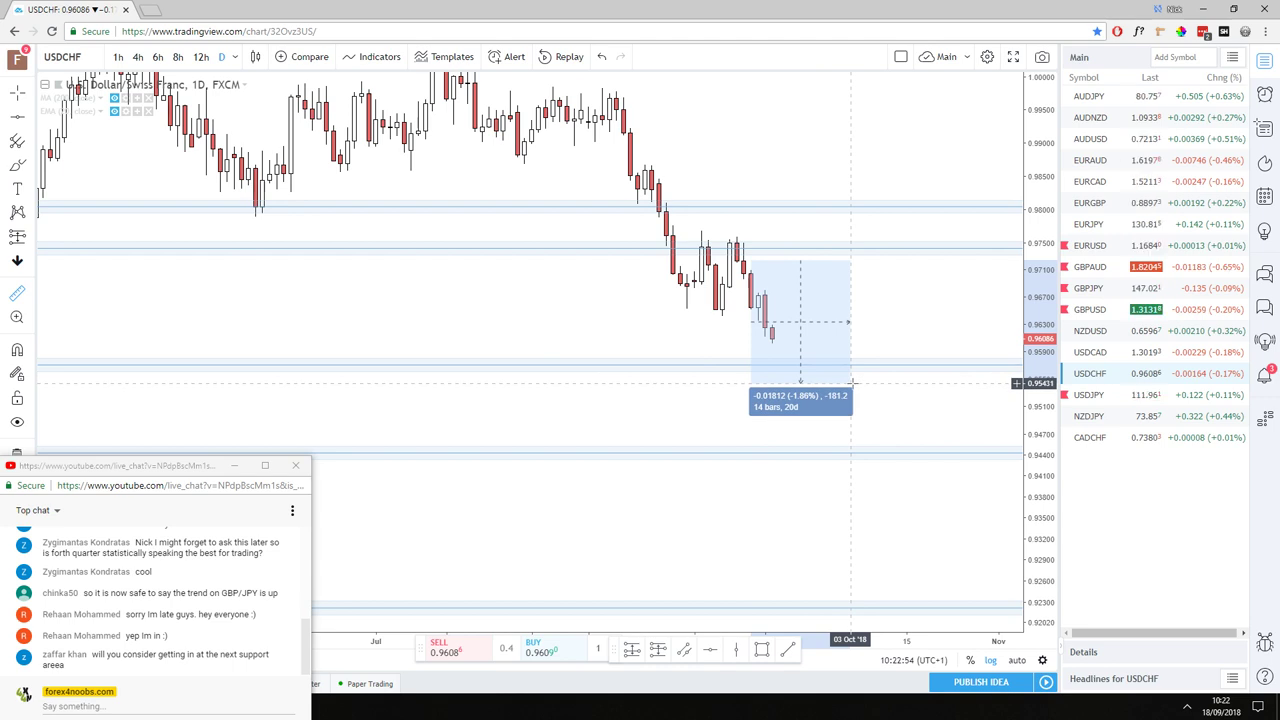
pyautogui.click(845, 376)
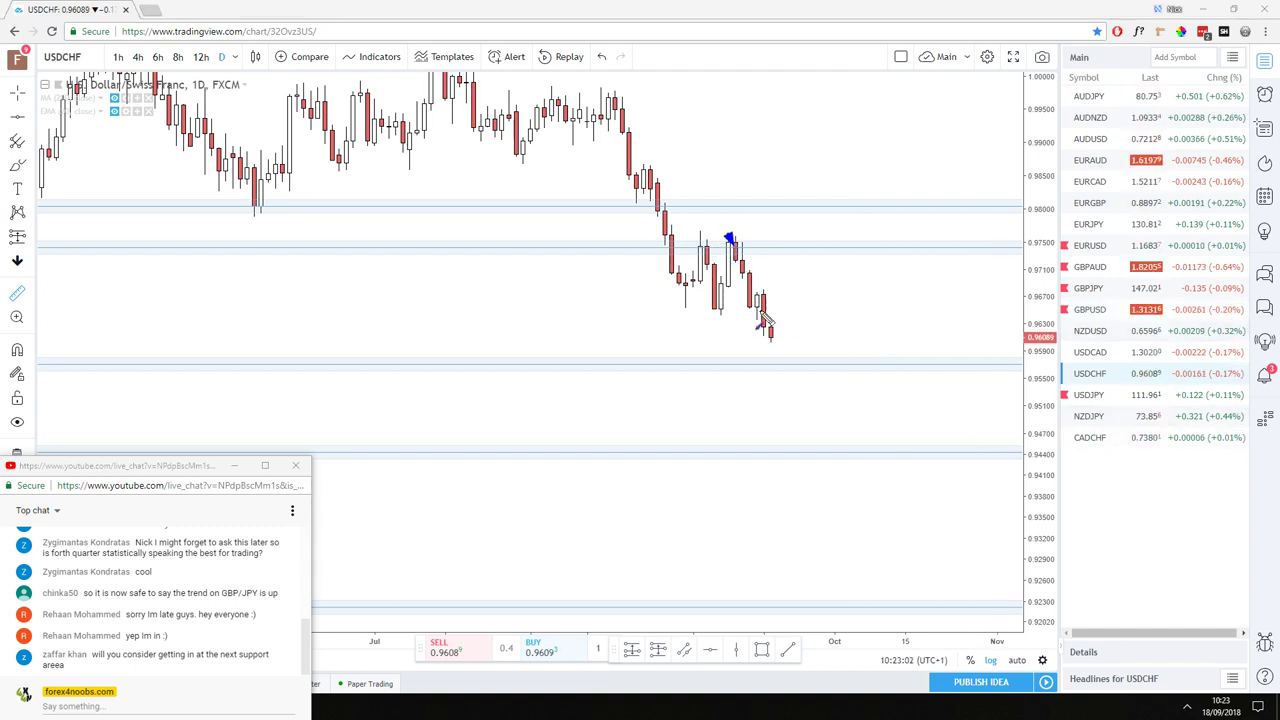
# - Sketch temporary USDCHF arrows falling to the 0.957 zone, ranging there, branching up to about 0.975 or down to about 0.952, and clear them
pyautogui.moveTo(761, 312); pyautogui.dragTo(780, 363)
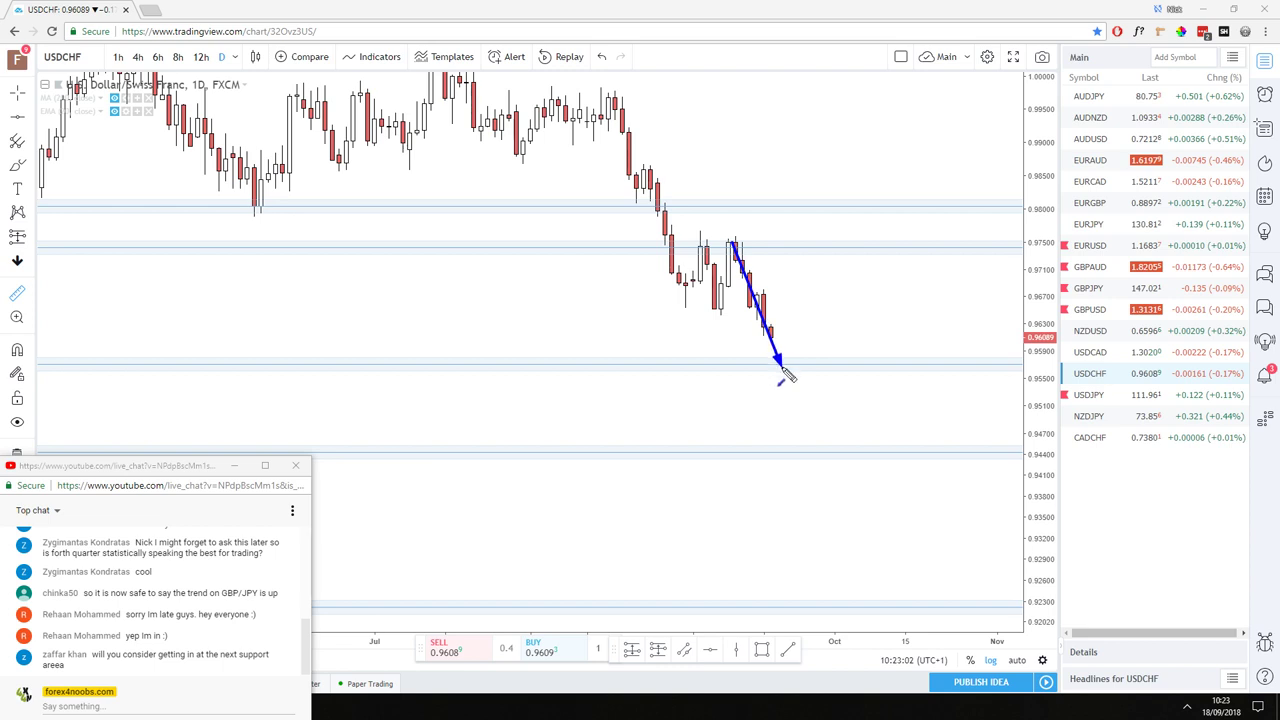
pyautogui.click(781, 366)
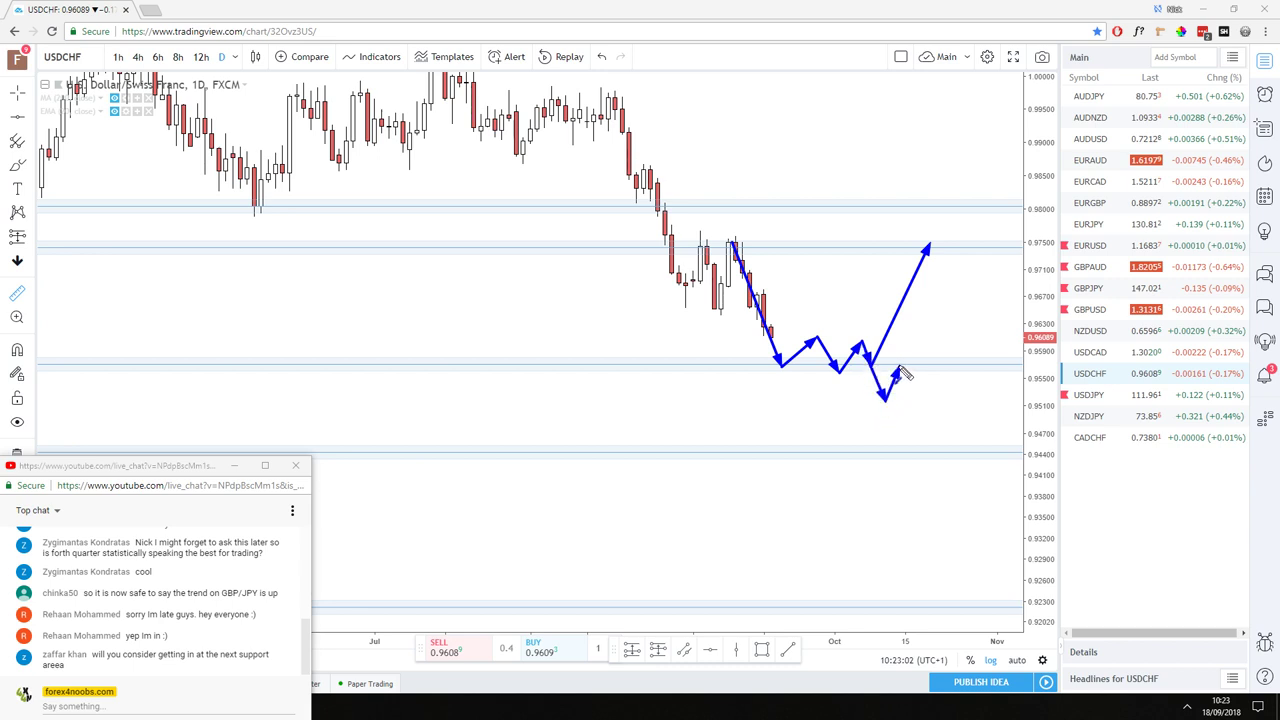
pyautogui.click(899, 369)
pyautogui.press('Escape')
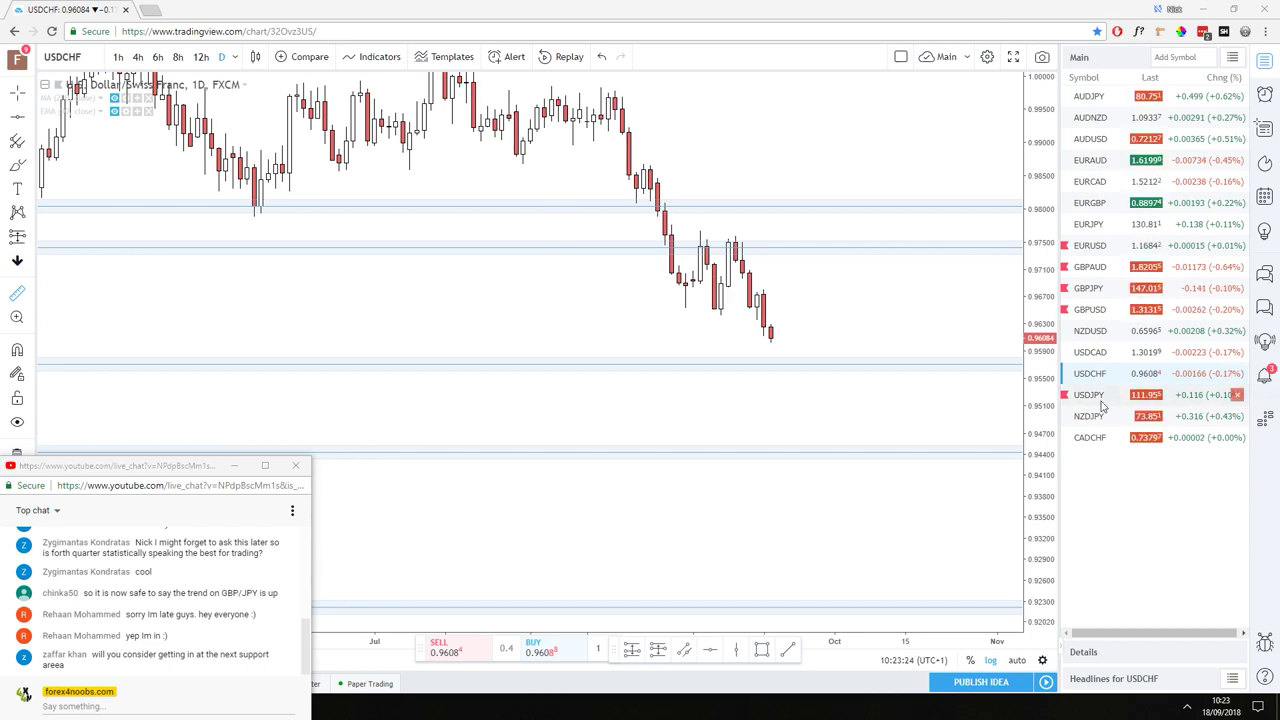
# - Remove USDJPY's flag in the watchlist and display its daily chart
pyautogui.click(1070, 395)
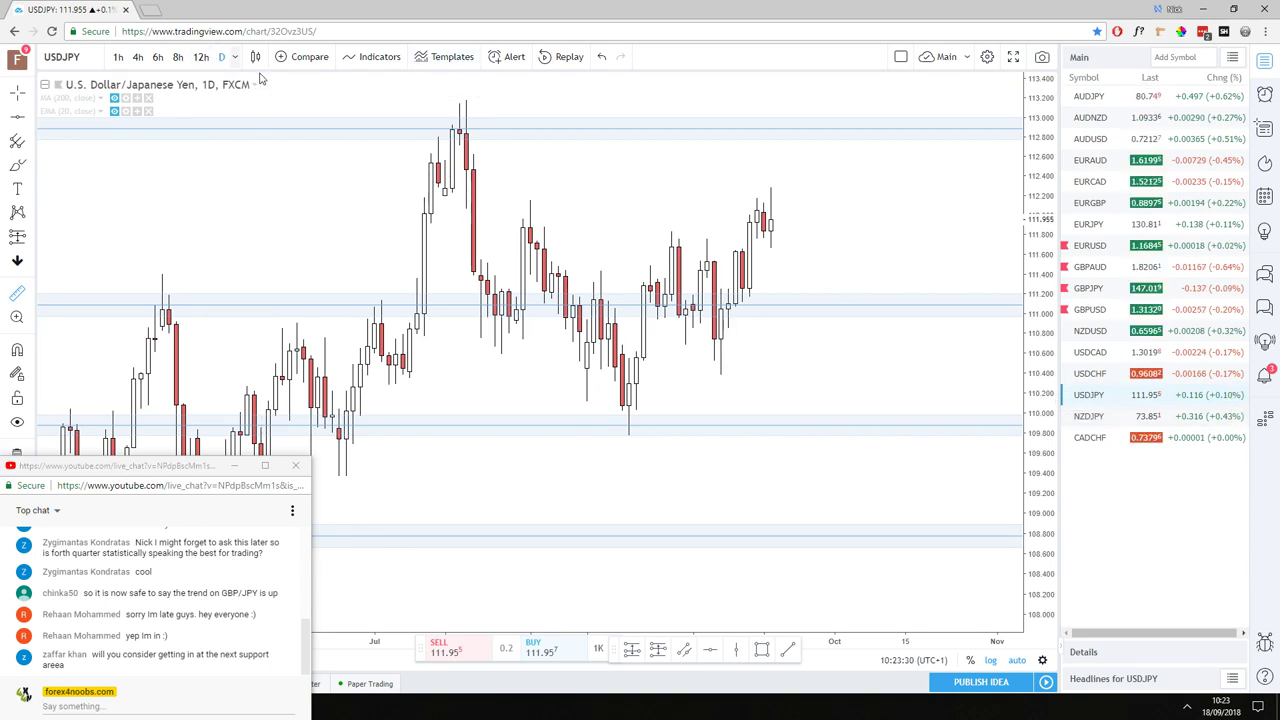
pyautogui.click(770, 264)
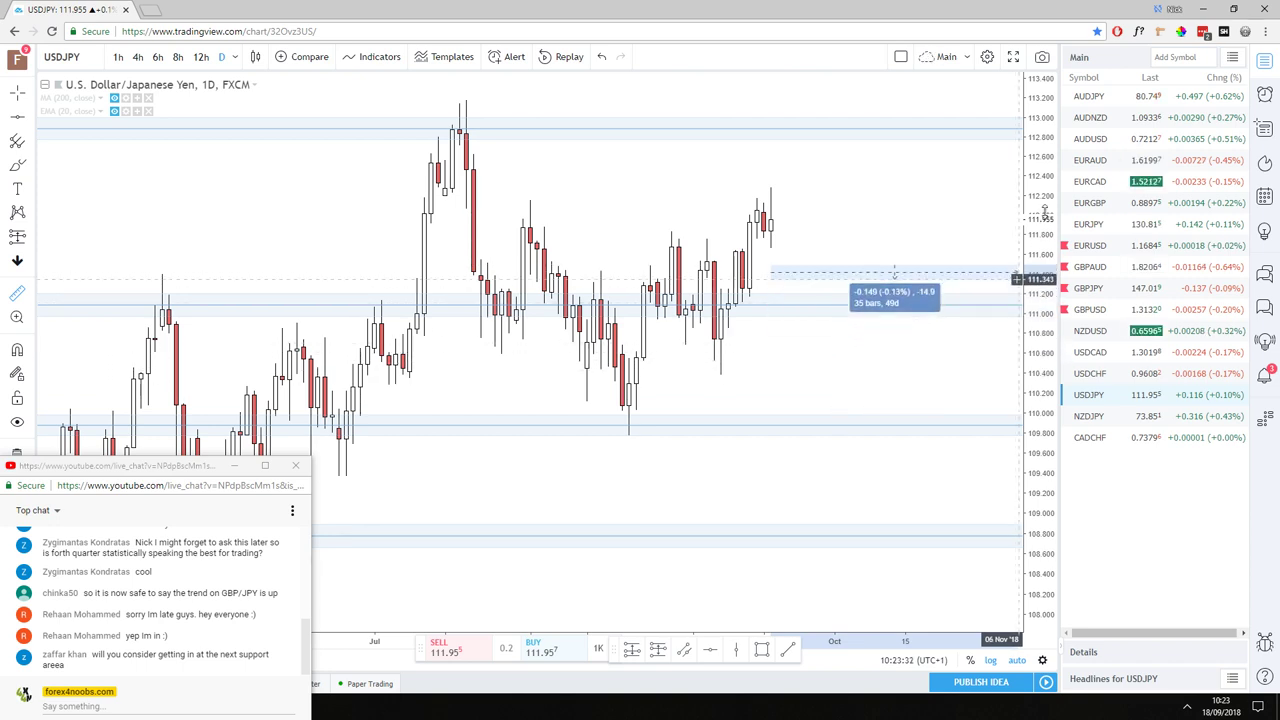
pyautogui.click(883, 395)
pyautogui.click(920, 357)
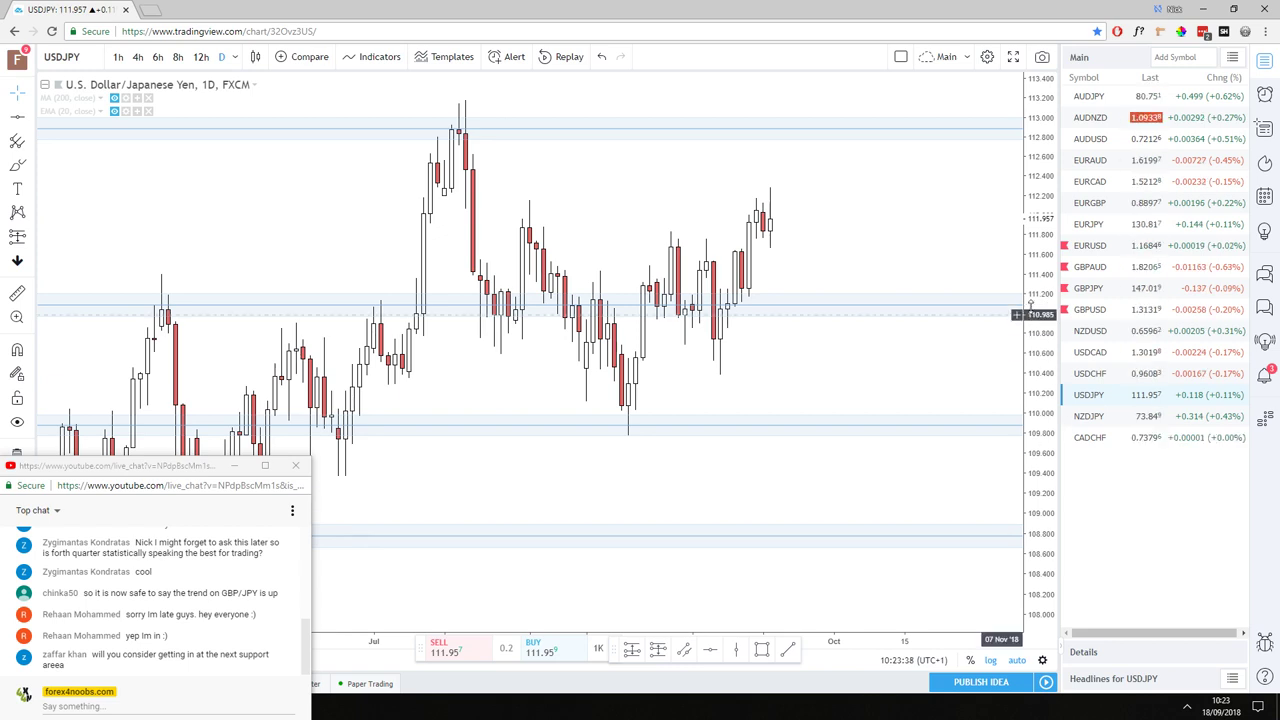
# - Reload the chart page and reopen USDJPY to examine the latest candles between the zones near 111 and 113
pyautogui.click(51, 32)
pyautogui.click(698, 106)
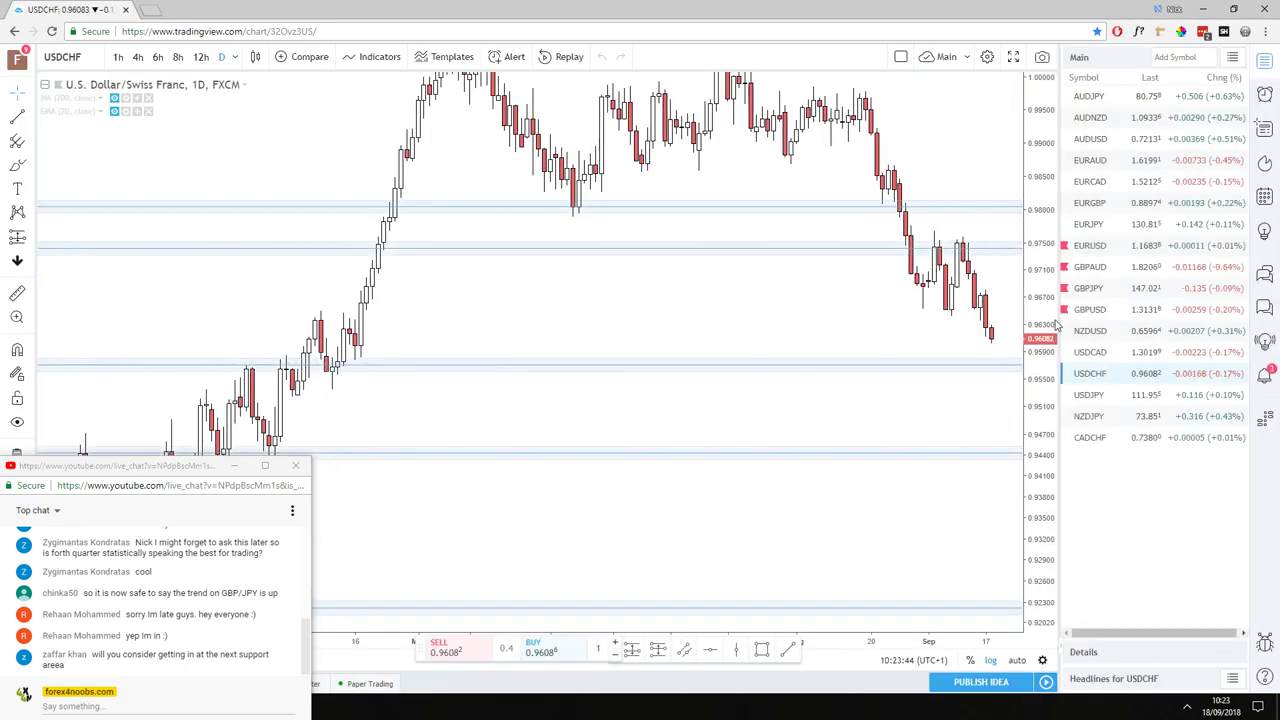
pyautogui.click(1094, 395)
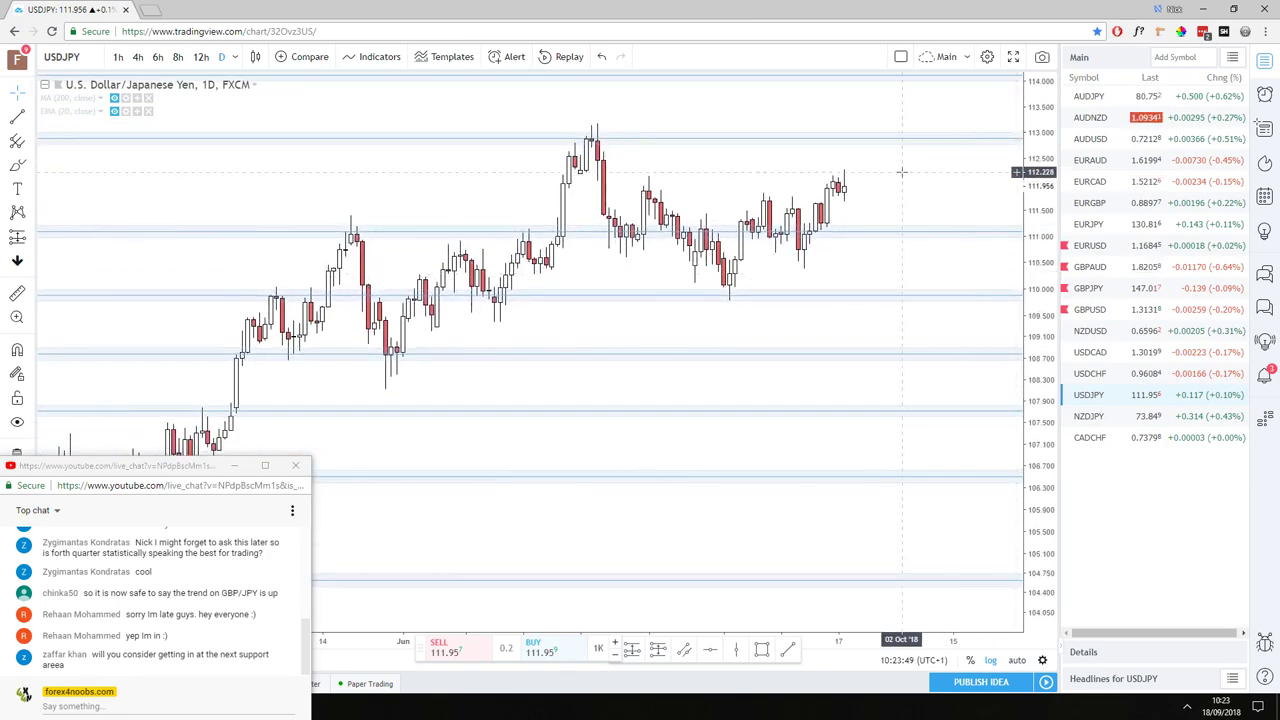
pyautogui.moveTo(740, 330); pyautogui.dragTo(771, 277)
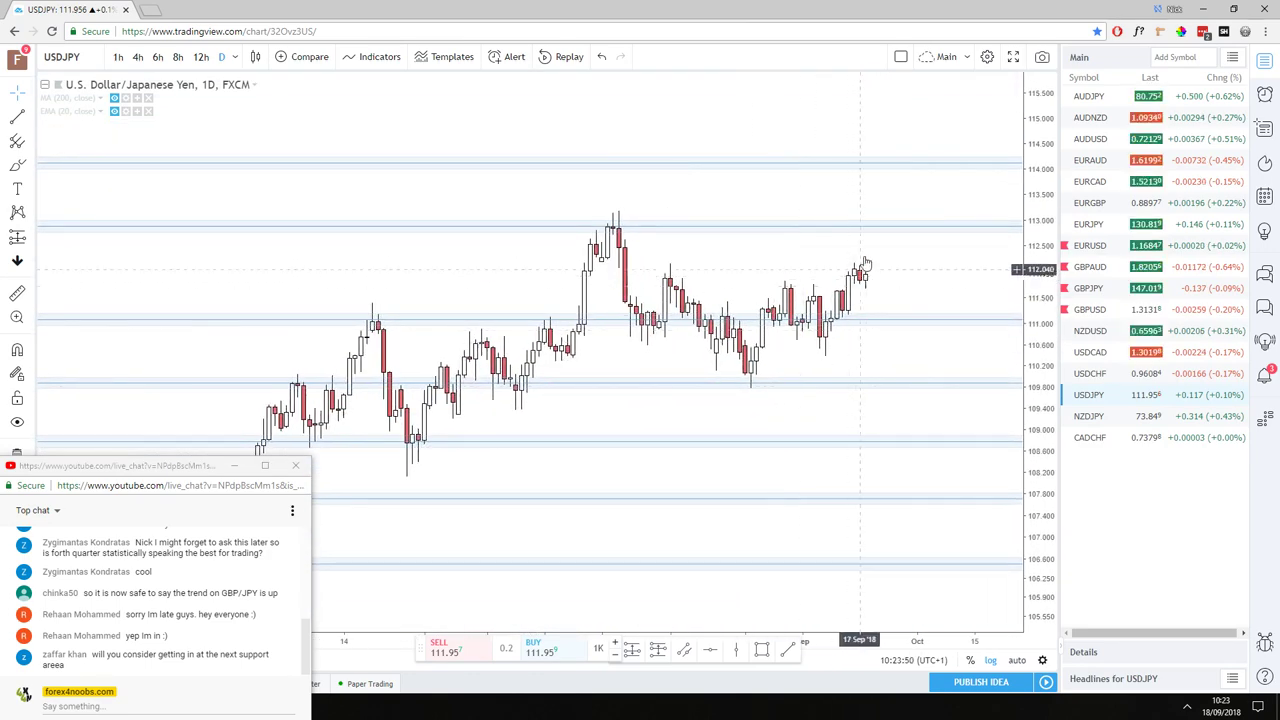
# - Check the CADCHF chart, switch to NZDJPY, and remove CADCHF from the watchlist
pyautogui.click(1150, 437)
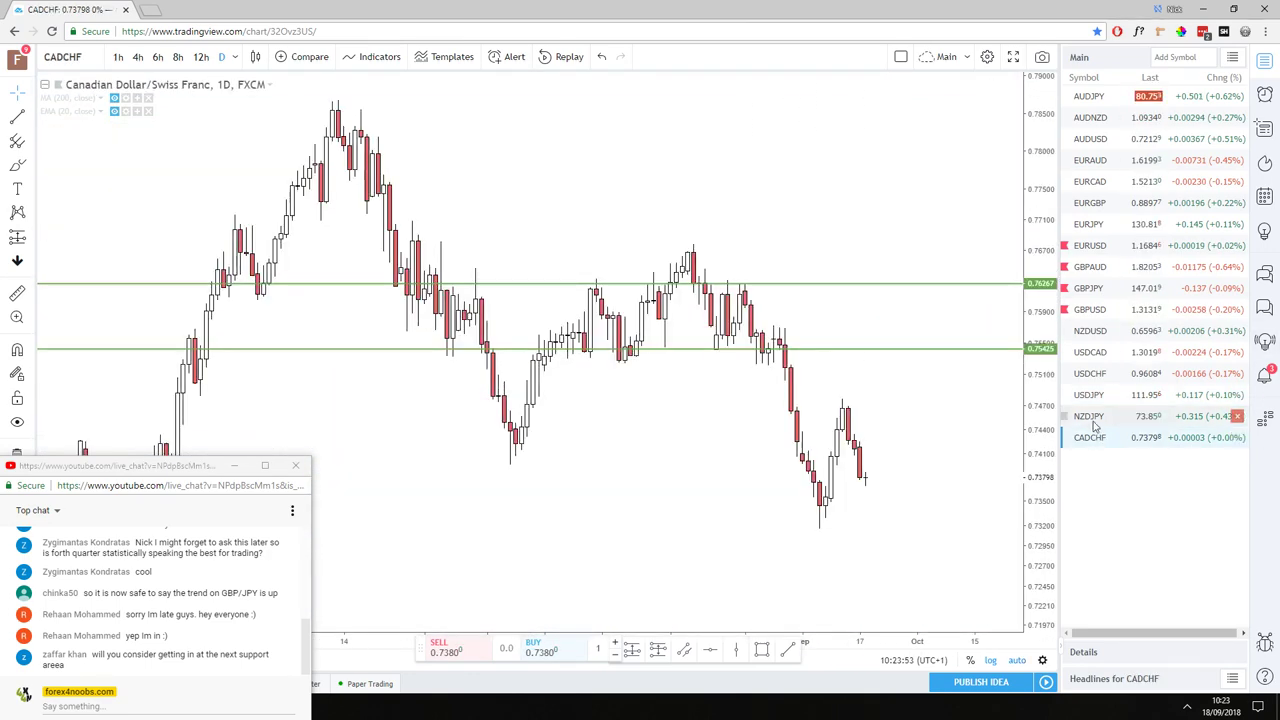
pyautogui.click(1160, 416)
pyautogui.click(1237, 437)
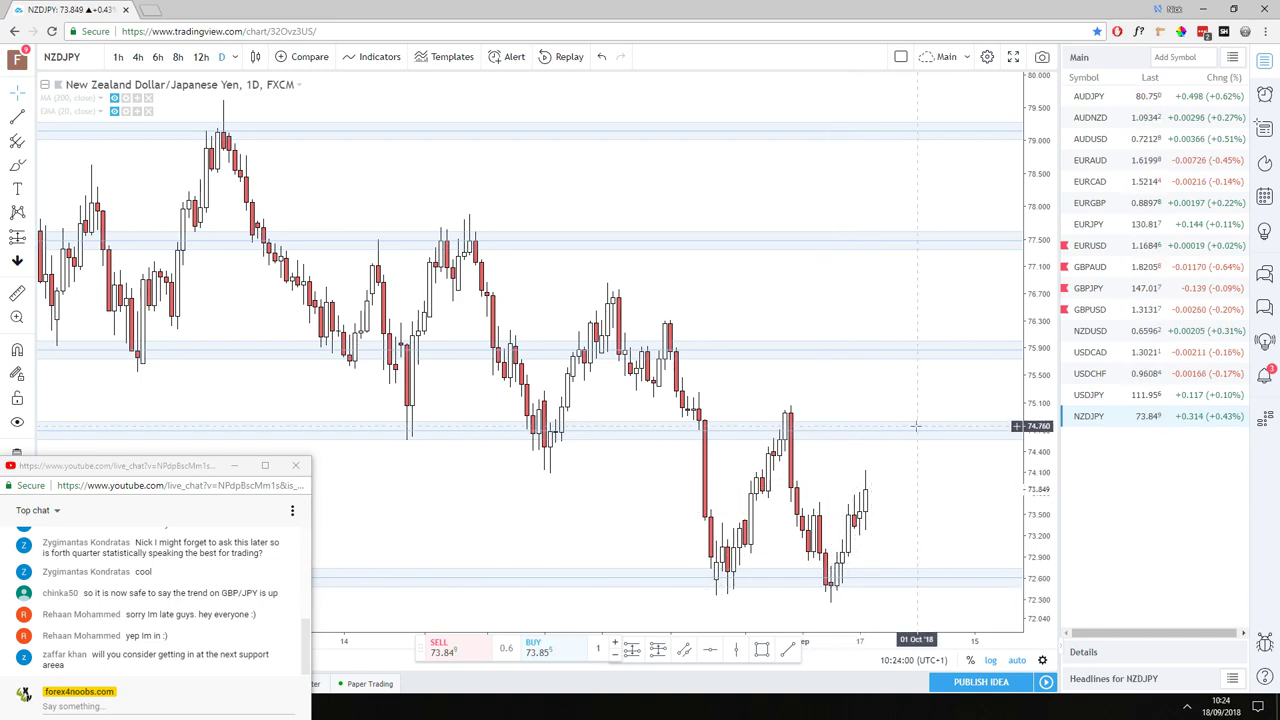
# - Compare the daily charts of NZDJPY and NZDUSD, examining recent price action around NZDJPY's zones near 72.6 and 74.7
pyautogui.scroll(1, 825, 485)
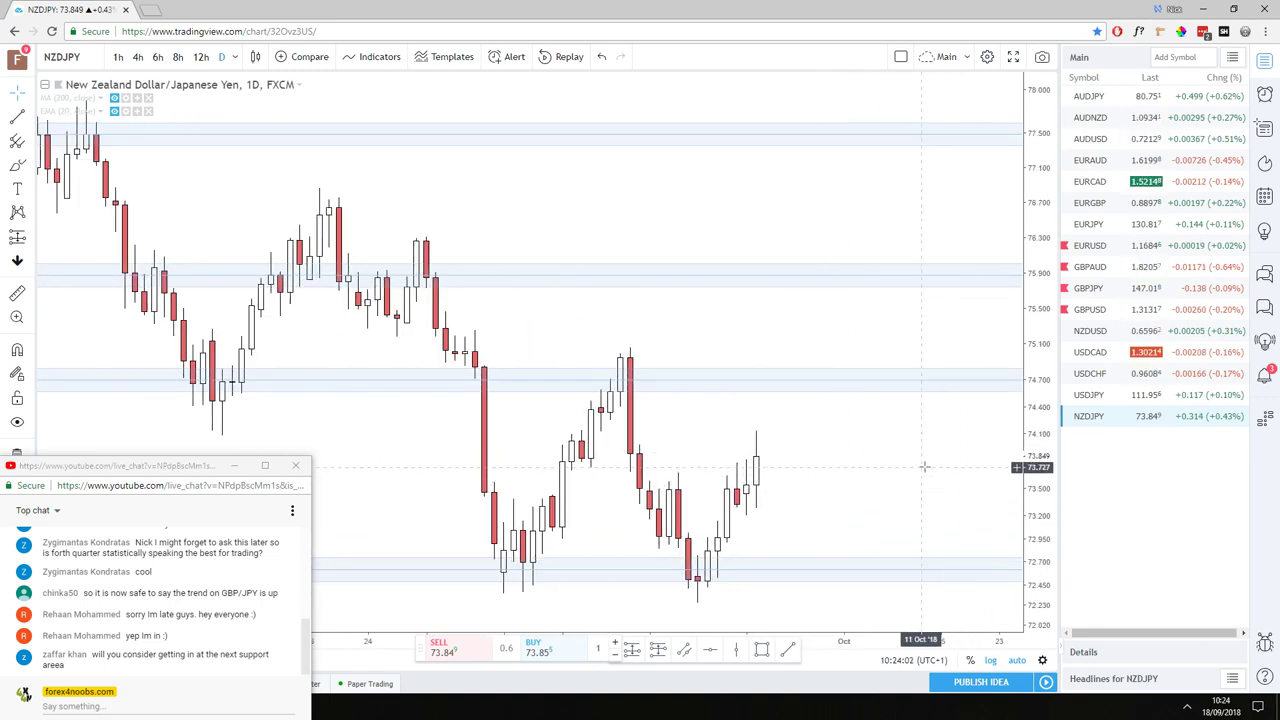
pyautogui.scroll(2, 960, 460)
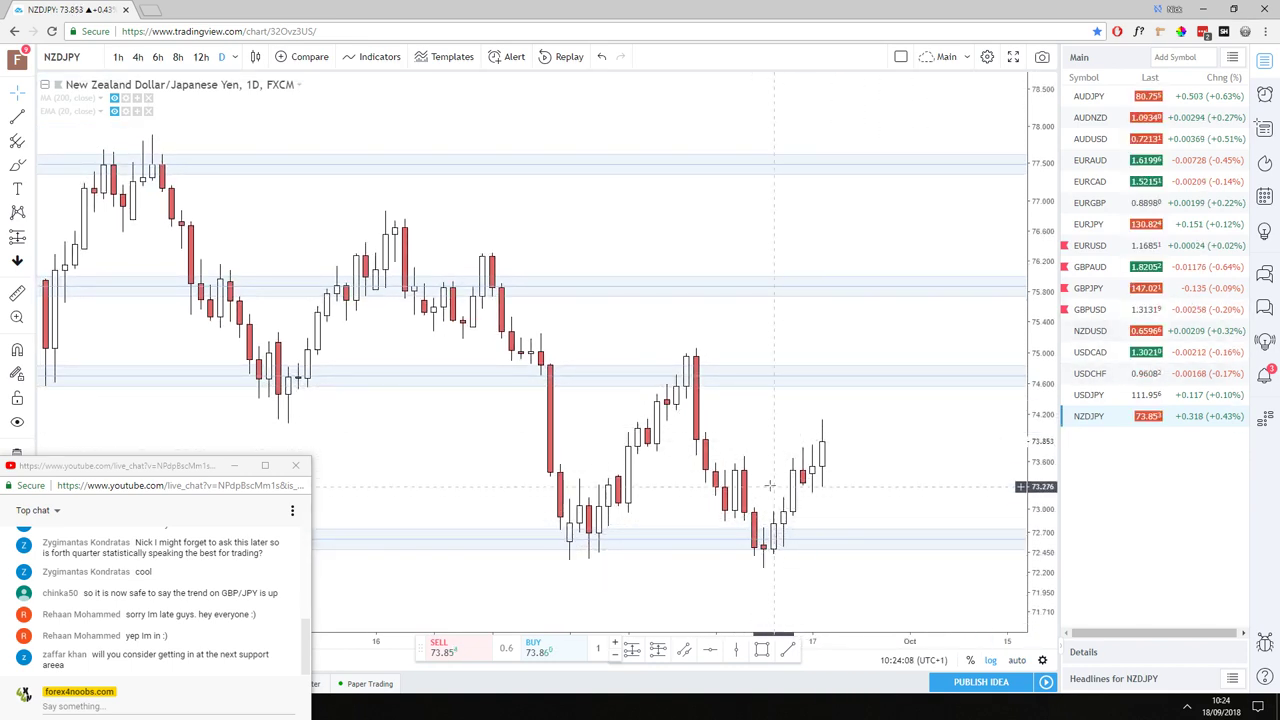
pyautogui.scroll(-1, 795, 440)
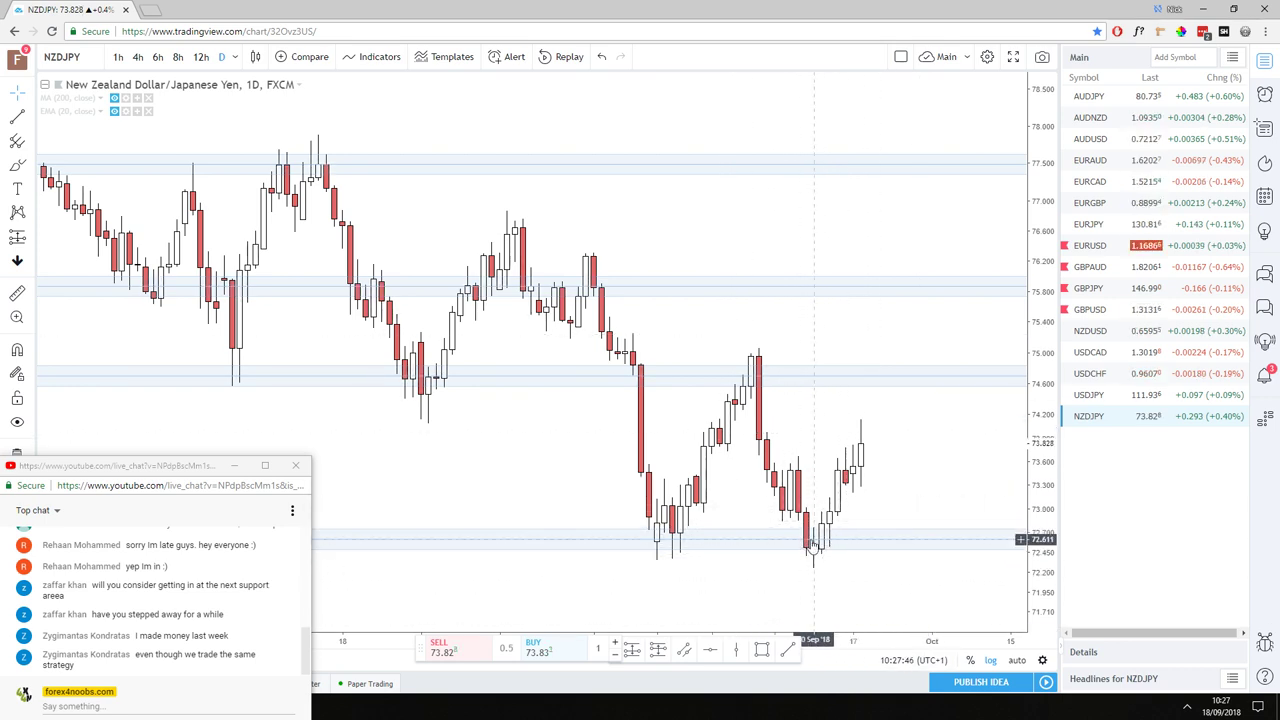
pyautogui.click(1092, 331)
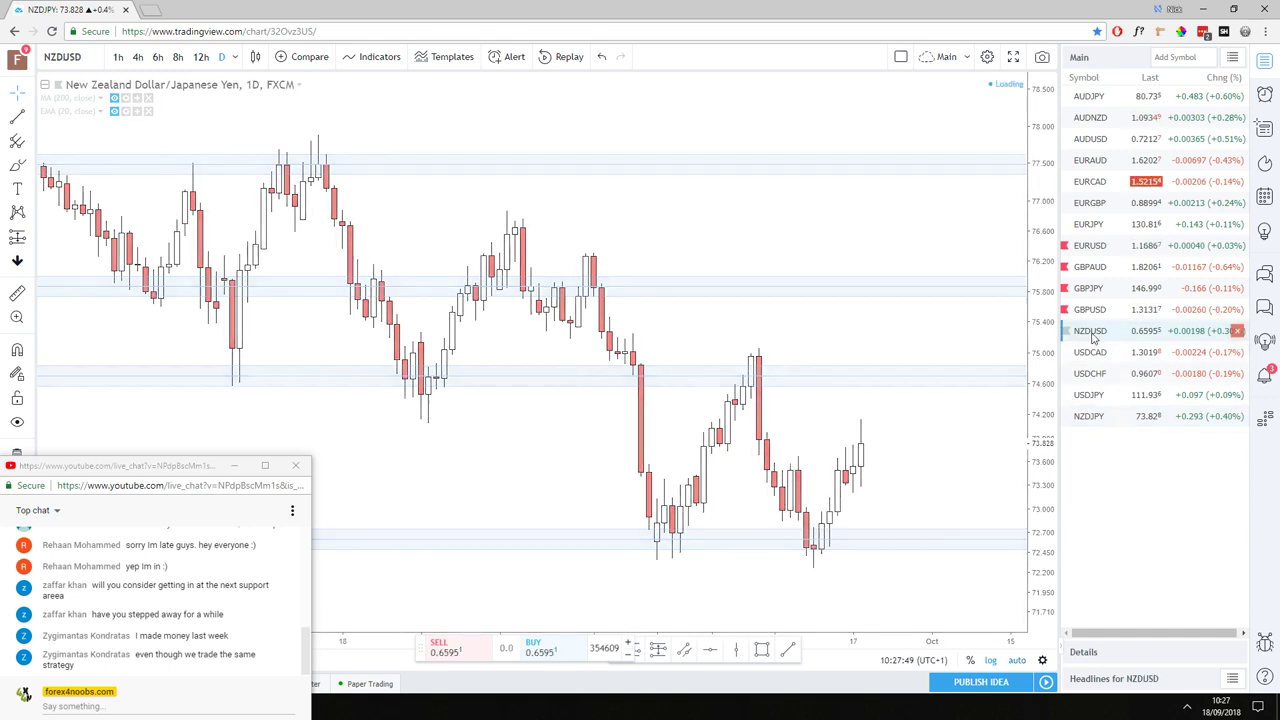
pyautogui.click(1098, 418)
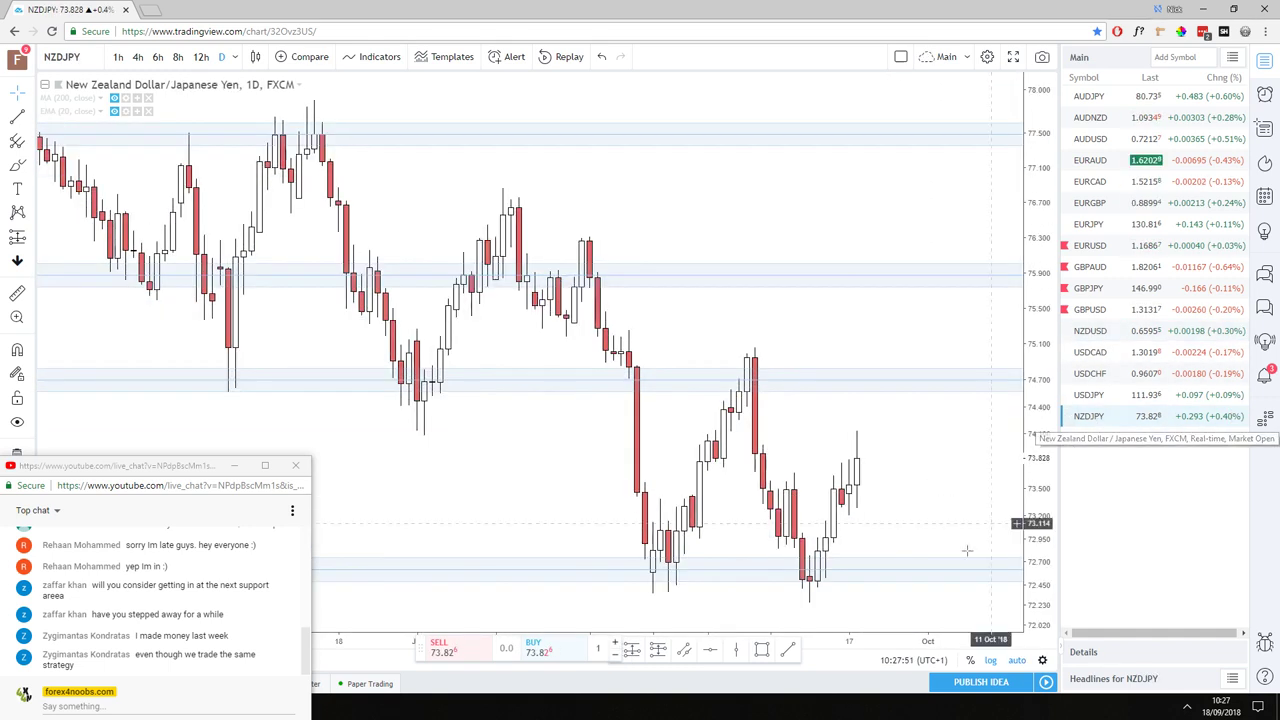
pyautogui.click(1092, 332)
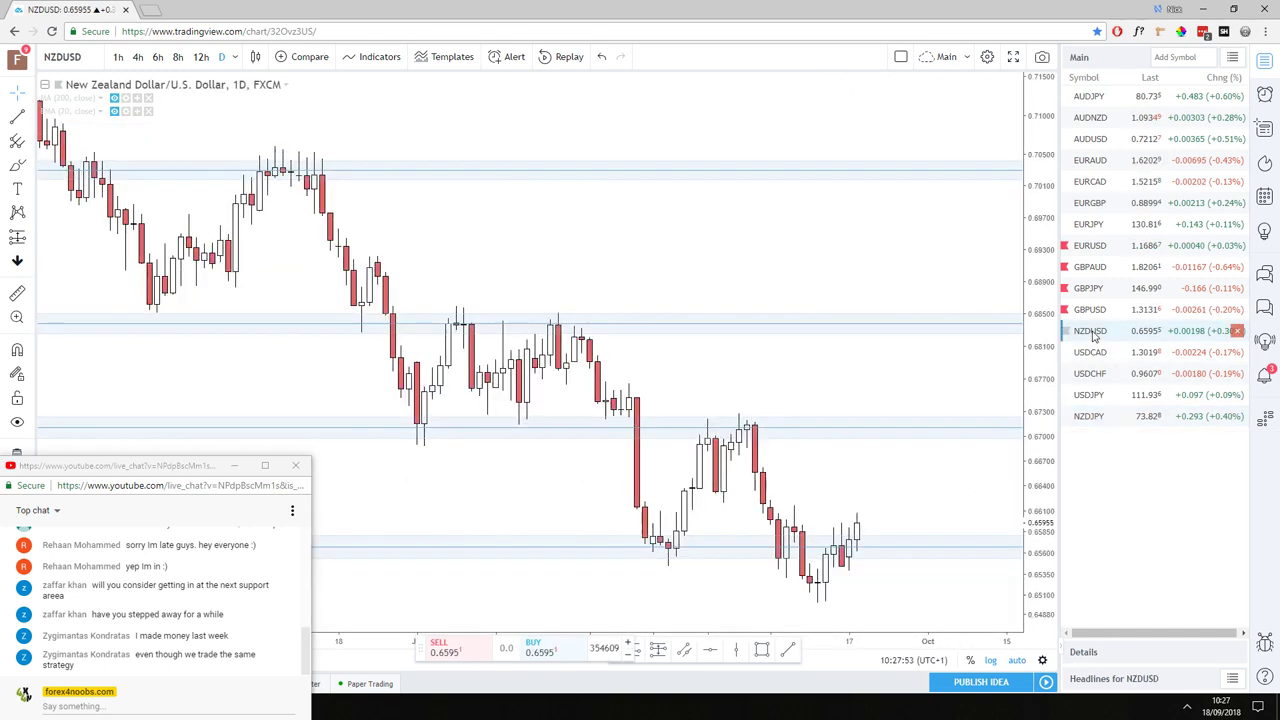
pyautogui.click(1095, 416)
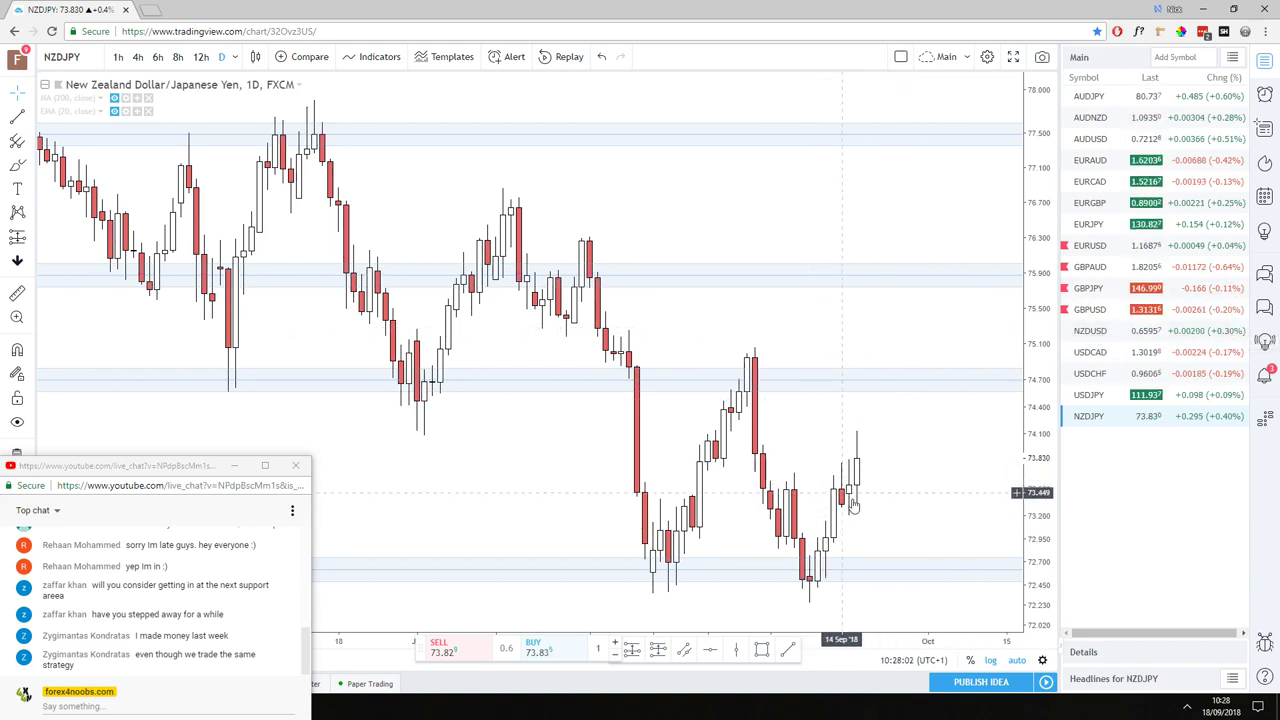
pyautogui.moveTo(1042, 460); pyautogui.dragTo(1037, 510)
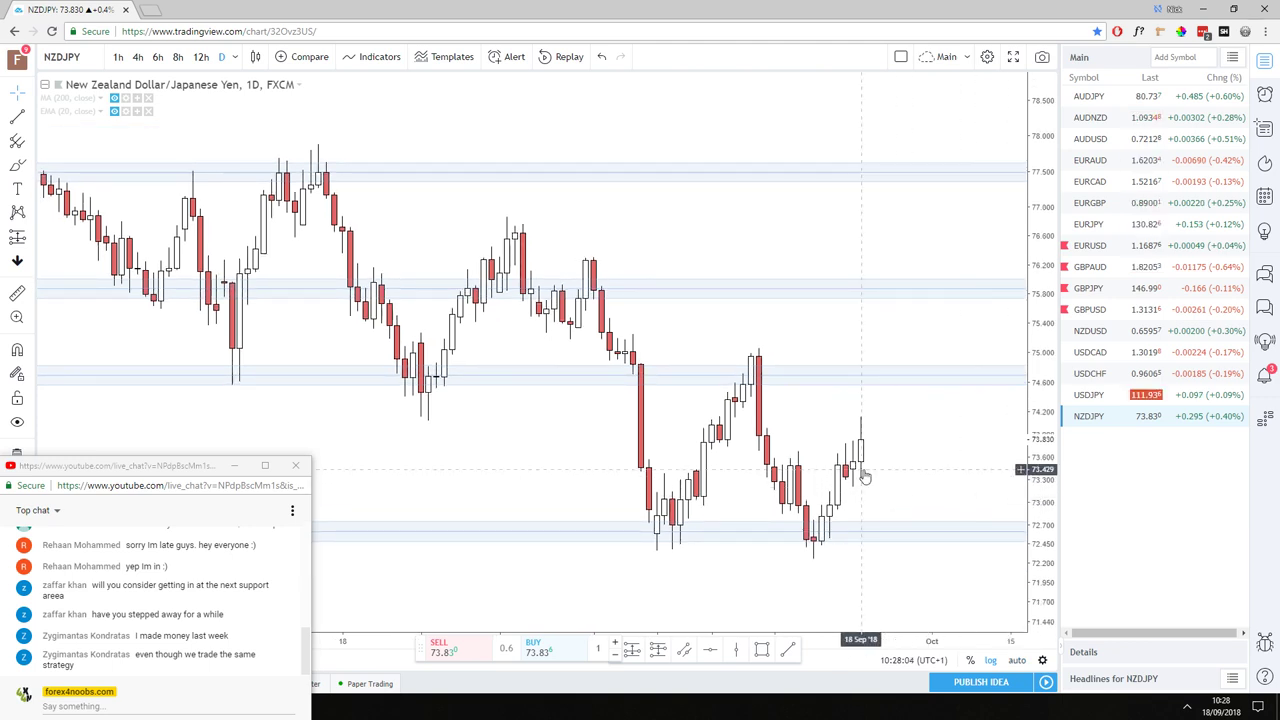
pyautogui.moveTo(863, 470); pyautogui.dragTo(864, 430)
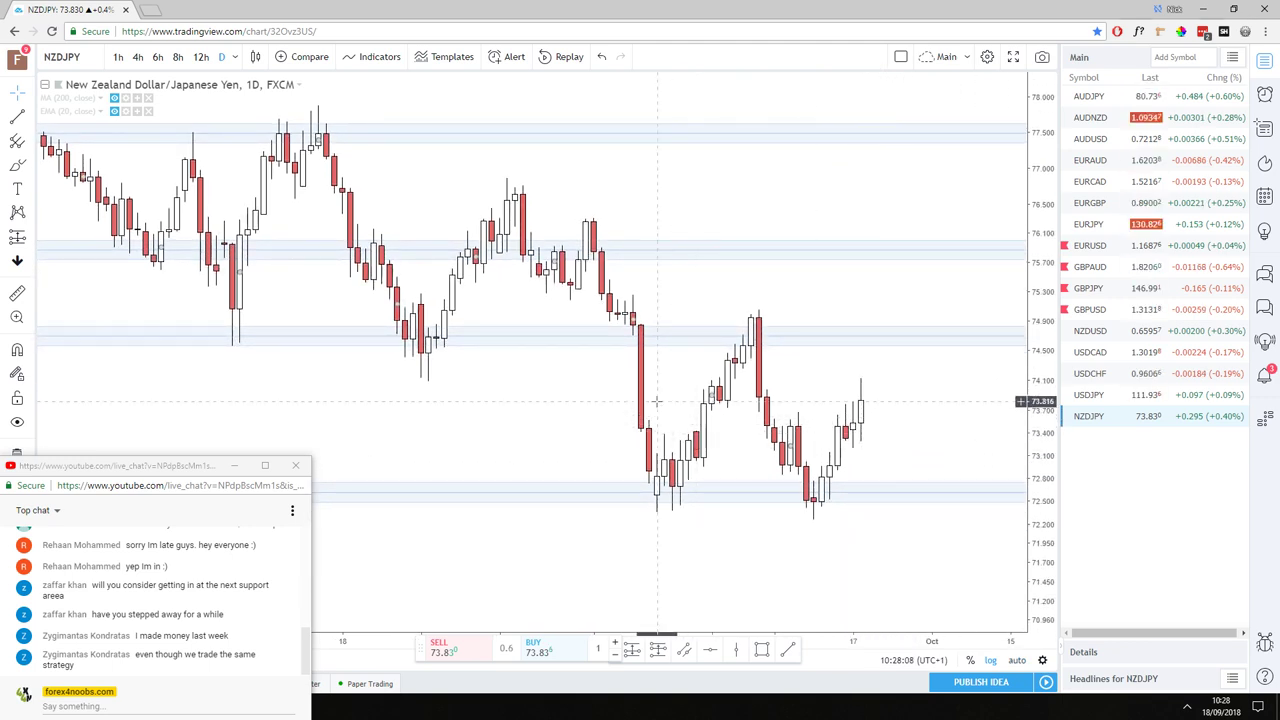
pyautogui.moveTo(632, 330); pyautogui.dragTo(647, 361)
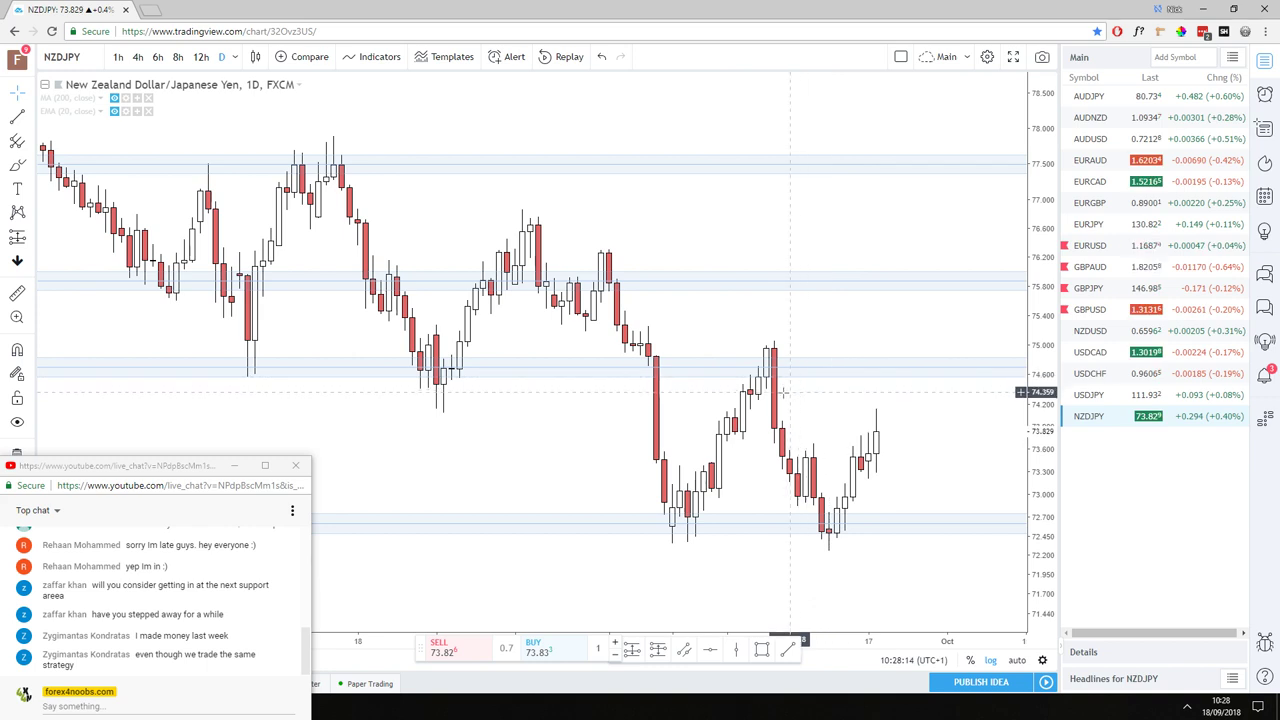
# - Shift the Sell/Buy panel slightly along the time axis and place the floating drawing toolbar over it
pyautogui.moveTo(428, 649); pyautogui.dragTo(409, 653)
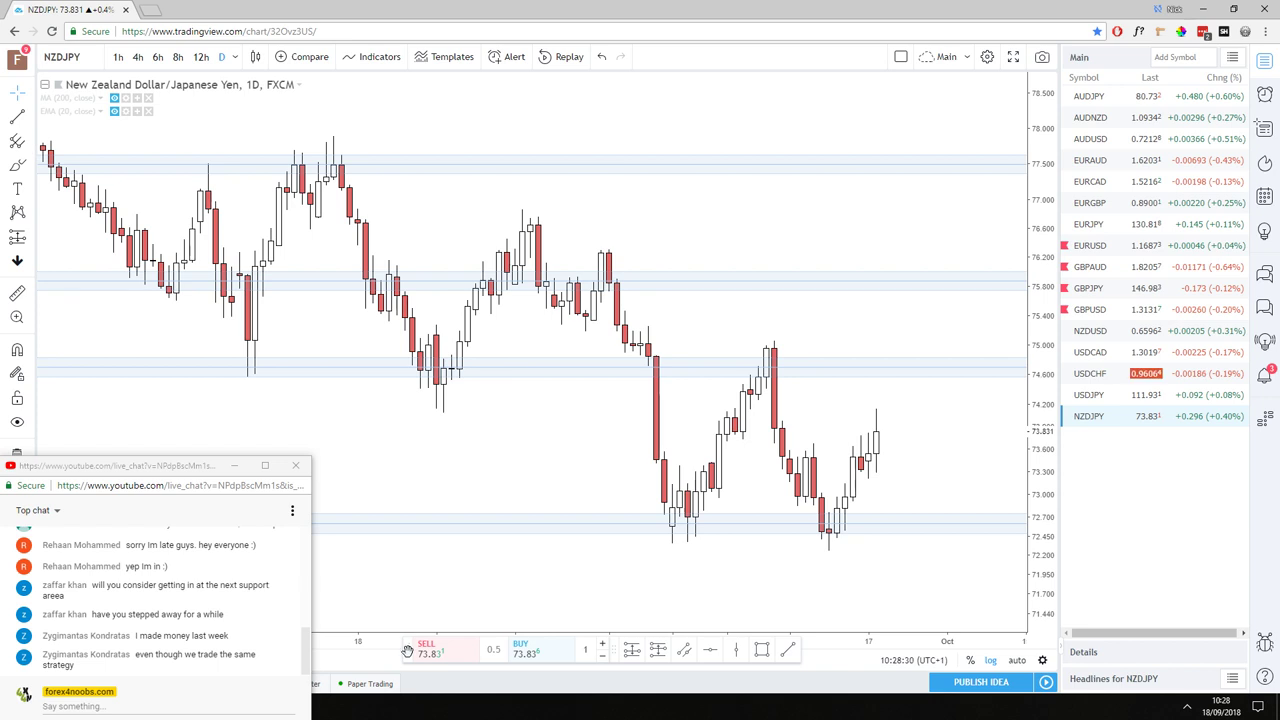
pyautogui.moveTo(616, 650); pyautogui.dragTo(628, 650)
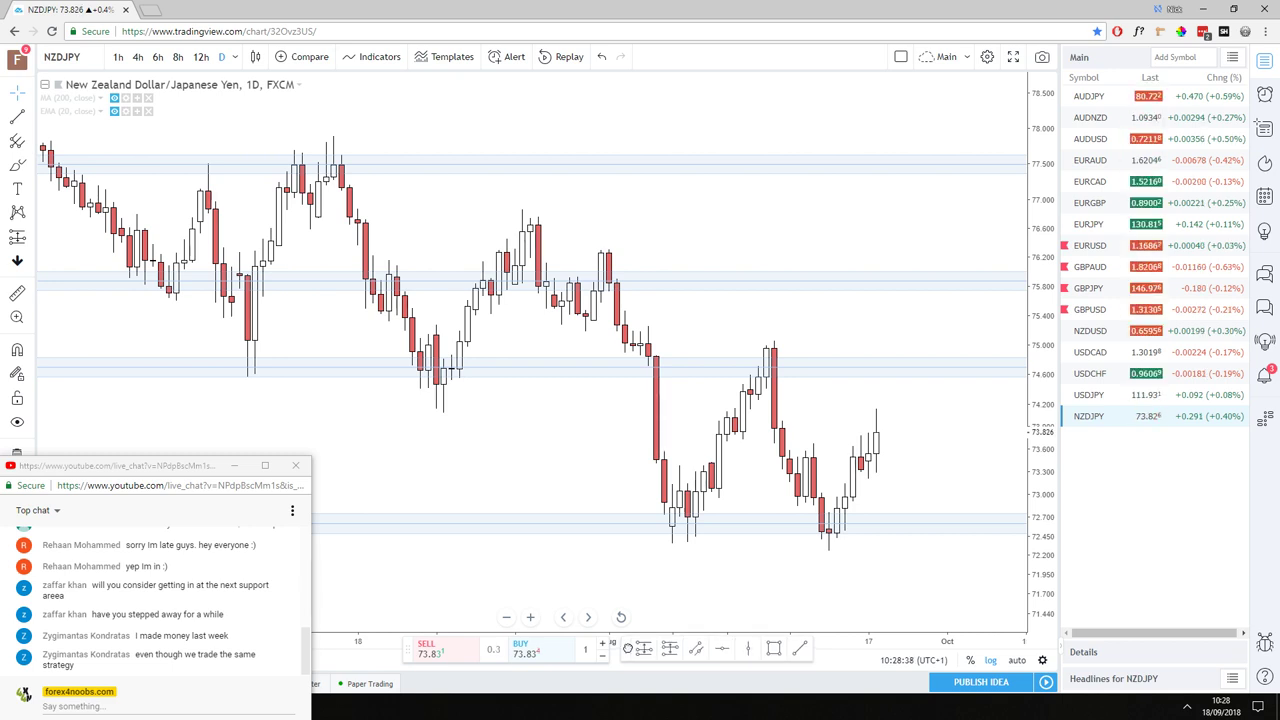
pyautogui.moveTo(628, 649); pyautogui.dragTo(425, 636)
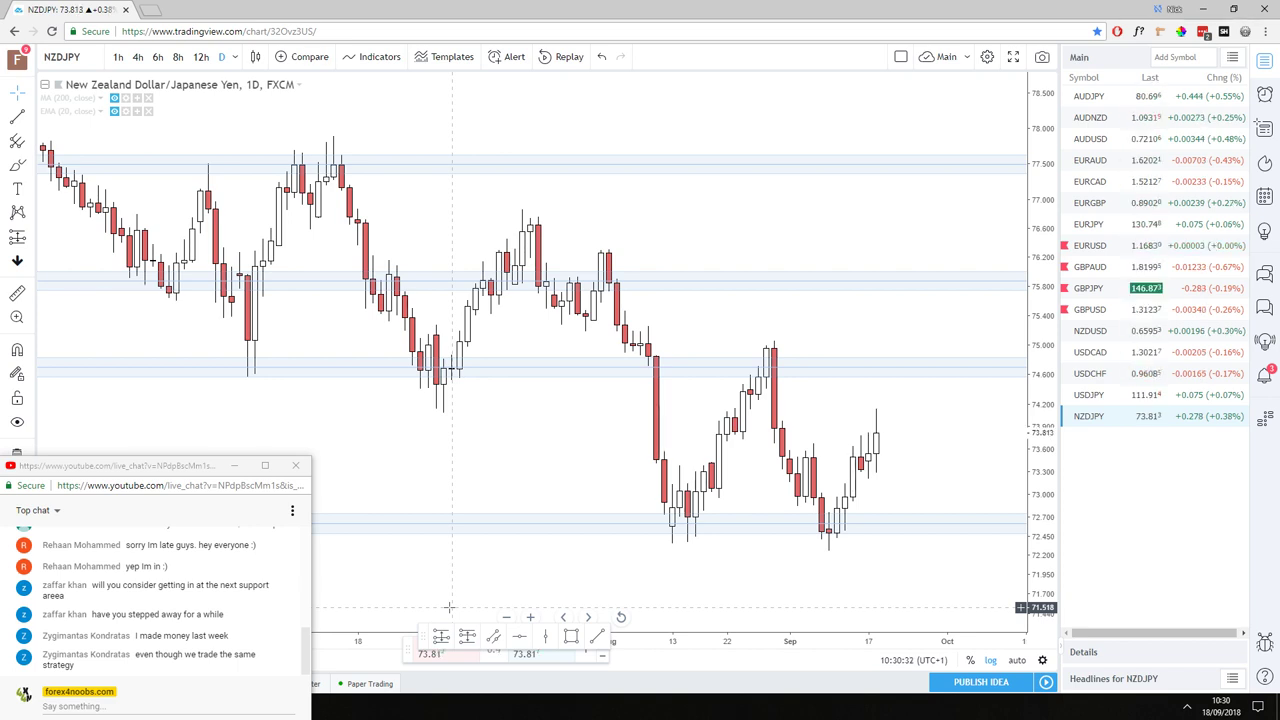
# - Review flagged EURUSD and GBPAUD, sketching a temporary arrow down the latest GBPAUD candle to about 1.81 and clearing it
pyautogui.click(1157, 245)
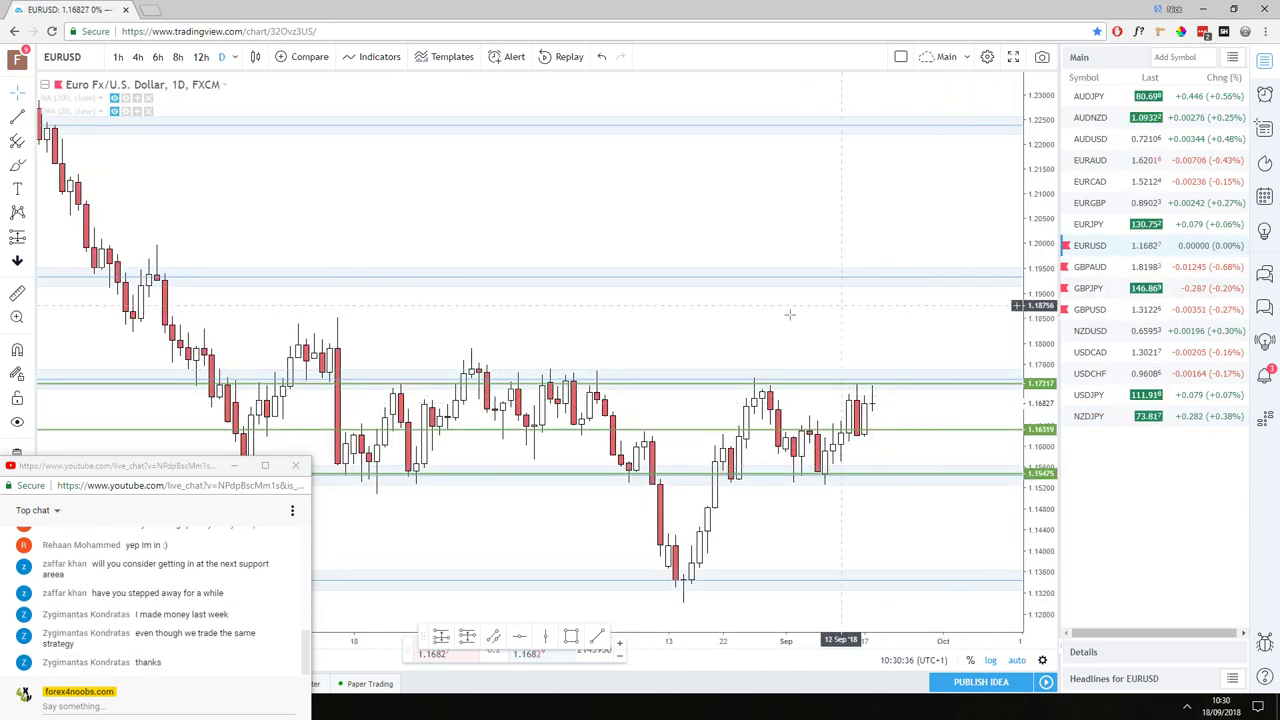
pyautogui.click(1120, 268)
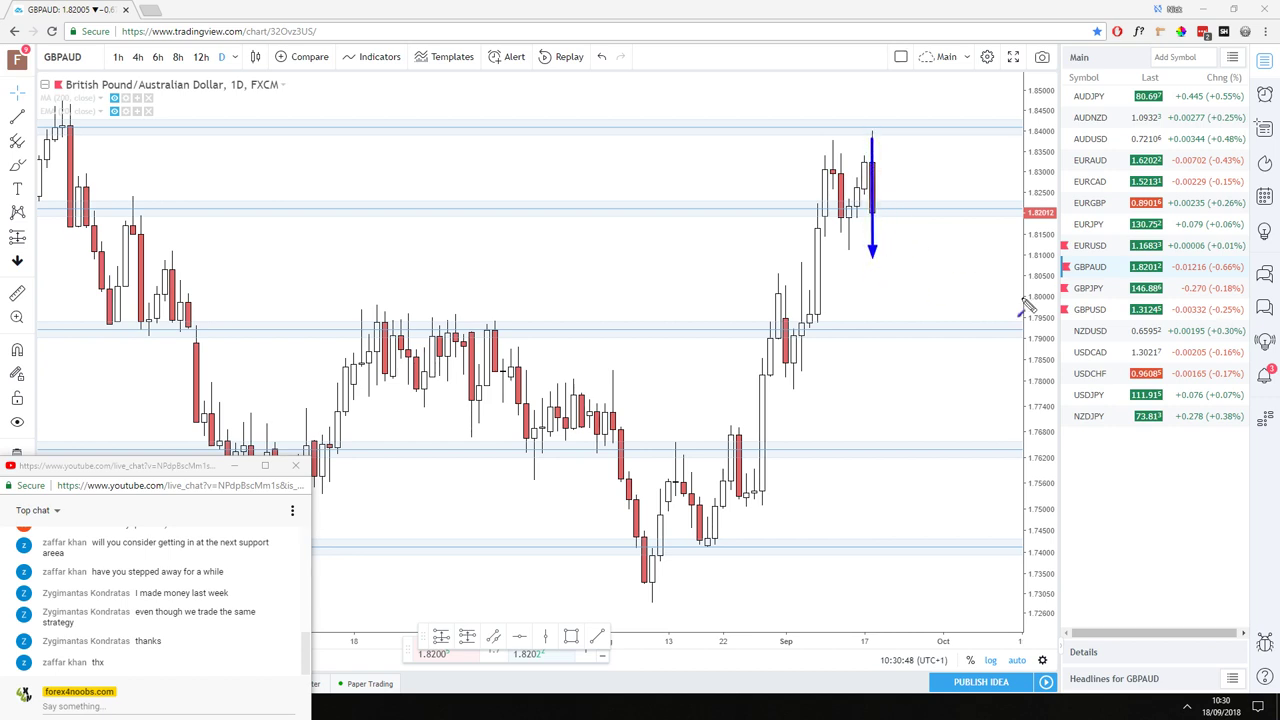
pyautogui.press('Escape')
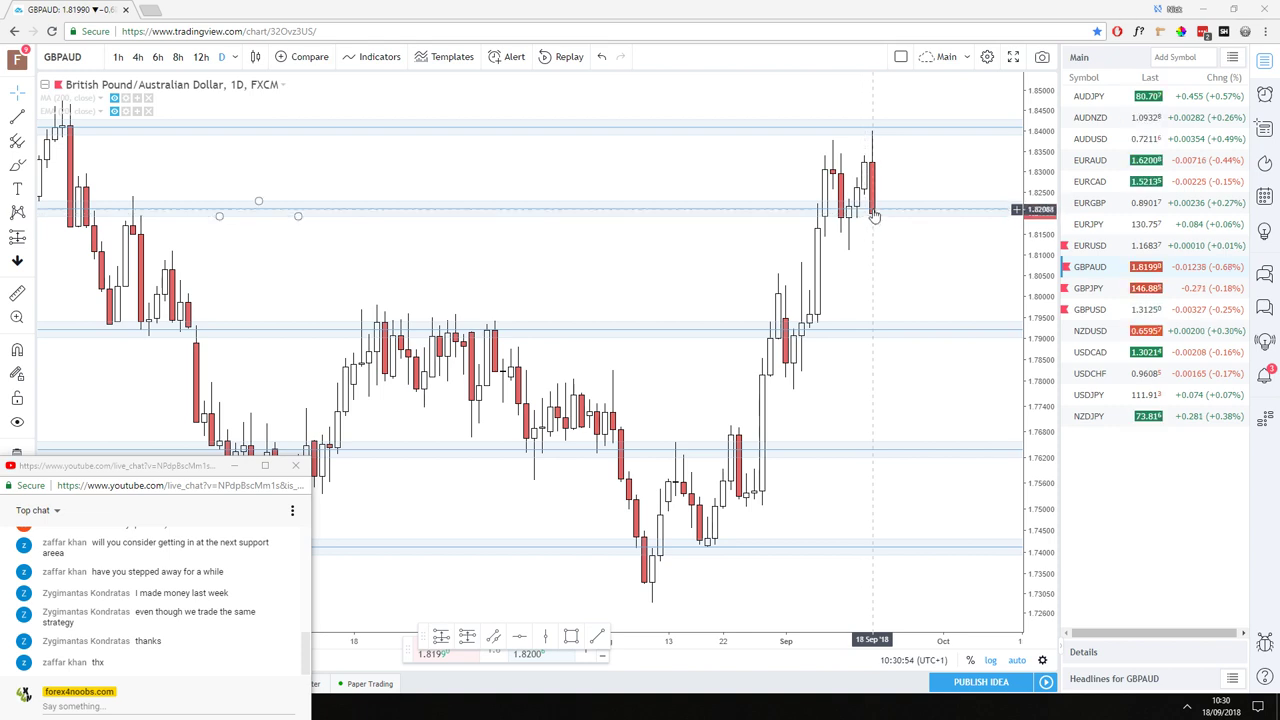
# - Review GBPJPY, and sketch a temporary GBPUSD dip to the zone near 1.304 with a rise to about 1.338, clearing it
pyautogui.click(1099, 288)
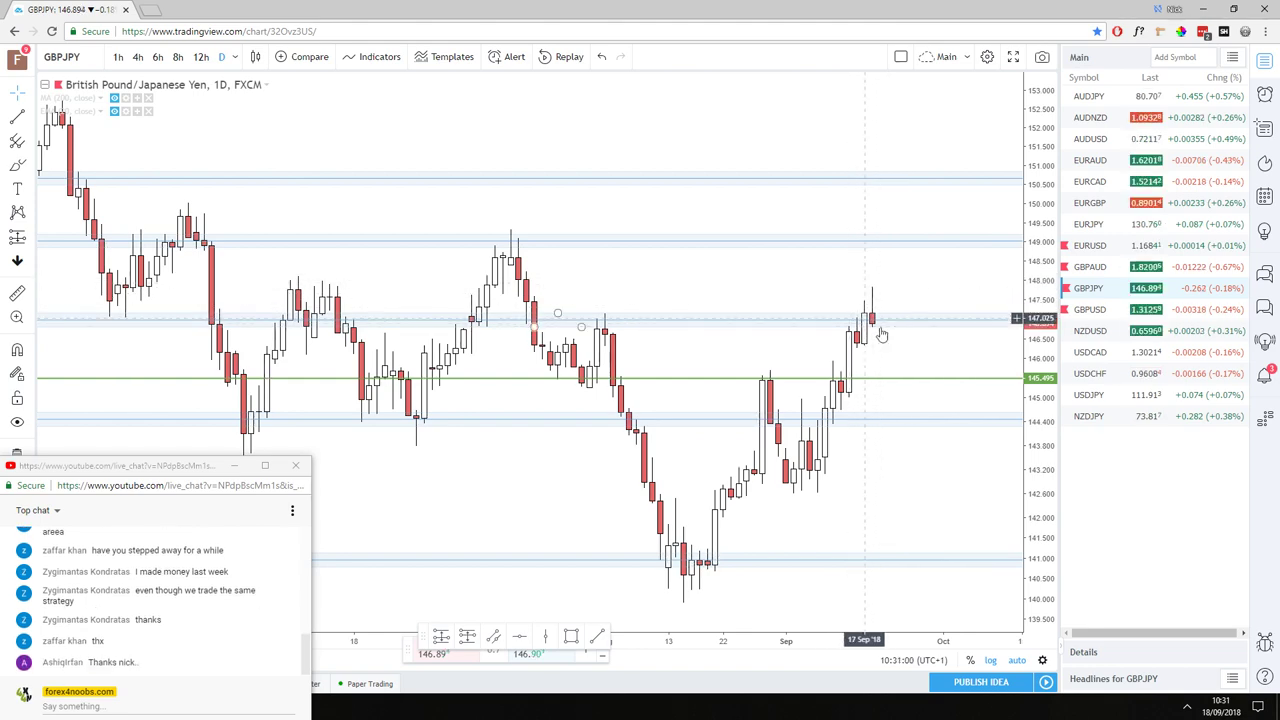
pyautogui.click(1107, 320)
pyautogui.click(1101, 288)
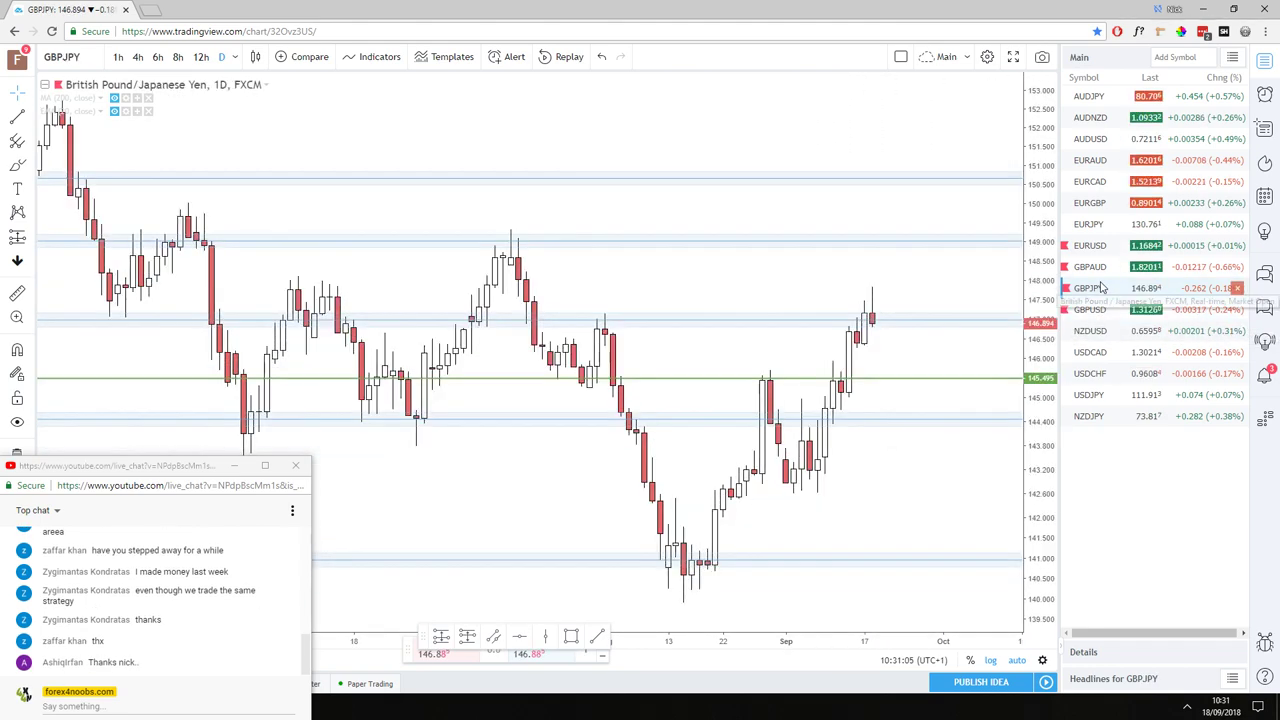
pyautogui.click(1106, 310)
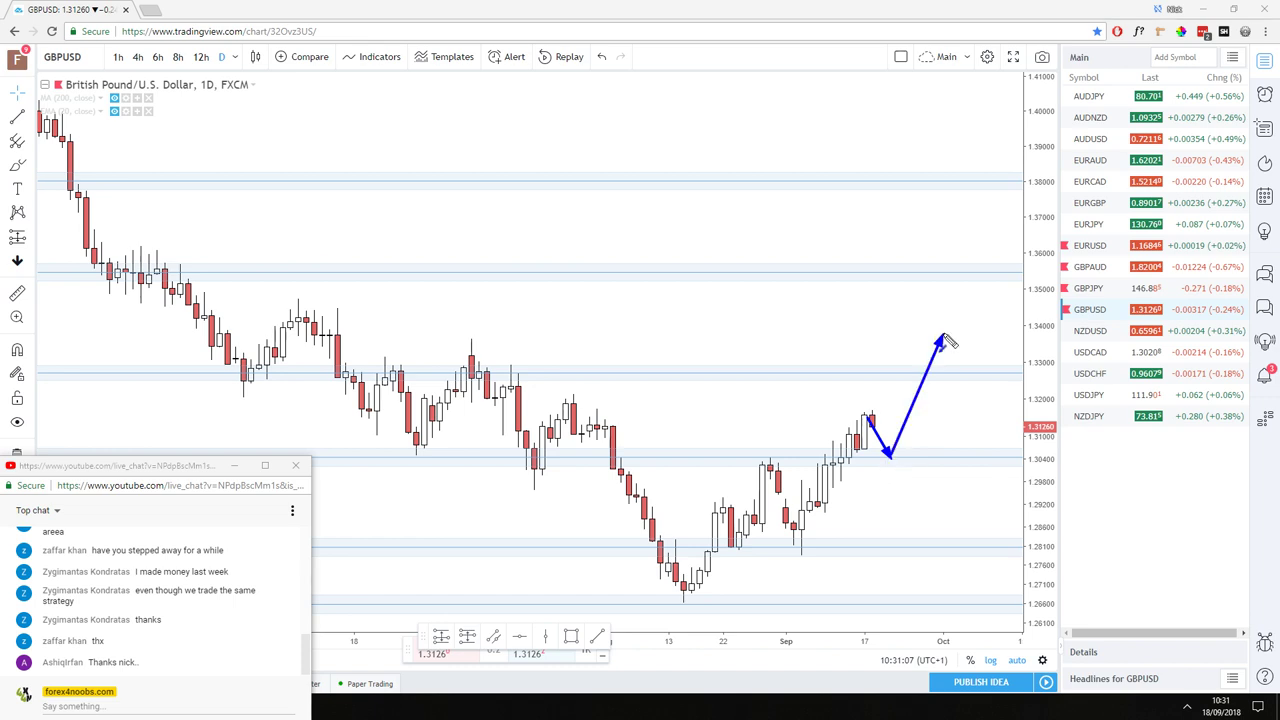
pyautogui.press('Escape')
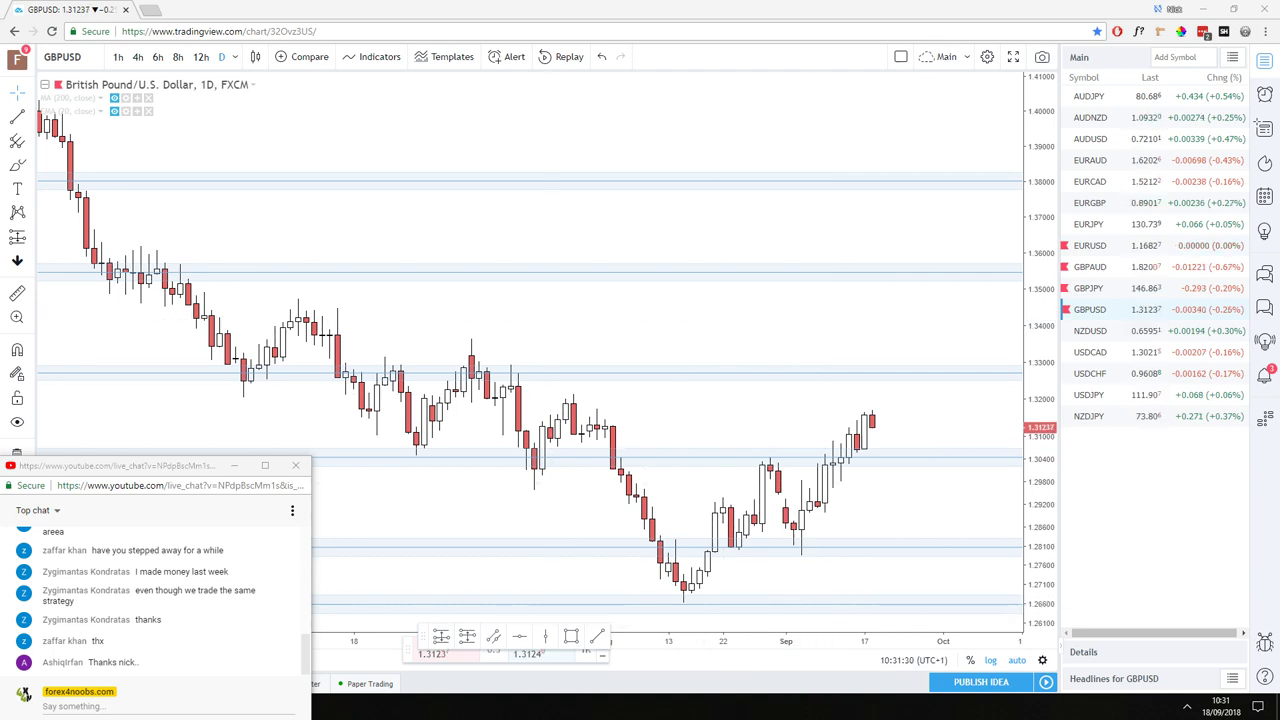
# - Begin a message in the live chat's entry field
pyautogui.click(118, 706)
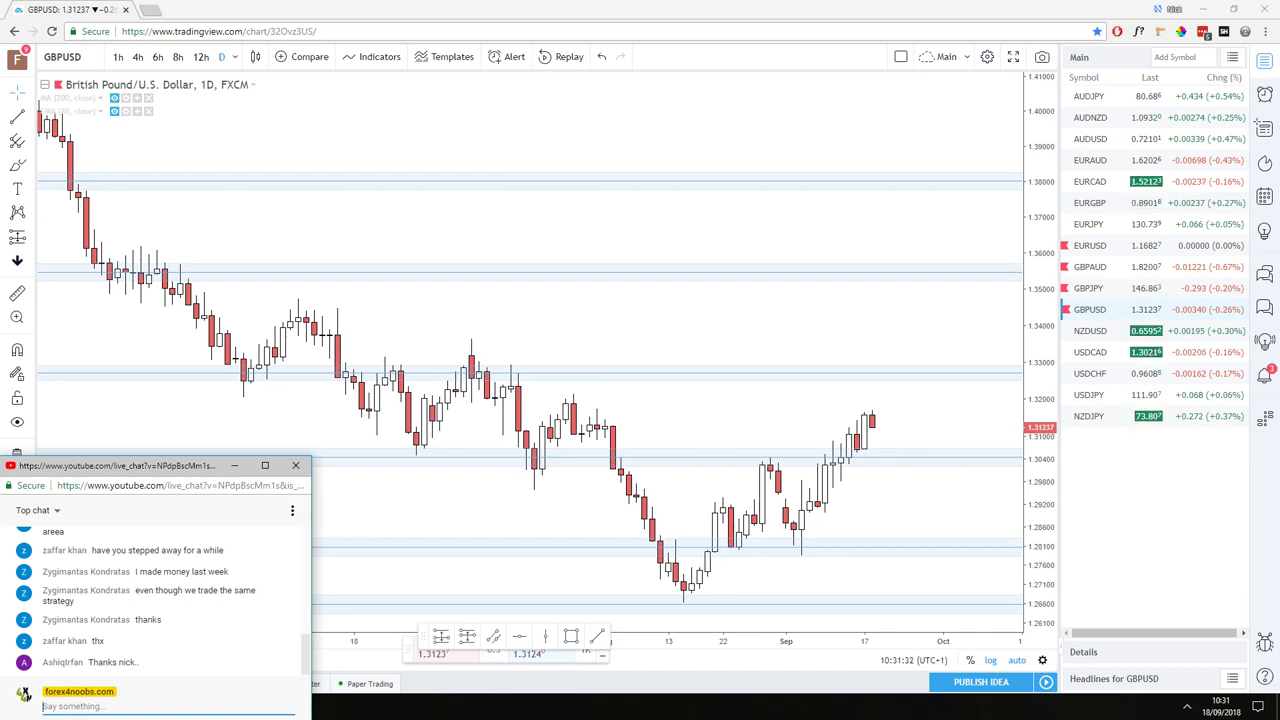